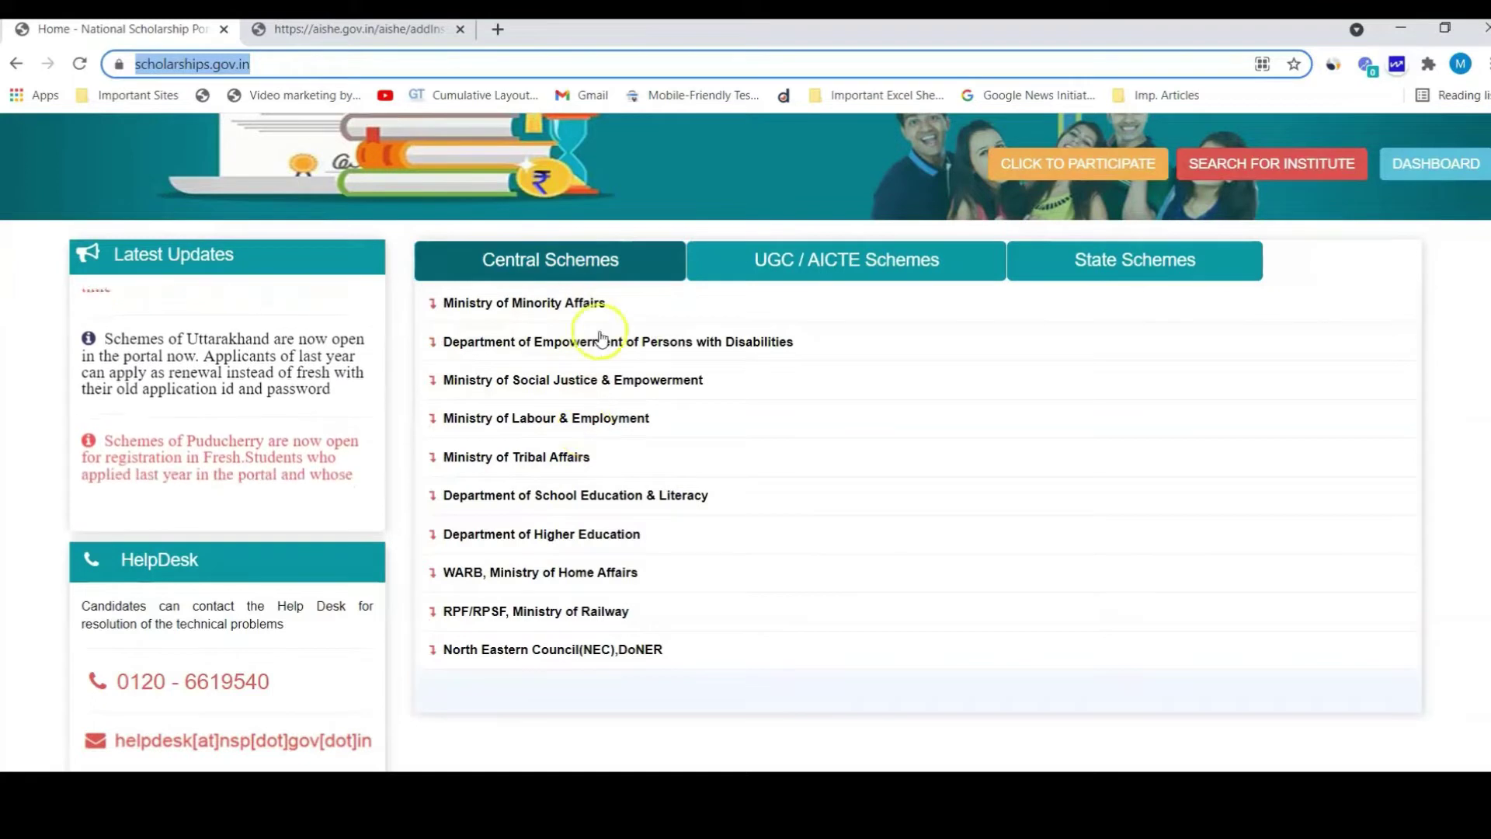
Switch the scheme list to State Schemes and expand Assam's scholarships
left_click(764, 268)
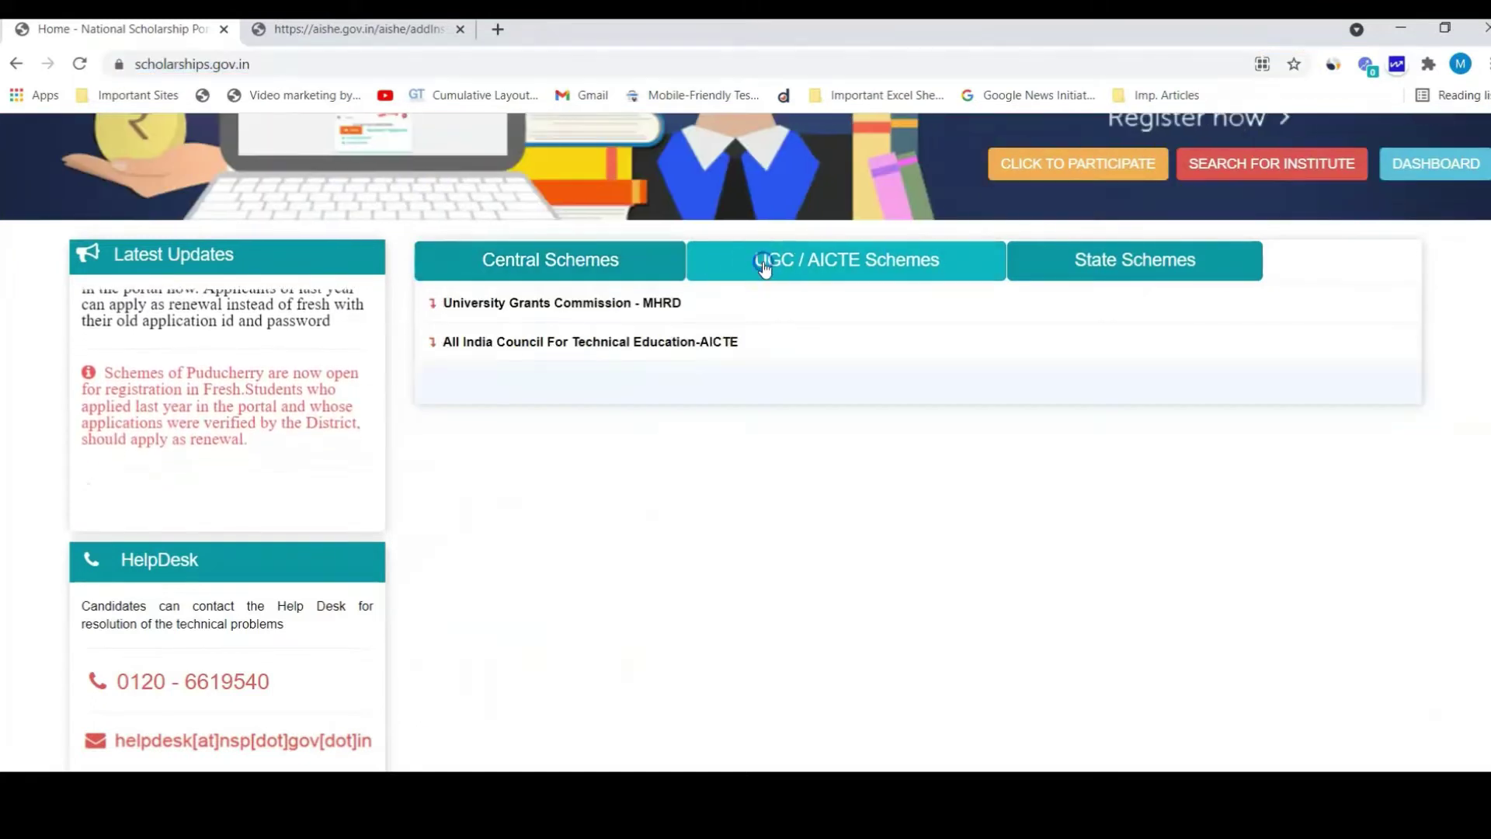
left_click(1062, 252)
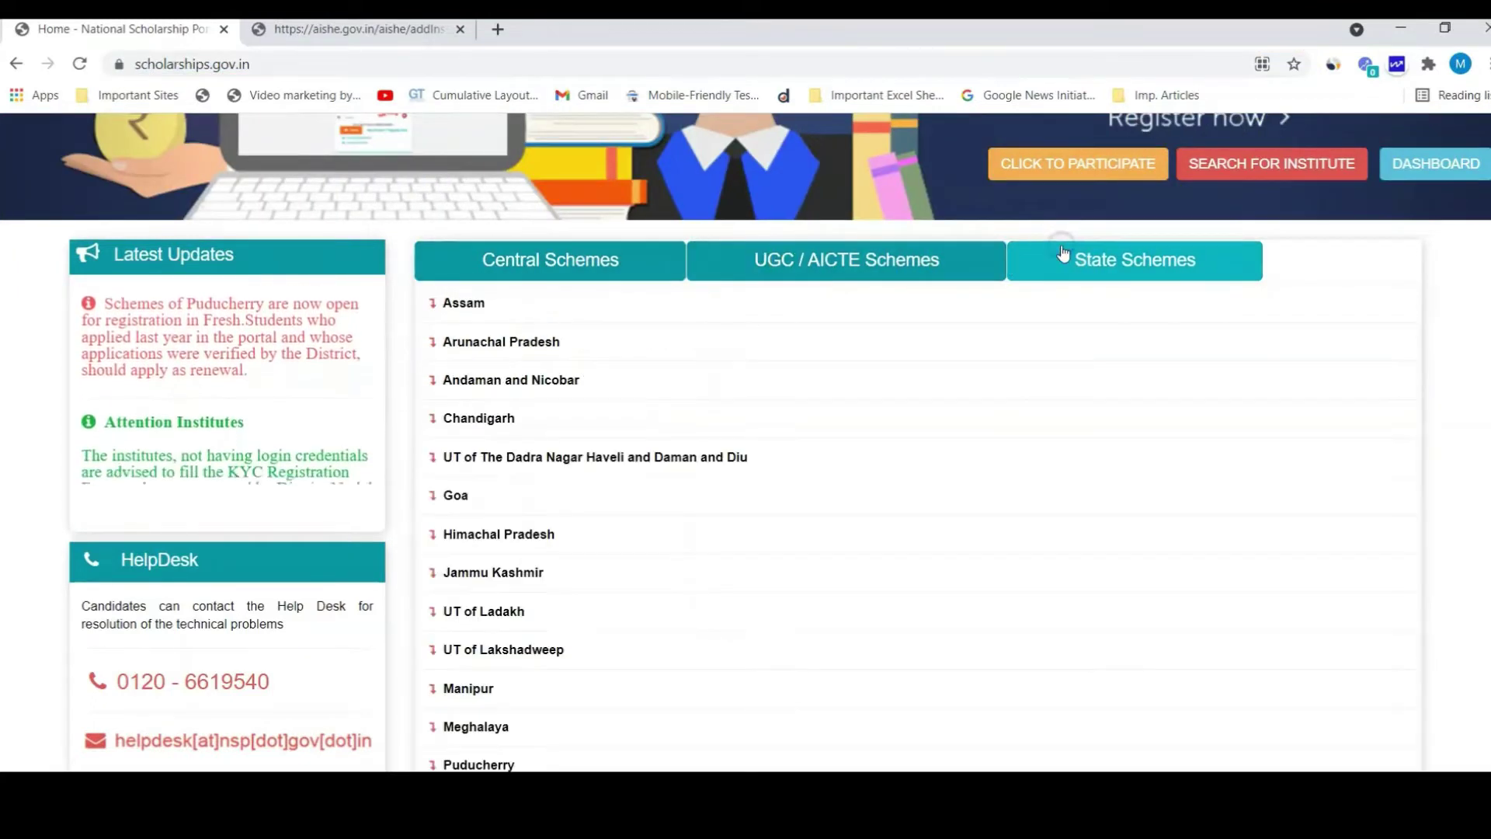
left_click(478, 309)
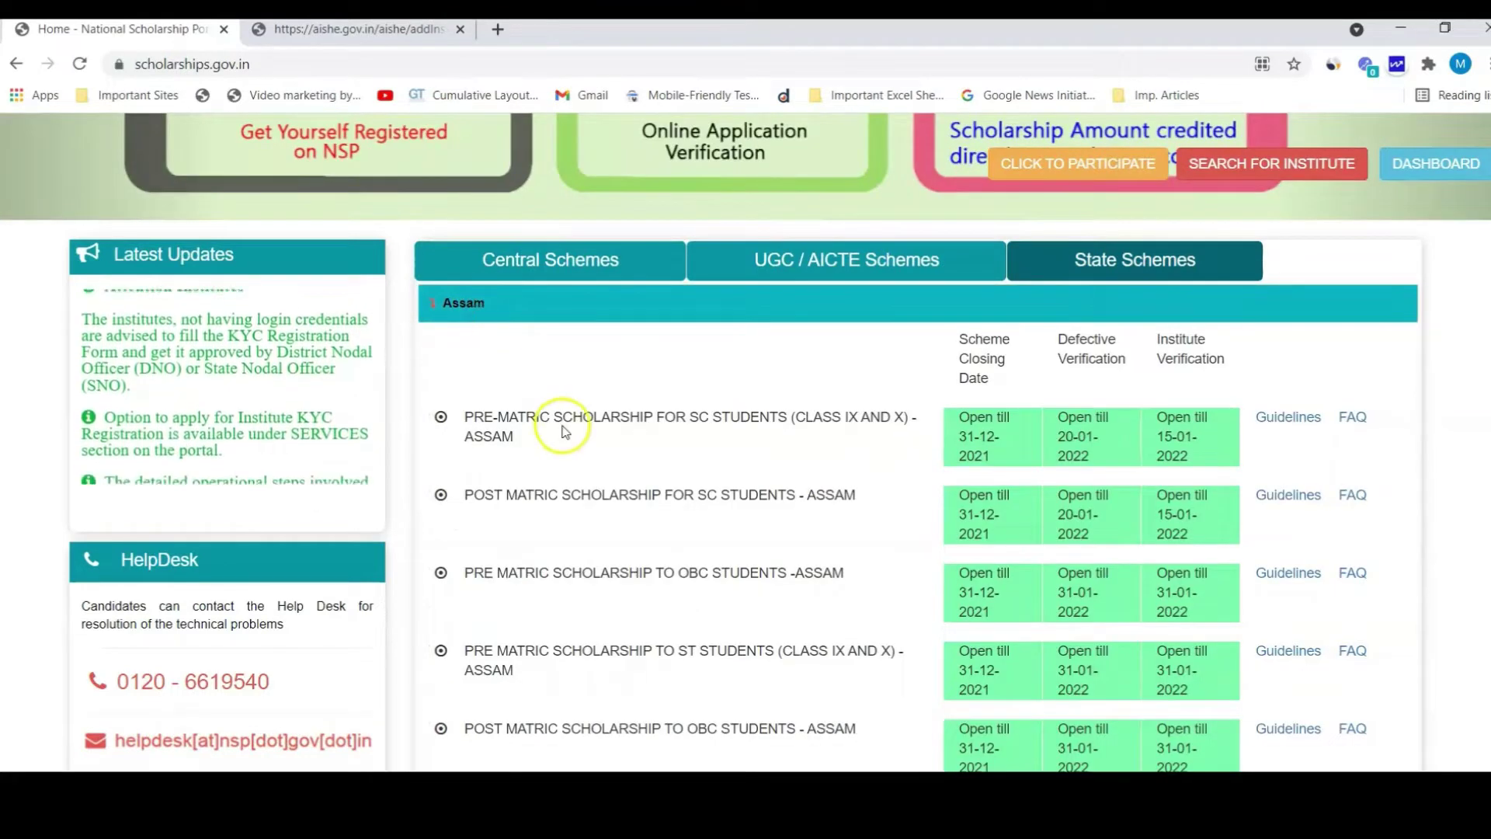
Scroll through Assam's scheme table, highlighting the HelpDesk contact text, then return to the top
scroll(563, 419, "down", 1)
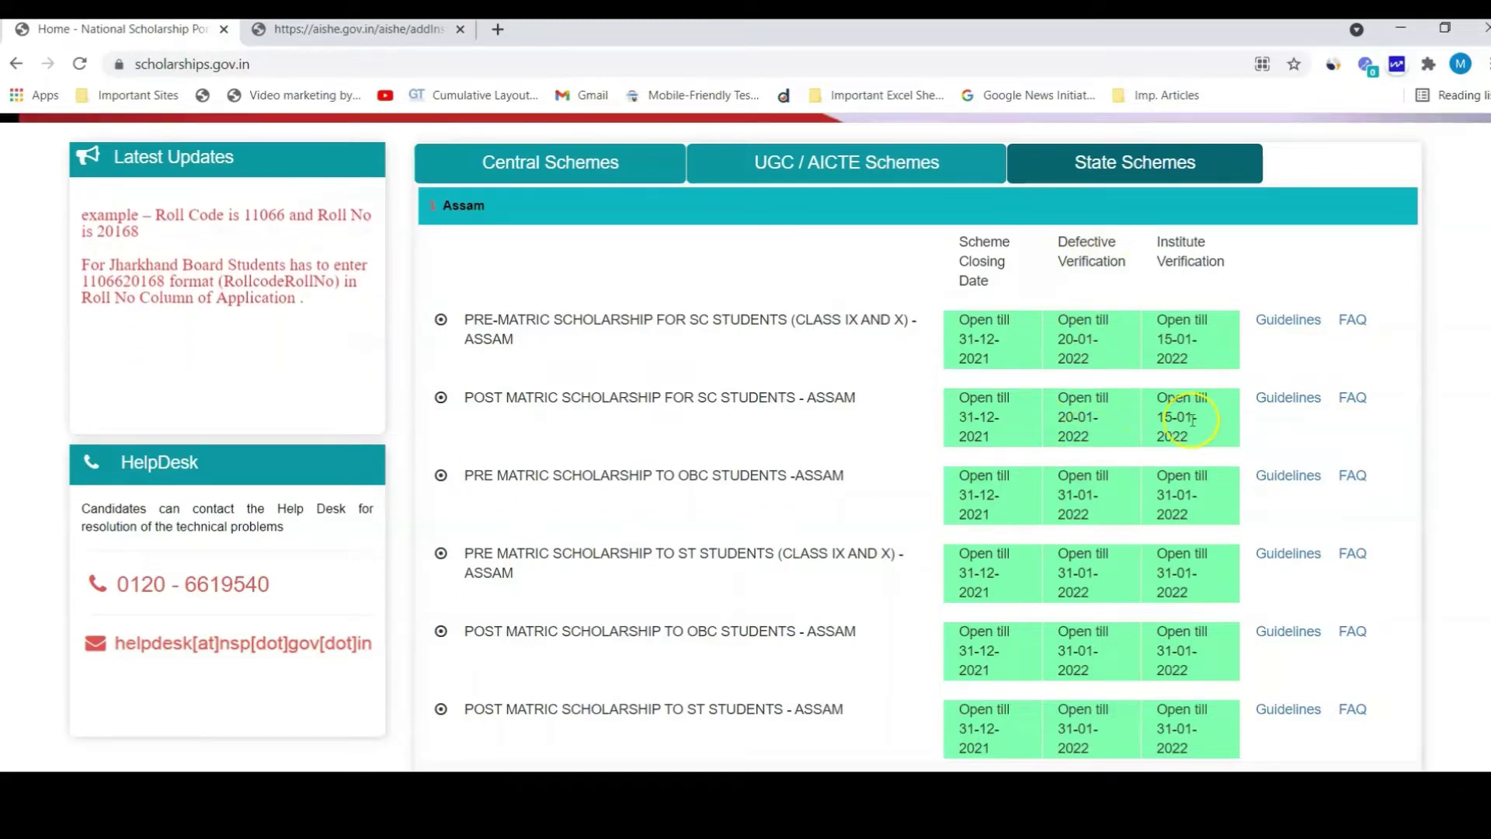
scroll(856, 497, "down", 5)
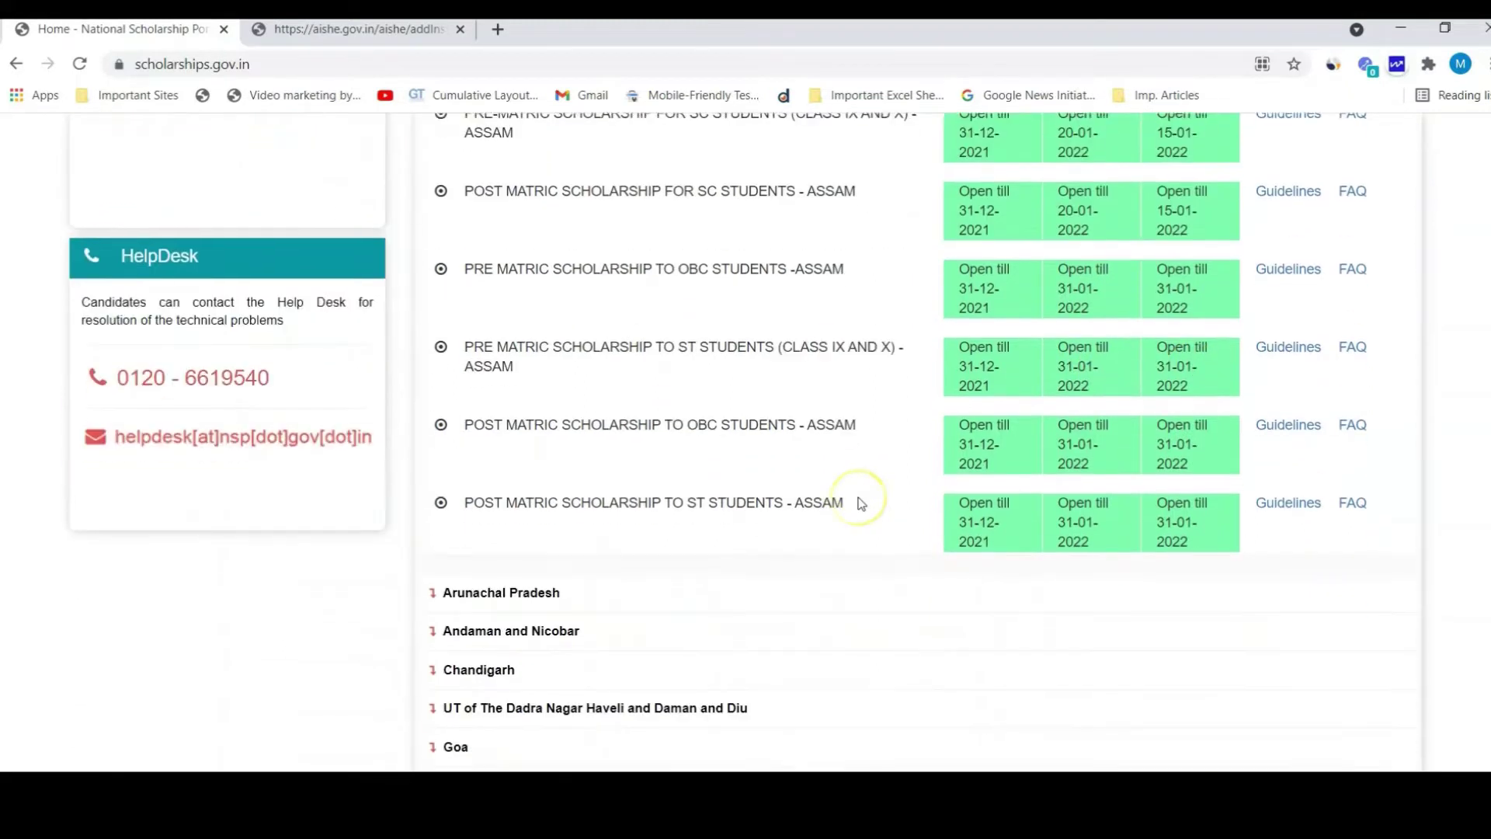
scroll(860, 503, "down", 4)
scroll(861, 503, "up", 10)
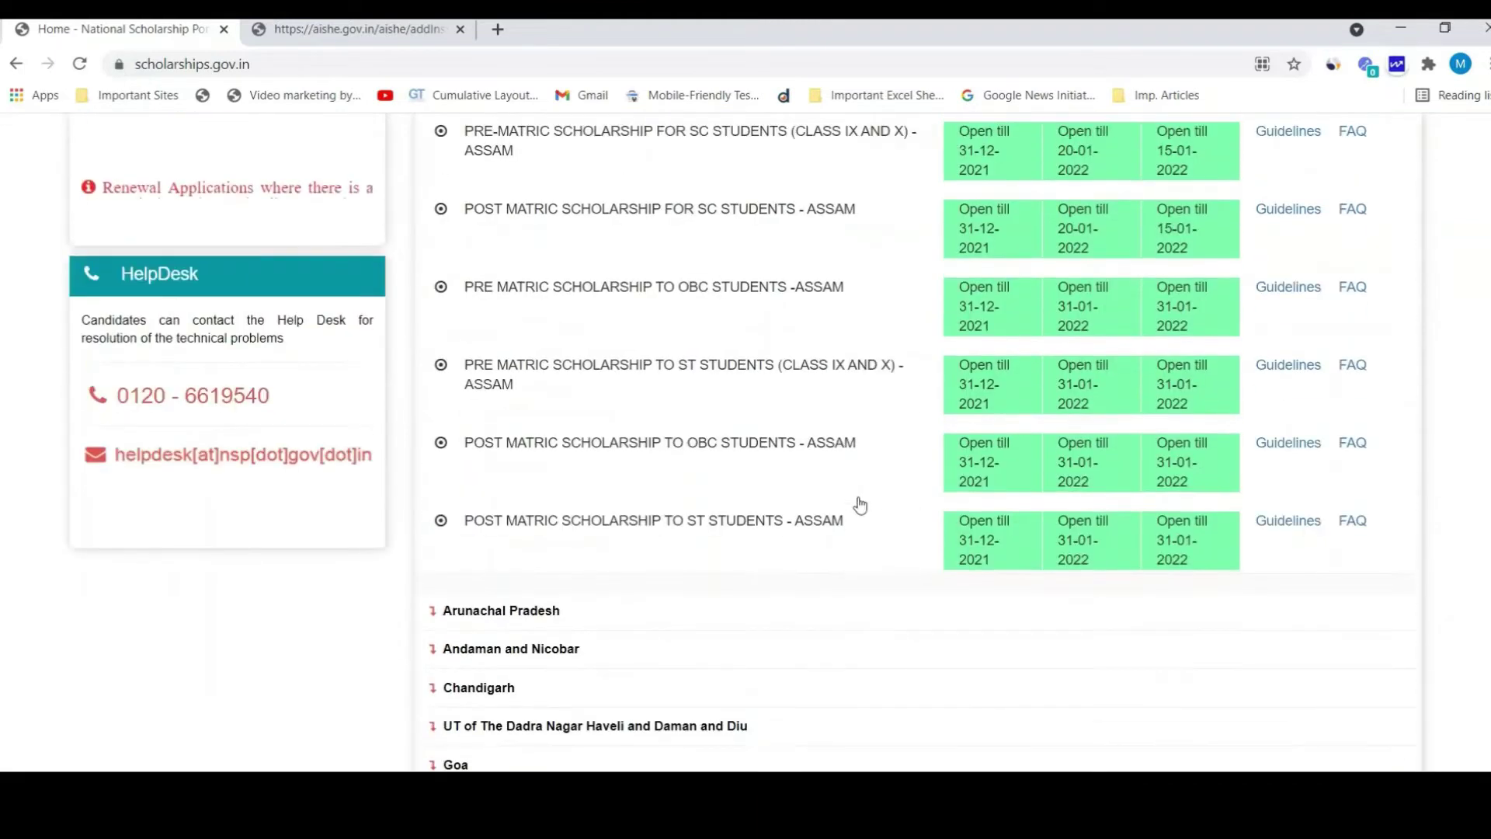
scroll(861, 503, "up", 2)
scroll(860, 503, "down", 2)
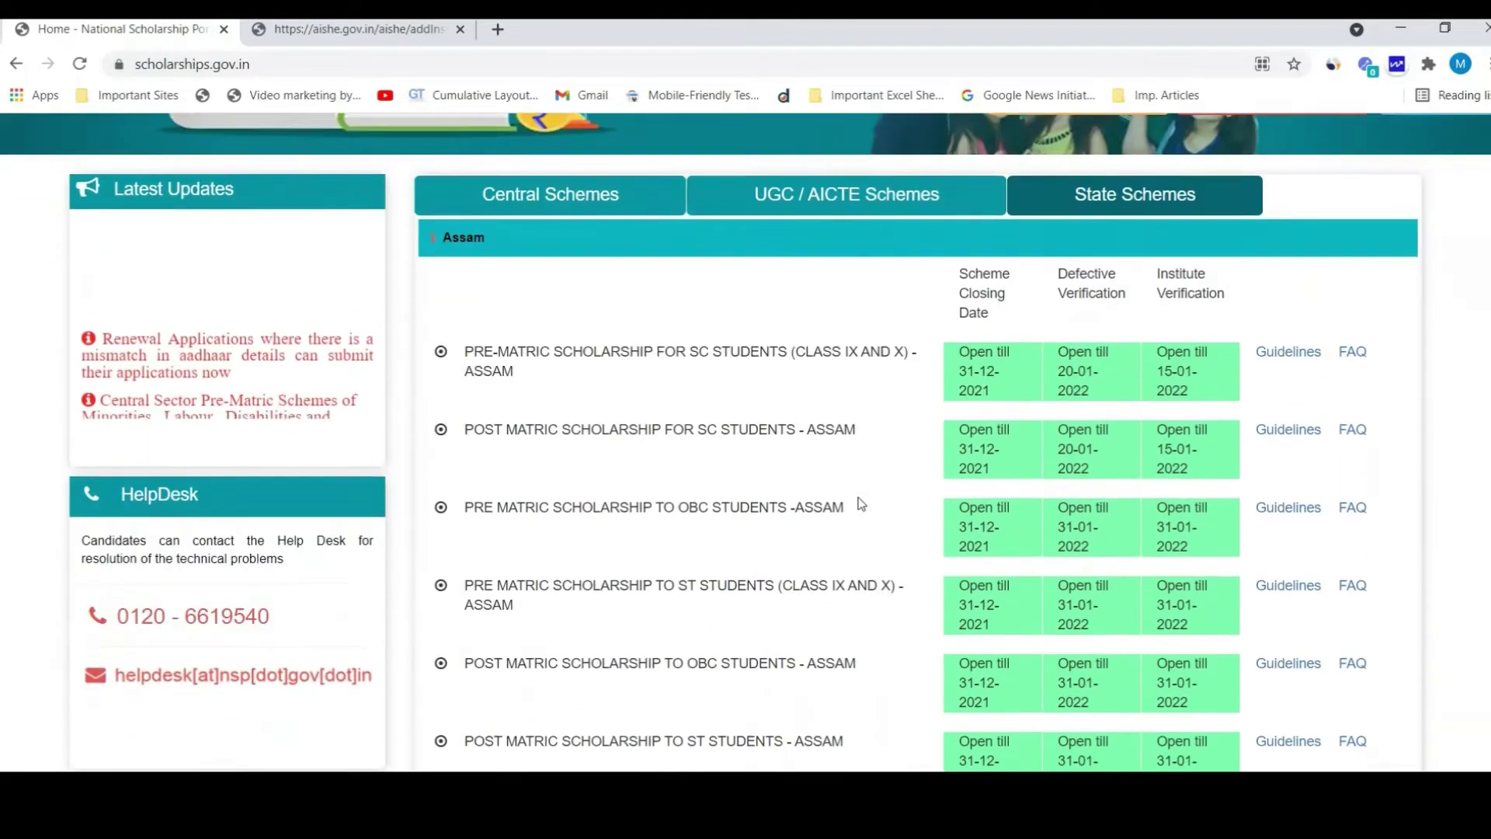
scroll(860, 503, "down", 1)
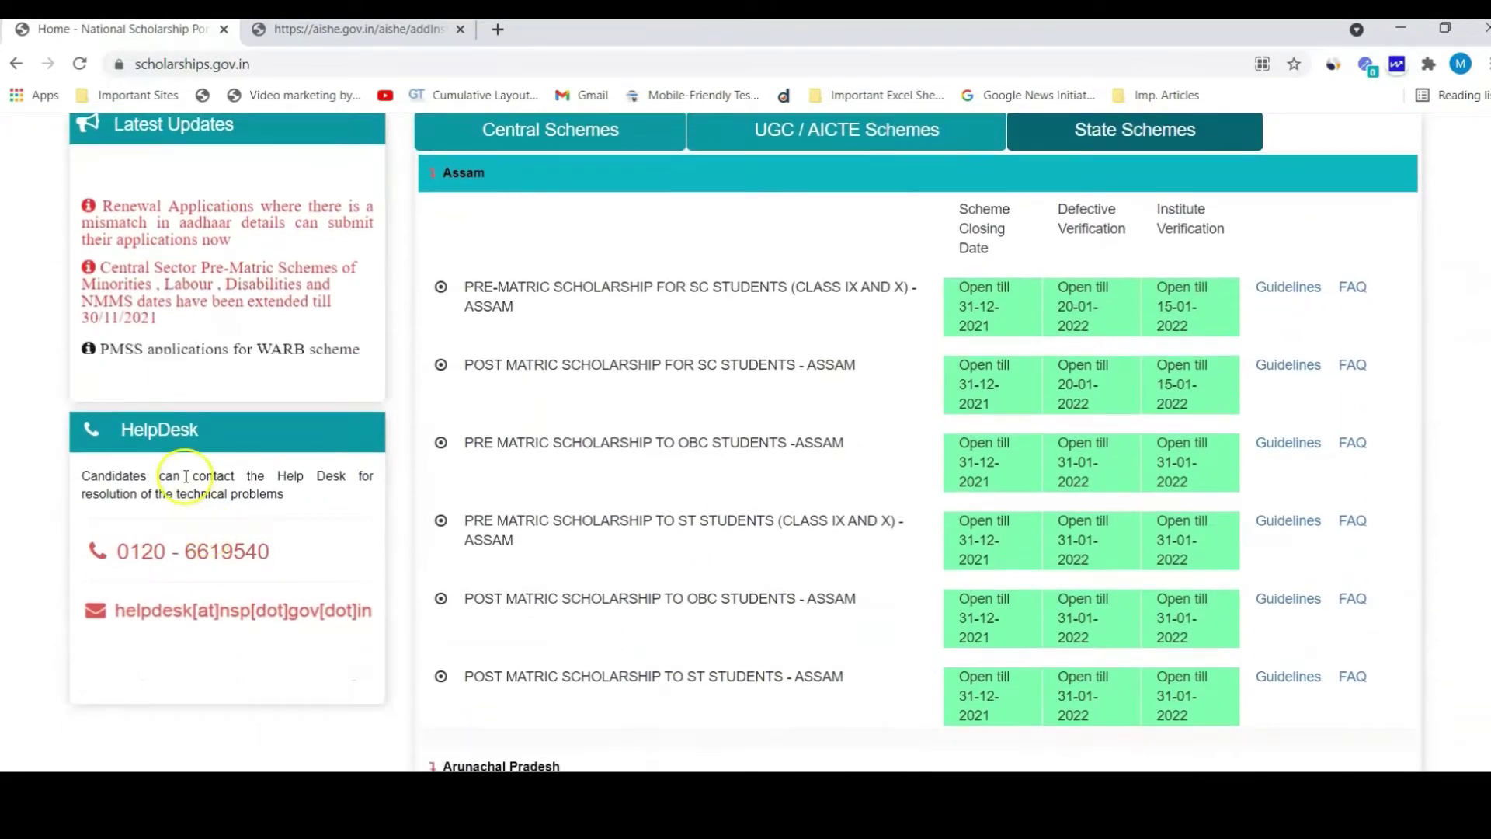
left_click_drag(83, 474, 295, 495)
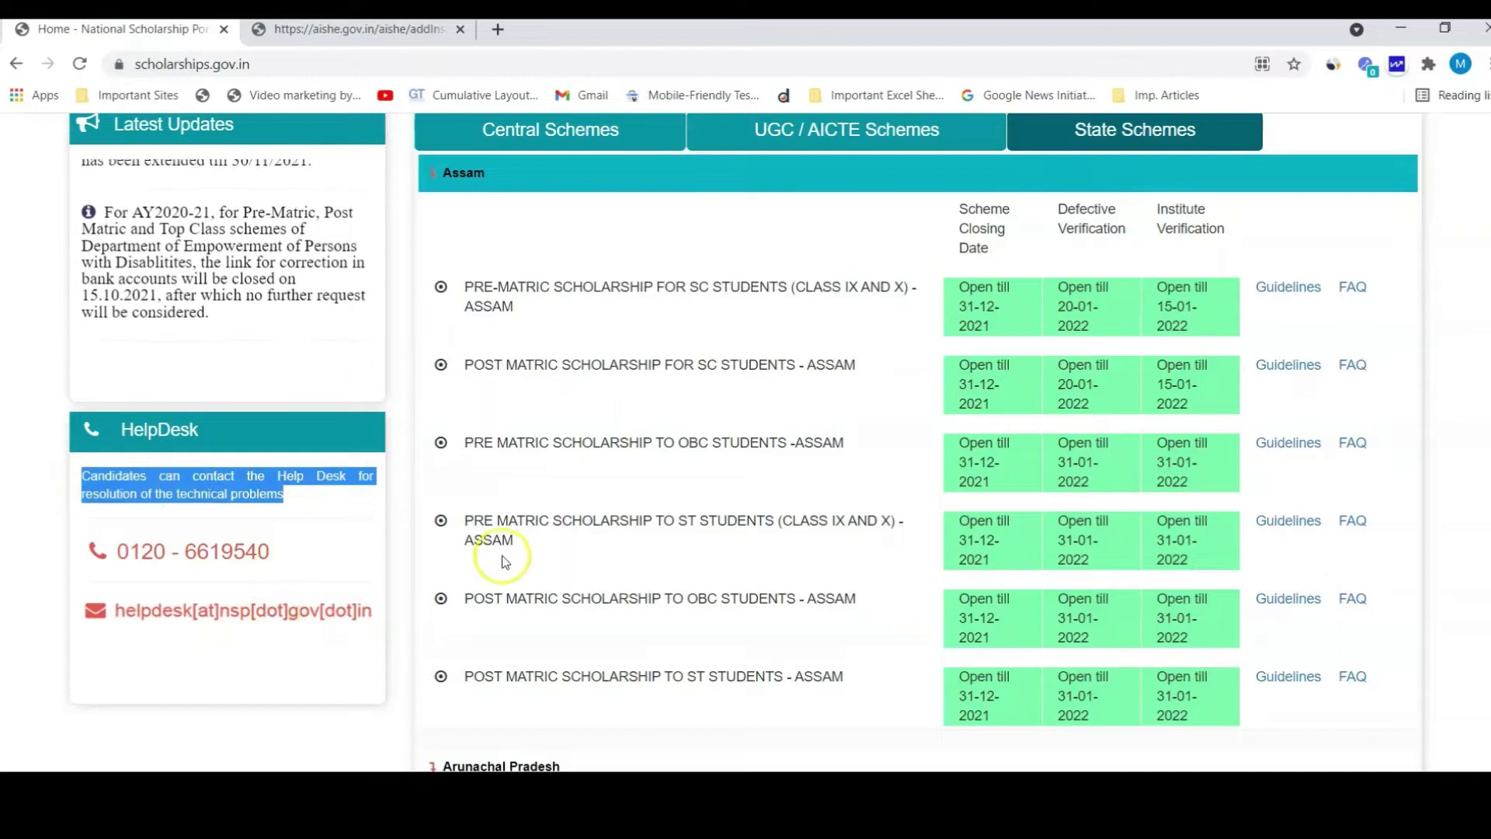
scroll(509, 563, "up", 2)
scroll(509, 563, "up", 3)
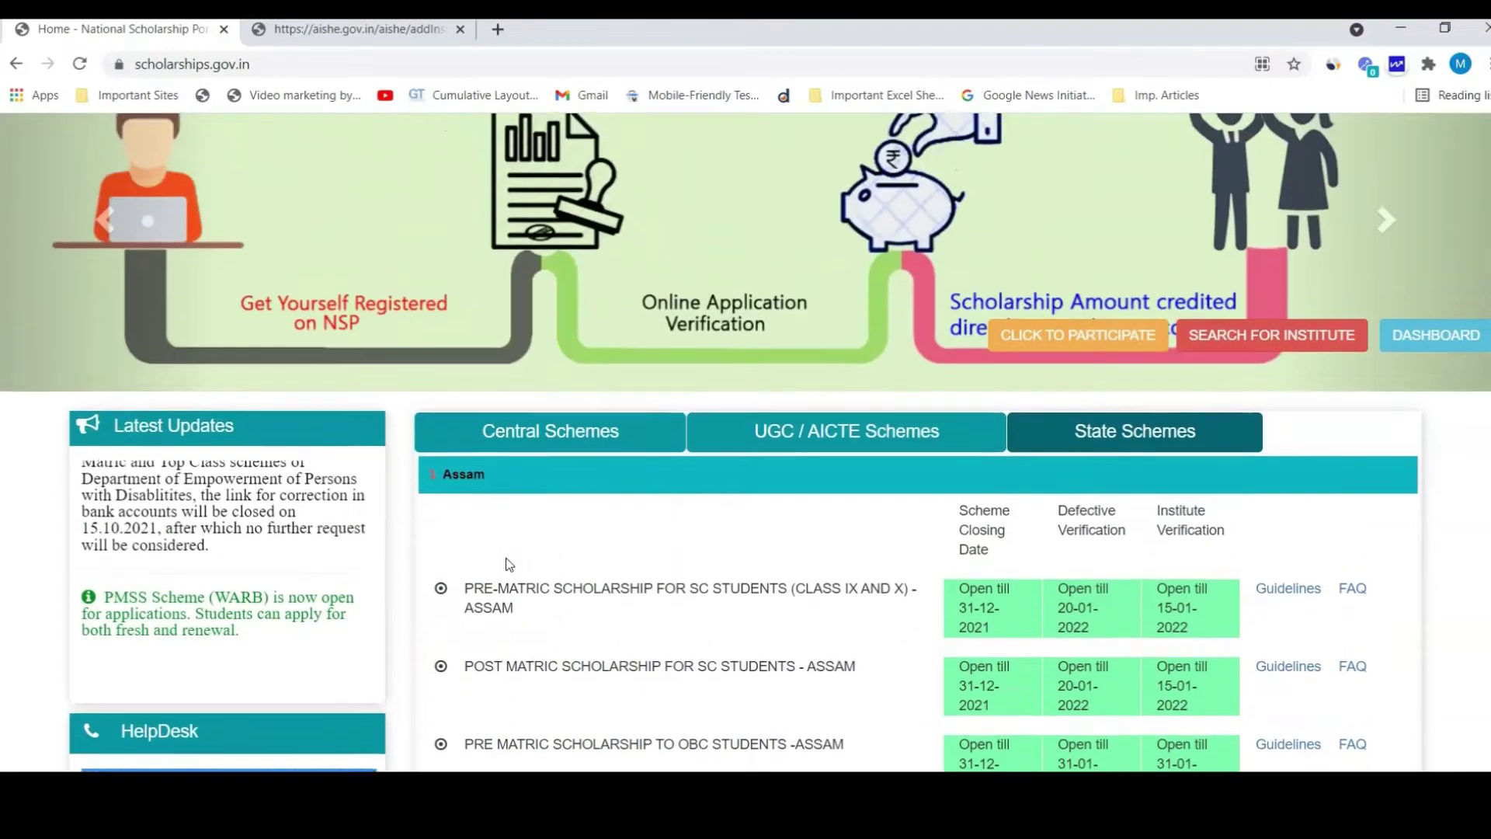
scroll(509, 563, "up", 2)
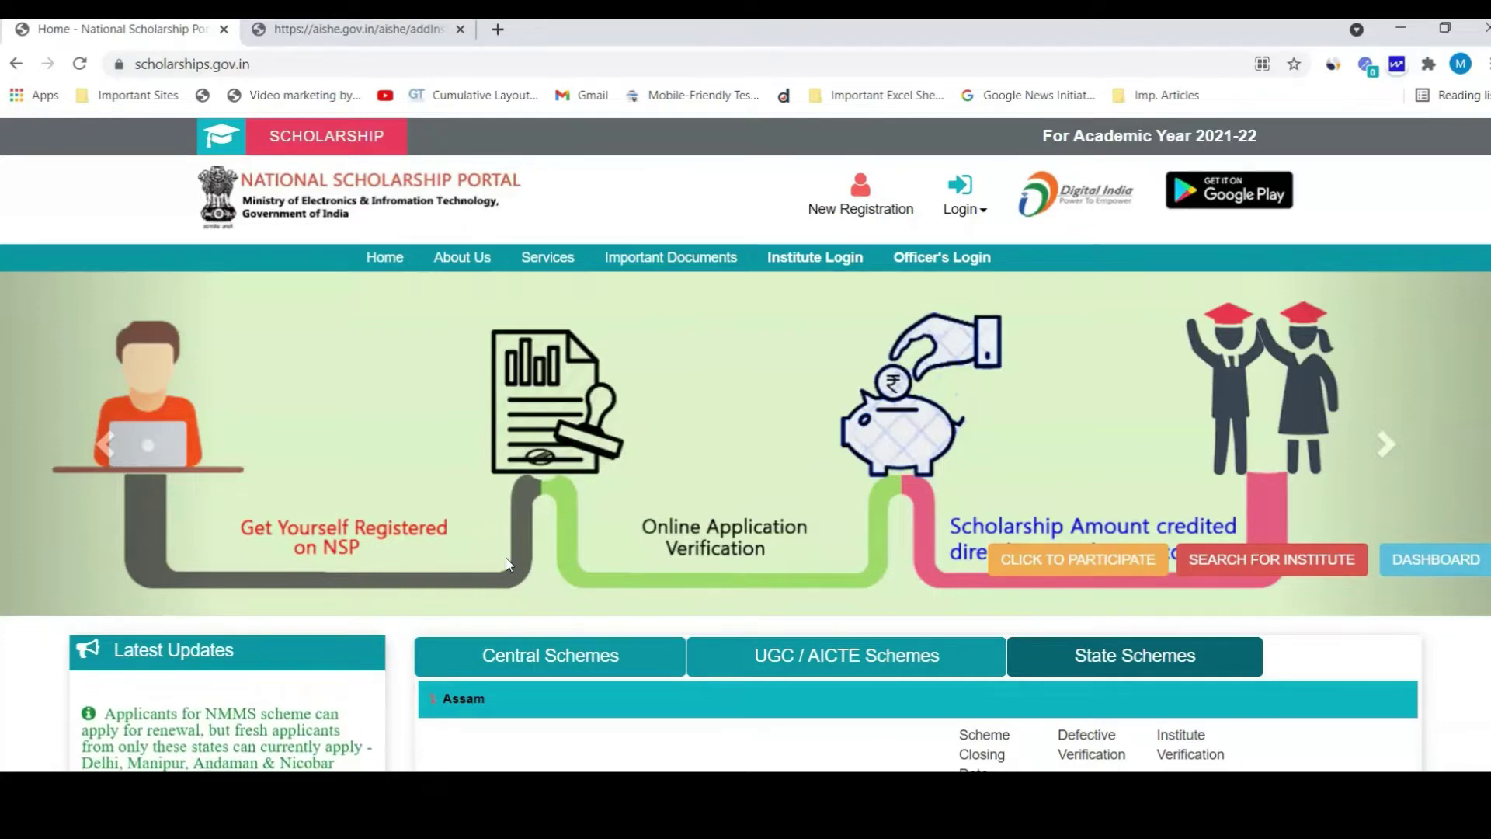
Check the Login fresh/renewal options, then go to the SEARCH FOR INSTITUTE page
left_click(988, 225)
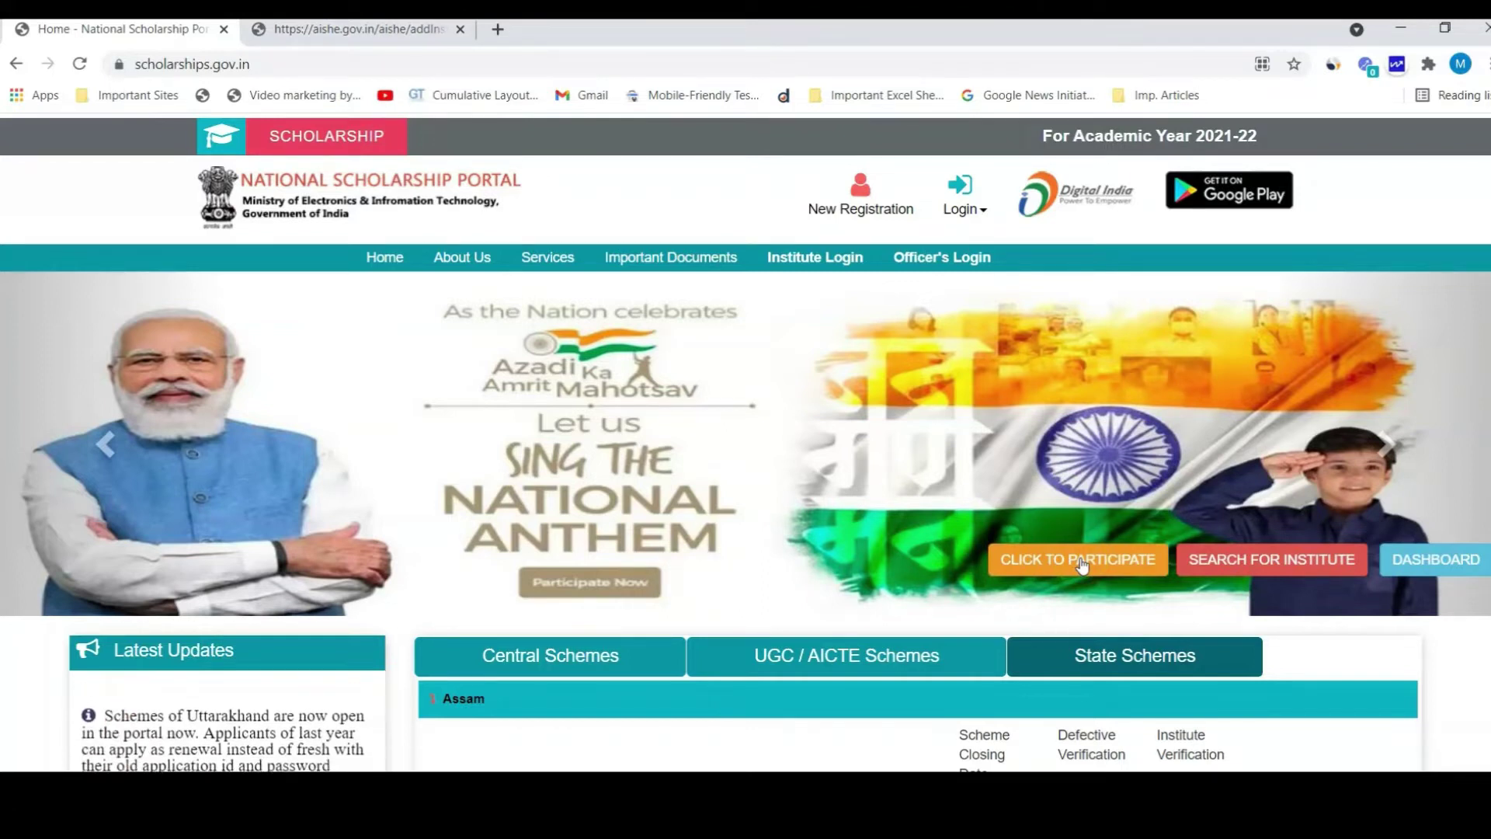
left_click(1270, 560)
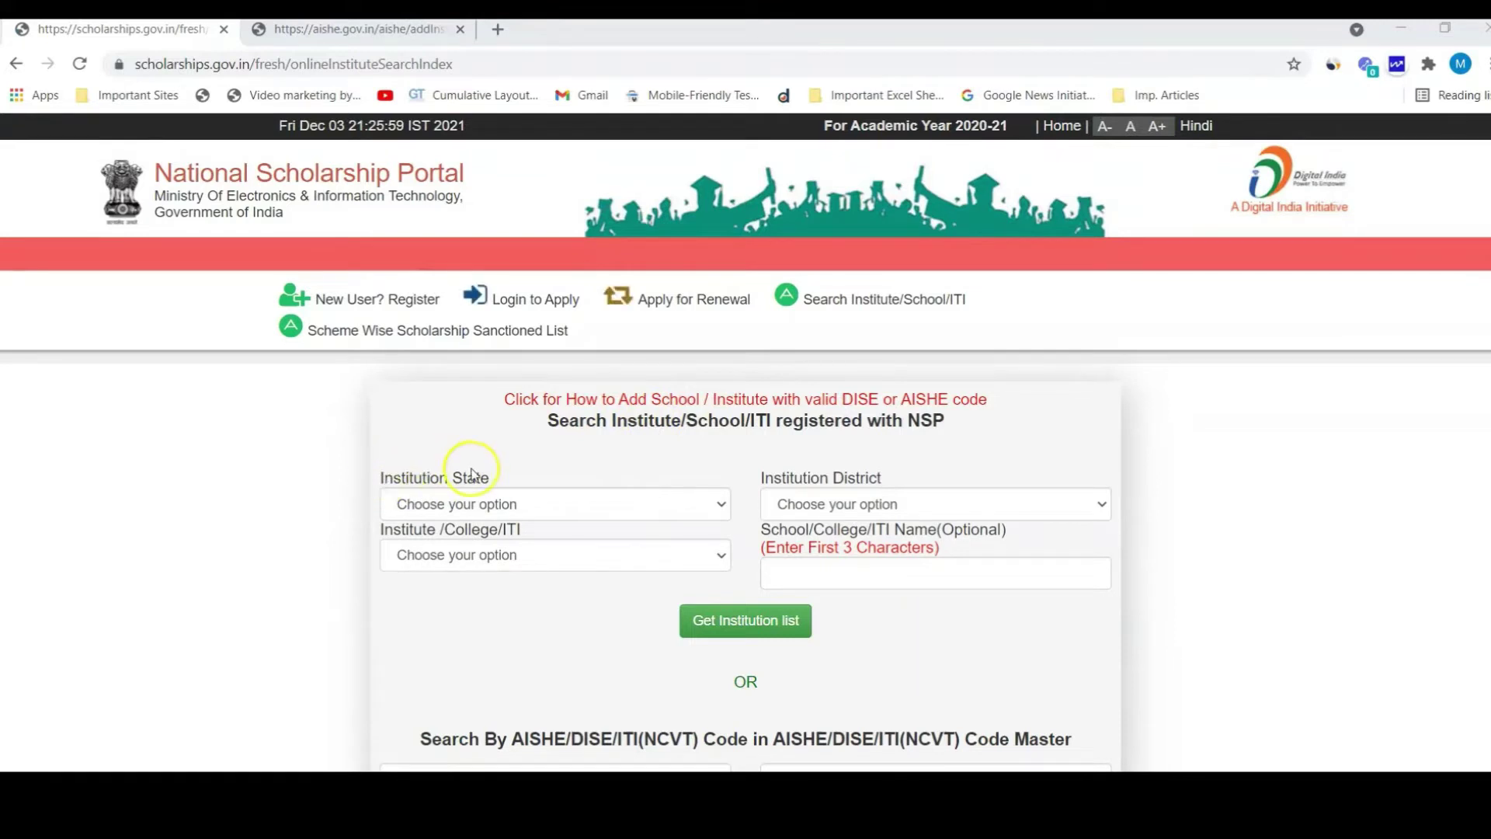
Choose DELHI state, College/Institute/ITI type and WEST district, then request the institution list
left_click(513, 501)
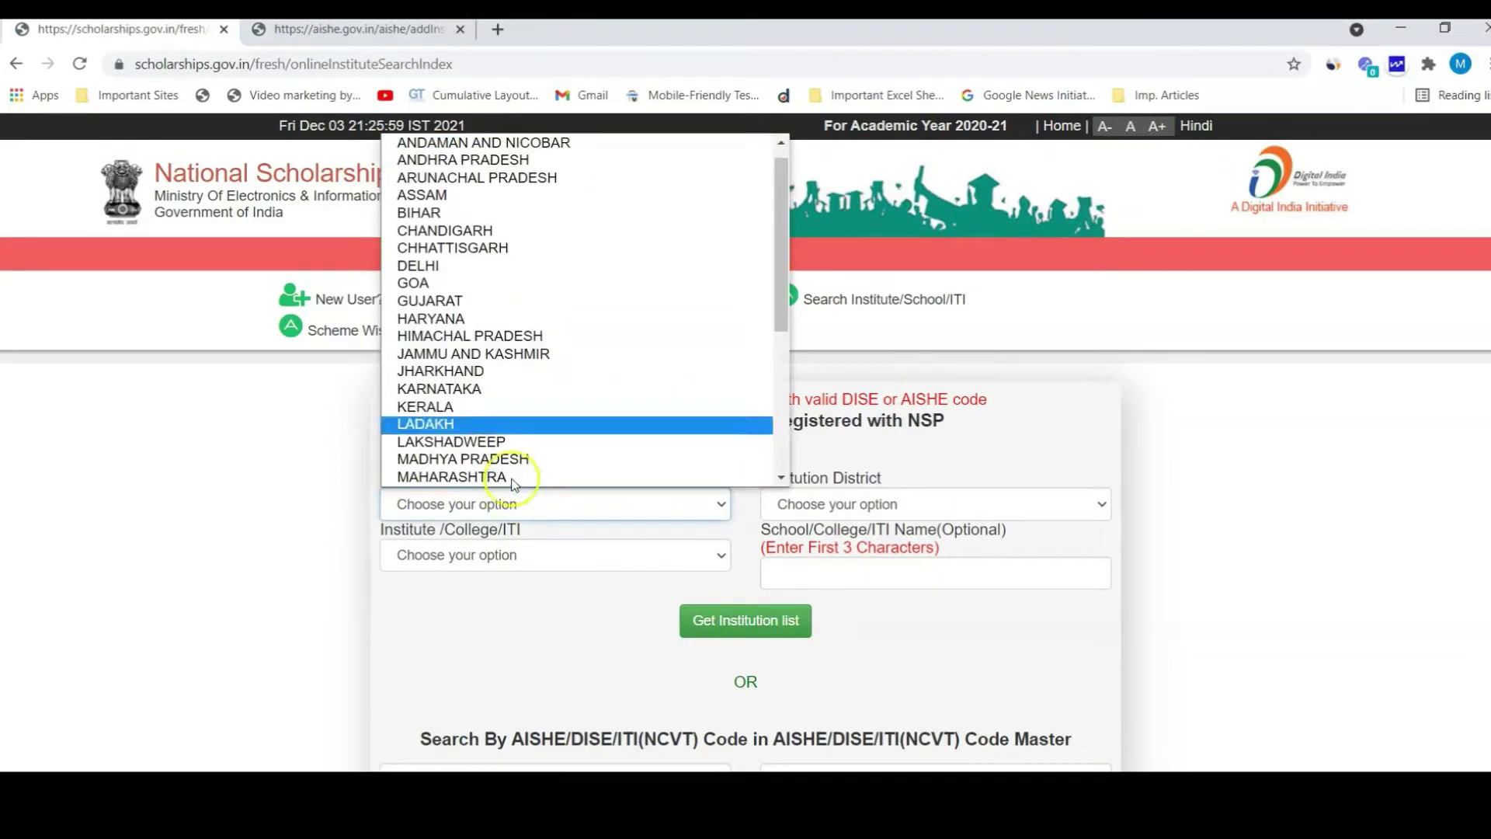
left_click(462, 265)
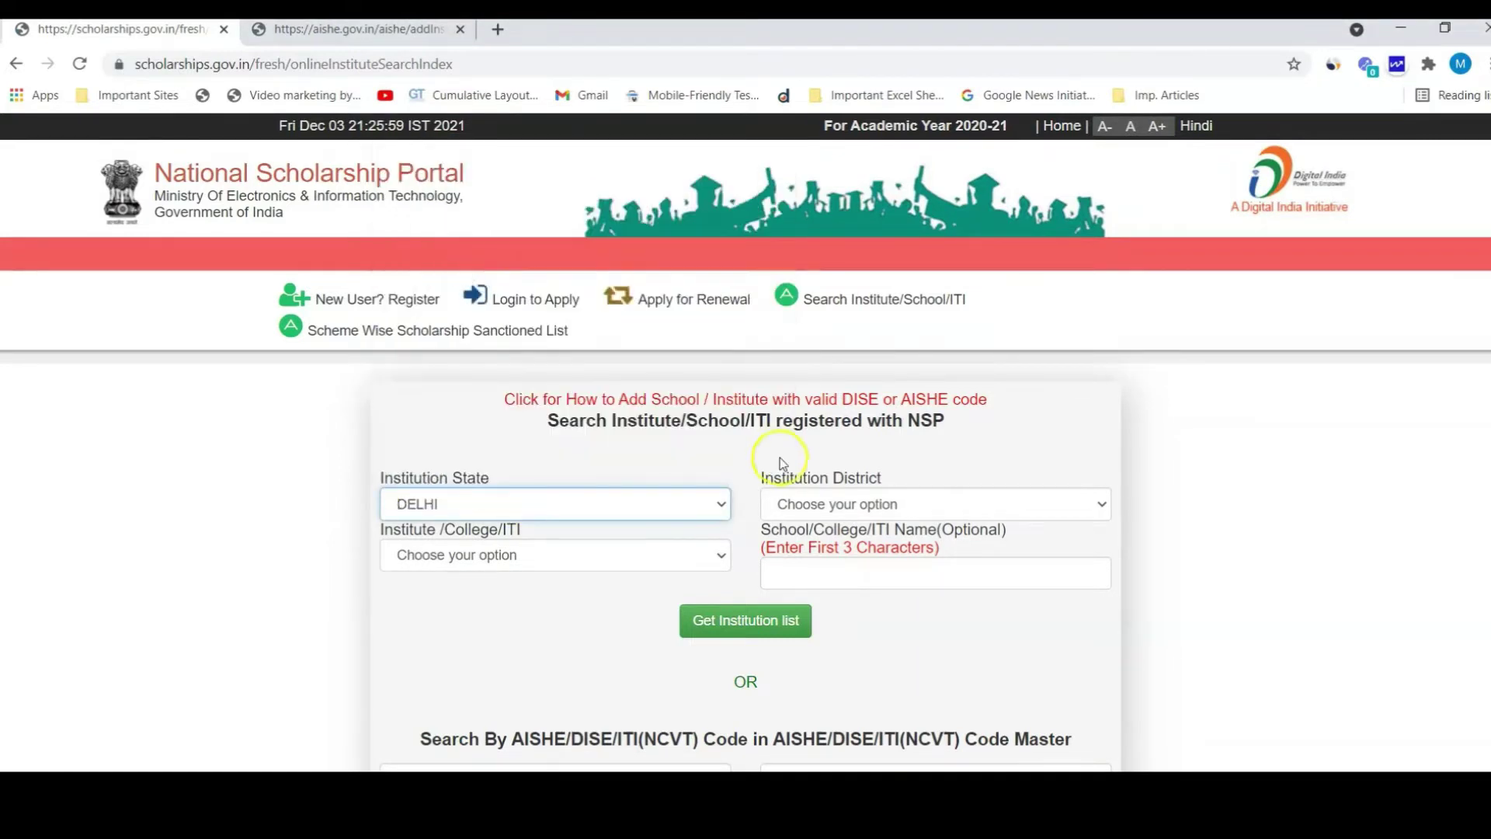
left_click(503, 557)
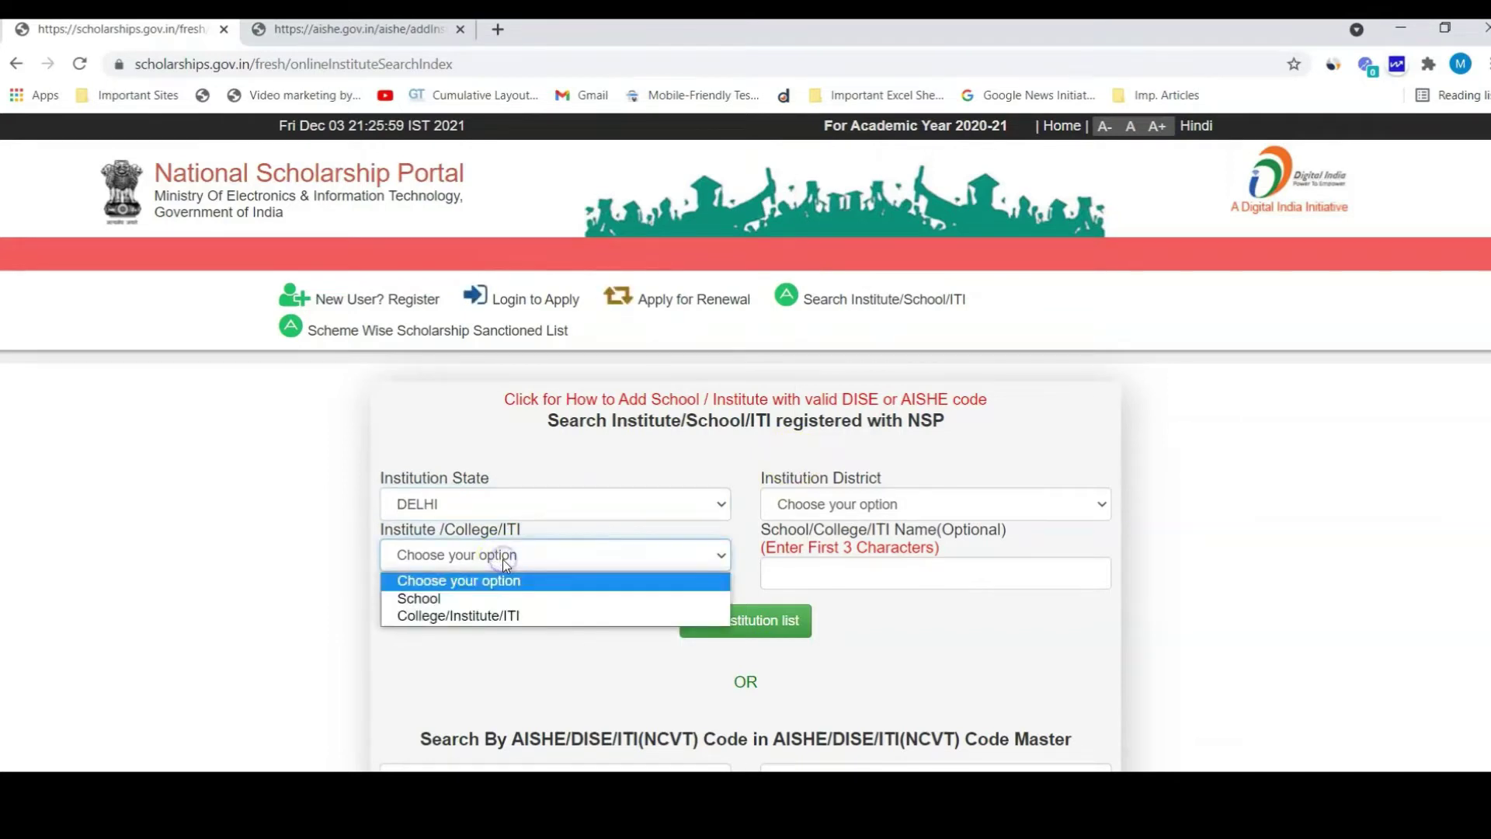
left_click(461, 617)
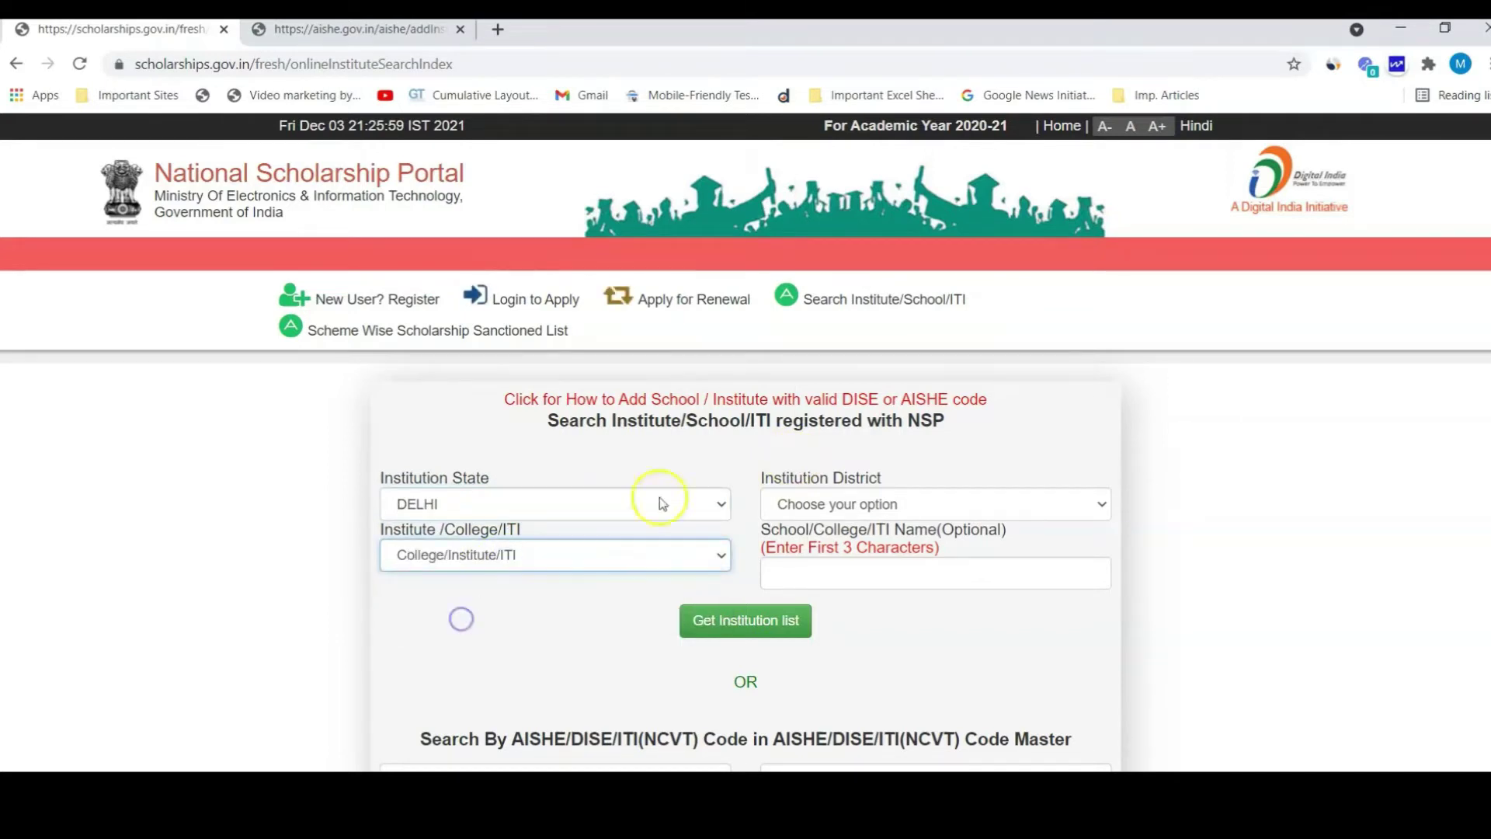
left_click(905, 503)
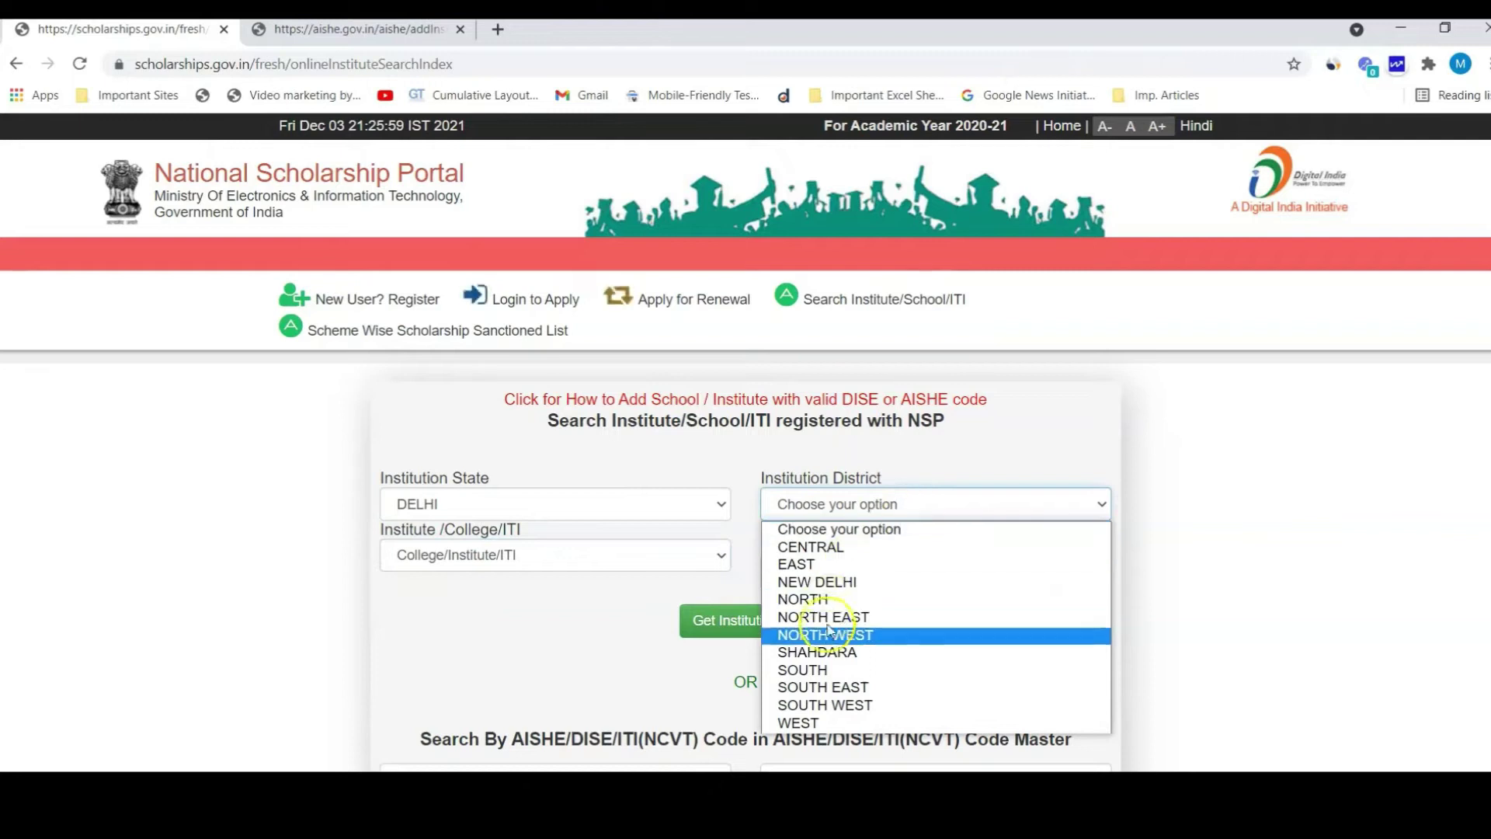
left_click(836, 724)
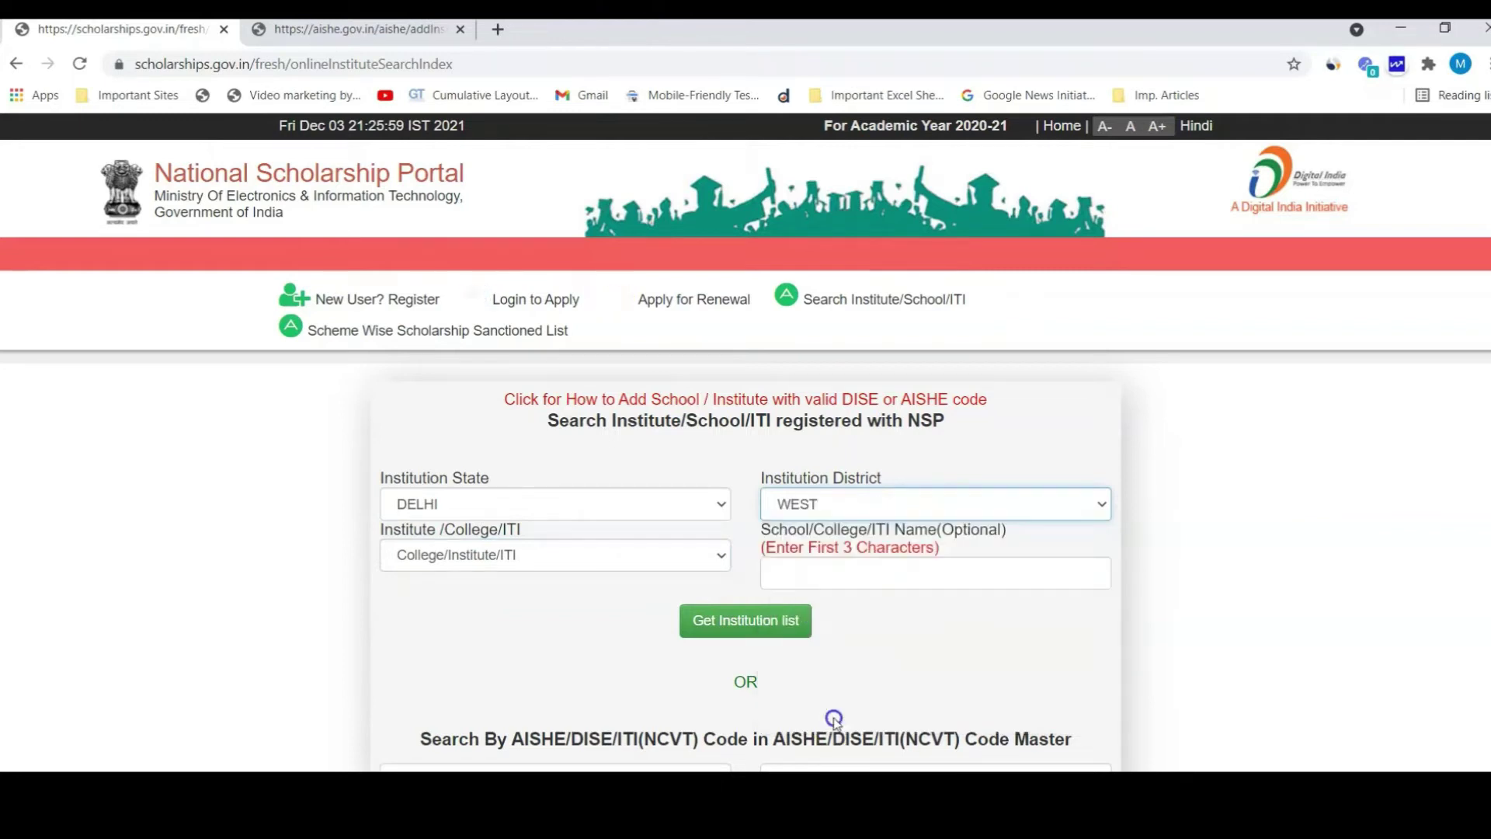
left_click(771, 631)
left_click(926, 173)
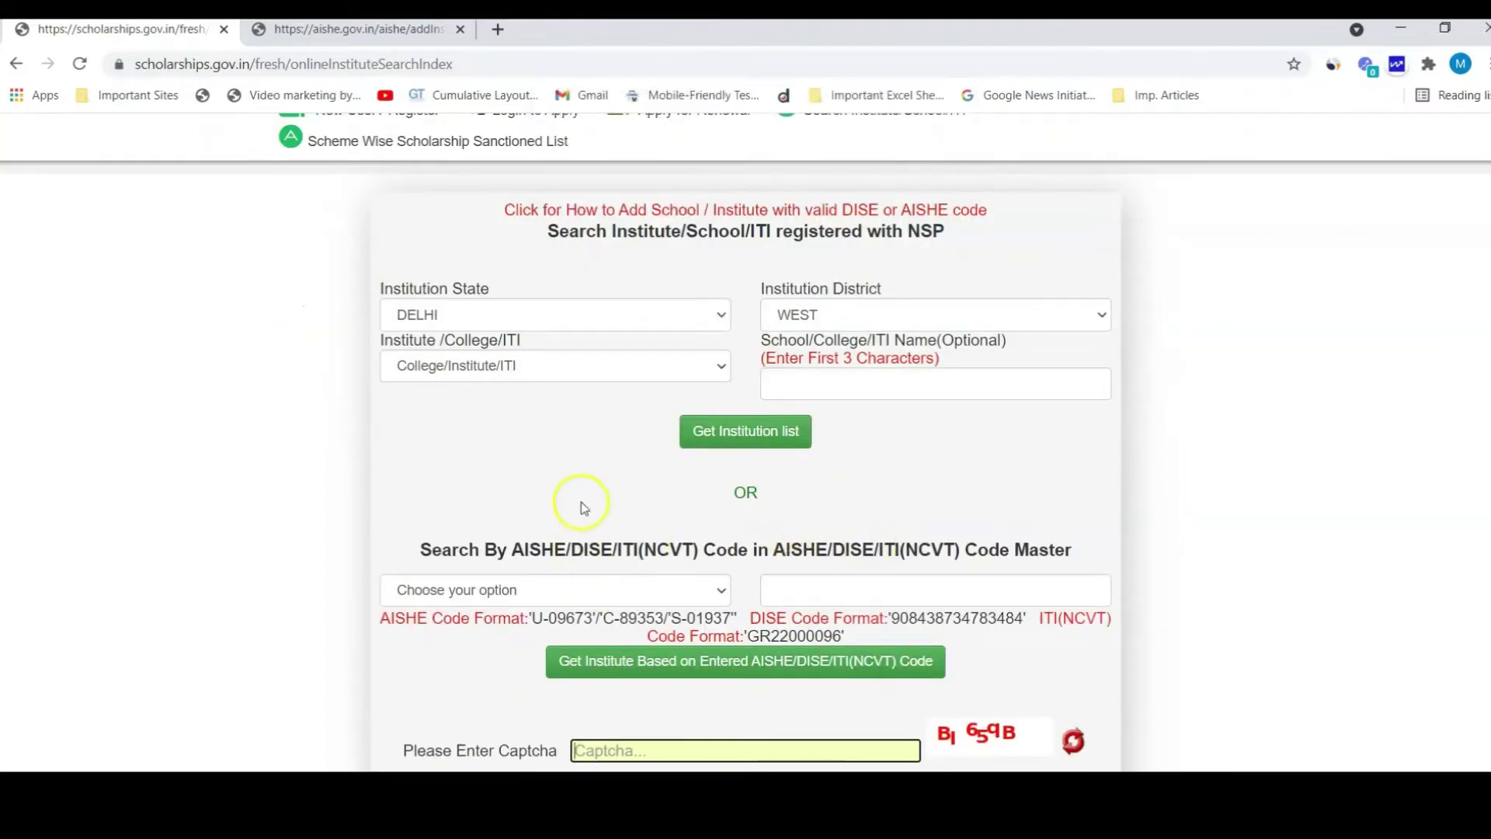
Enter the captcha and resubmit the institution search, retrying after each invalid-captcha rejection
left_click(629, 749)
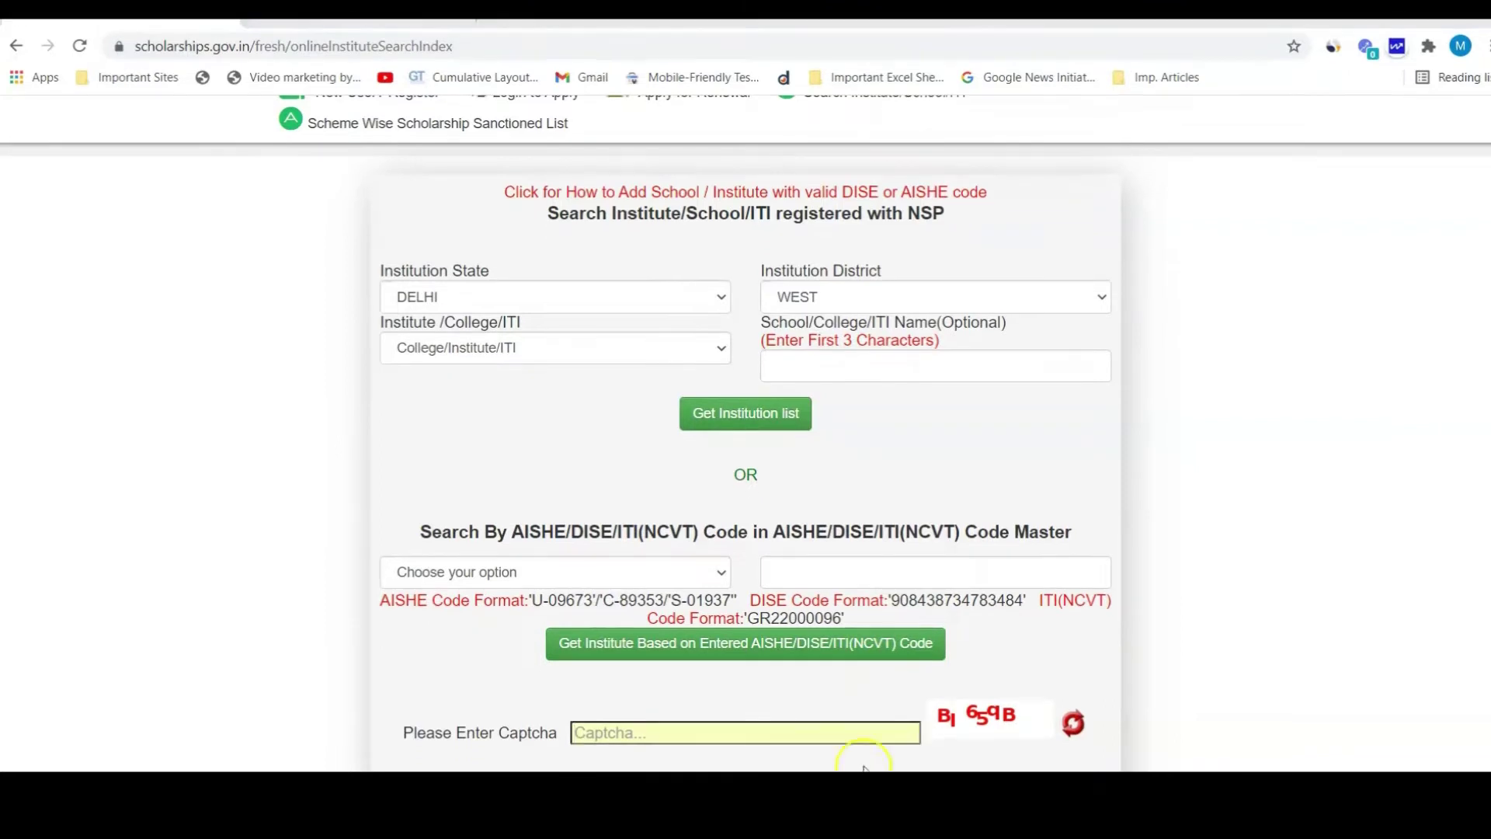
left_click(638, 732)
type("BI65qB")
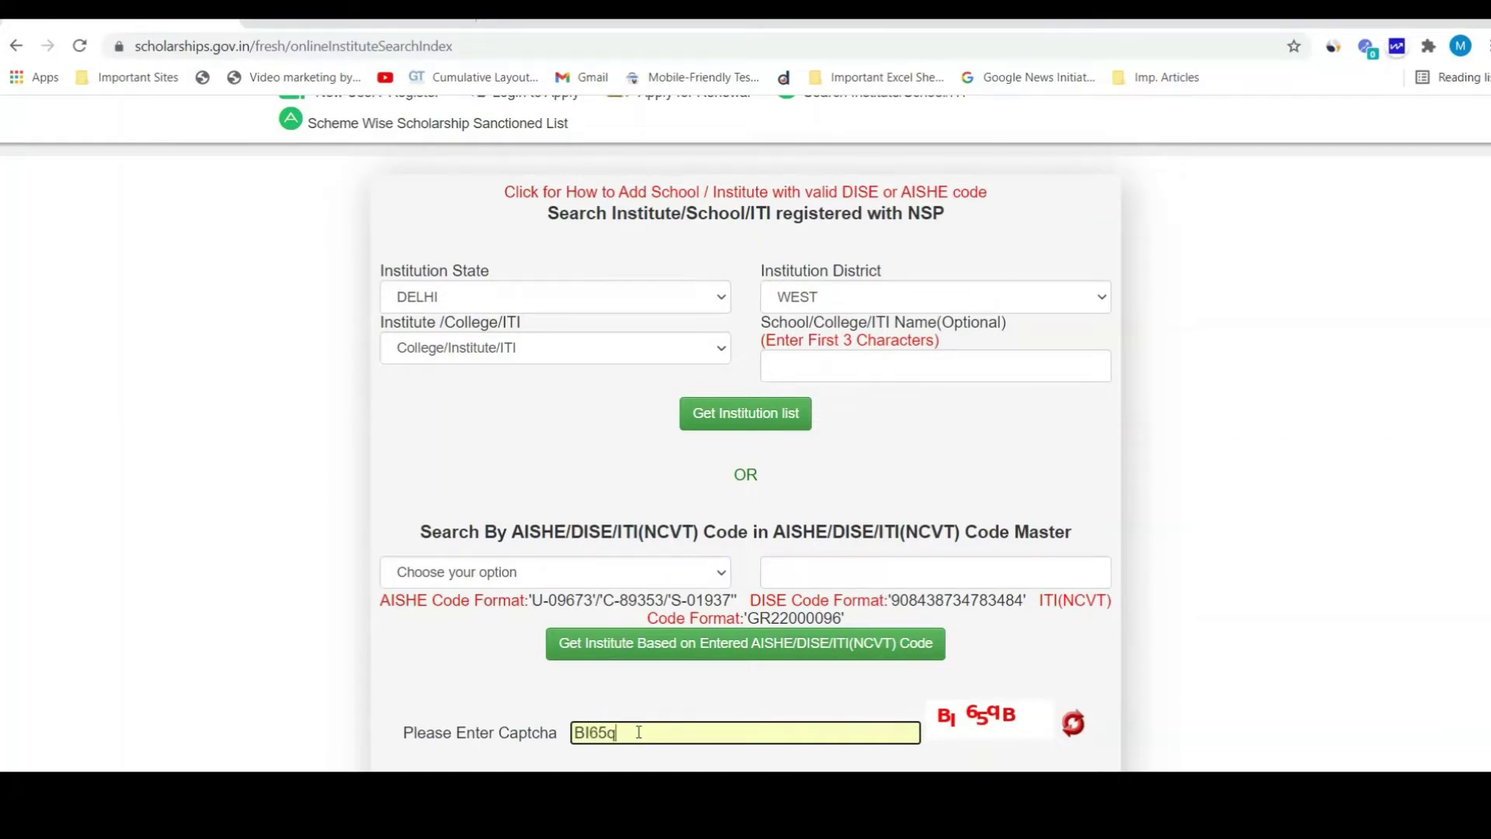
left_click(770, 414)
left_click(932, 156)
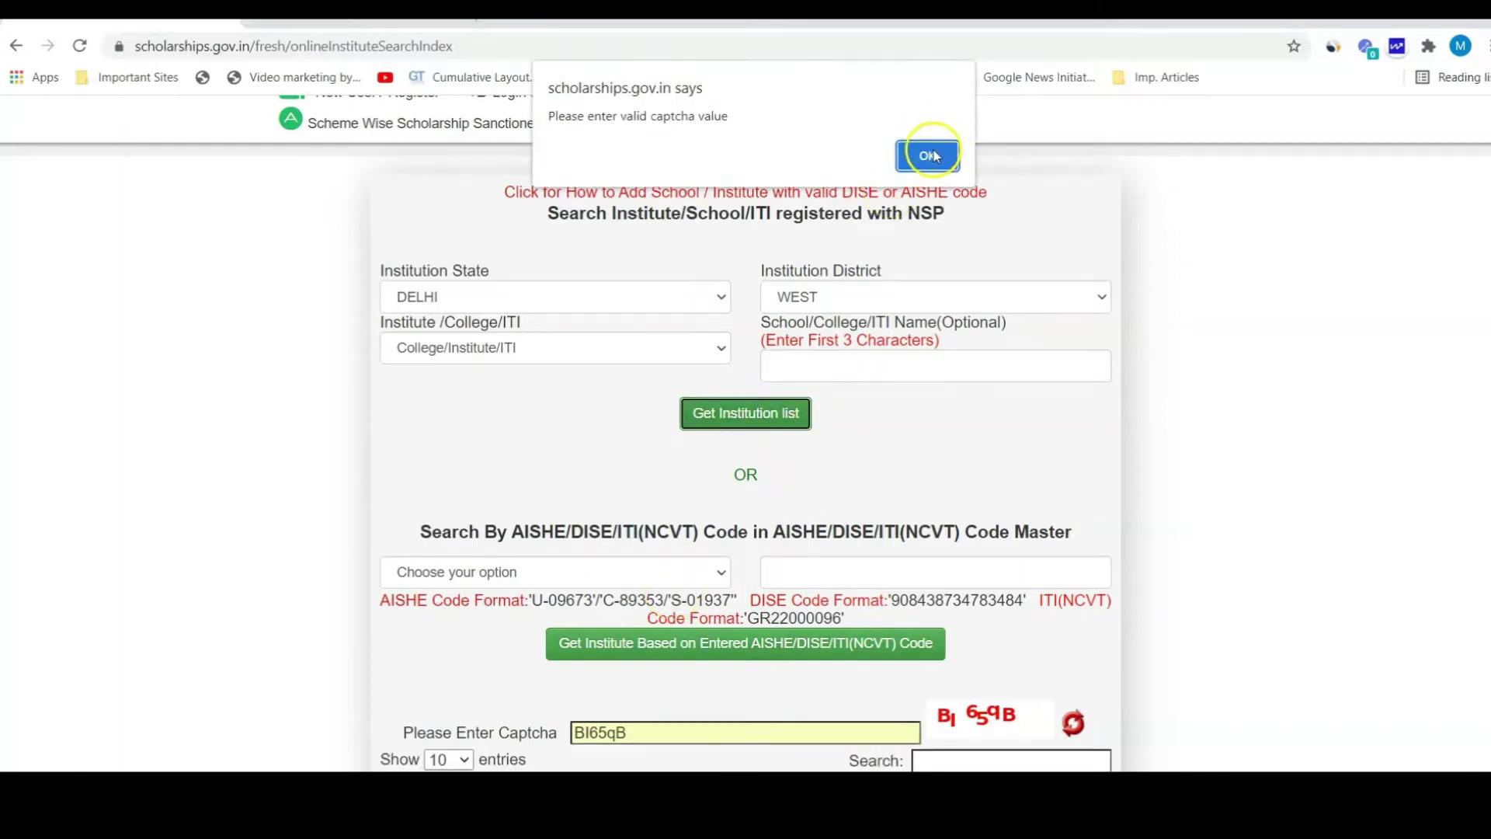
left_click(616, 730)
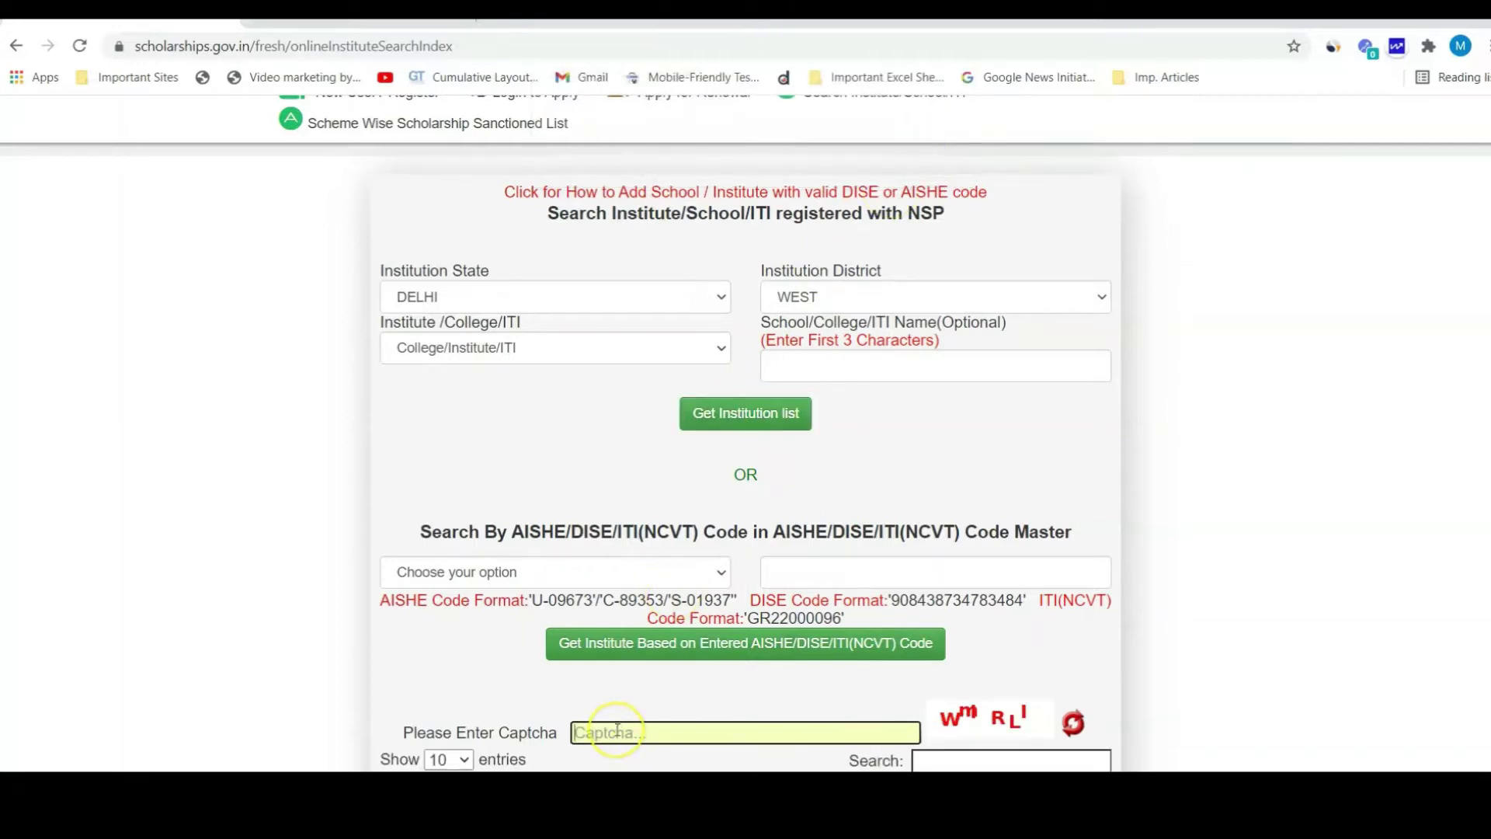
type("WmRLI")
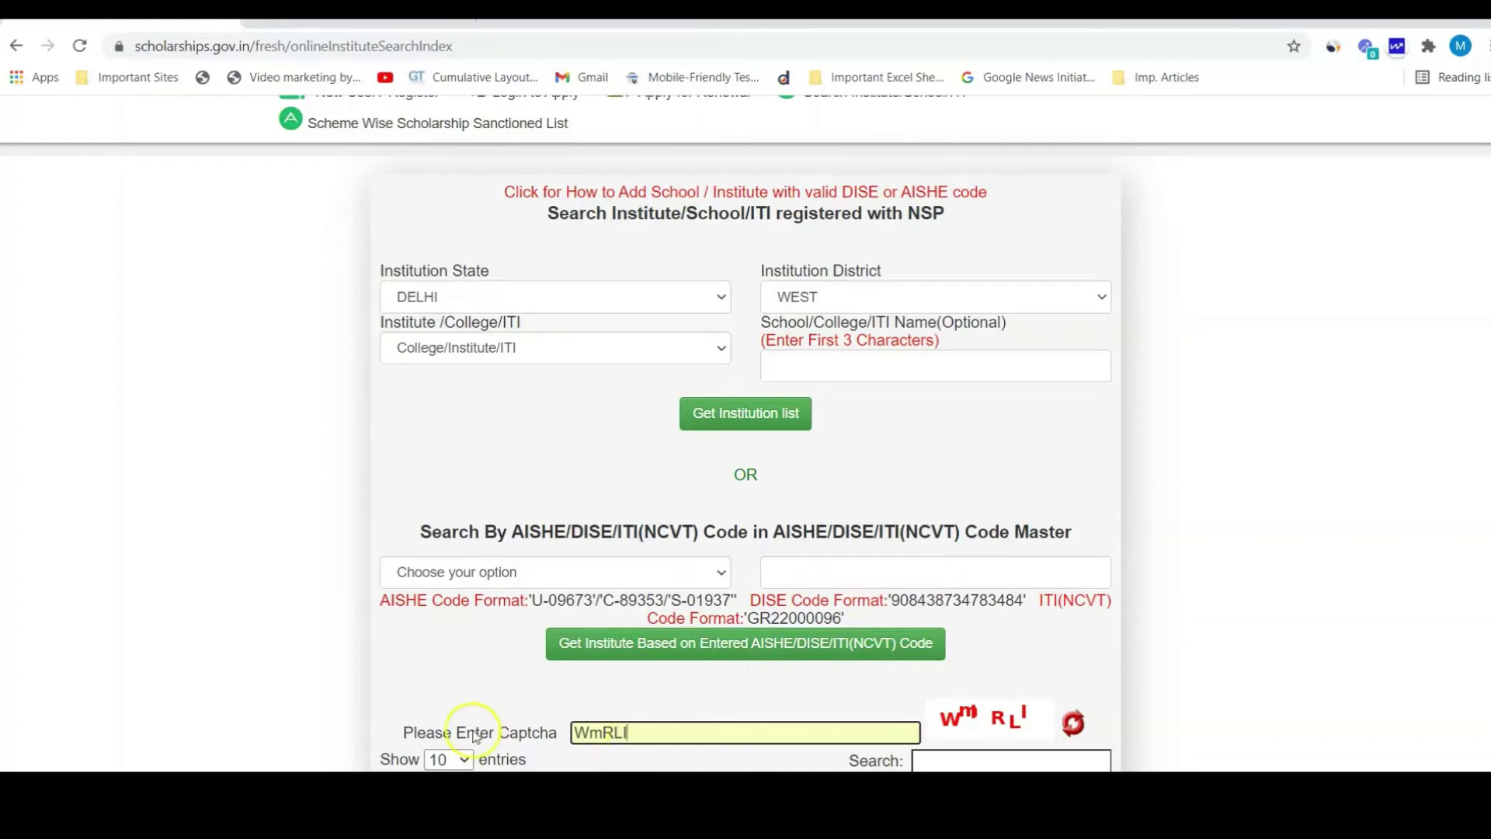
left_click(711, 414)
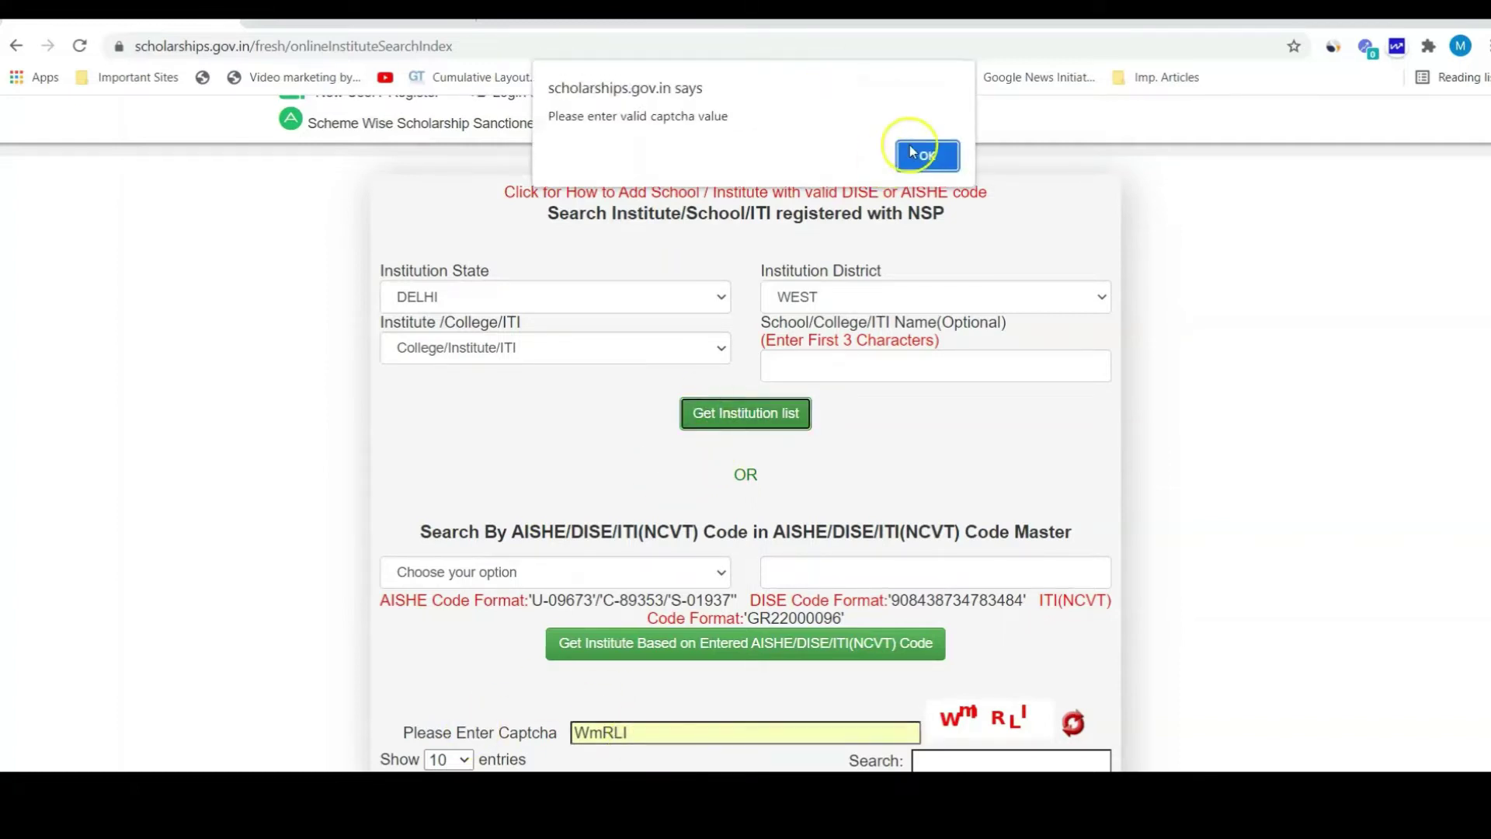
left_click(929, 155)
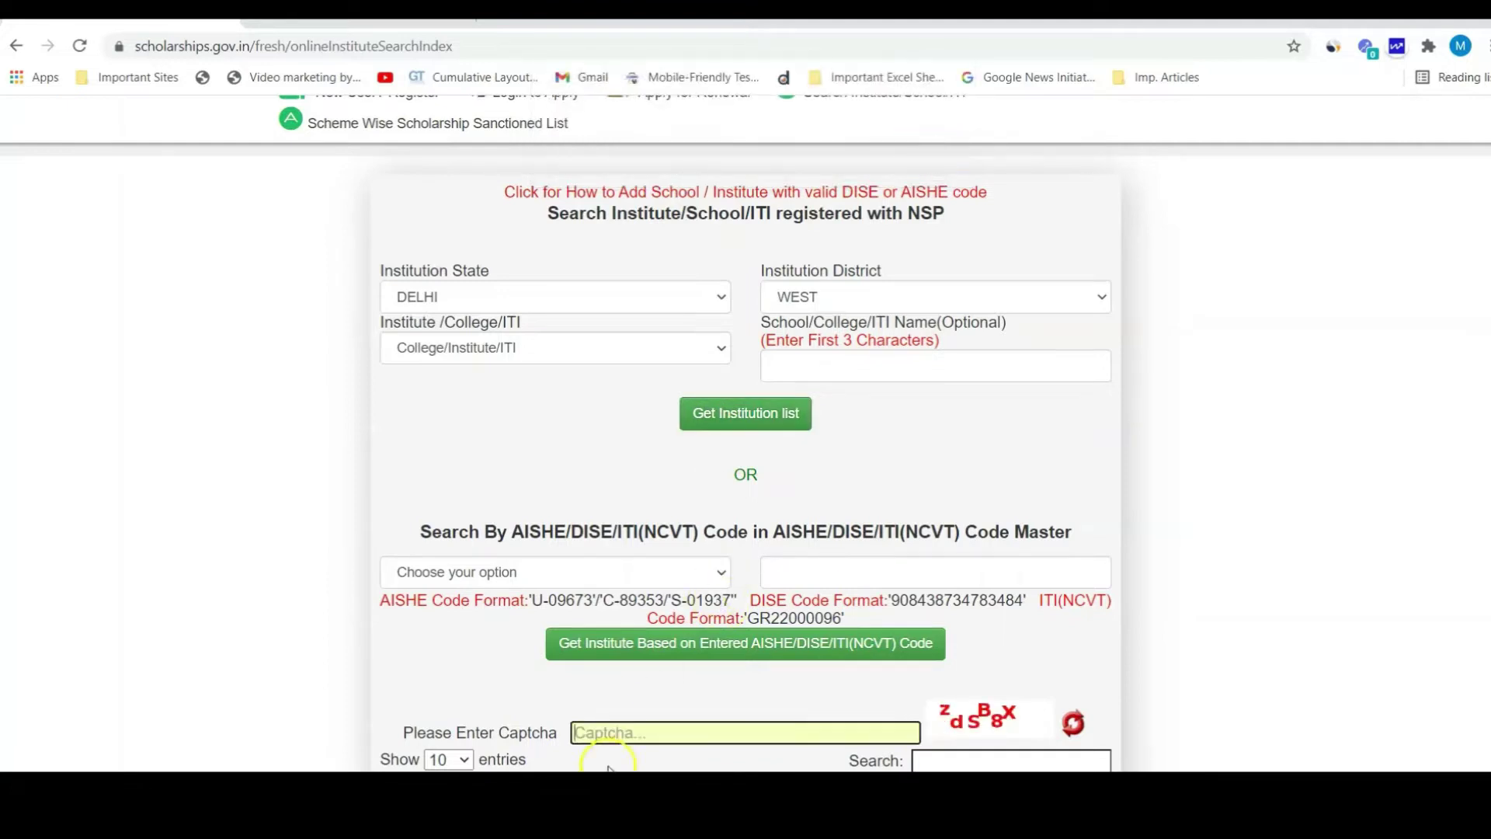
type("zdSB8X")
left_click(758, 418)
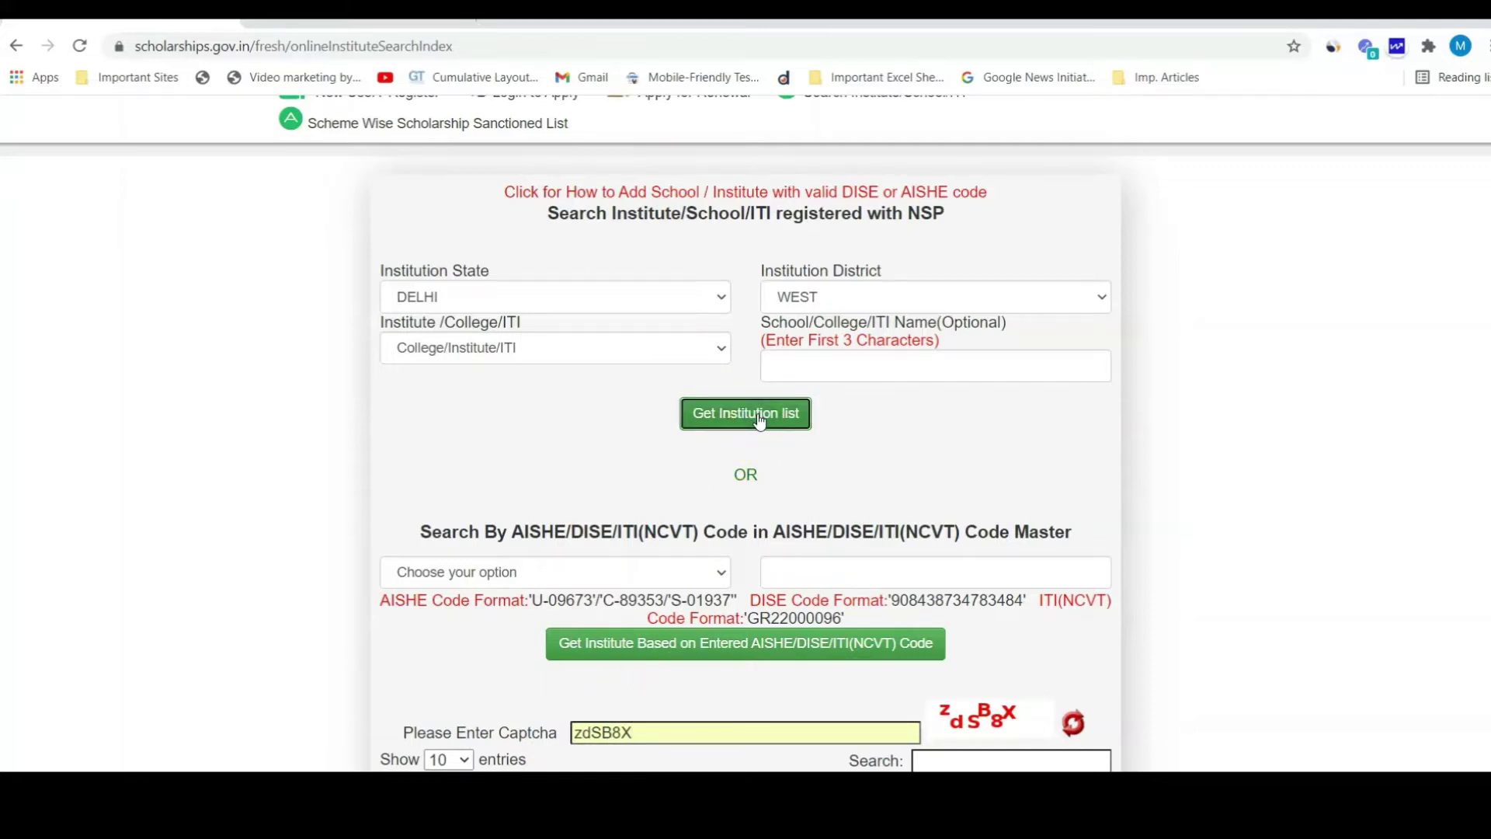
left_click(860, 457)
scroll(864, 473, "down", 6)
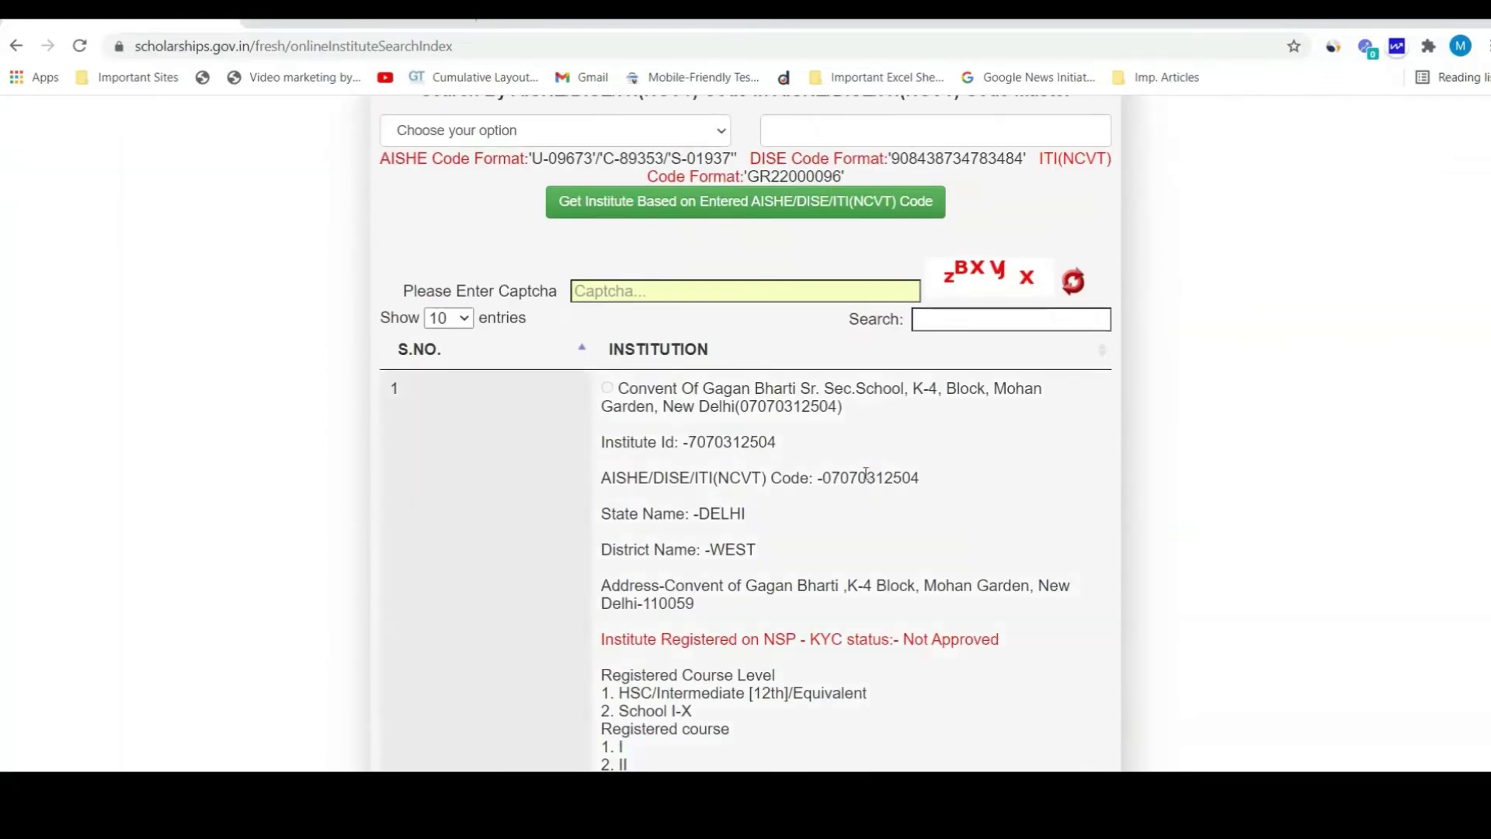
scroll(865, 474, "down", 1)
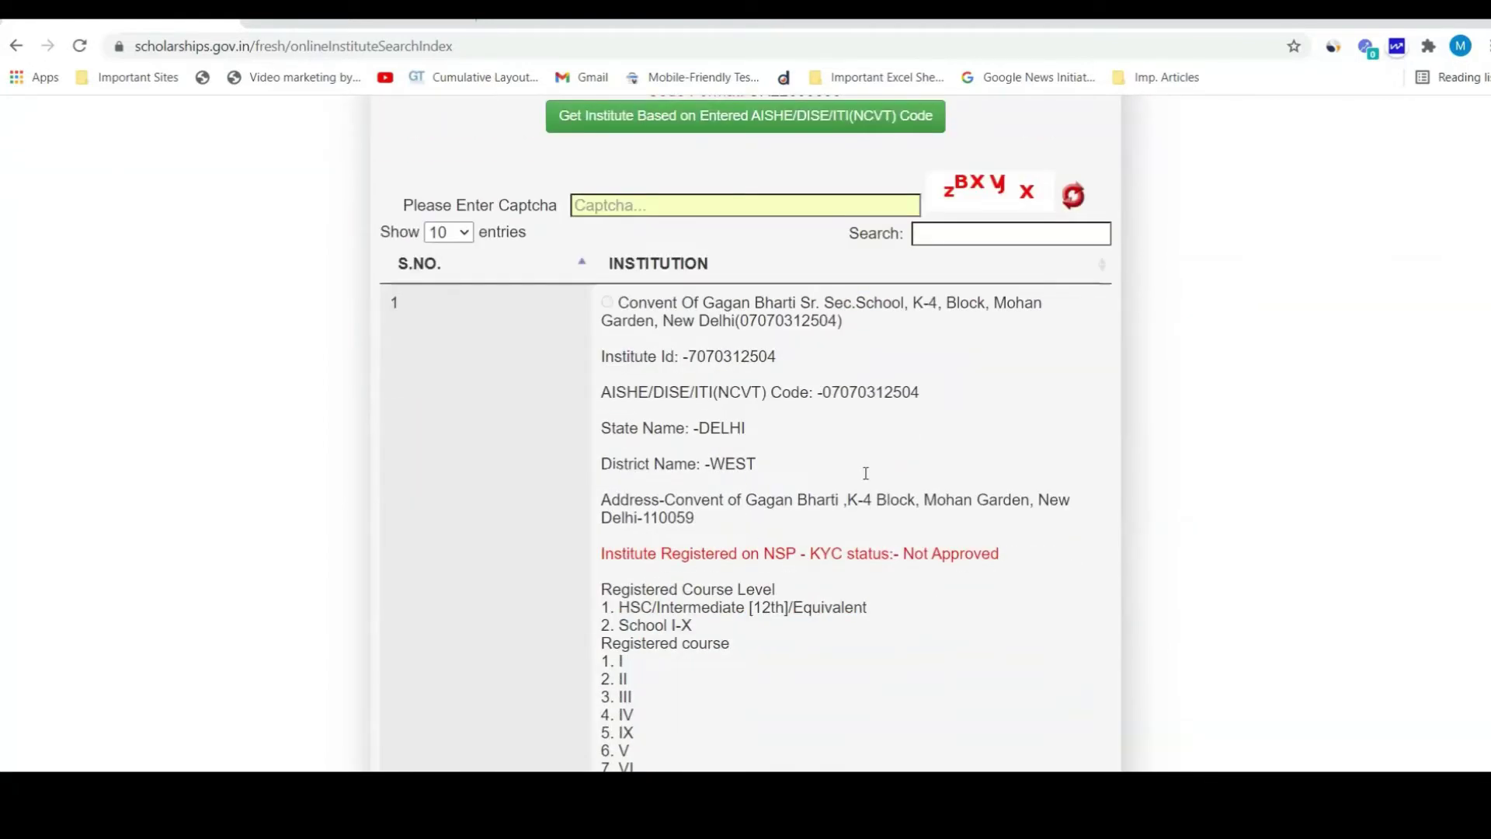
scroll(865, 479, "down", 1)
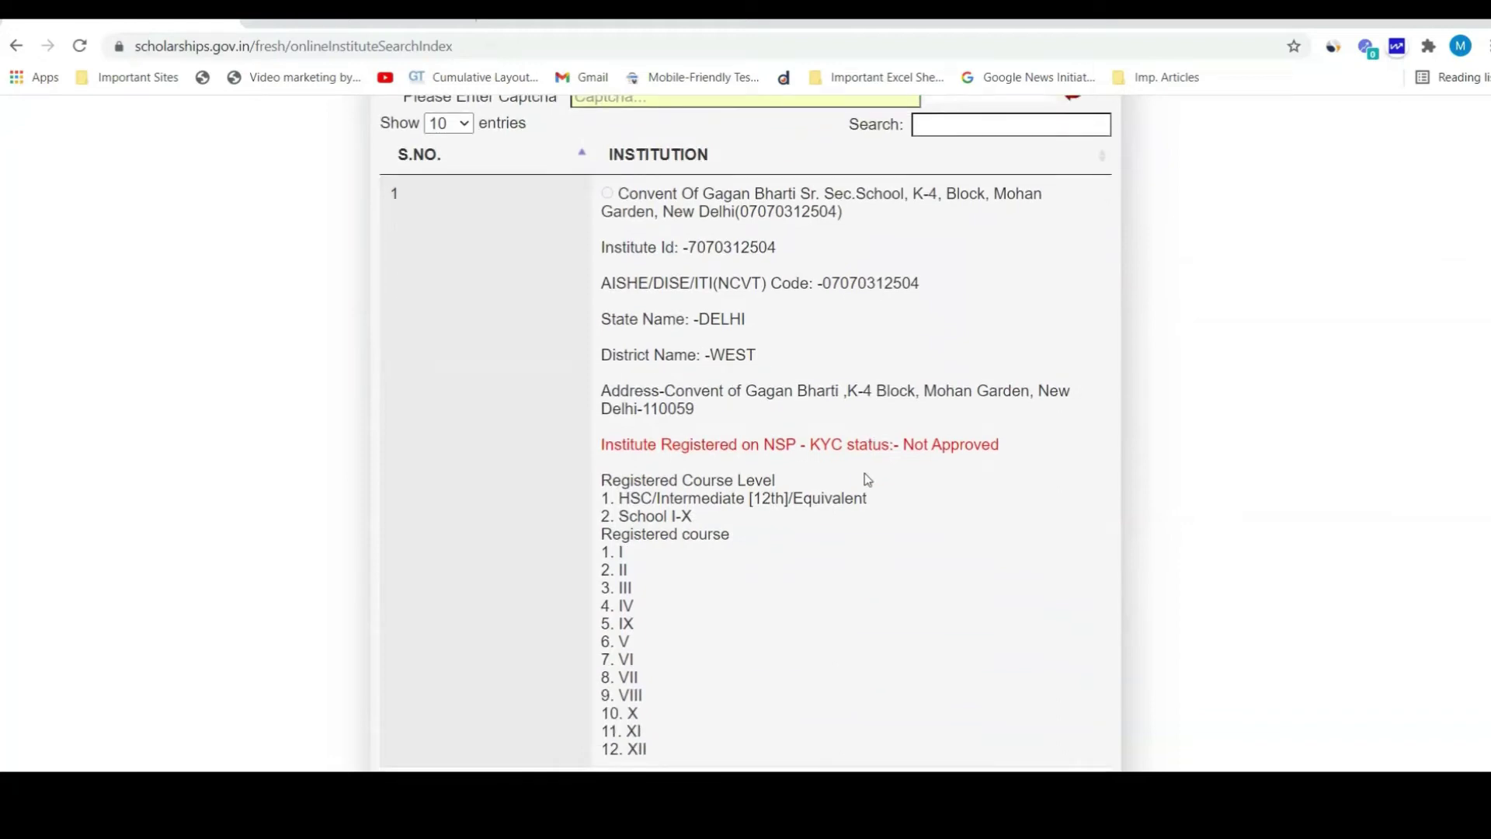
scroll(867, 479, "down", 3)
scroll(867, 480, "down", 3)
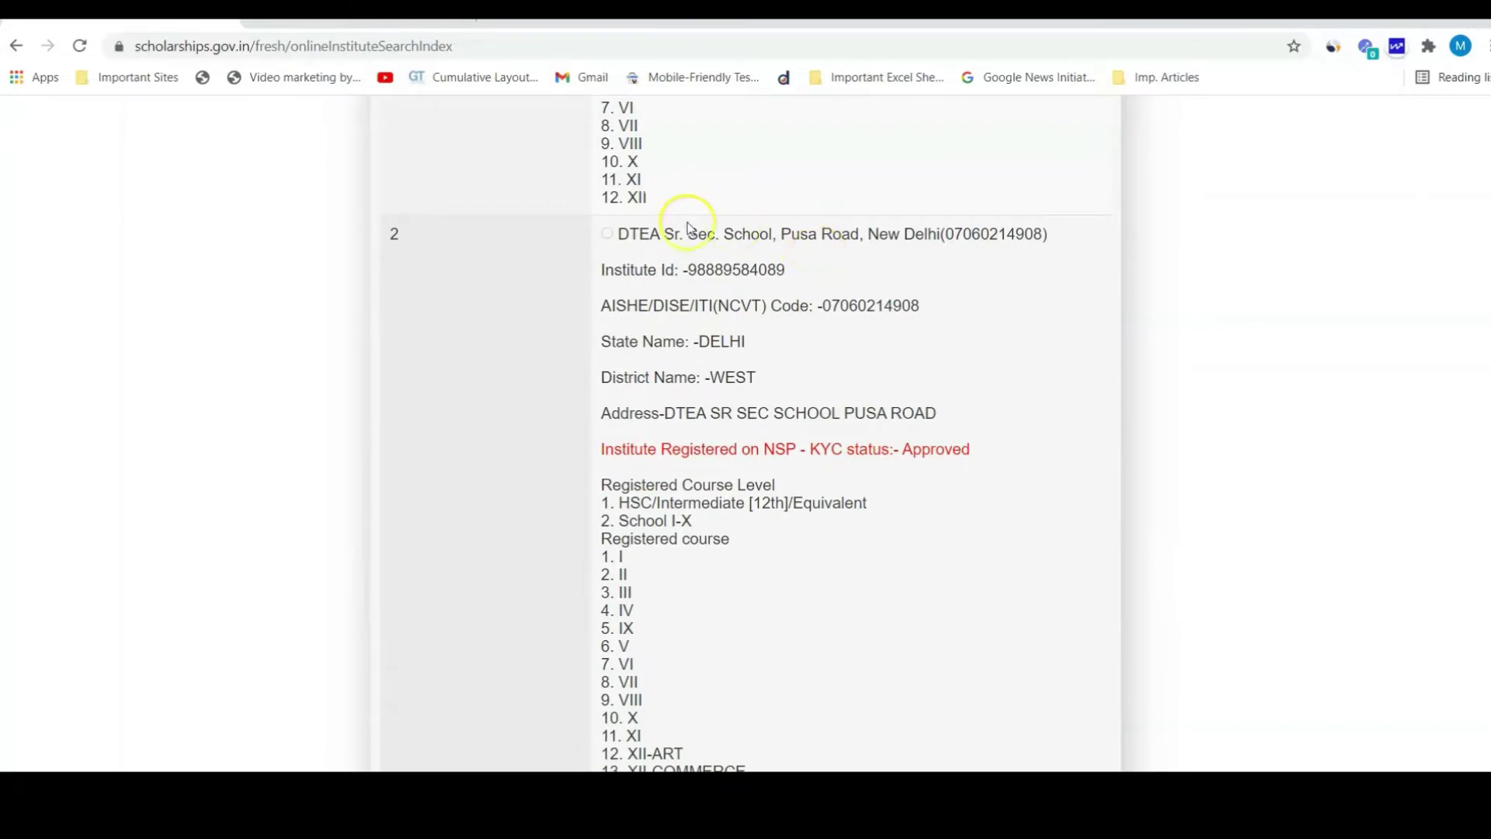
scroll(783, 355, "down", 1)
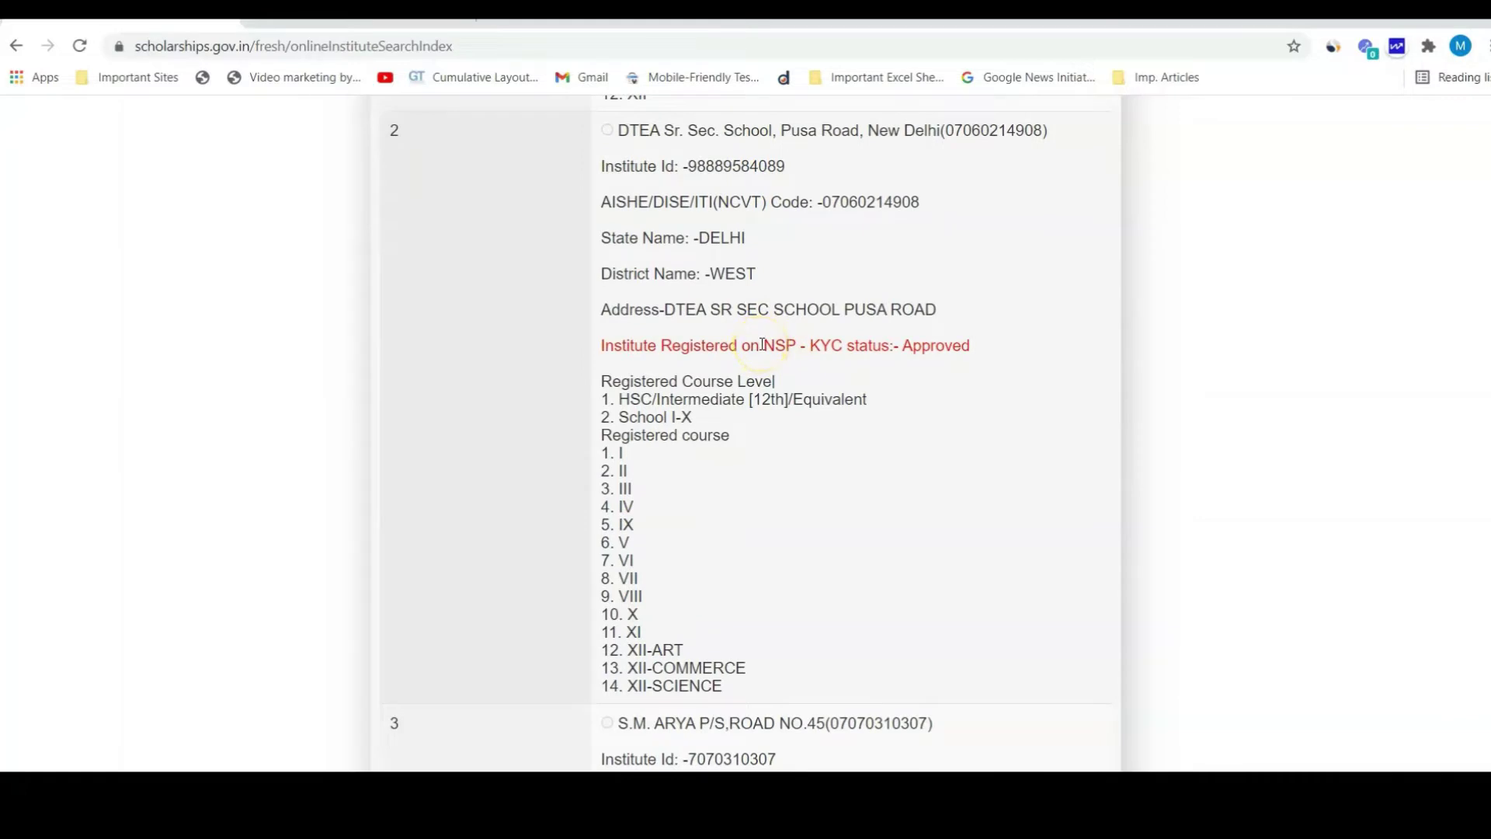
left_click_drag(764, 344, 981, 351)
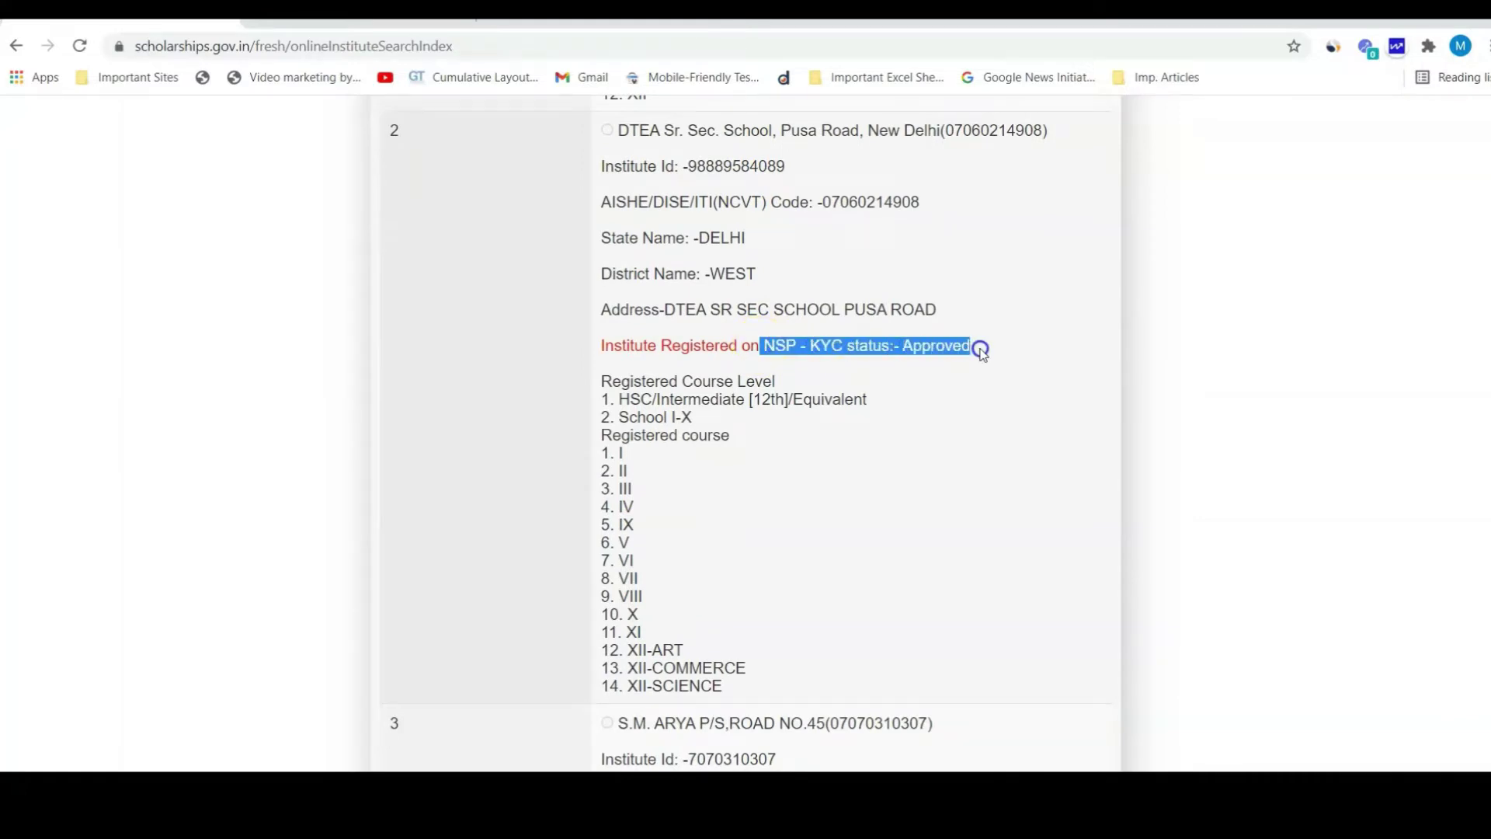
left_click(794, 478)
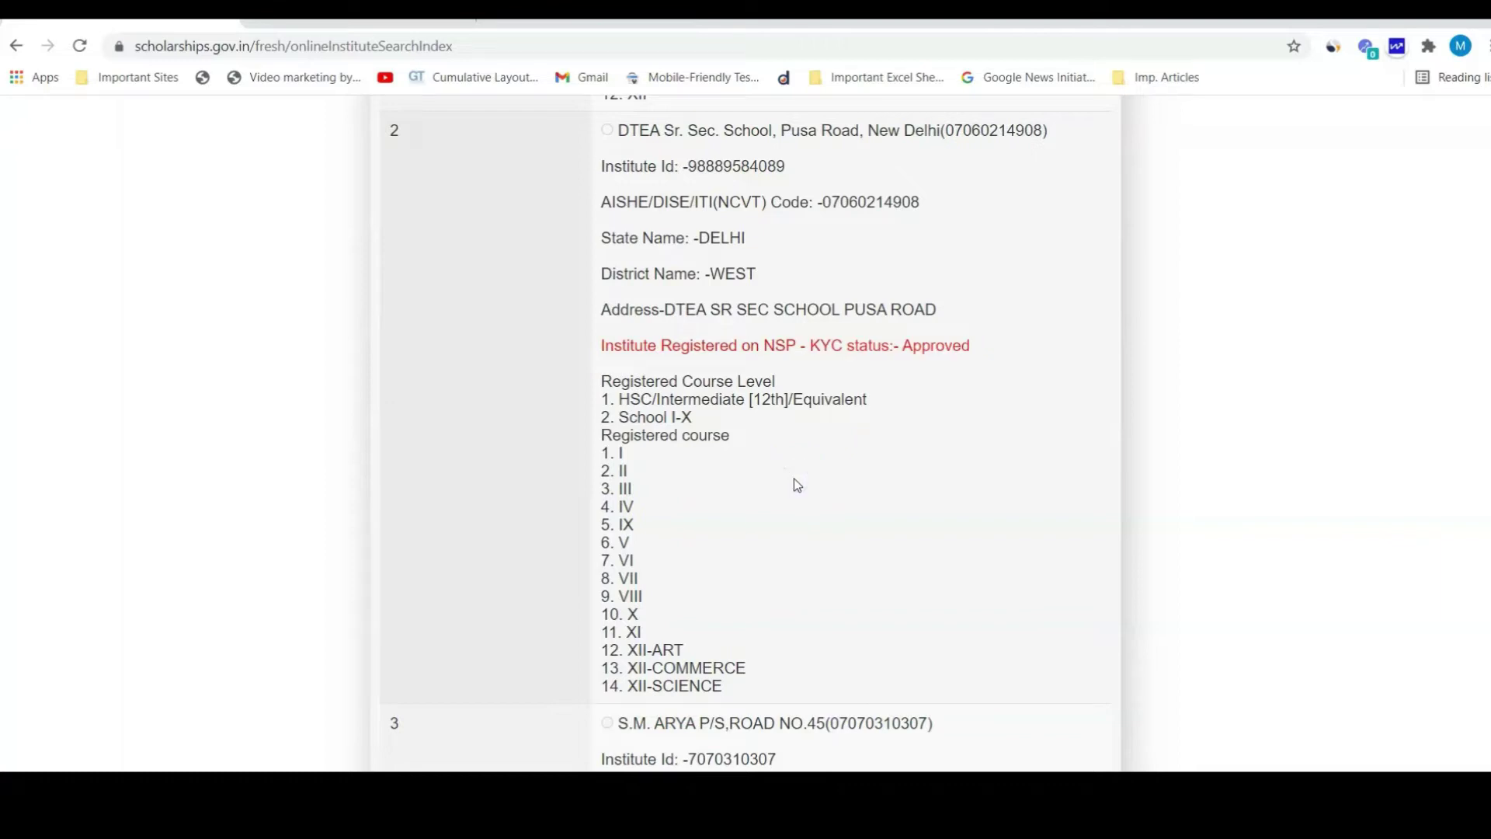
scroll(797, 484, "down", 7)
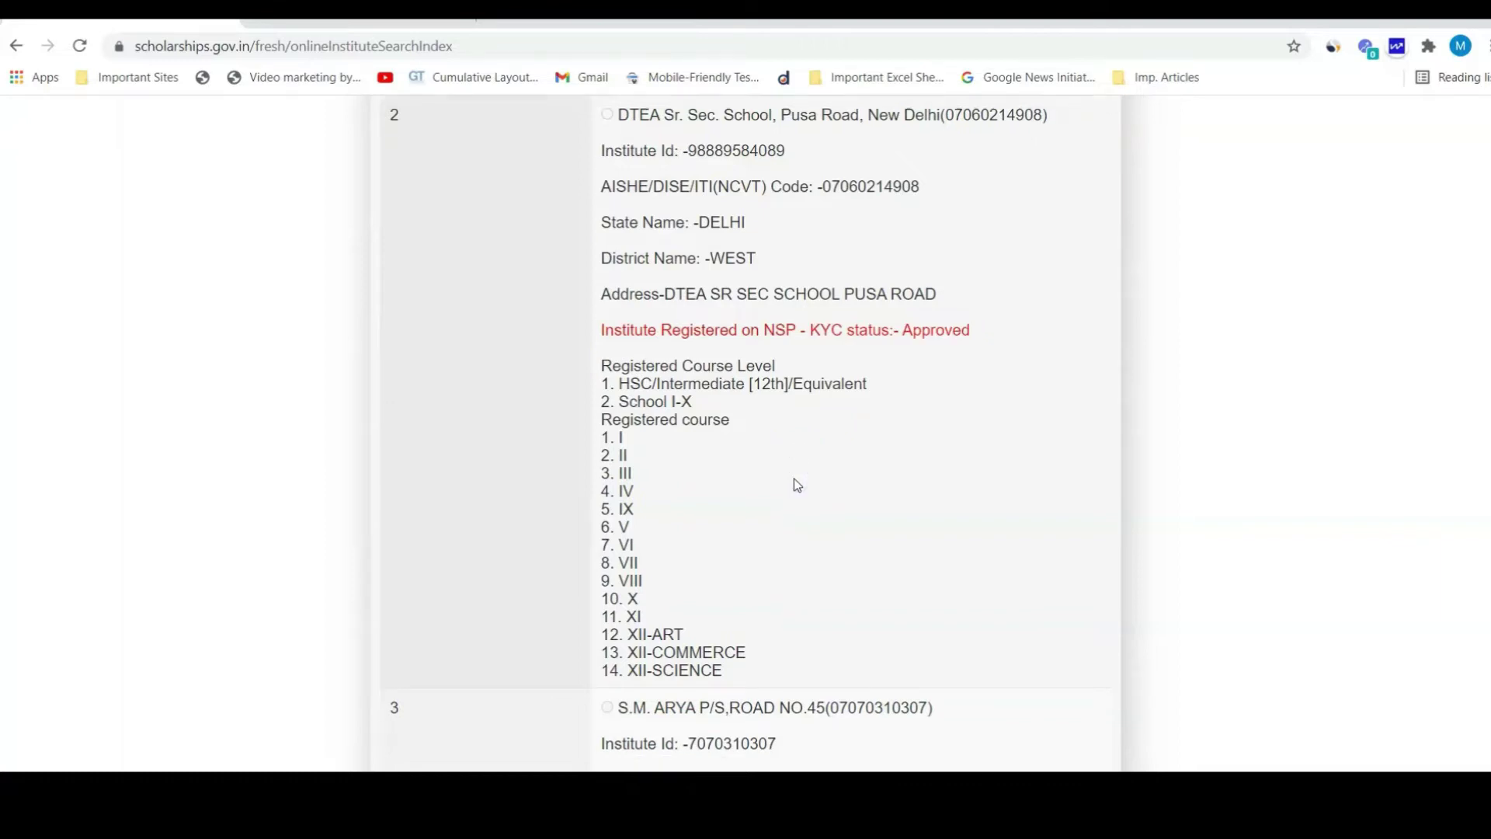
scroll(798, 485, "down", 10)
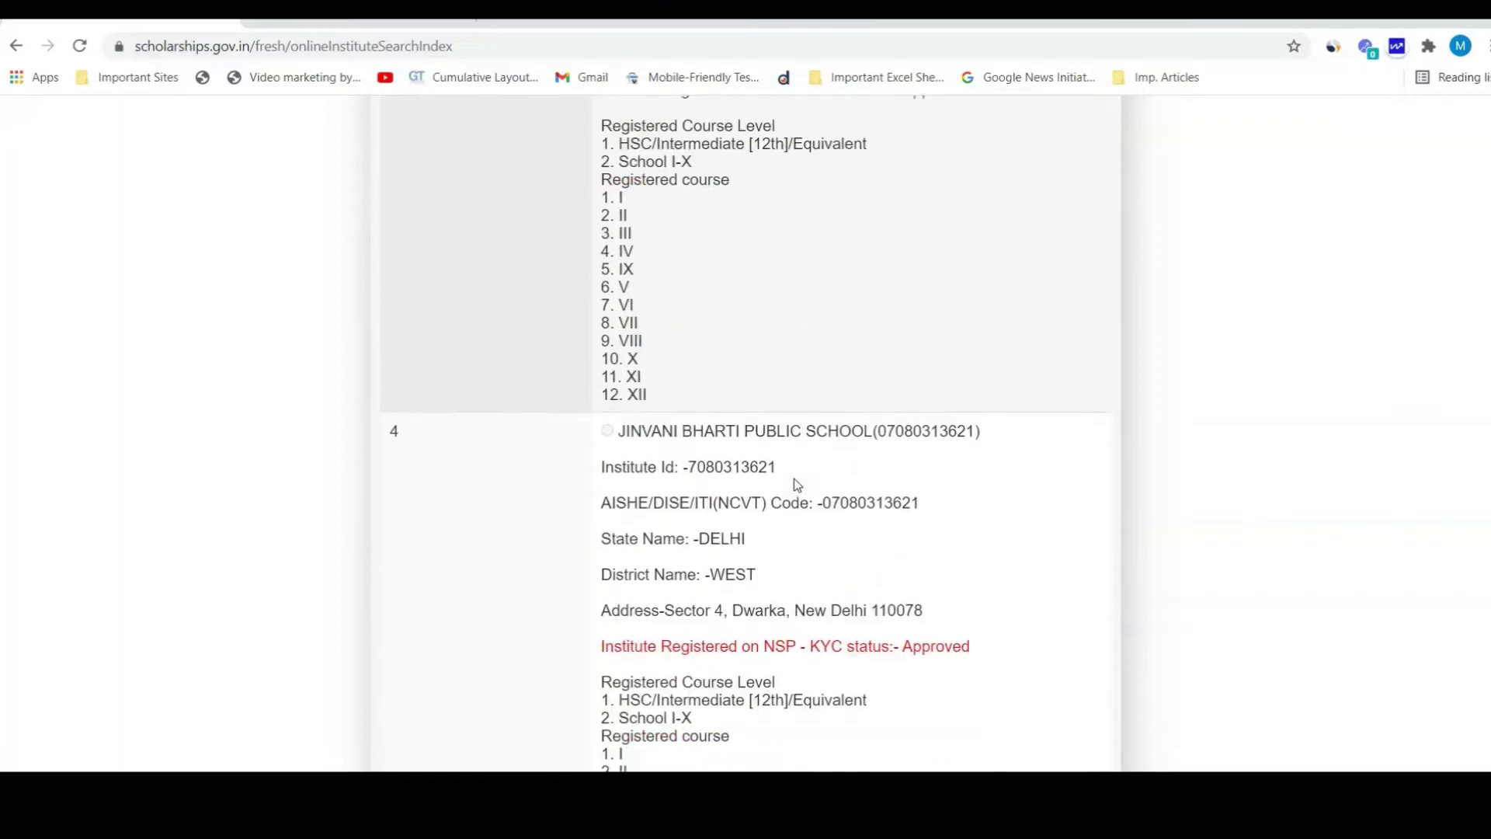
scroll(798, 485, "down", 8)
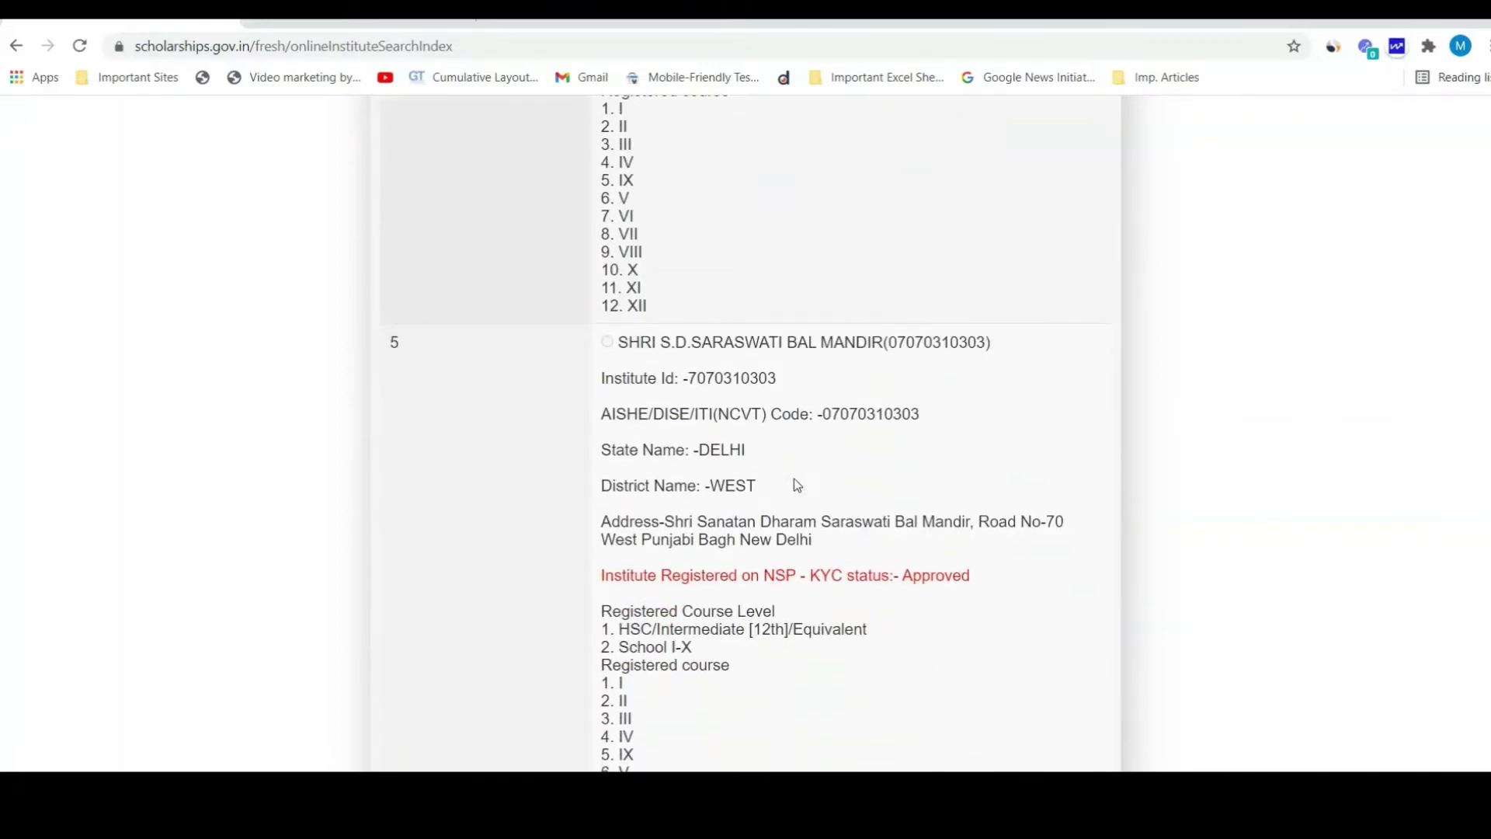
scroll(797, 485, "up", 15)
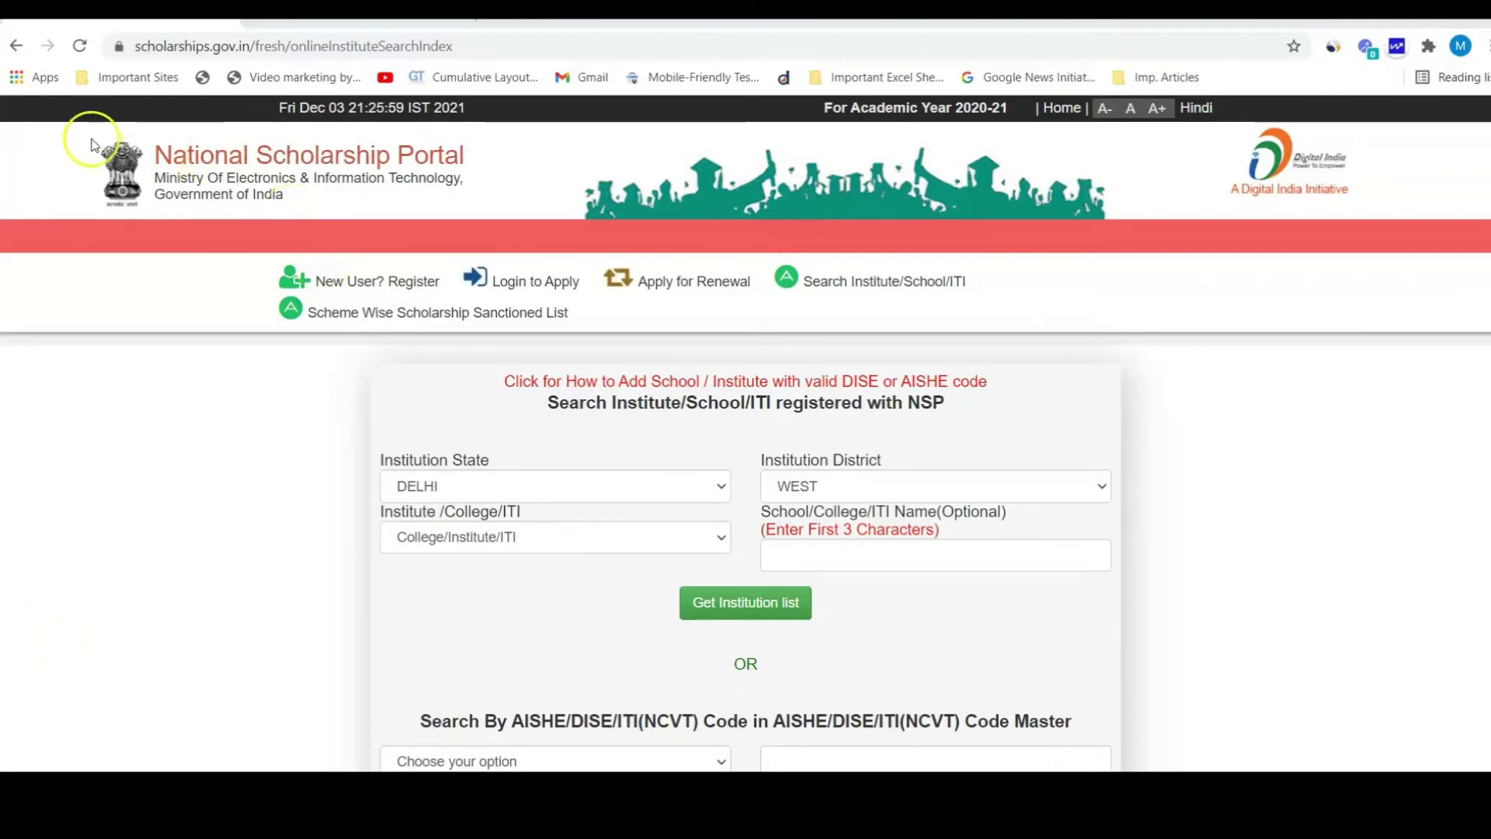
Return to the portal home page and show the State Schemes list
left_click(14, 47)
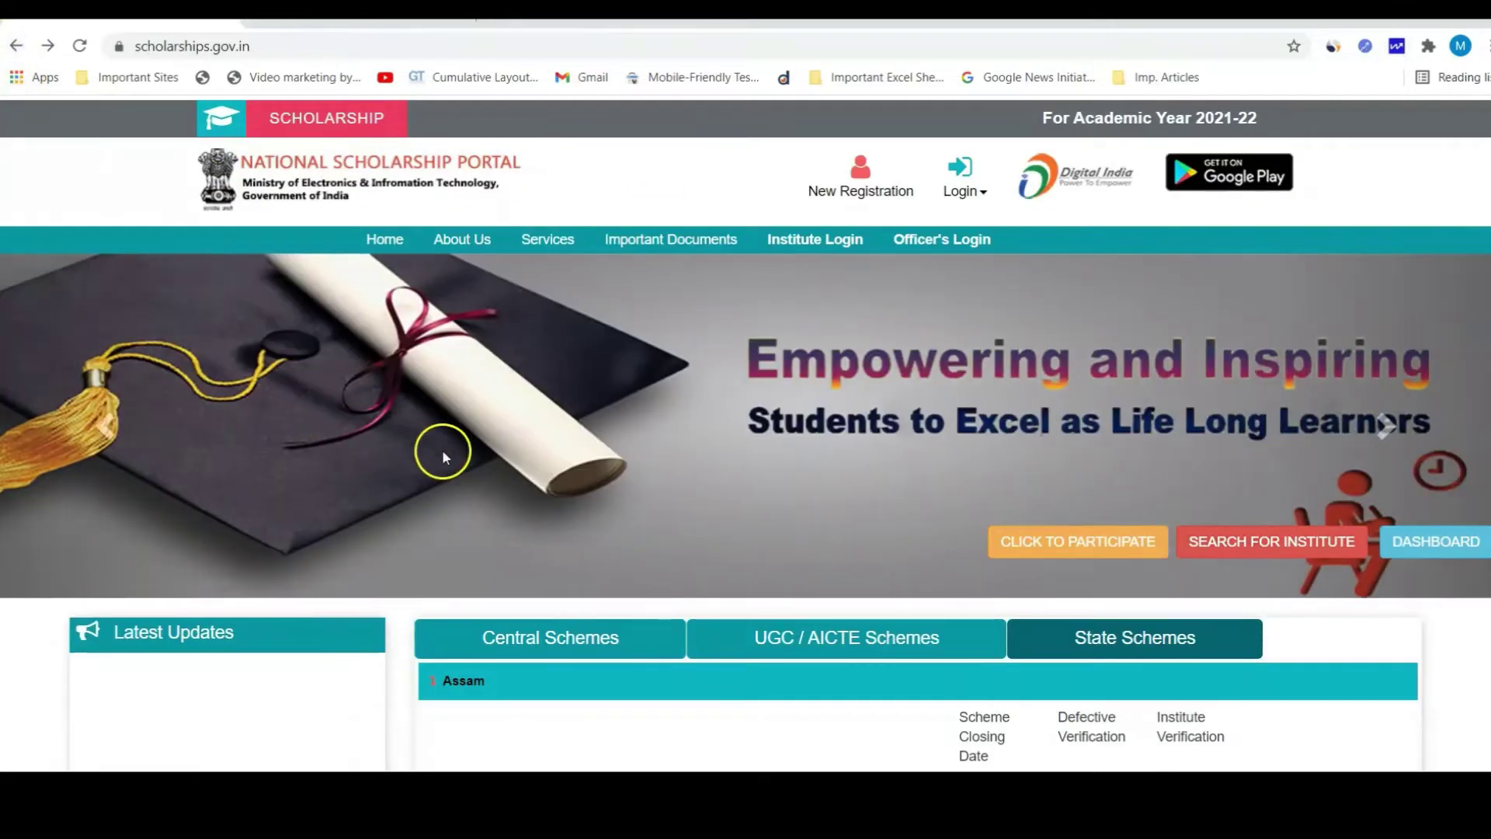
scroll(547, 491, "down", 4)
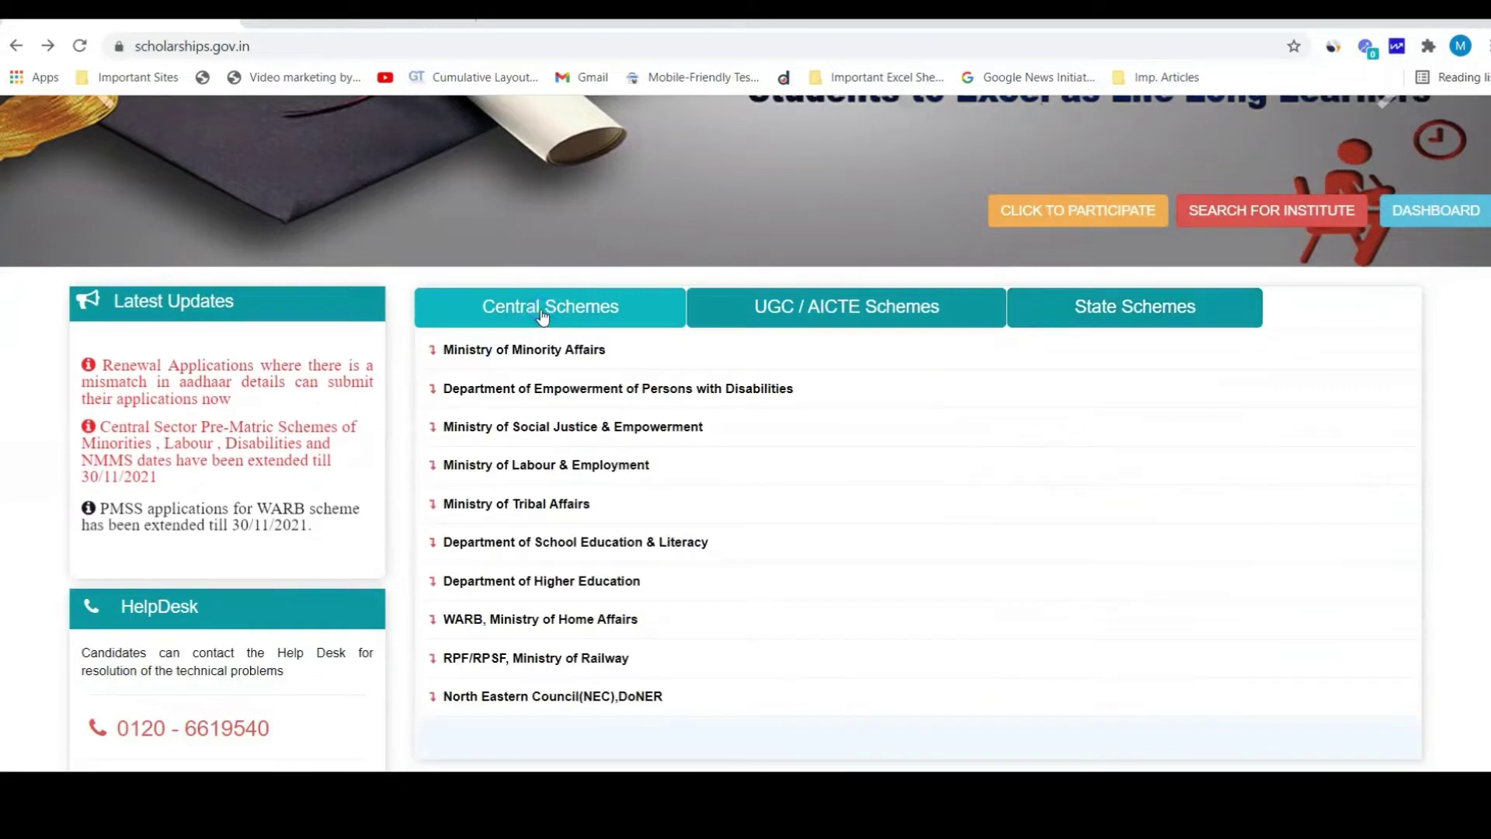
left_click(841, 305)
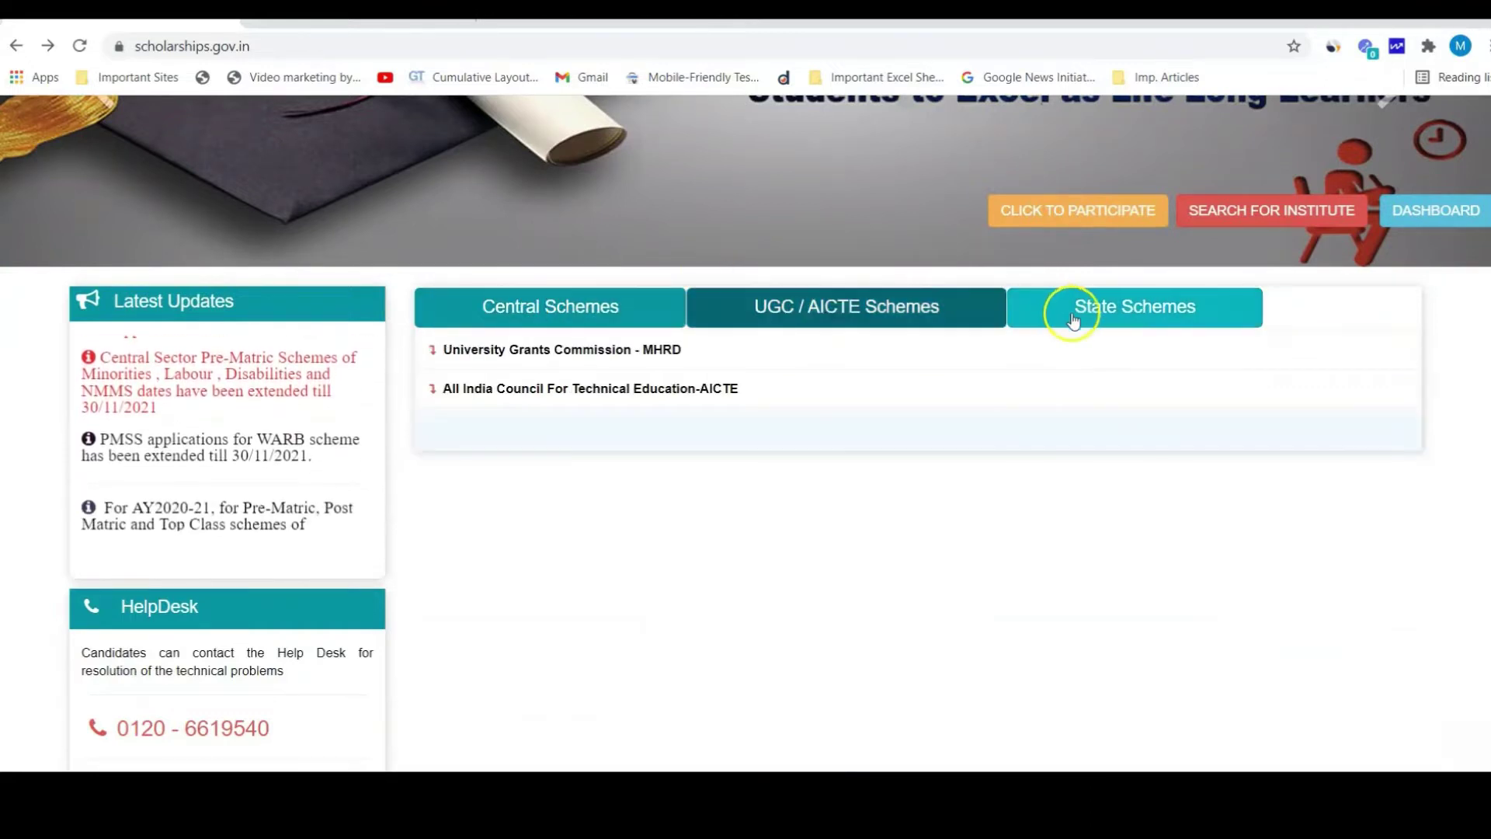
left_click(1072, 306)
Open the Guidelines PDF for the first Assam pre-matric SC scholarship row
scroll(599, 532, "down", 2)
scroll(606, 532, "down", 4)
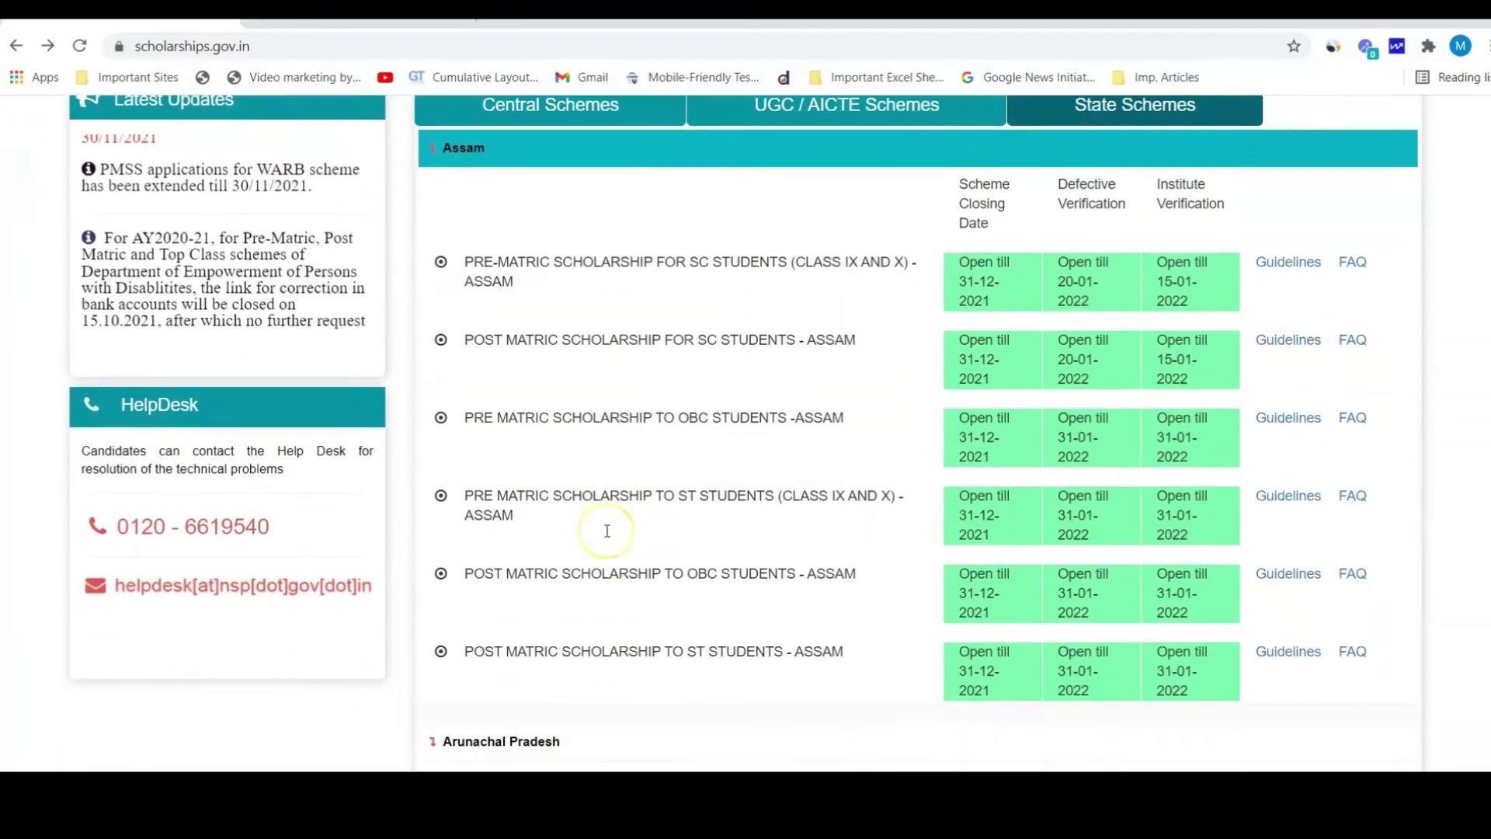
scroll(607, 538, "down", 5)
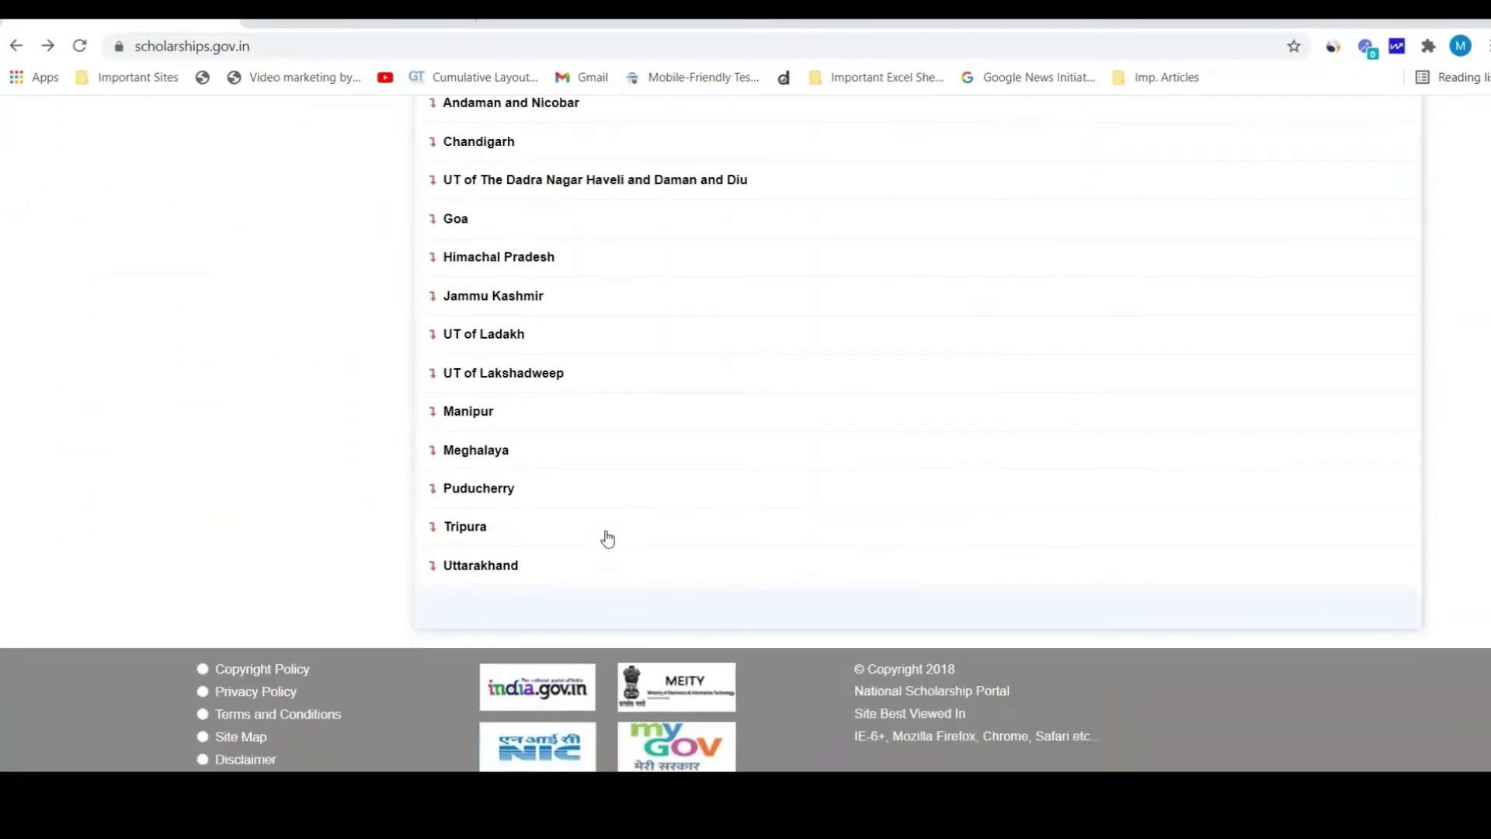
scroll(607, 539, "up", 8)
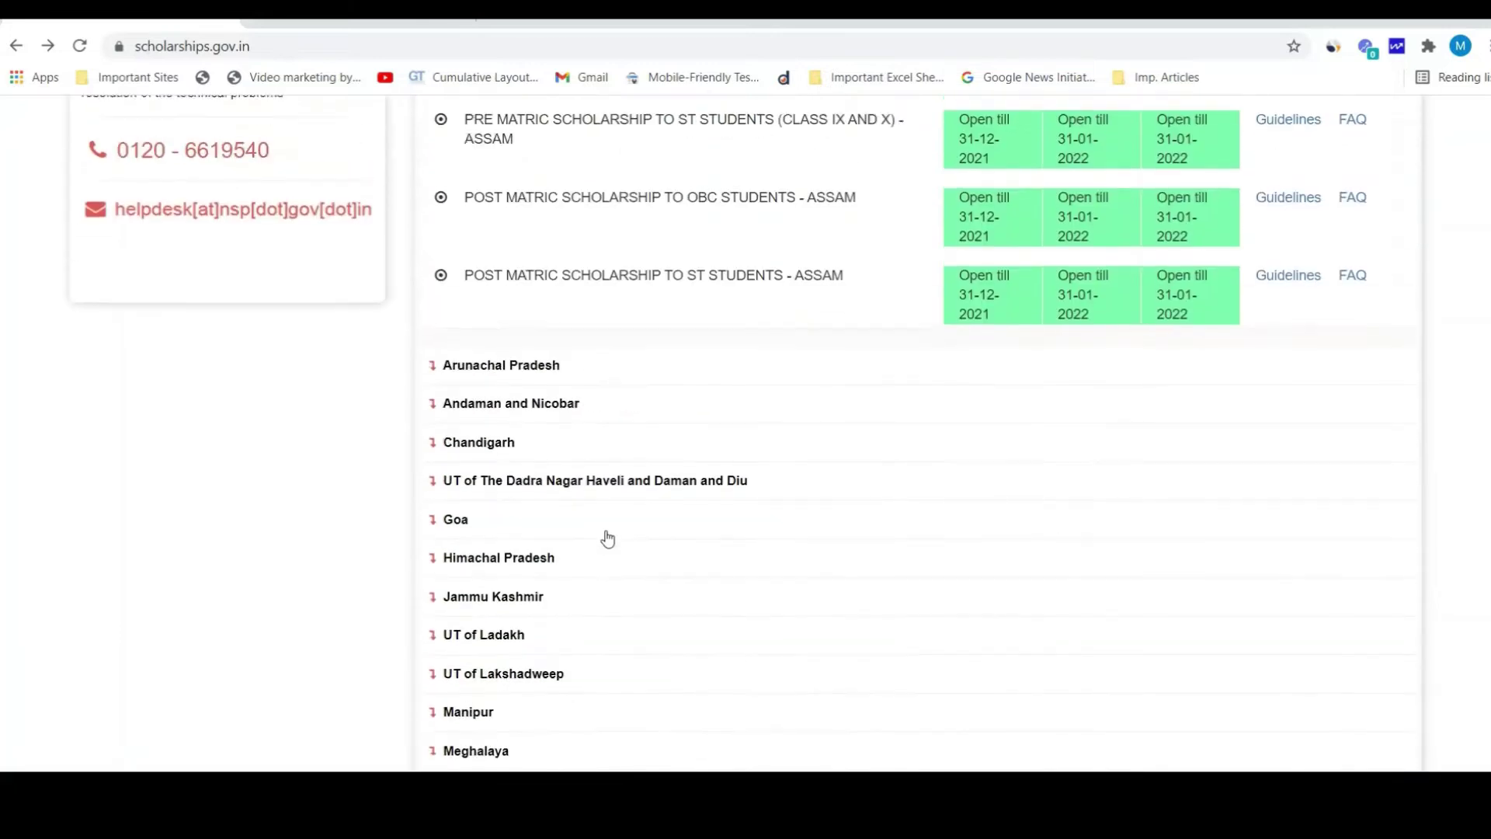
scroll(609, 536, "up", 2)
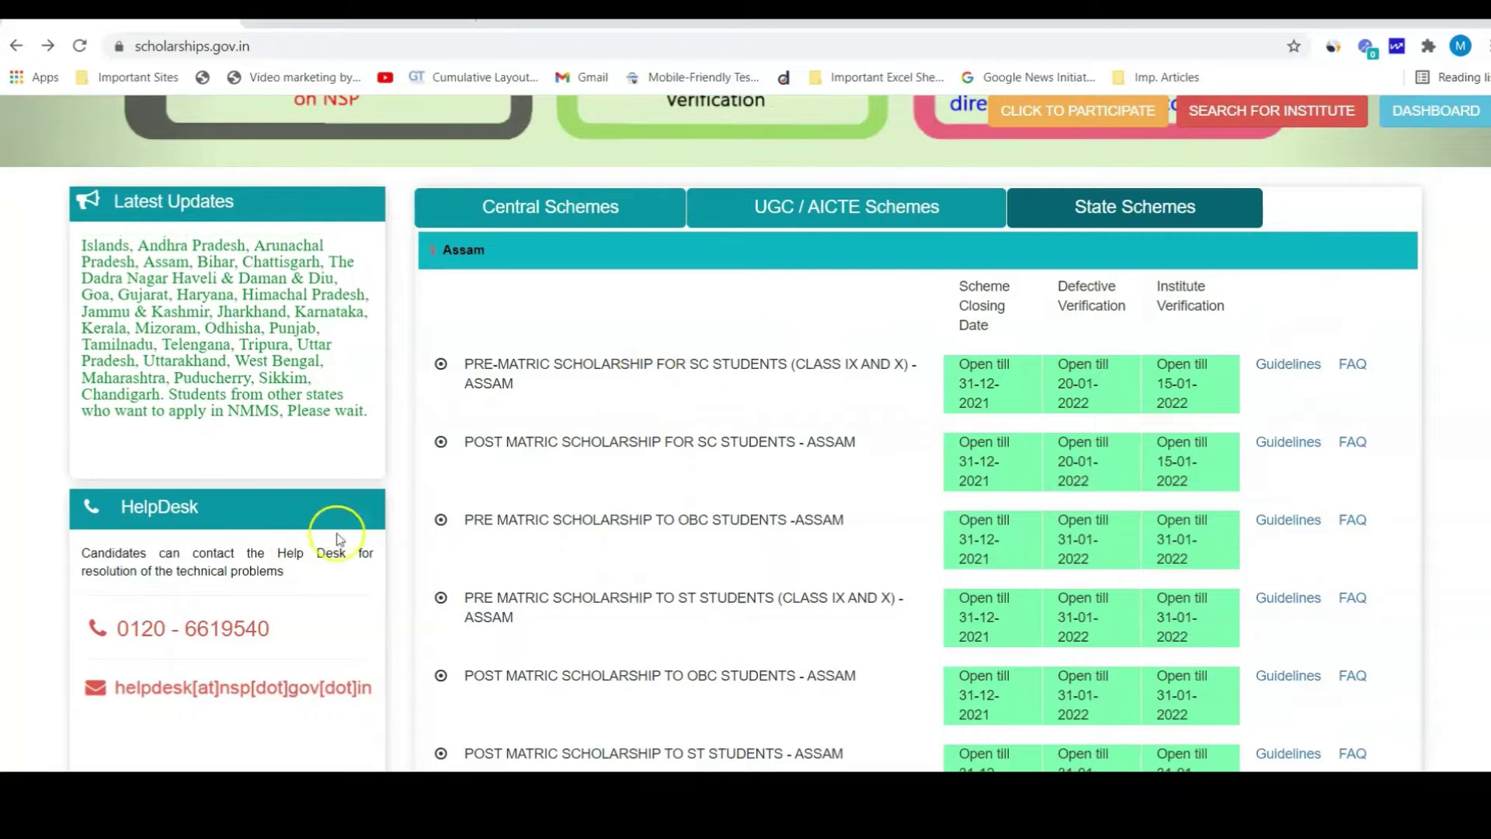
left_click(1289, 364)
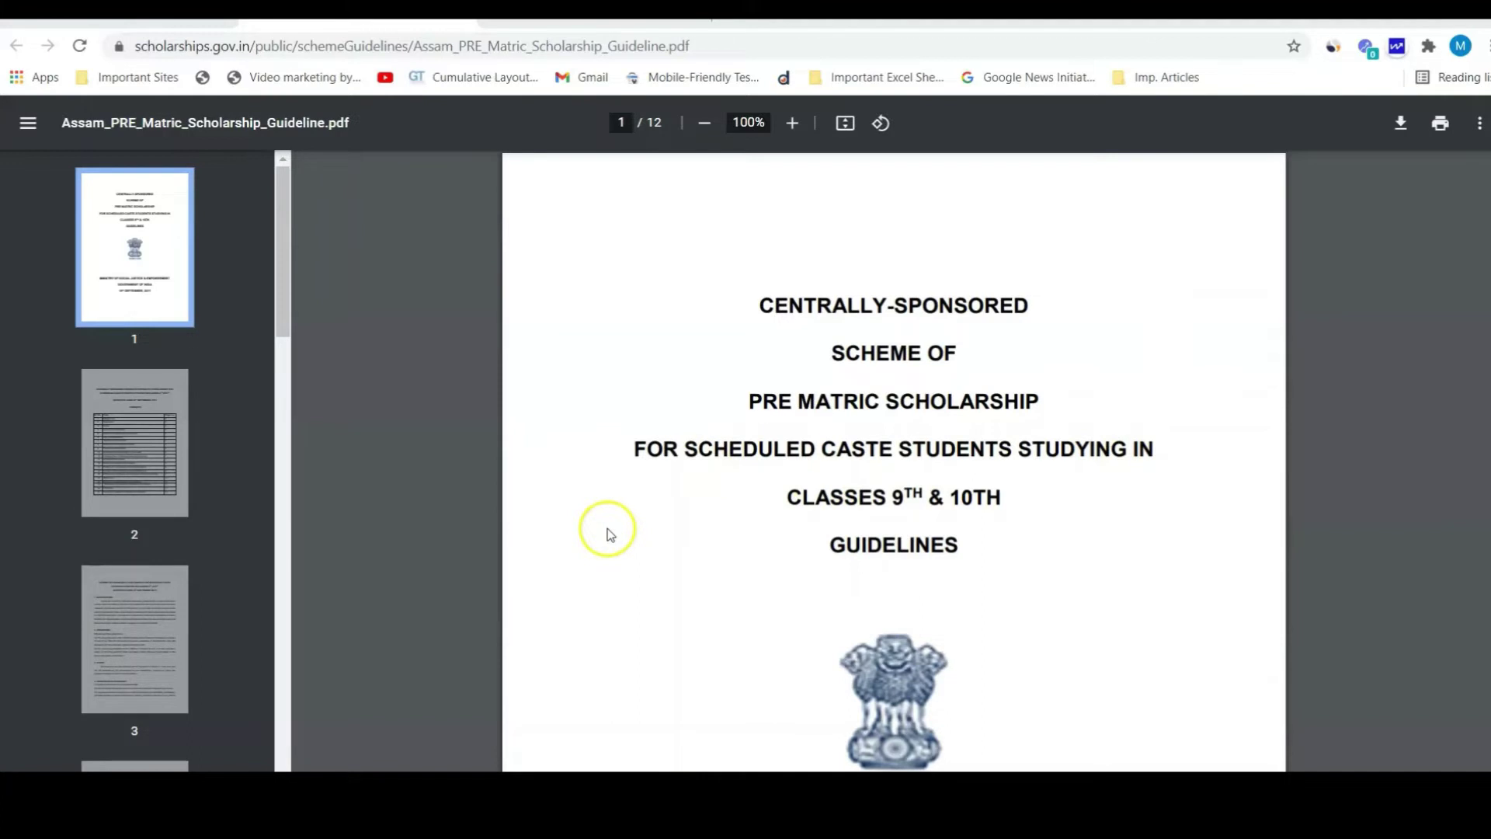
Read the guideline PDF from page 2 through page 6, then switch back to the portal tab
left_click(129, 435)
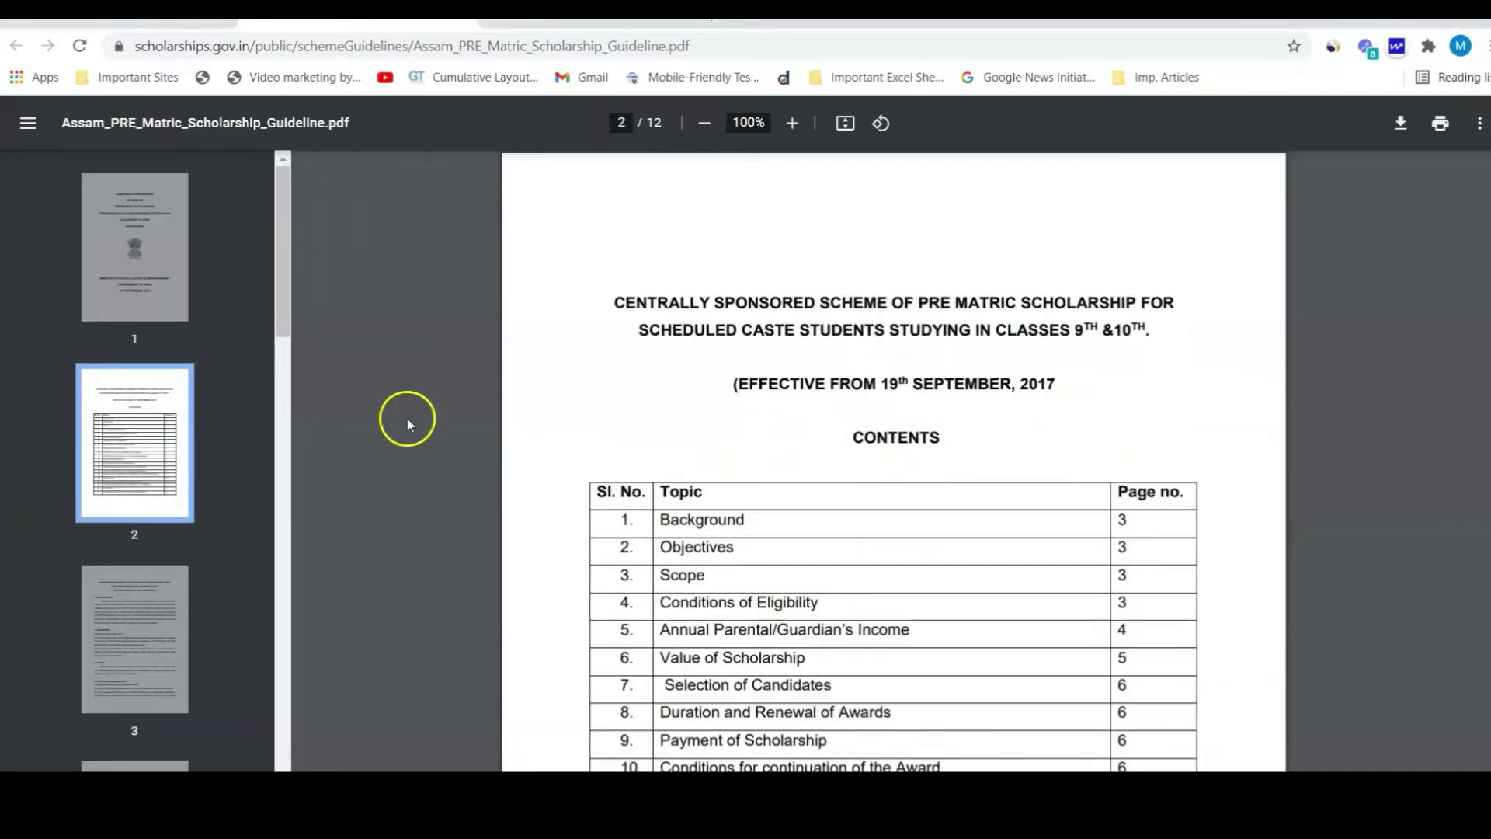
scroll(487, 494, "down", 3)
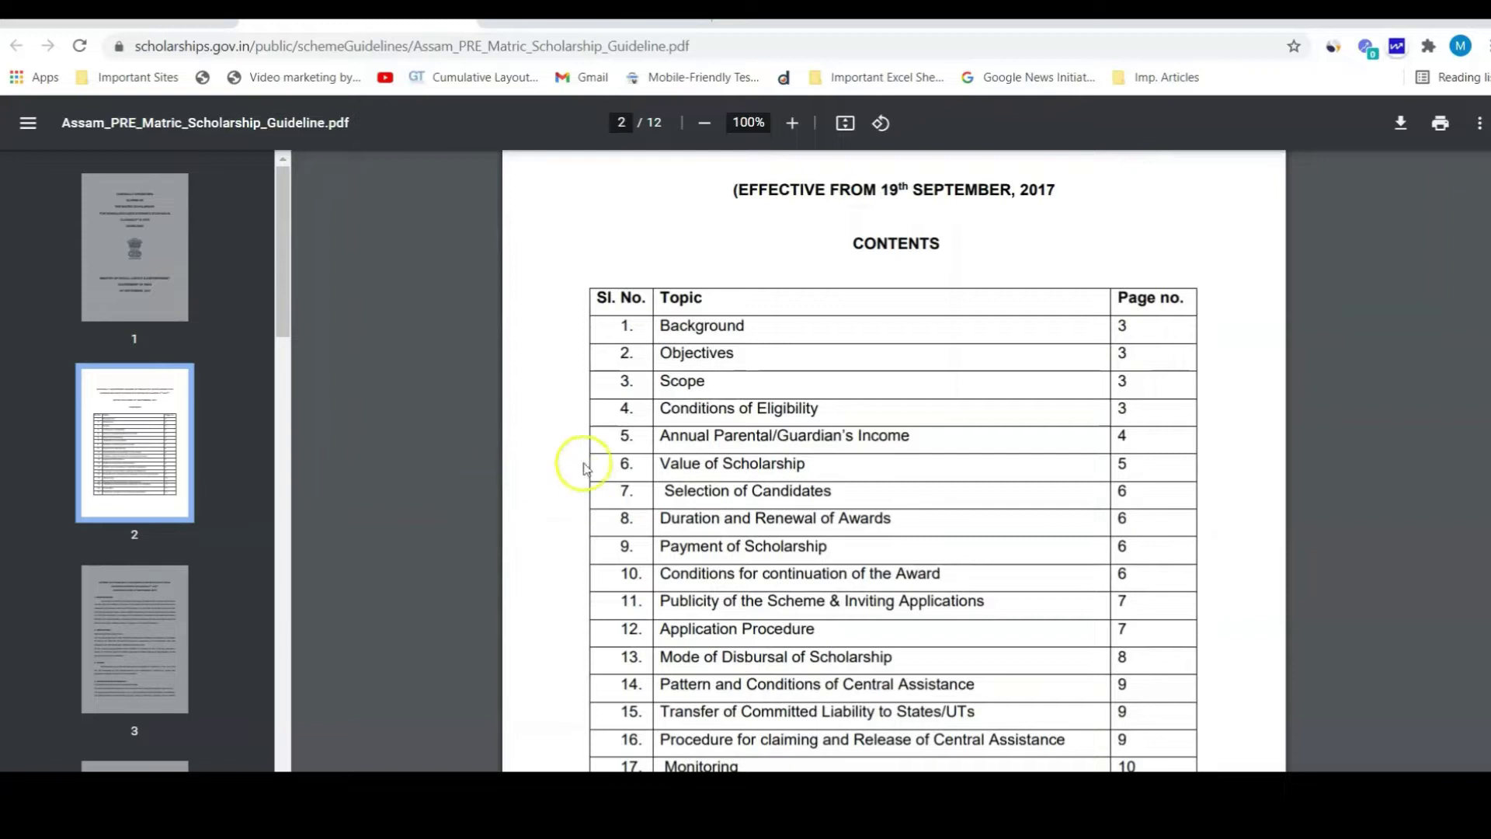
left_click(101, 625)
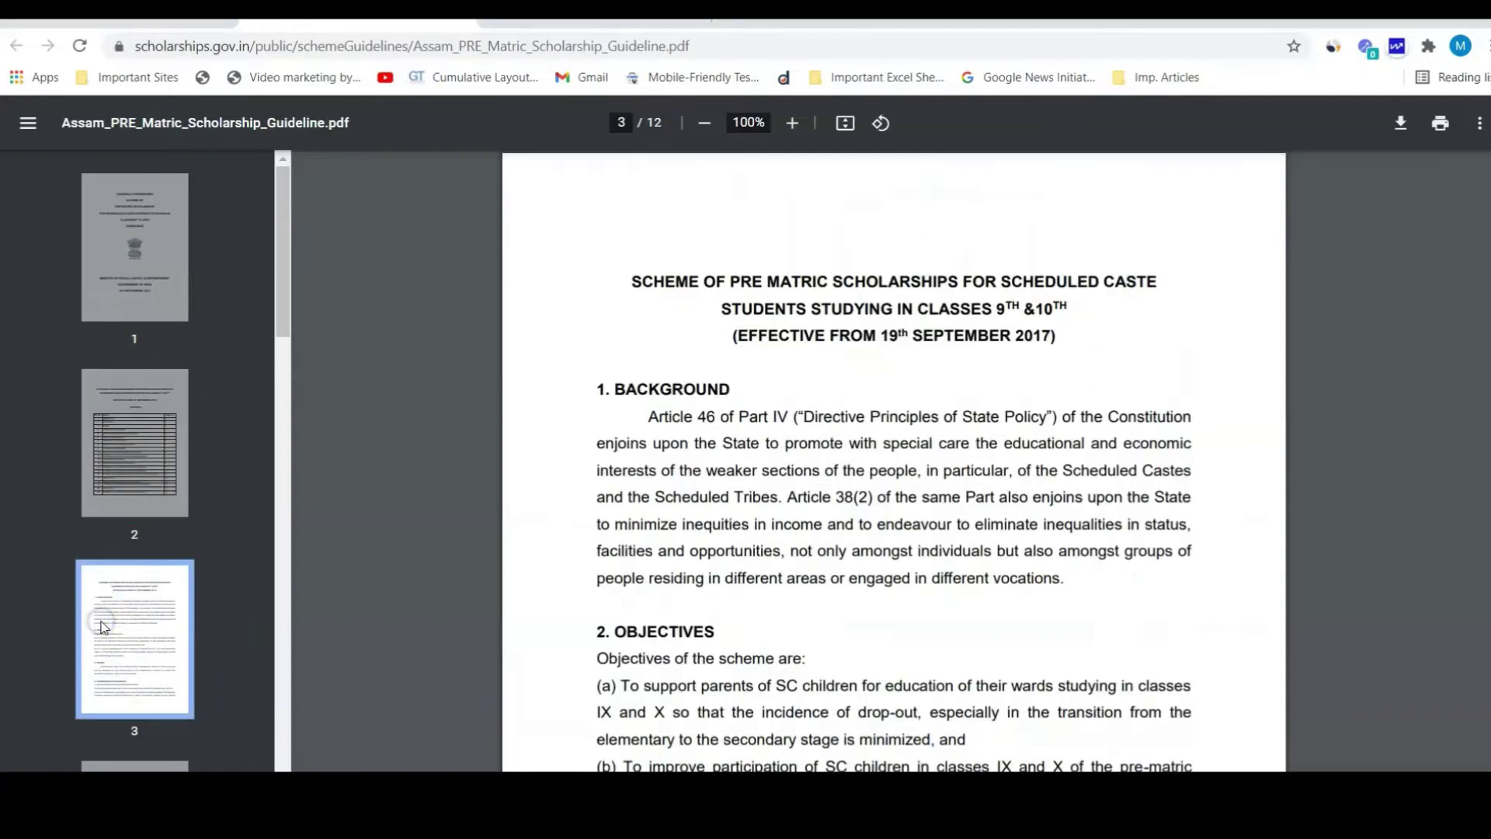
scroll(687, 473, "down", 7)
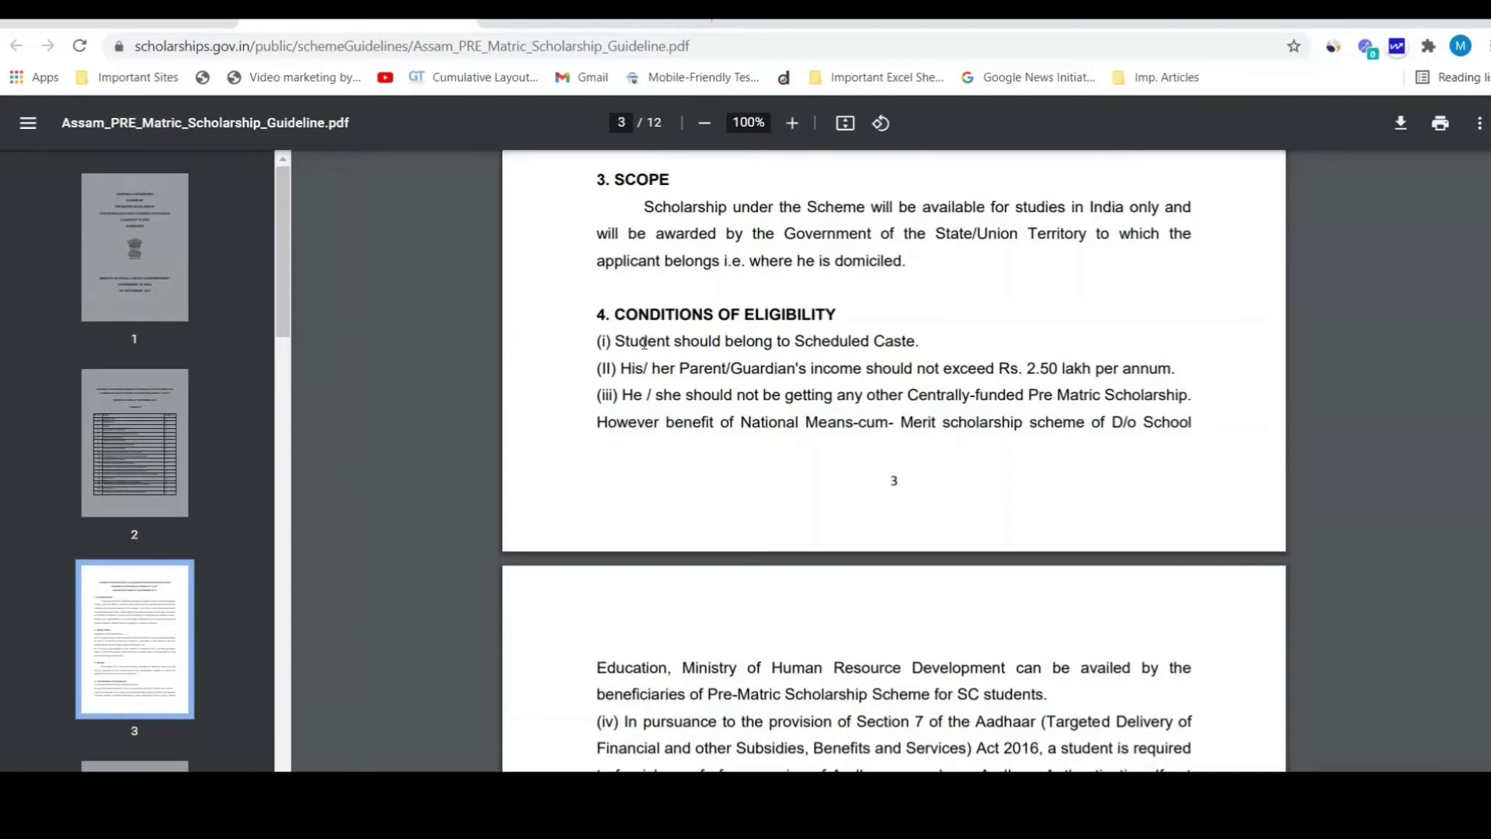
scroll(644, 343, "down", 5)
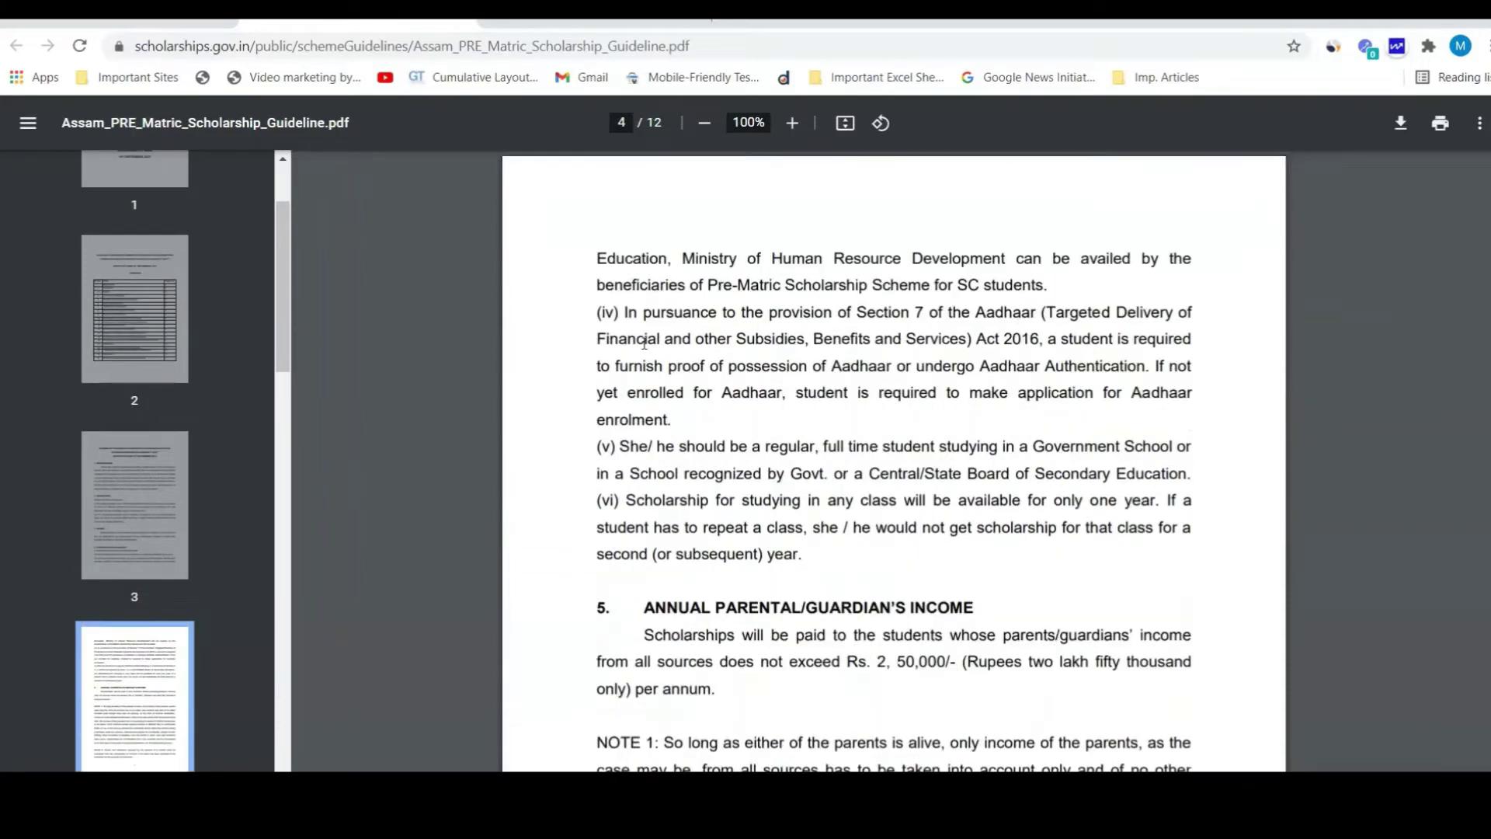
scroll(643, 343, "down", 1)
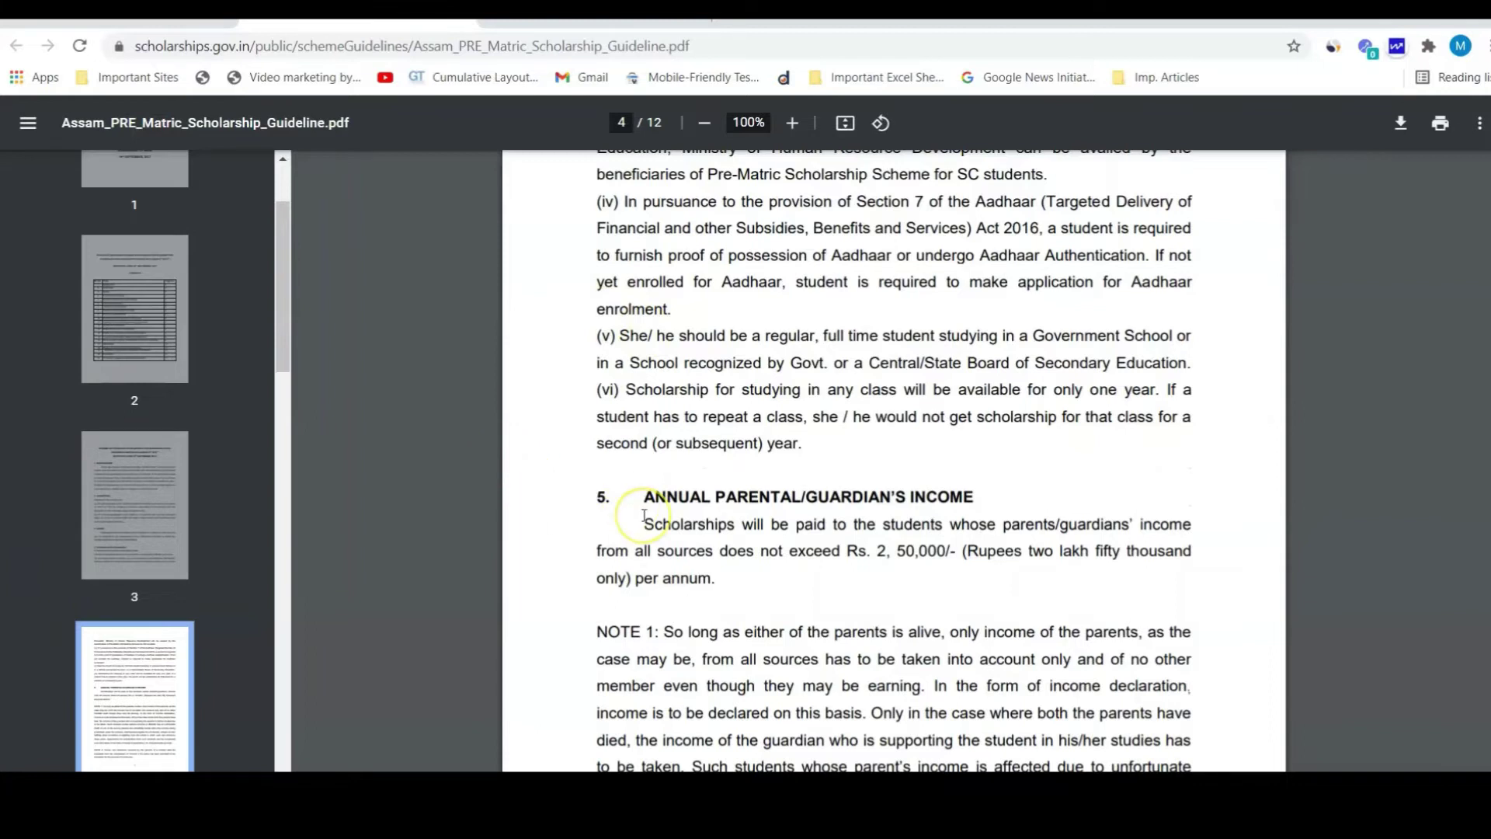
scroll(644, 514, "down", 10)
scroll(644, 514, "down", 2)
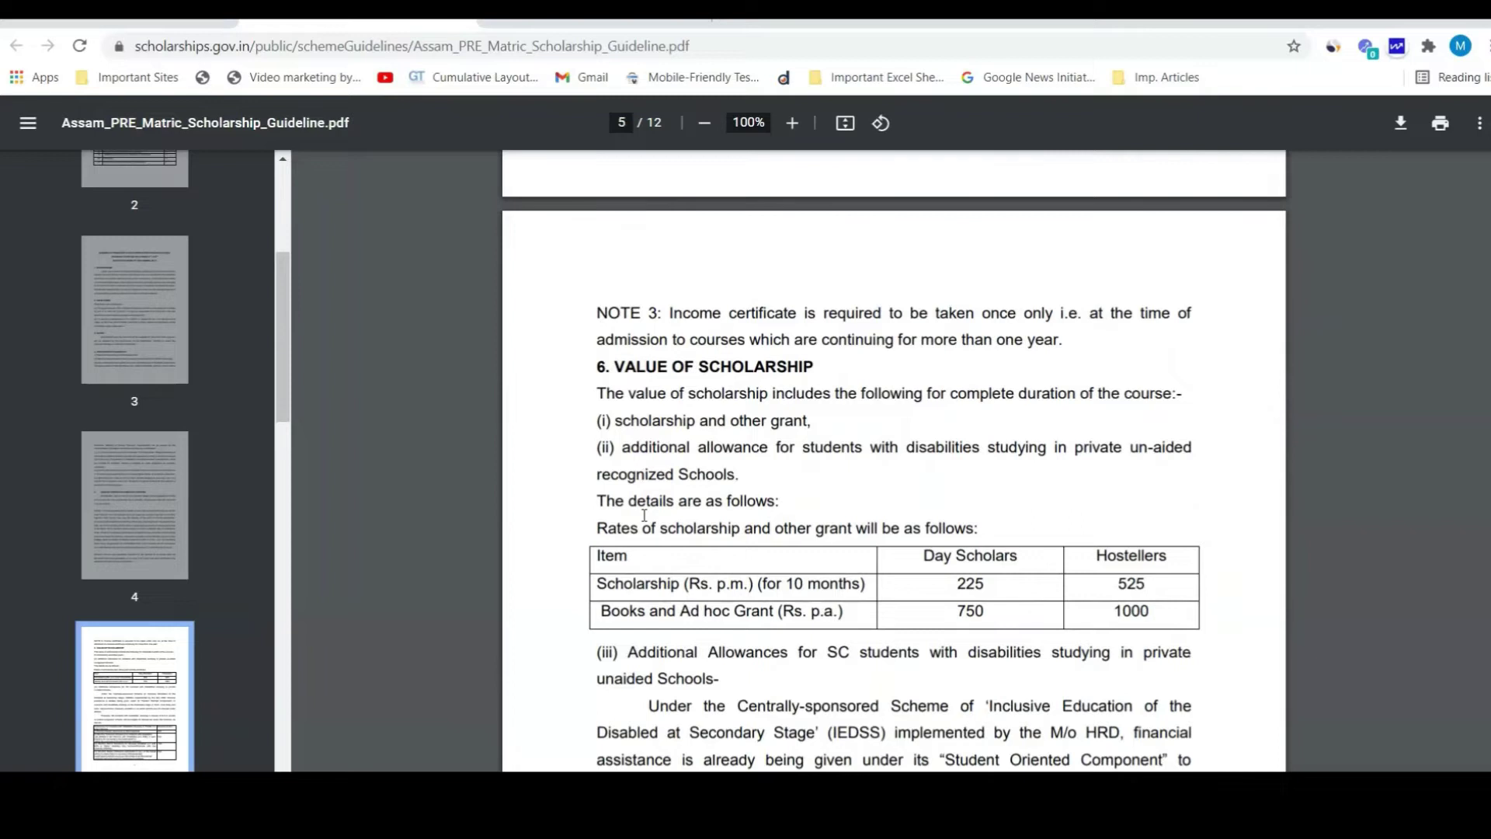
scroll(644, 514, "down", 8)
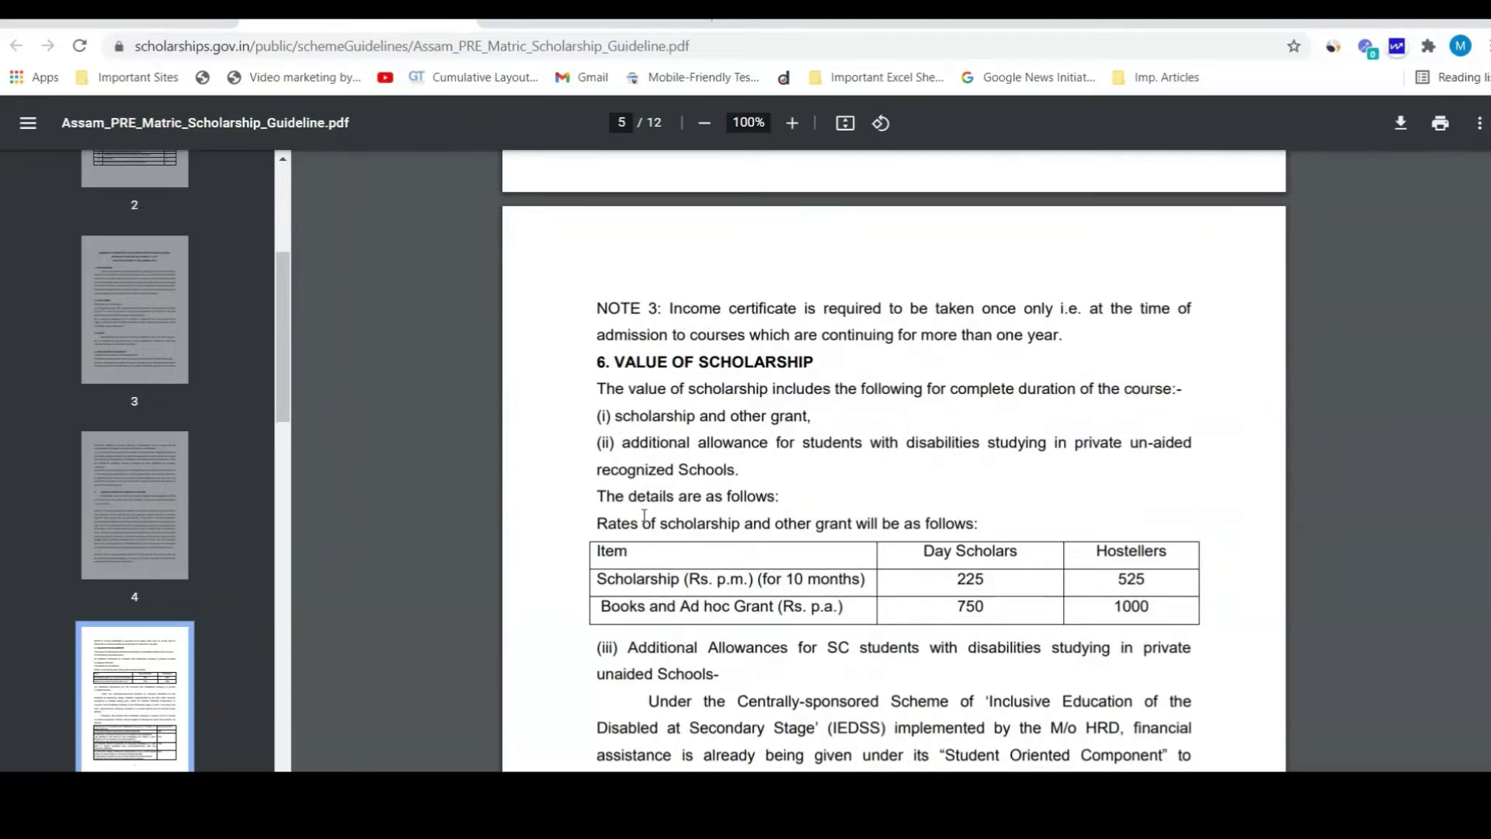
scroll(644, 514, "down", 6)
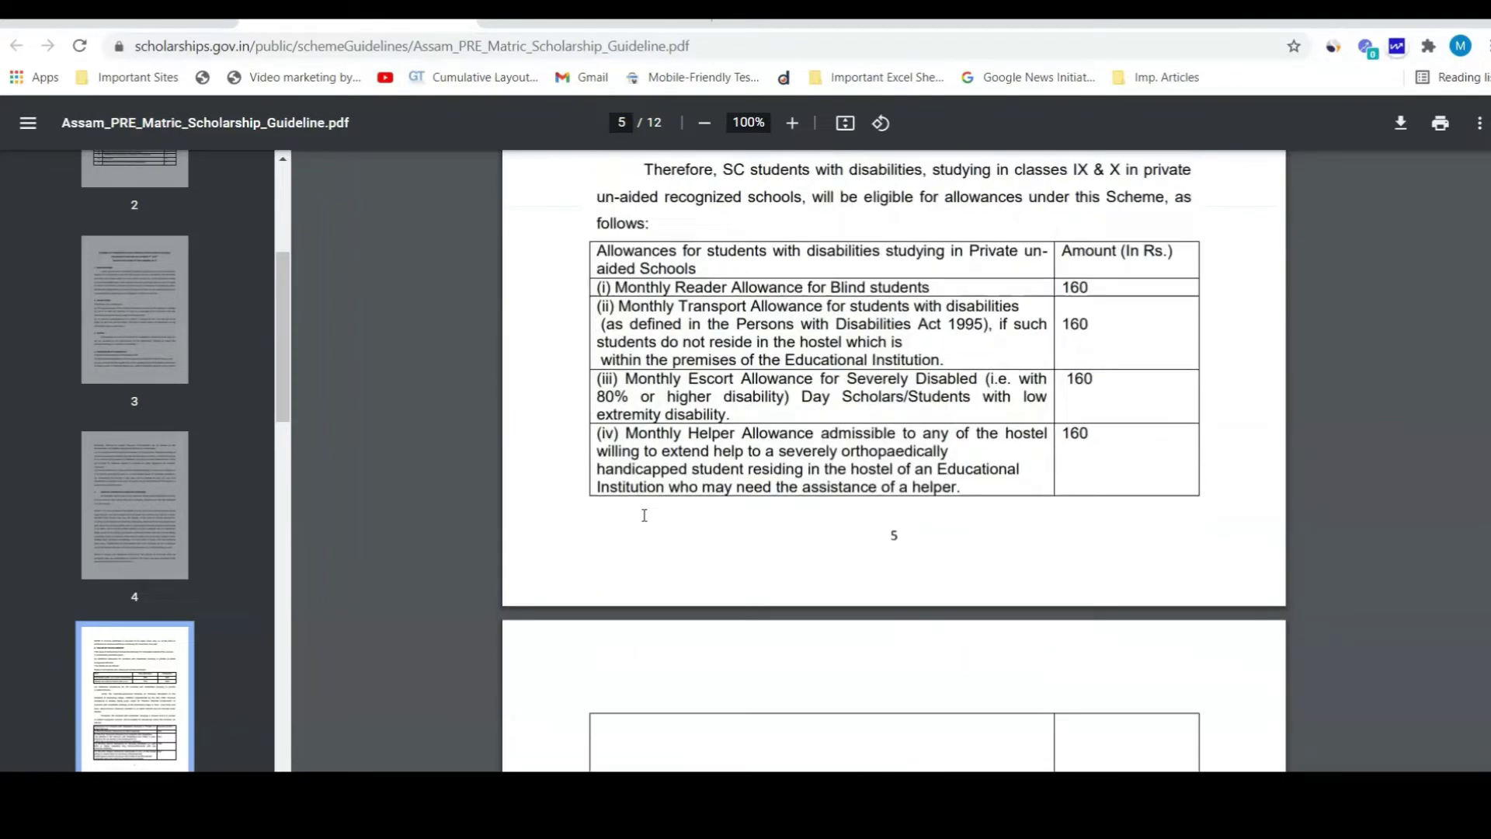
scroll(644, 514, "down", 6)
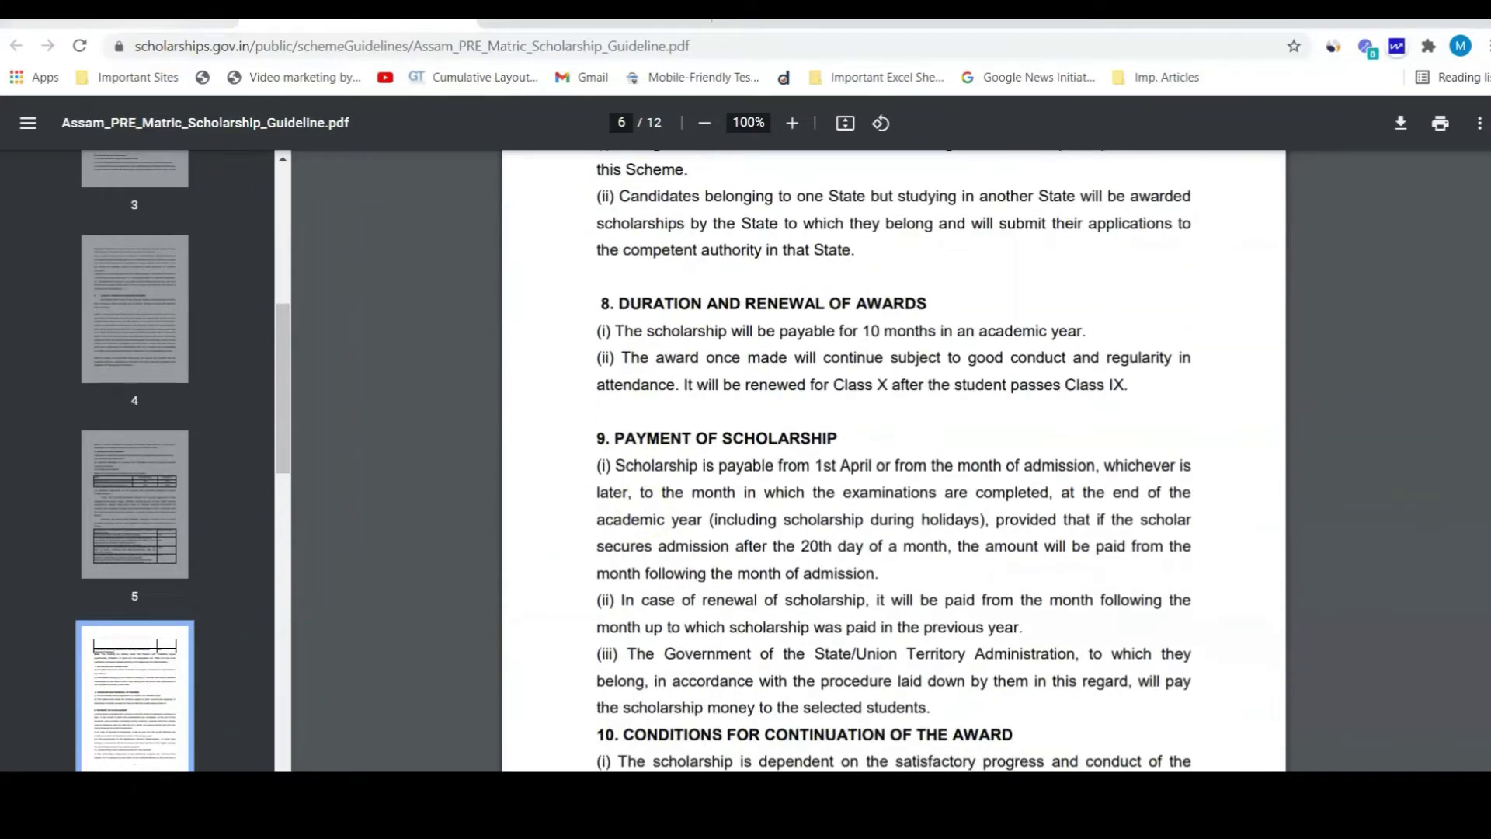
left_click(148, 22)
Open FAQ_ASSAM.pdf for the Assam pre-matric scheme
left_click(1353, 364)
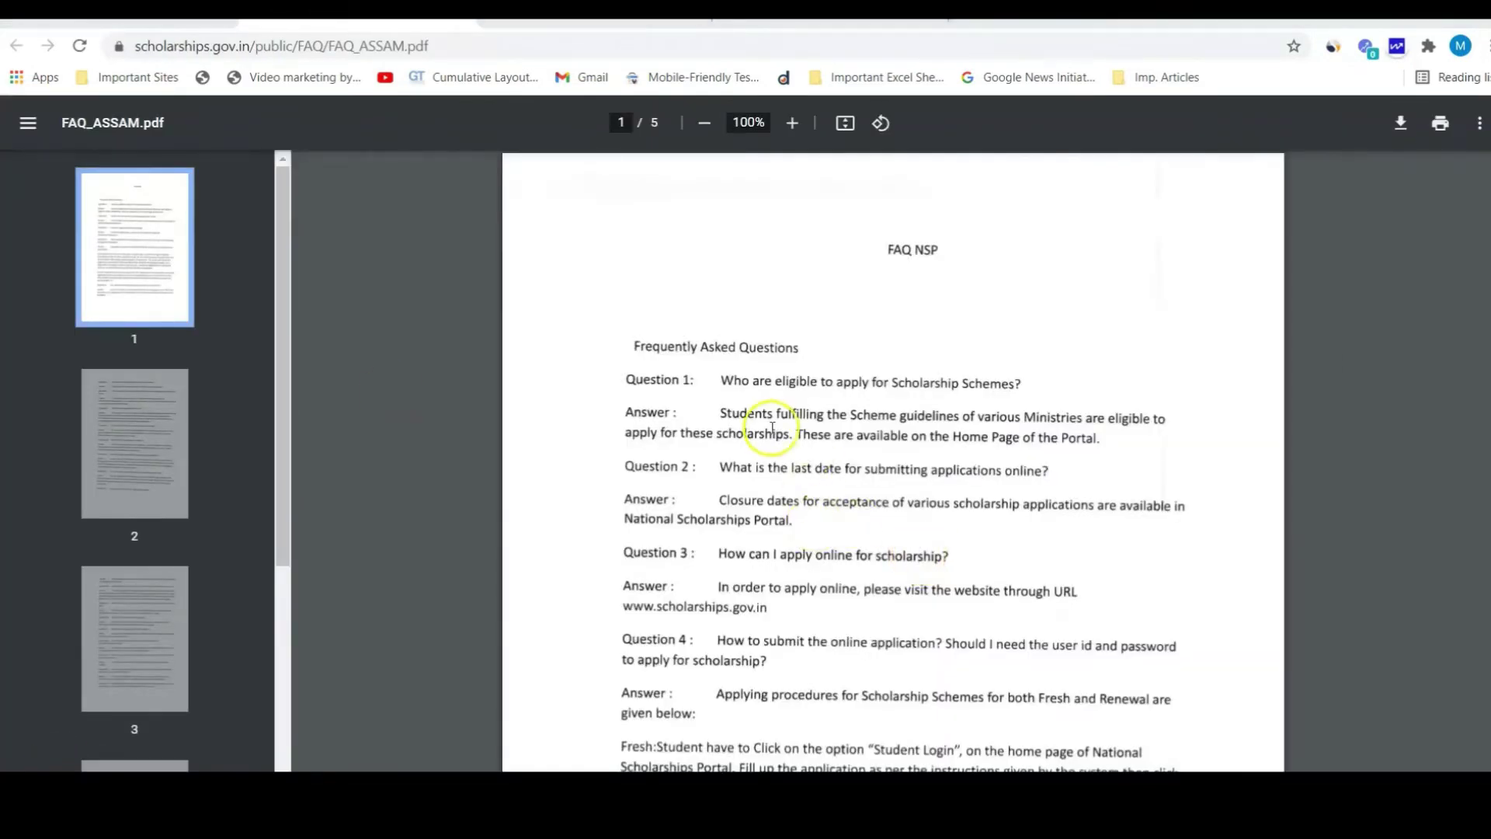
left_click(809, 420)
left_click(789, 463)
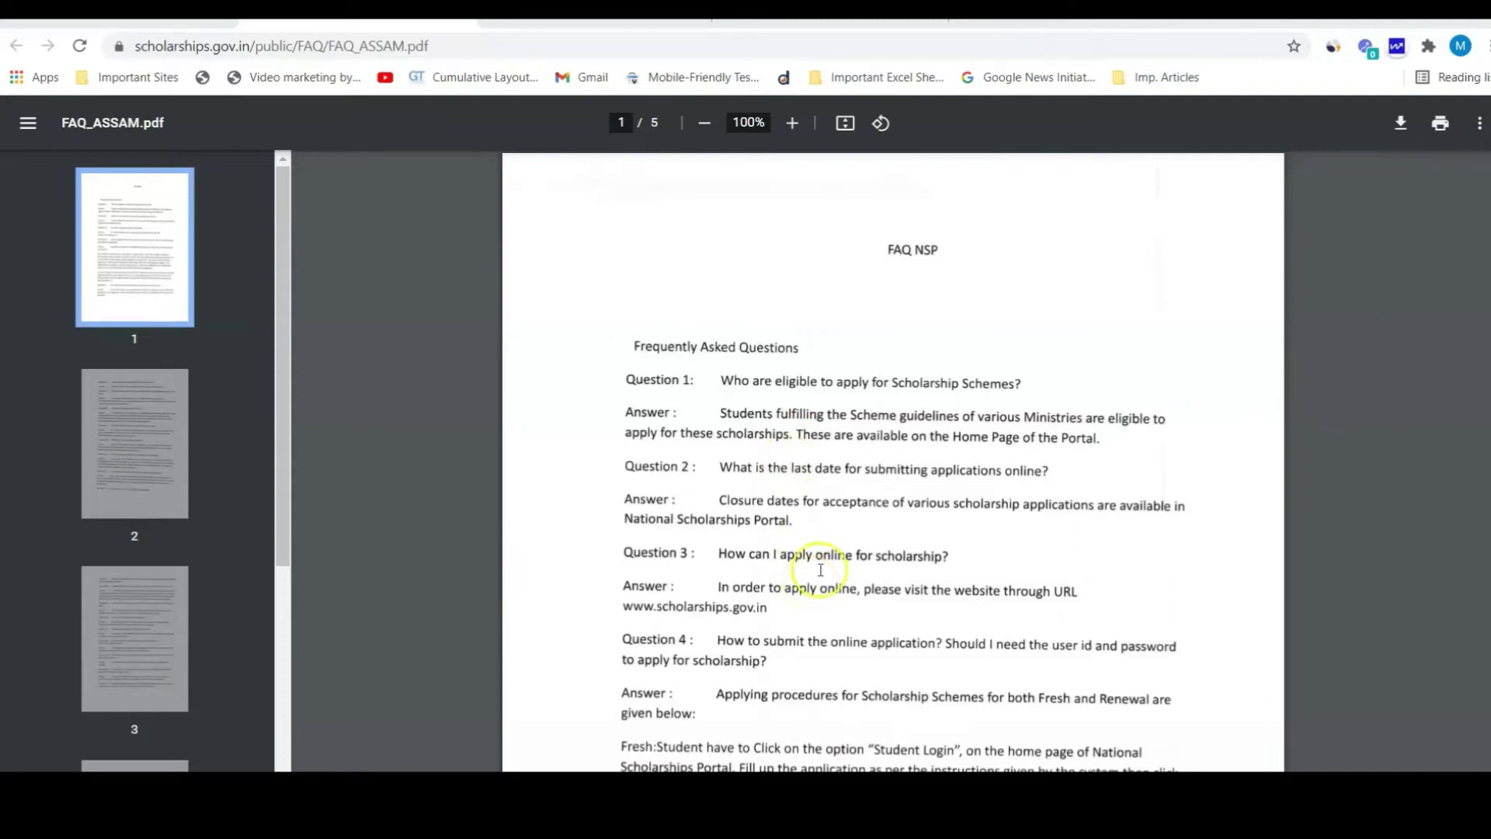
Scroll through the Assam FAQ to page 4, then go back to the schemes list
scroll(1484, 213, "down", 4)
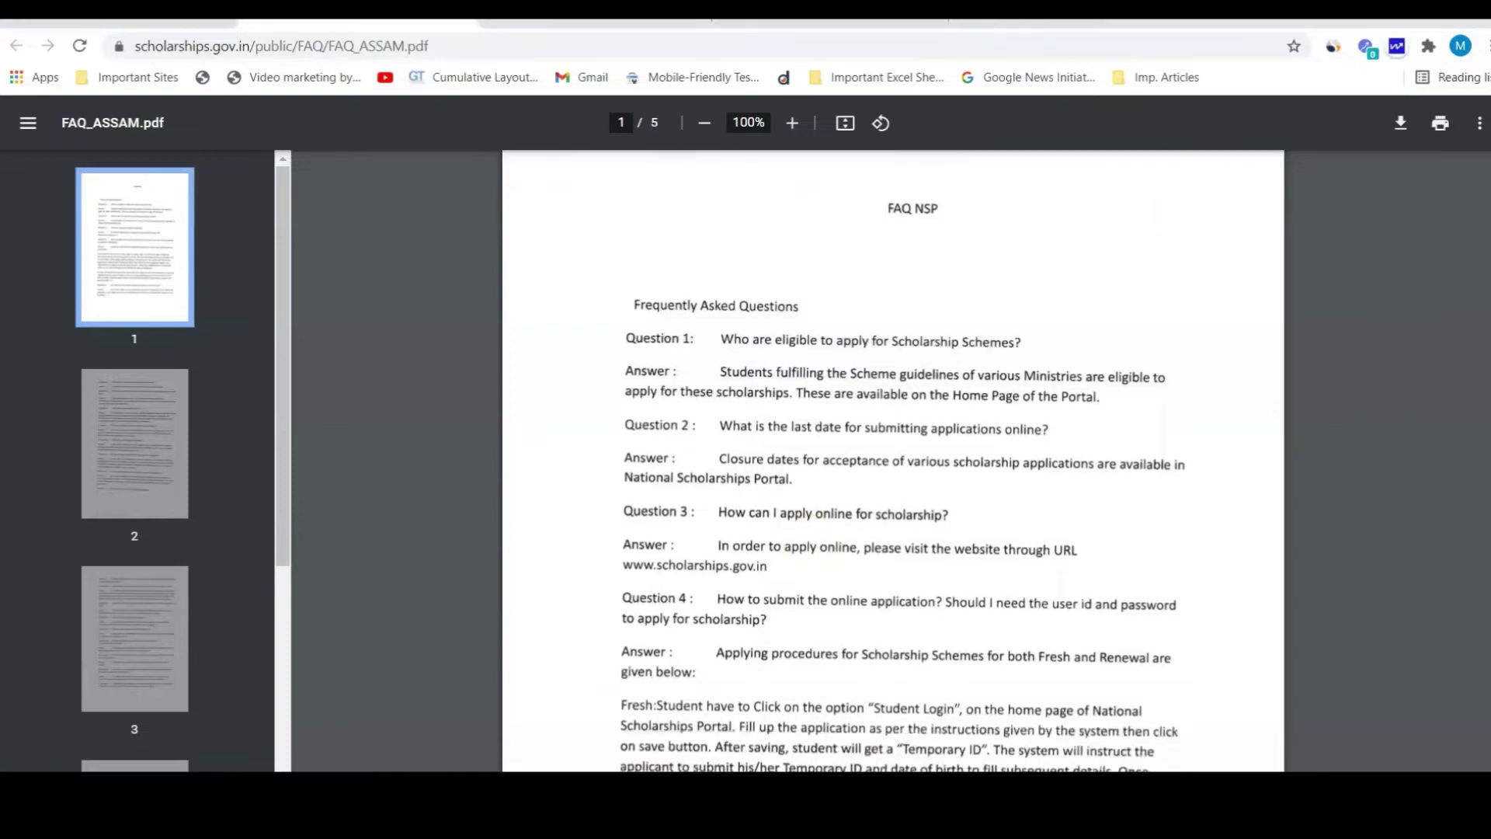
scroll(901, 450, "down", 1)
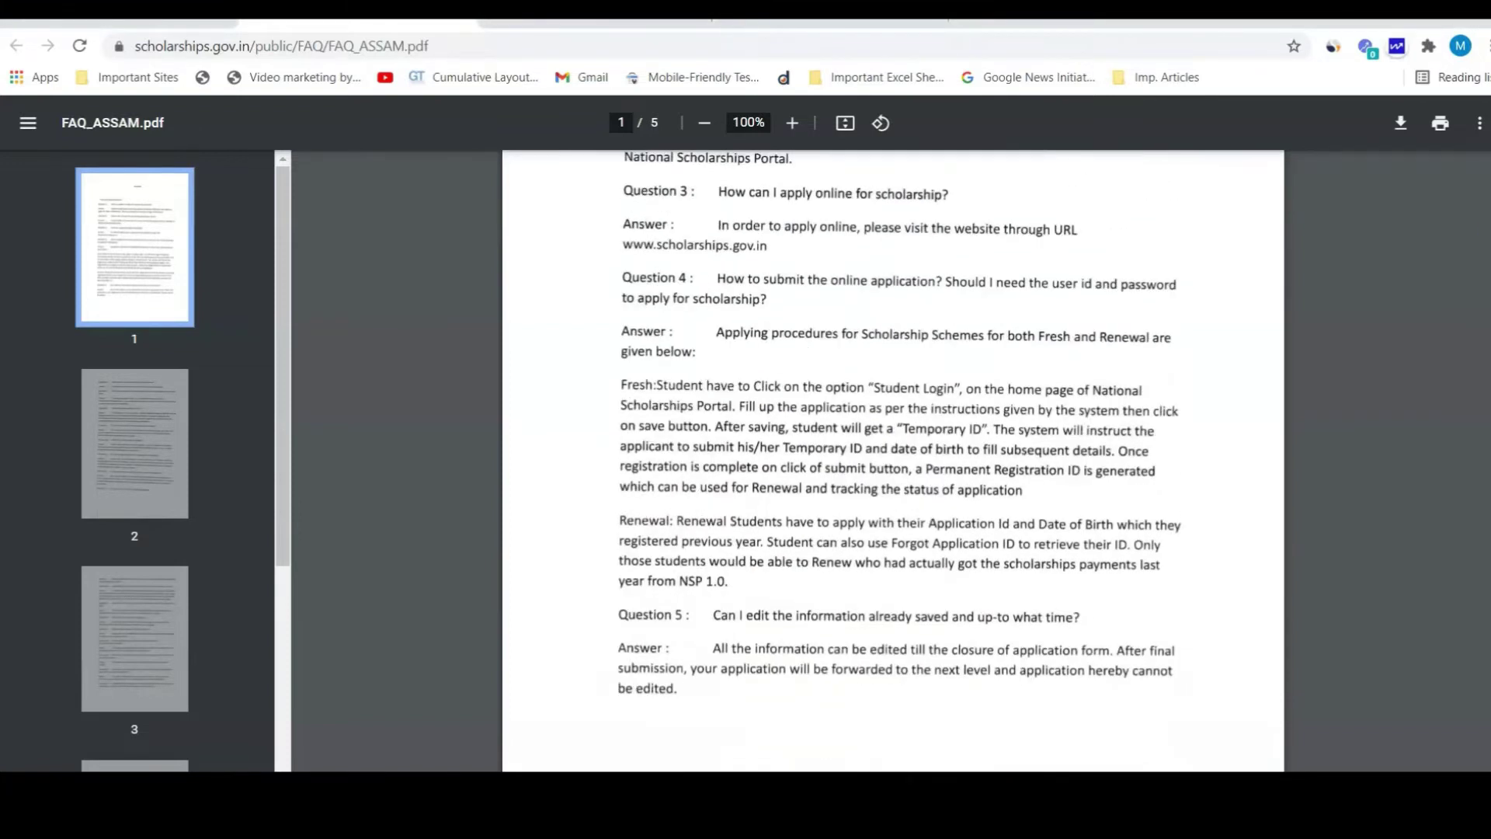
scroll(893, 458, "down", 6)
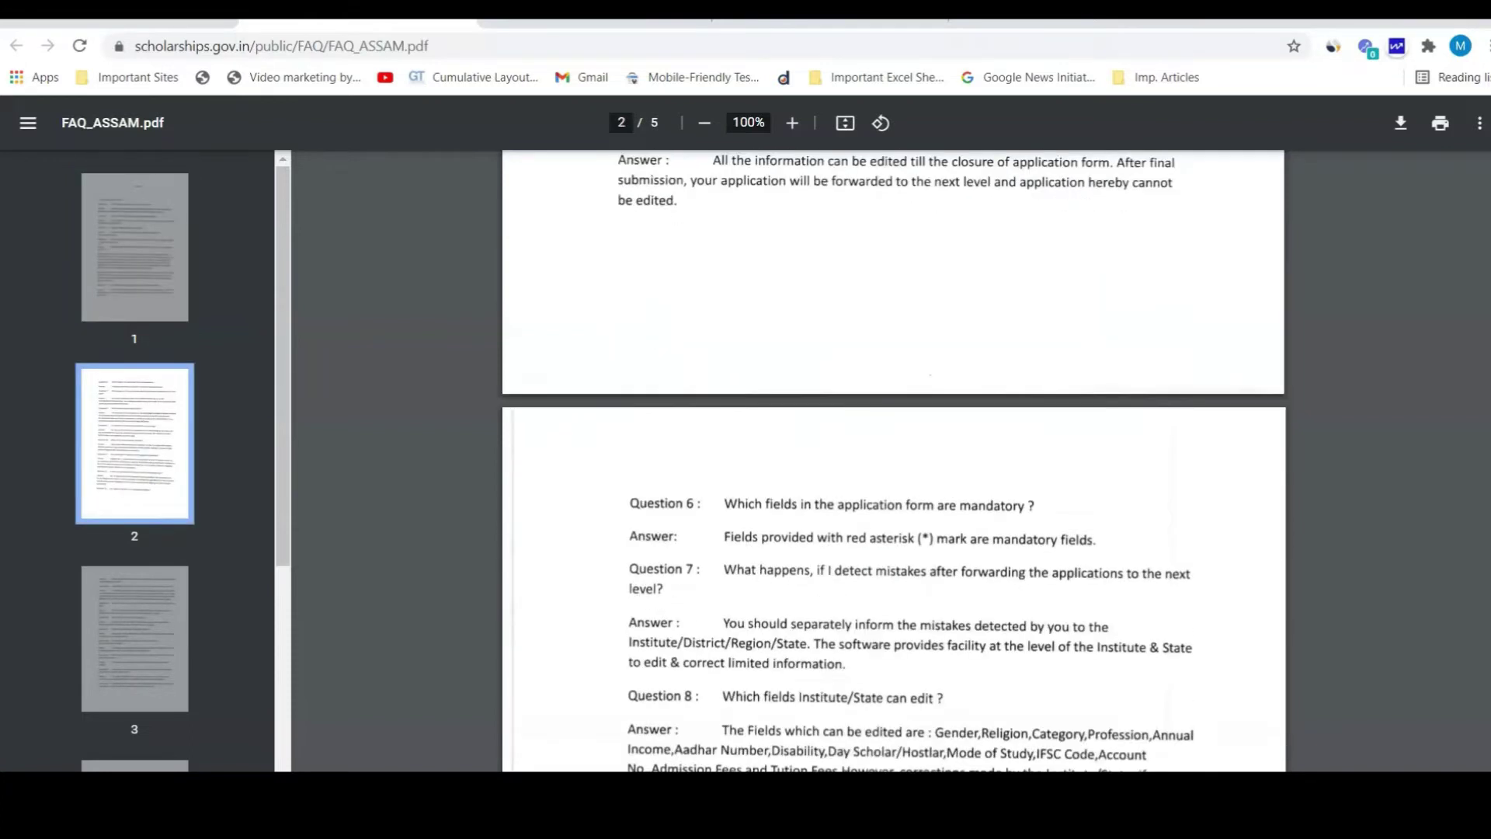
scroll(893, 462, "down", 2)
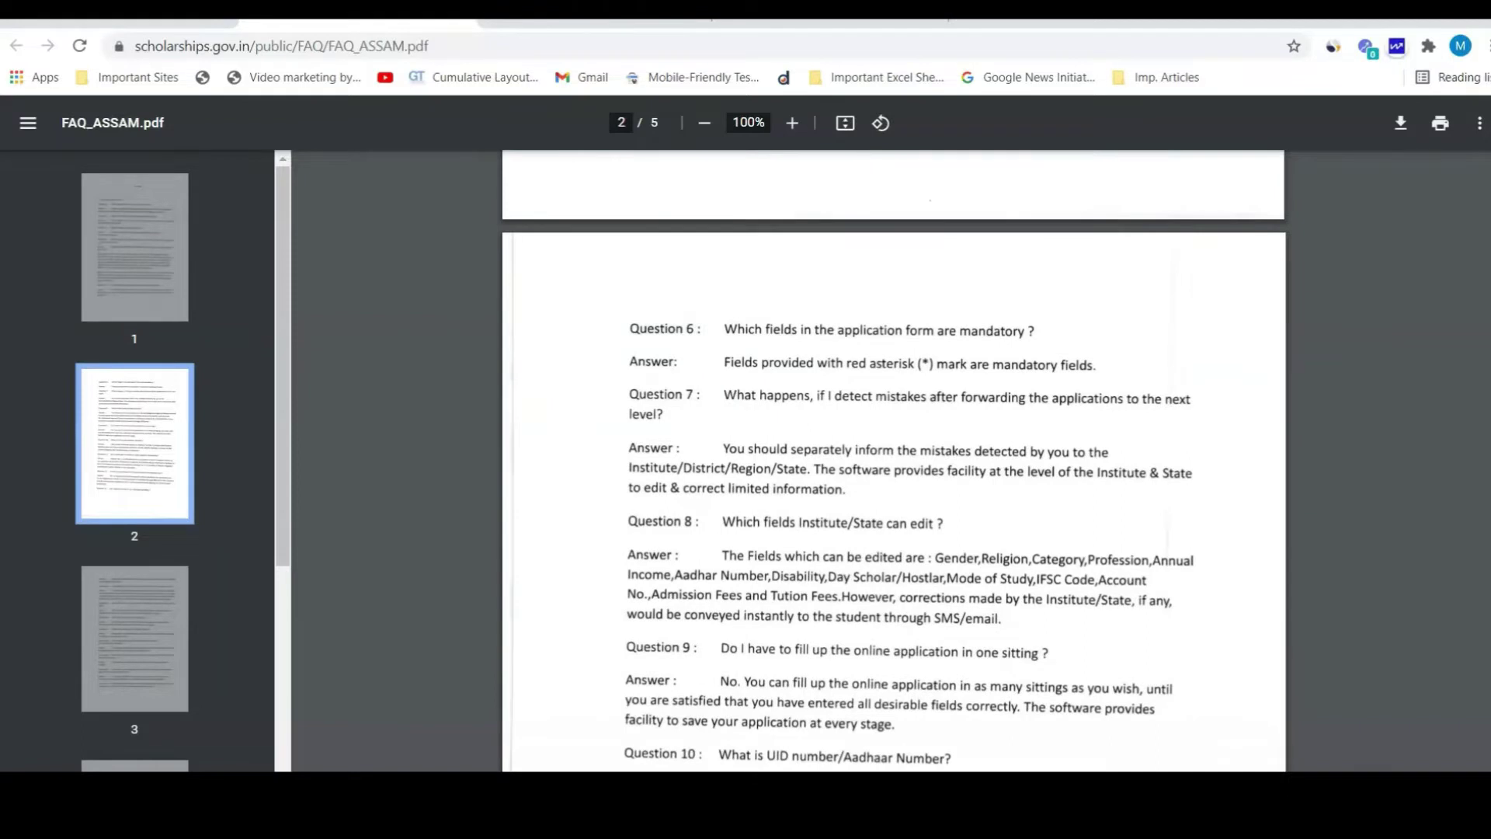
scroll(893, 462, "down", 1)
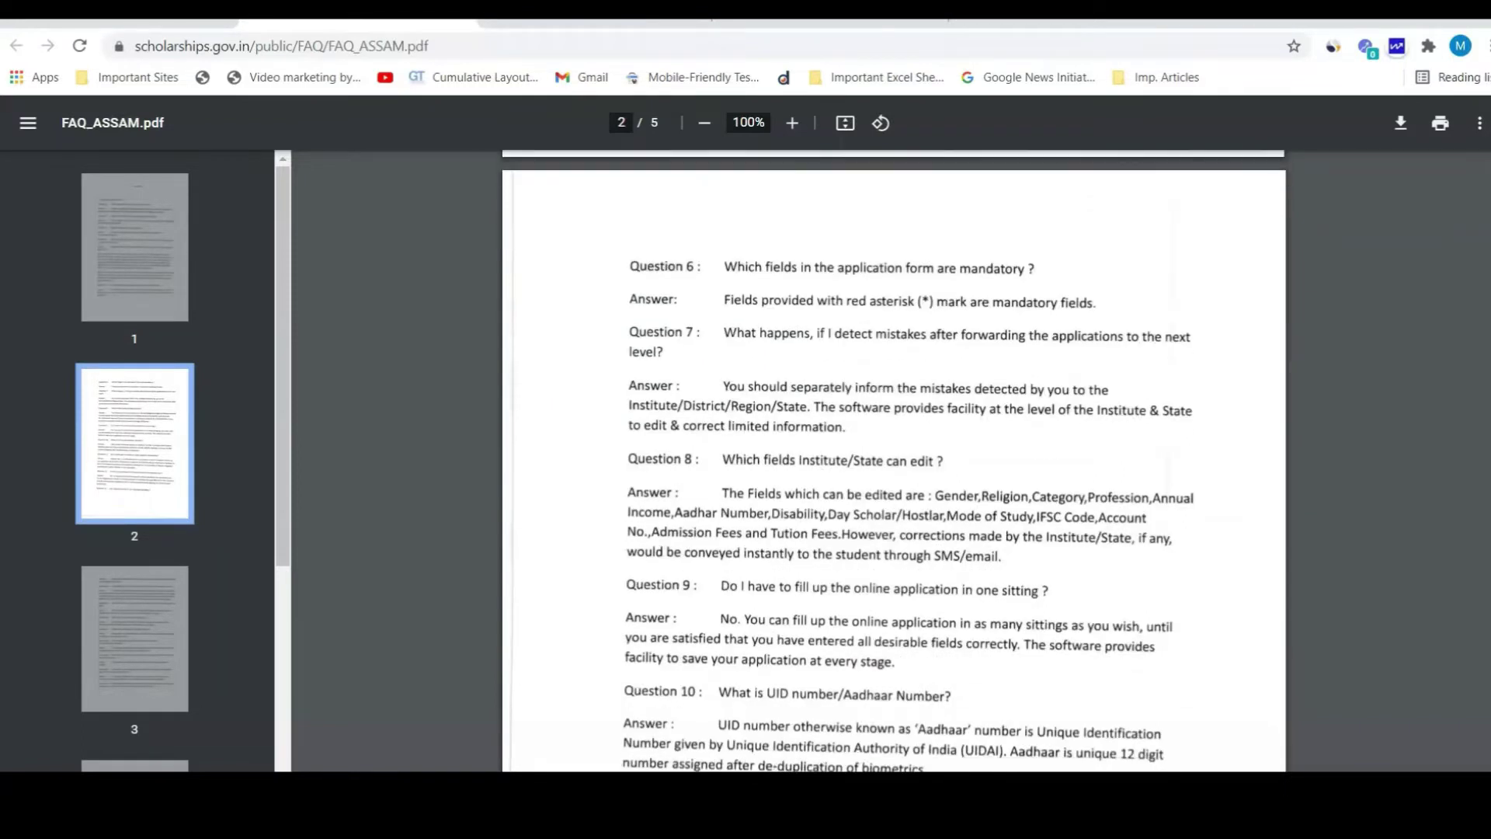
scroll(893, 462, "down", 1)
scroll(893, 462, "down", 1)
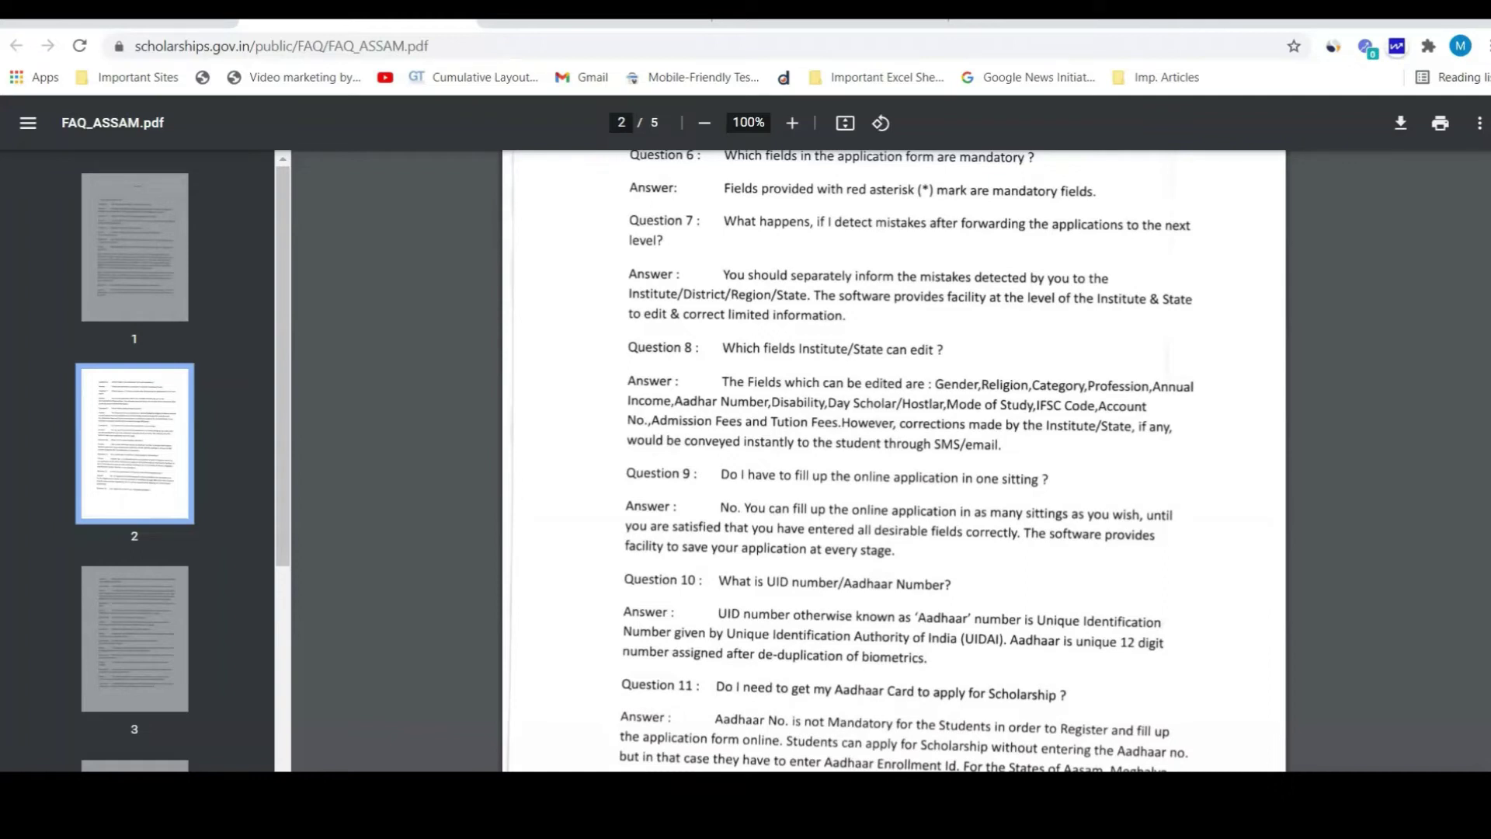
scroll(893, 462, "down", 1)
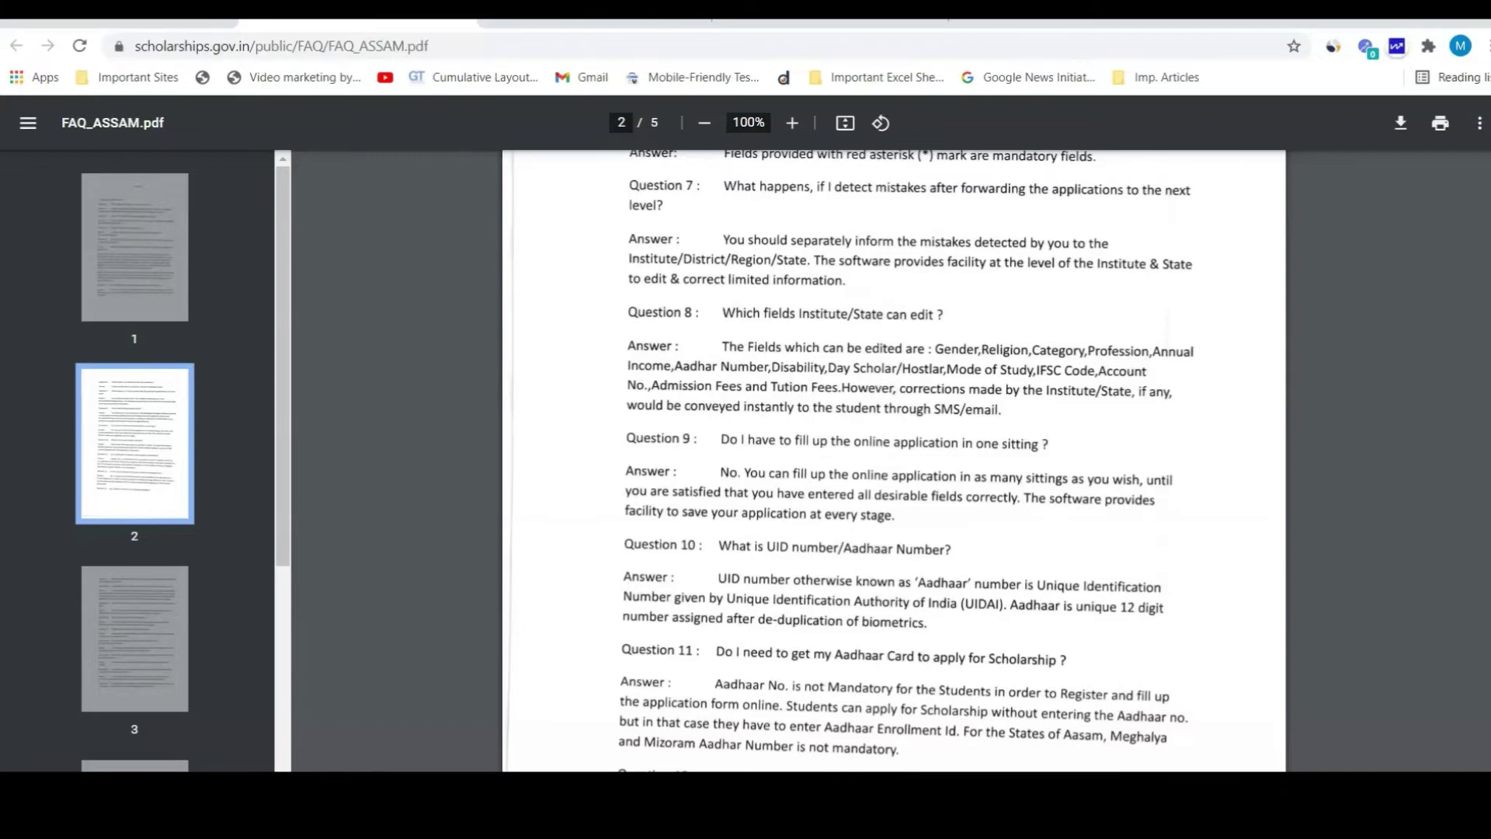
scroll(893, 462, "down", 2)
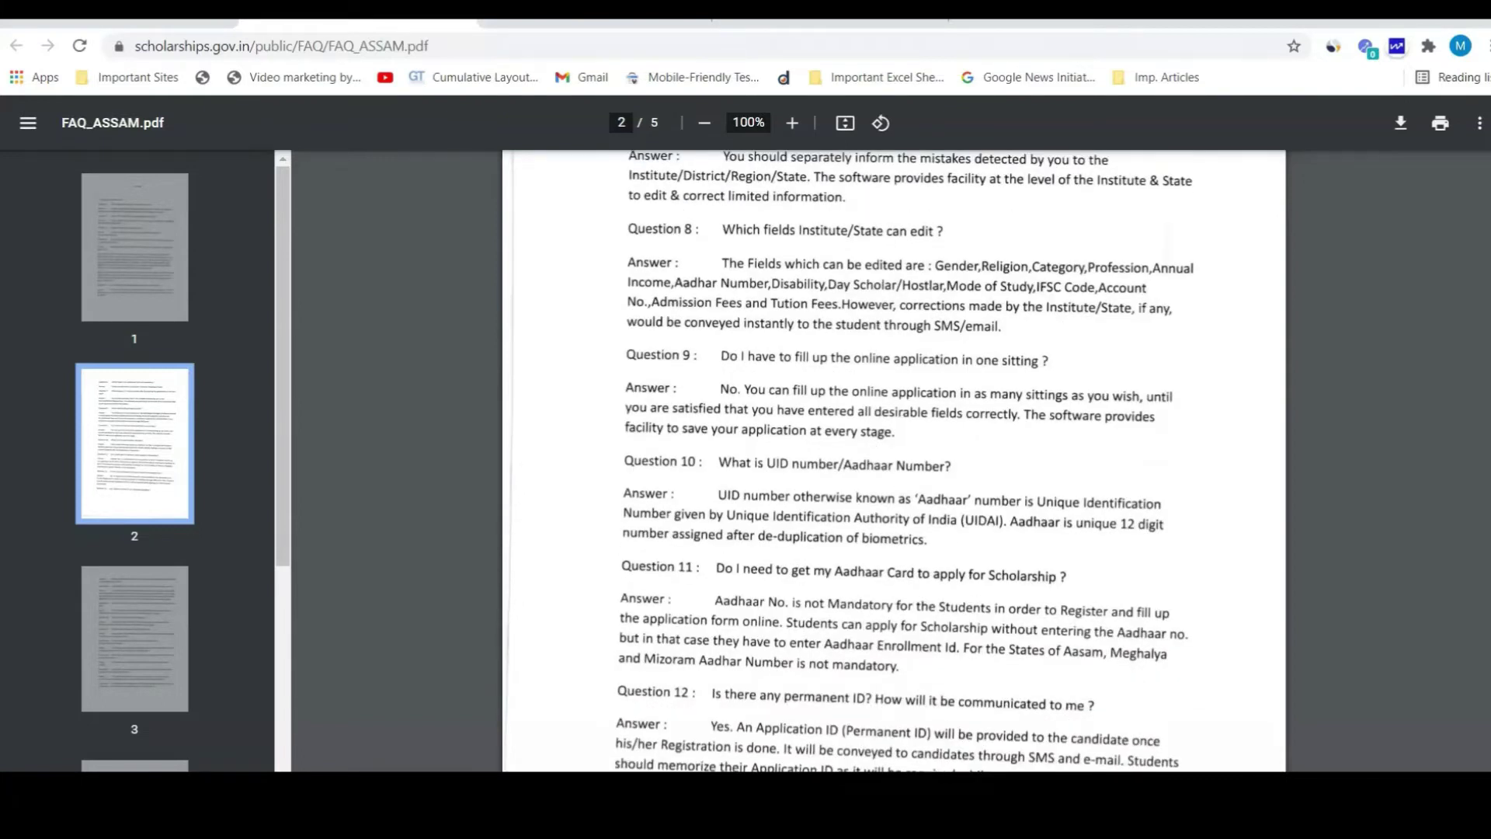
scroll(893, 462, "down", 4)
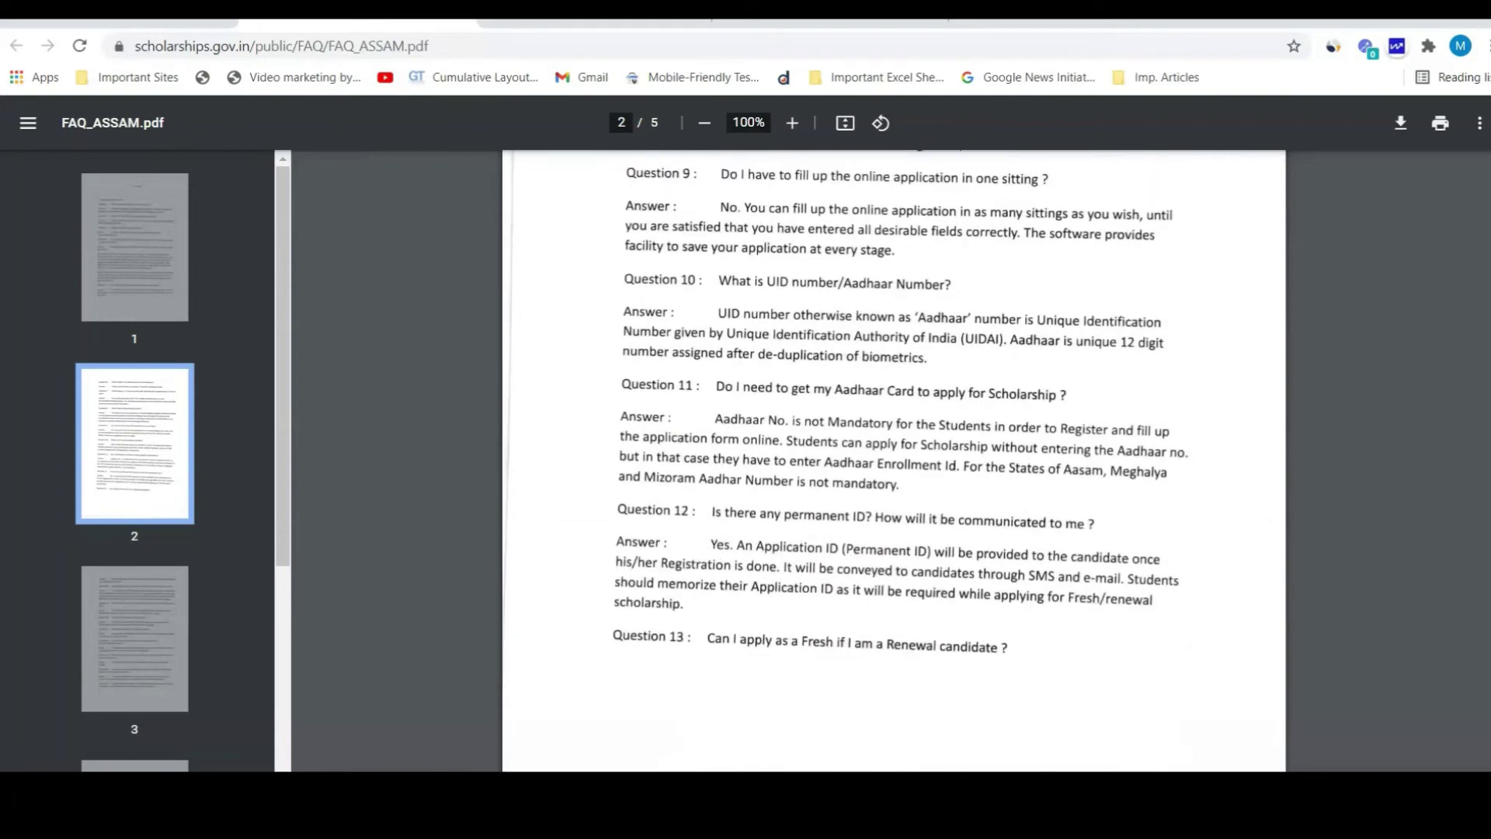
scroll(894, 462, "down", 10)
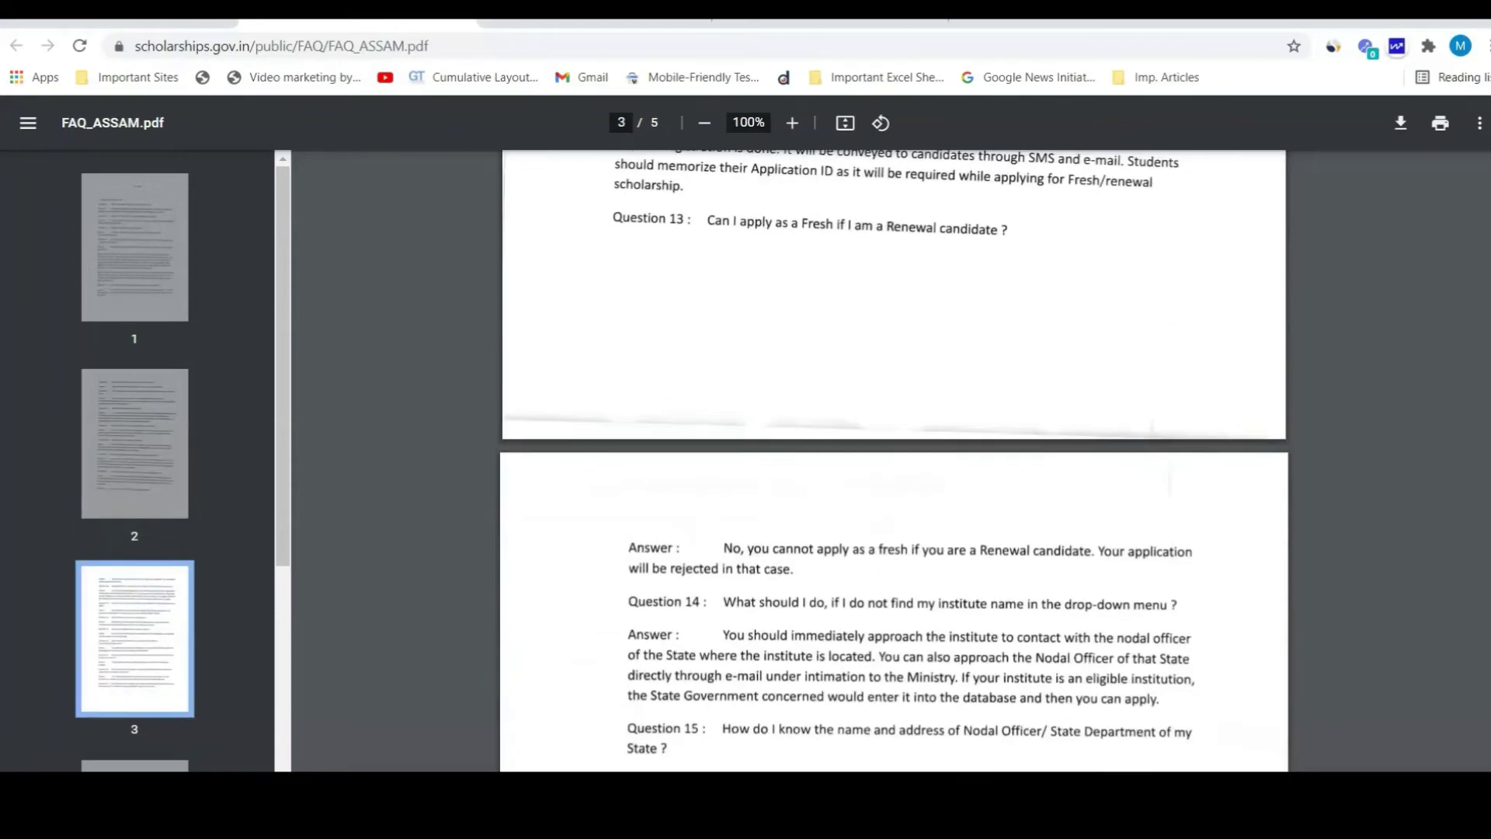
scroll(893, 462, "down", 3)
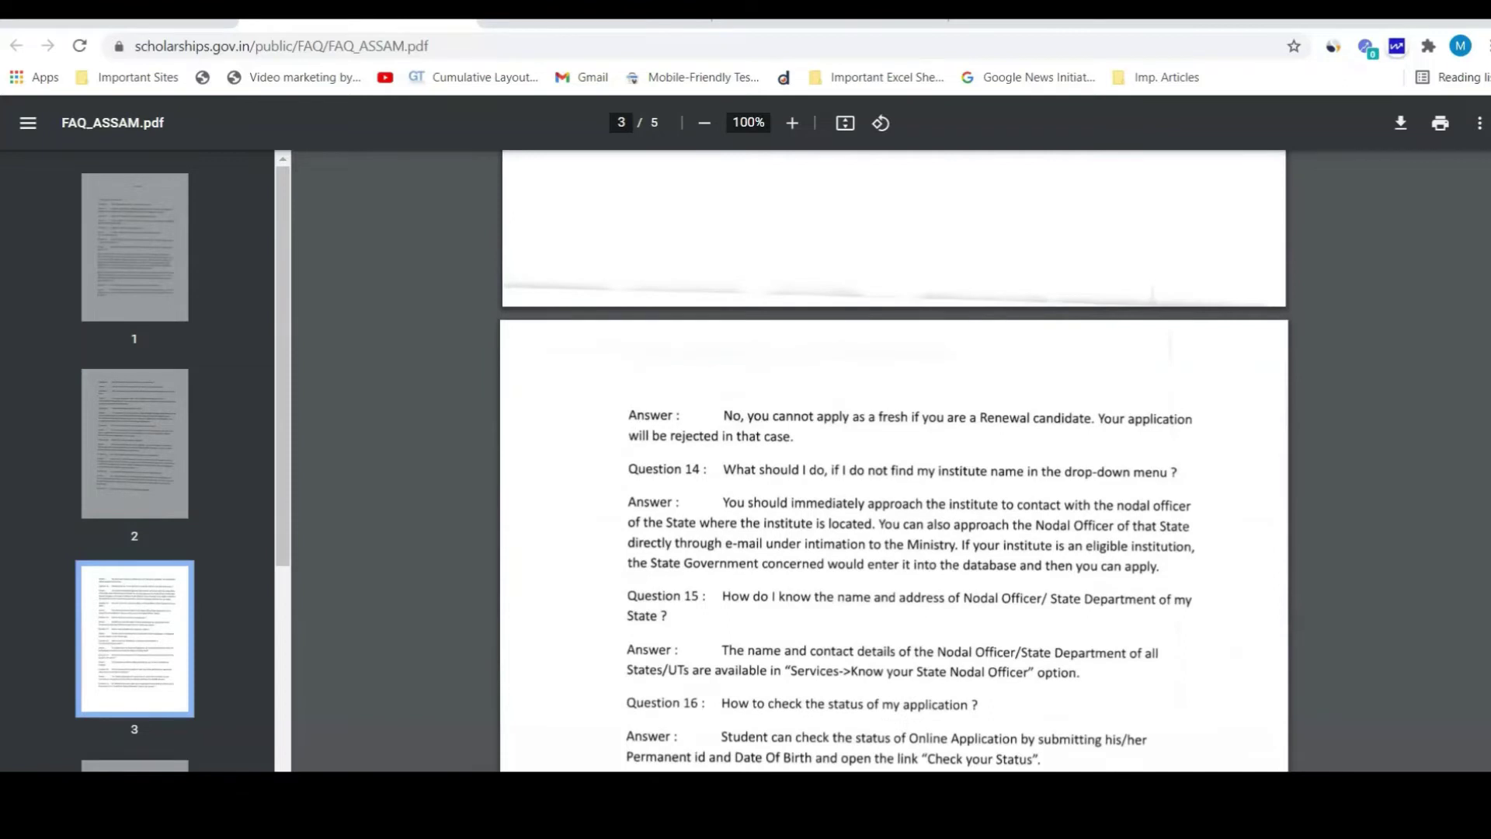
scroll(893, 462, "down", 8)
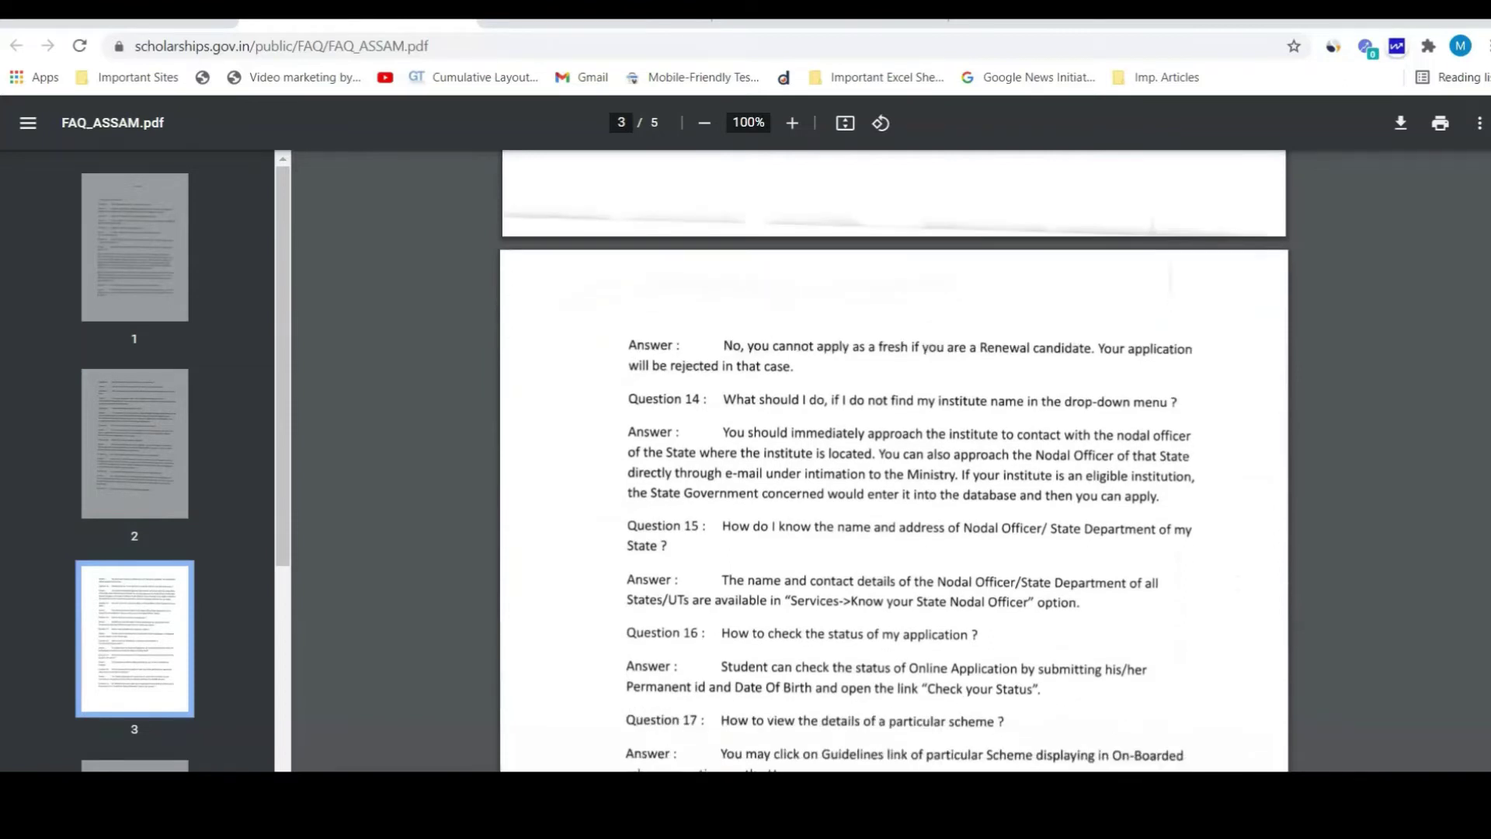
scroll(893, 462, "down", 3)
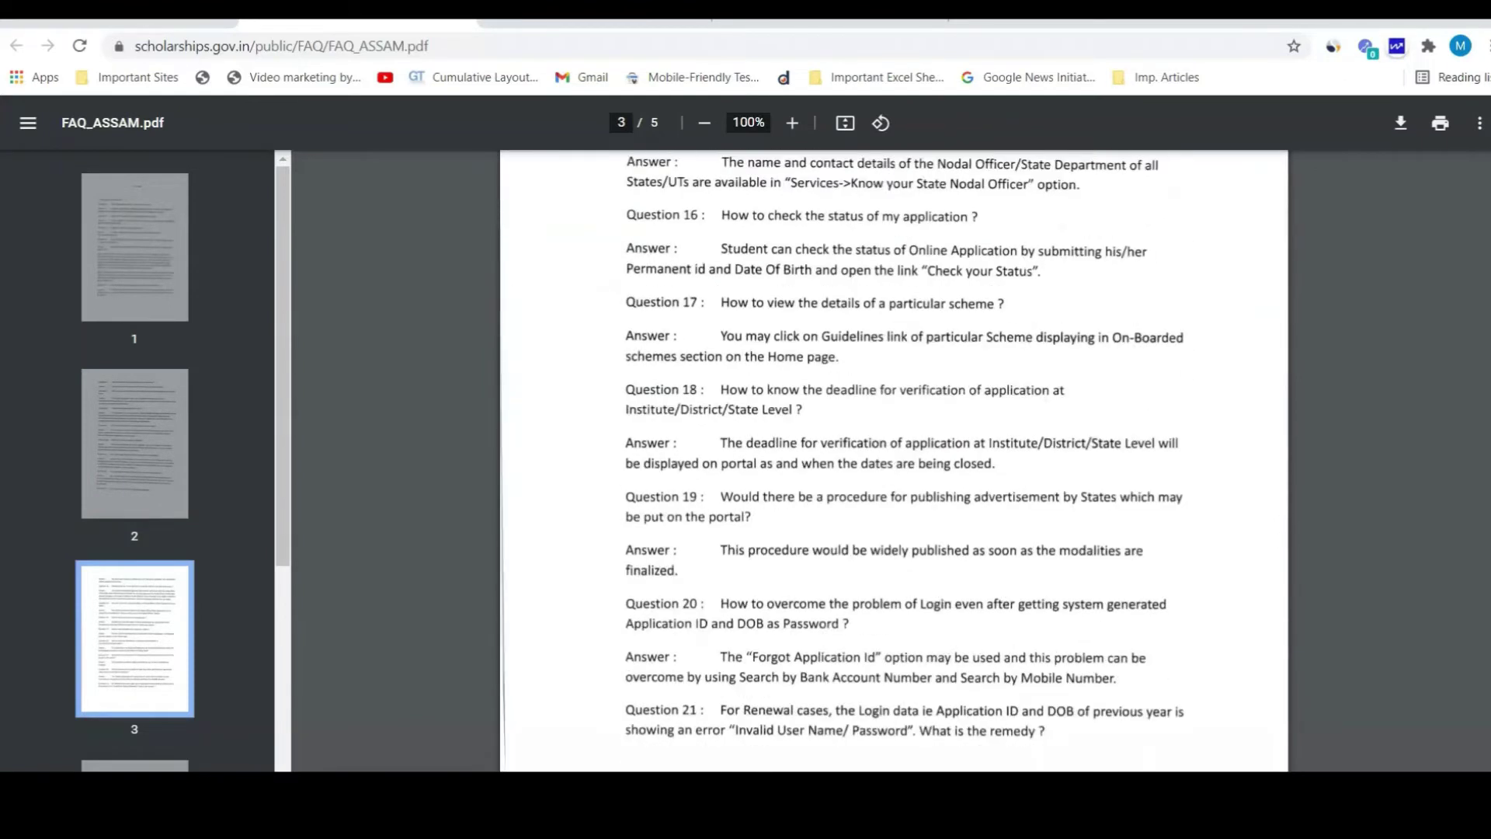
scroll(893, 463, "down", 12)
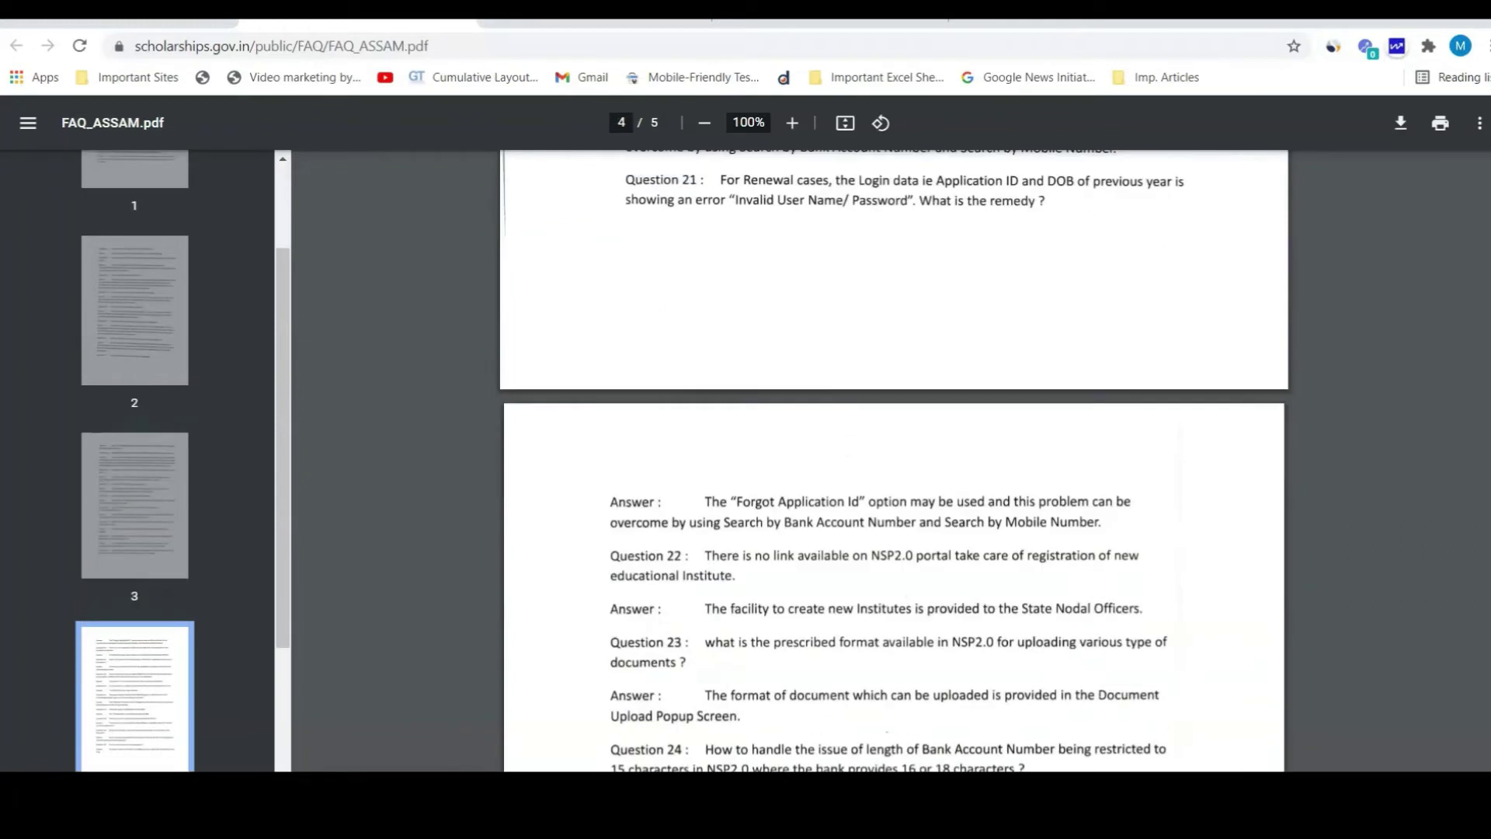
scroll(893, 462, "down", 3)
scroll(942, 247, "down", 6)
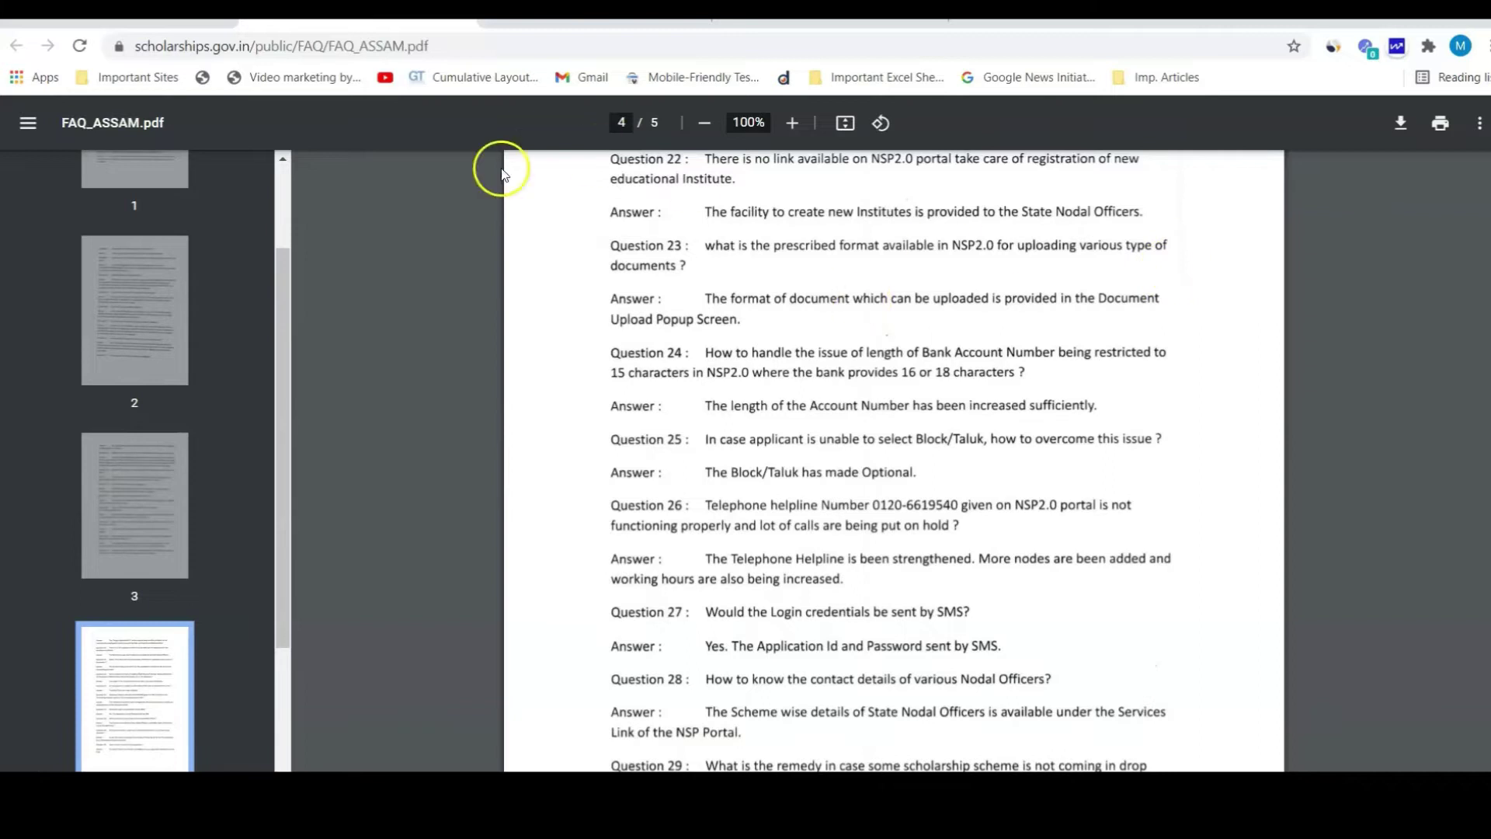
left_click(16, 46)
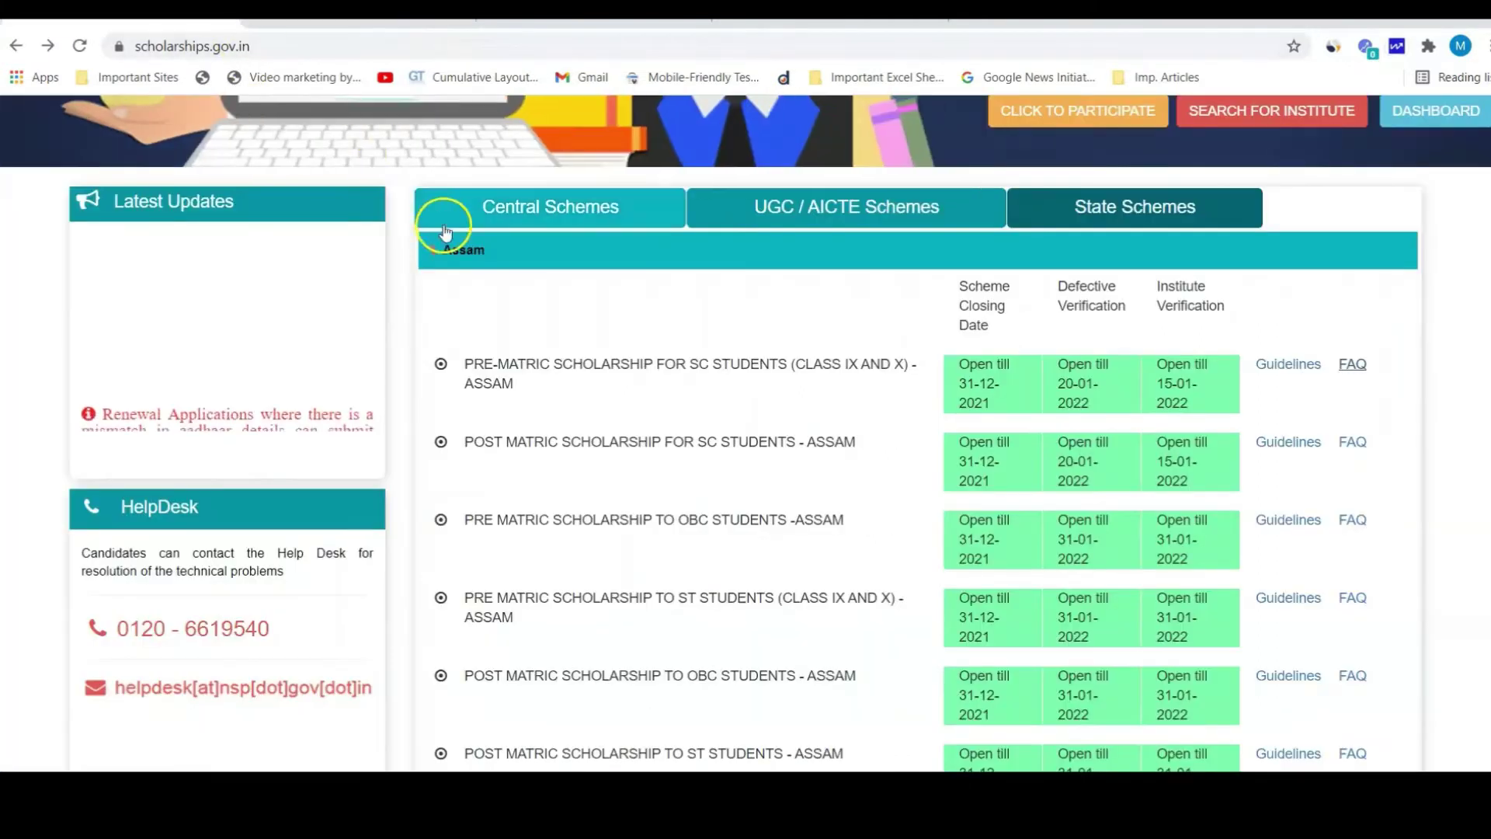
From the top of the page, open the Login menu and choose New Registration as a fresh applicant
scroll(621, 357, "up", 4)
scroll(620, 358, "up", 2)
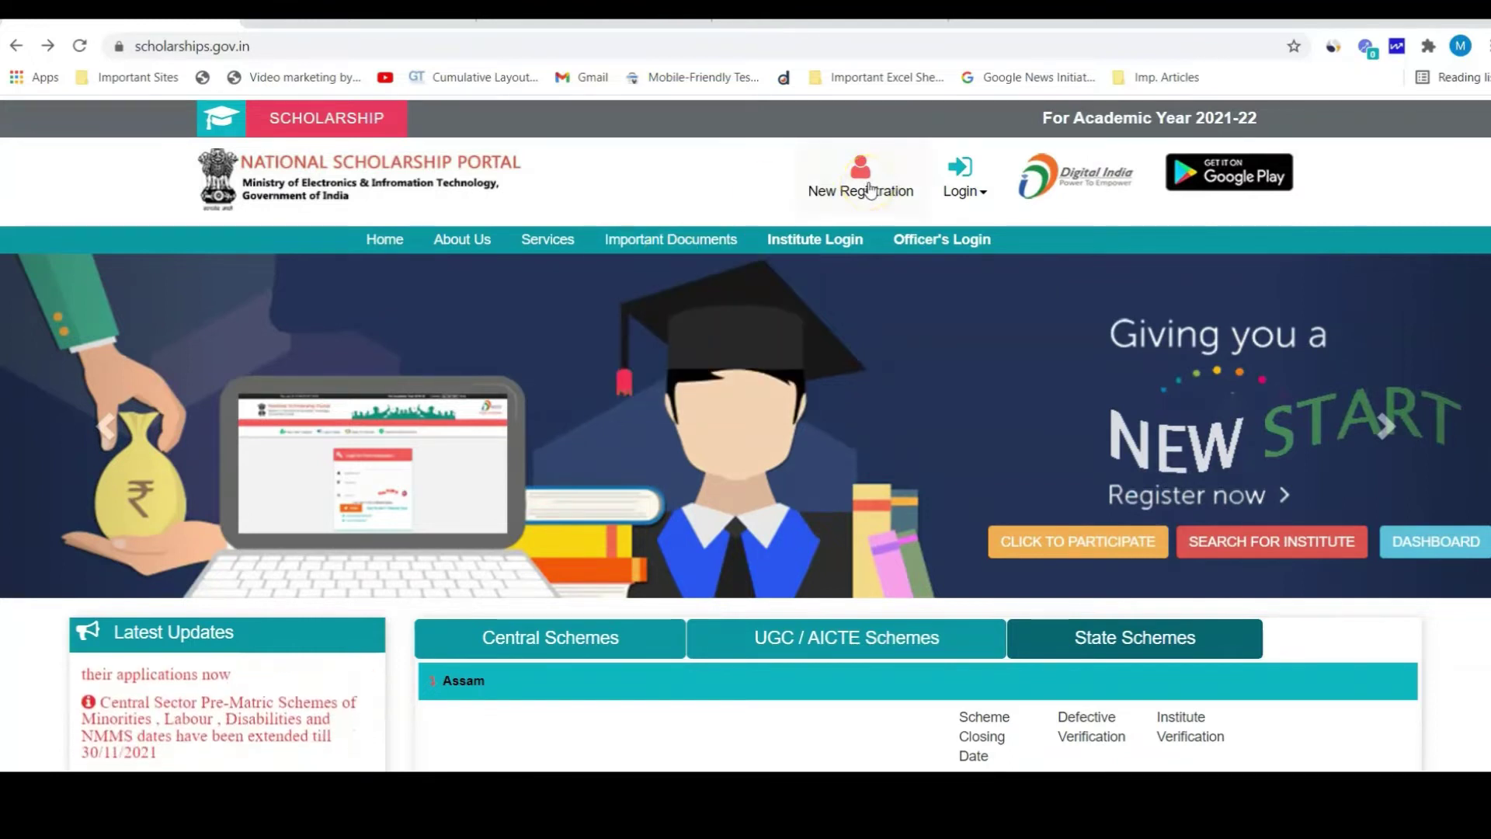
left_click(982, 194)
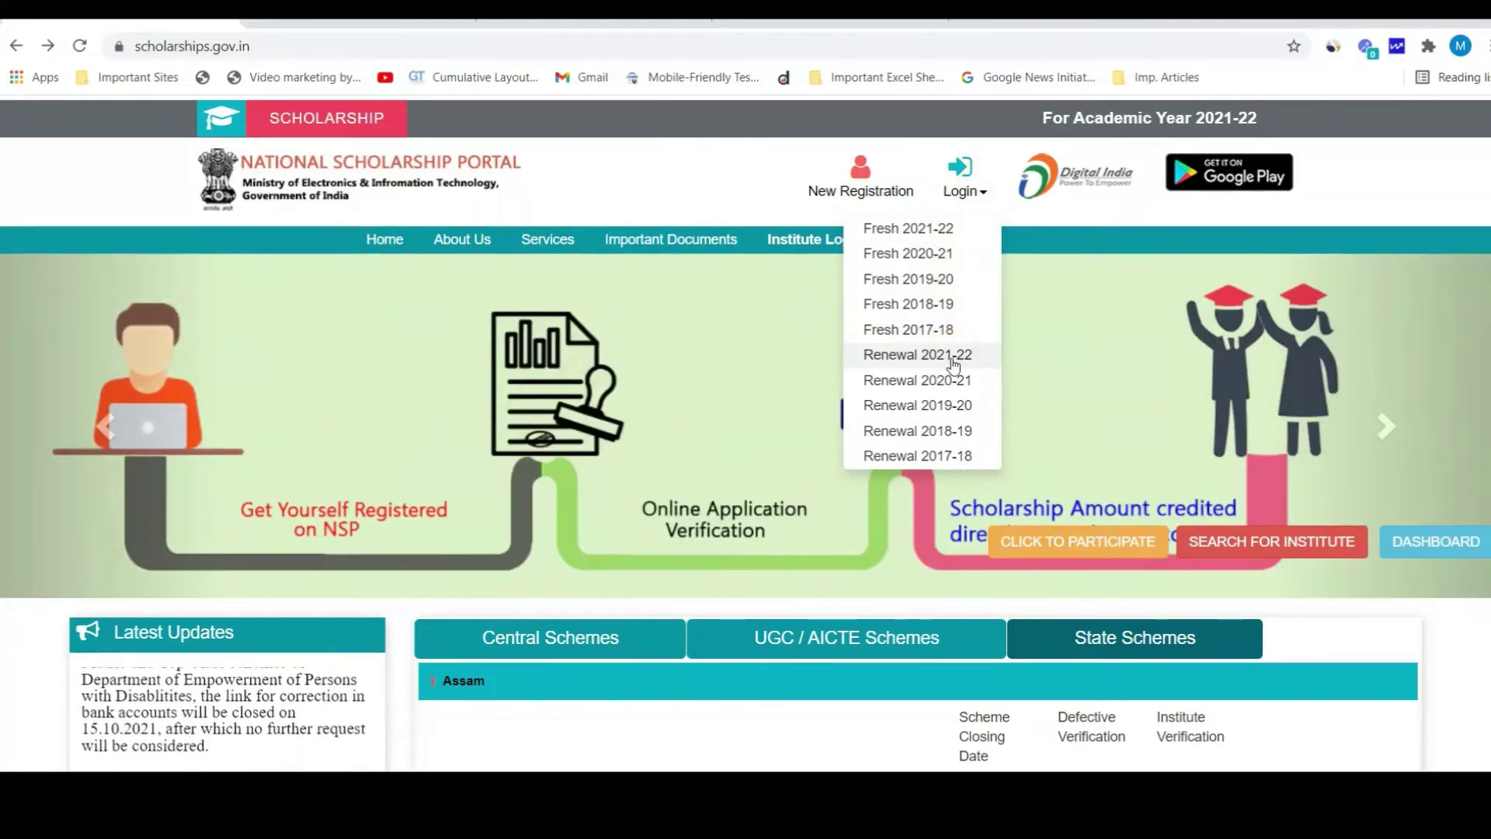
left_click(854, 178)
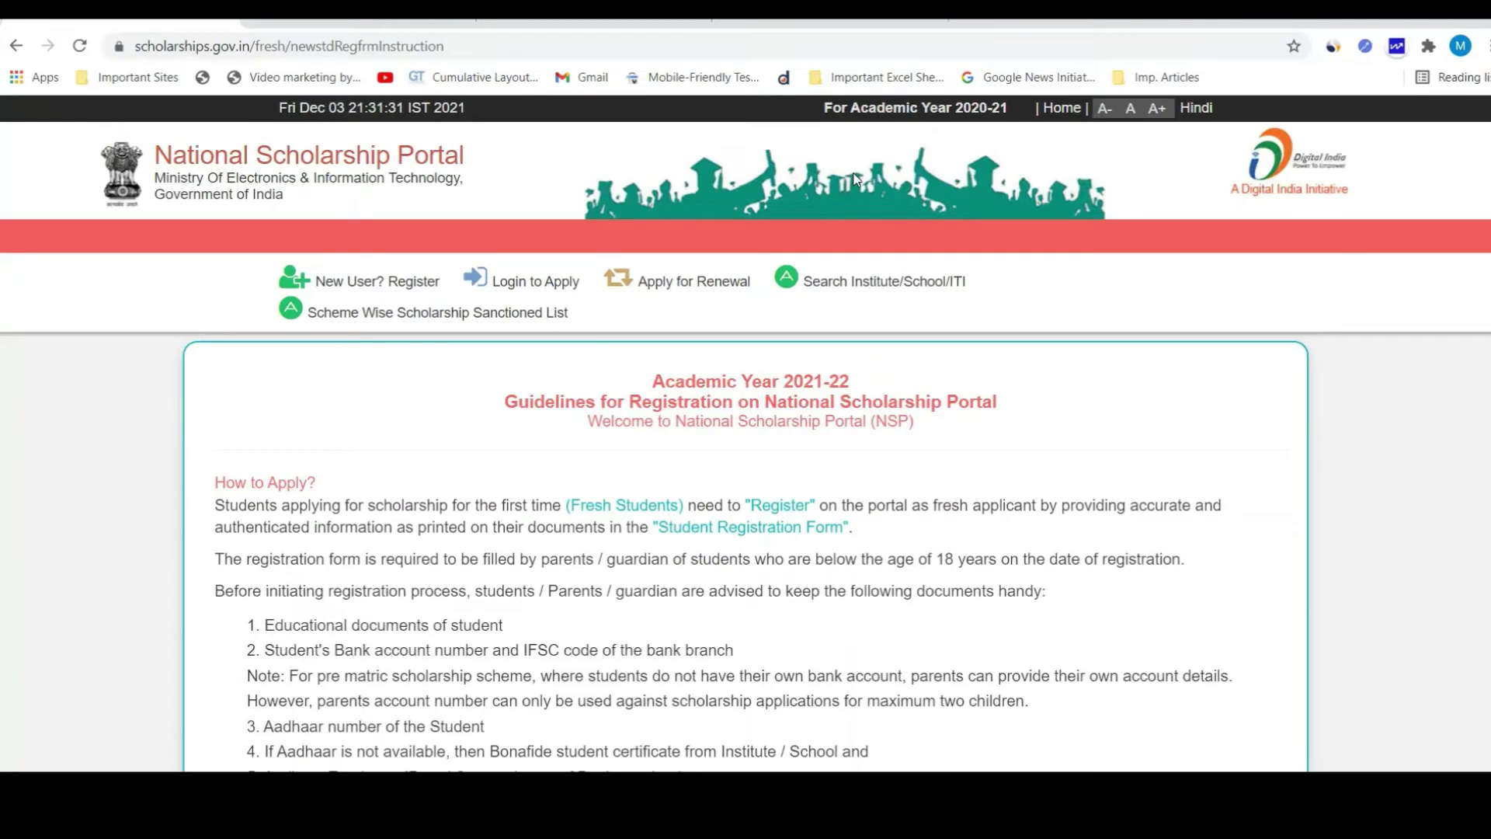
scroll(526, 520, "down", 1)
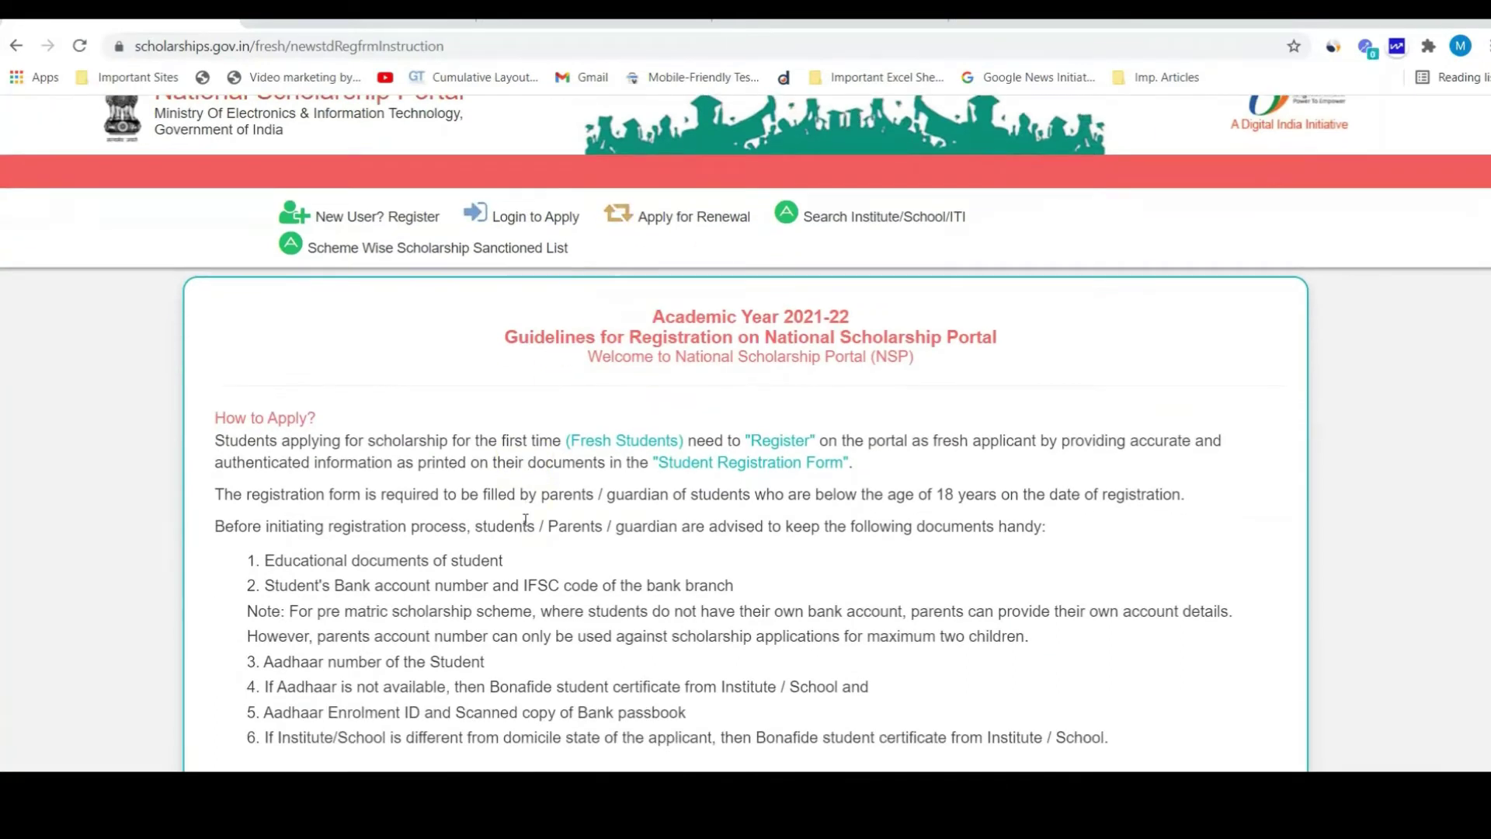
scroll(517, 518, "down", 1)
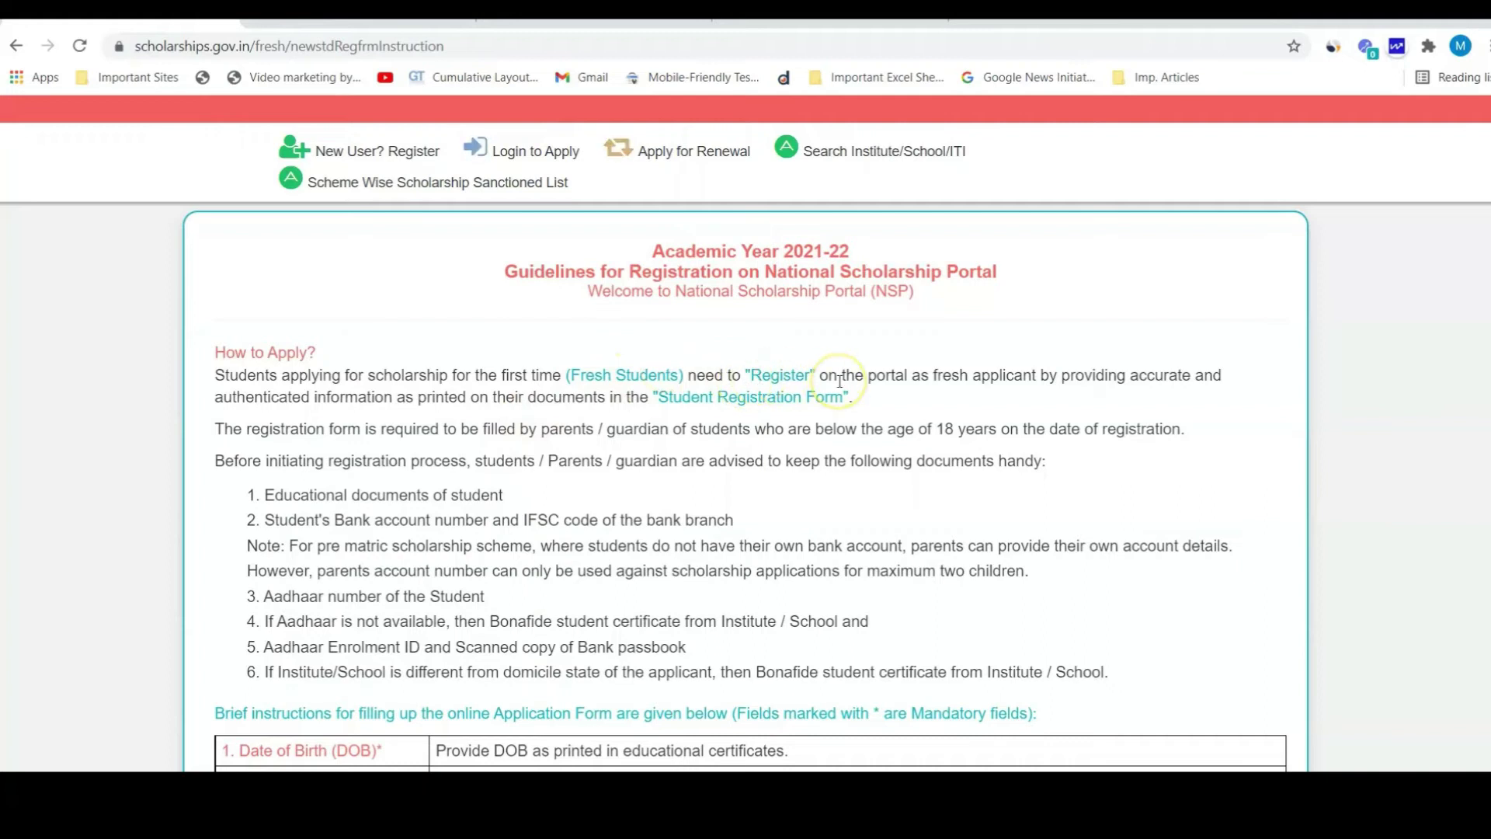
scroll(559, 483, "down", 1)
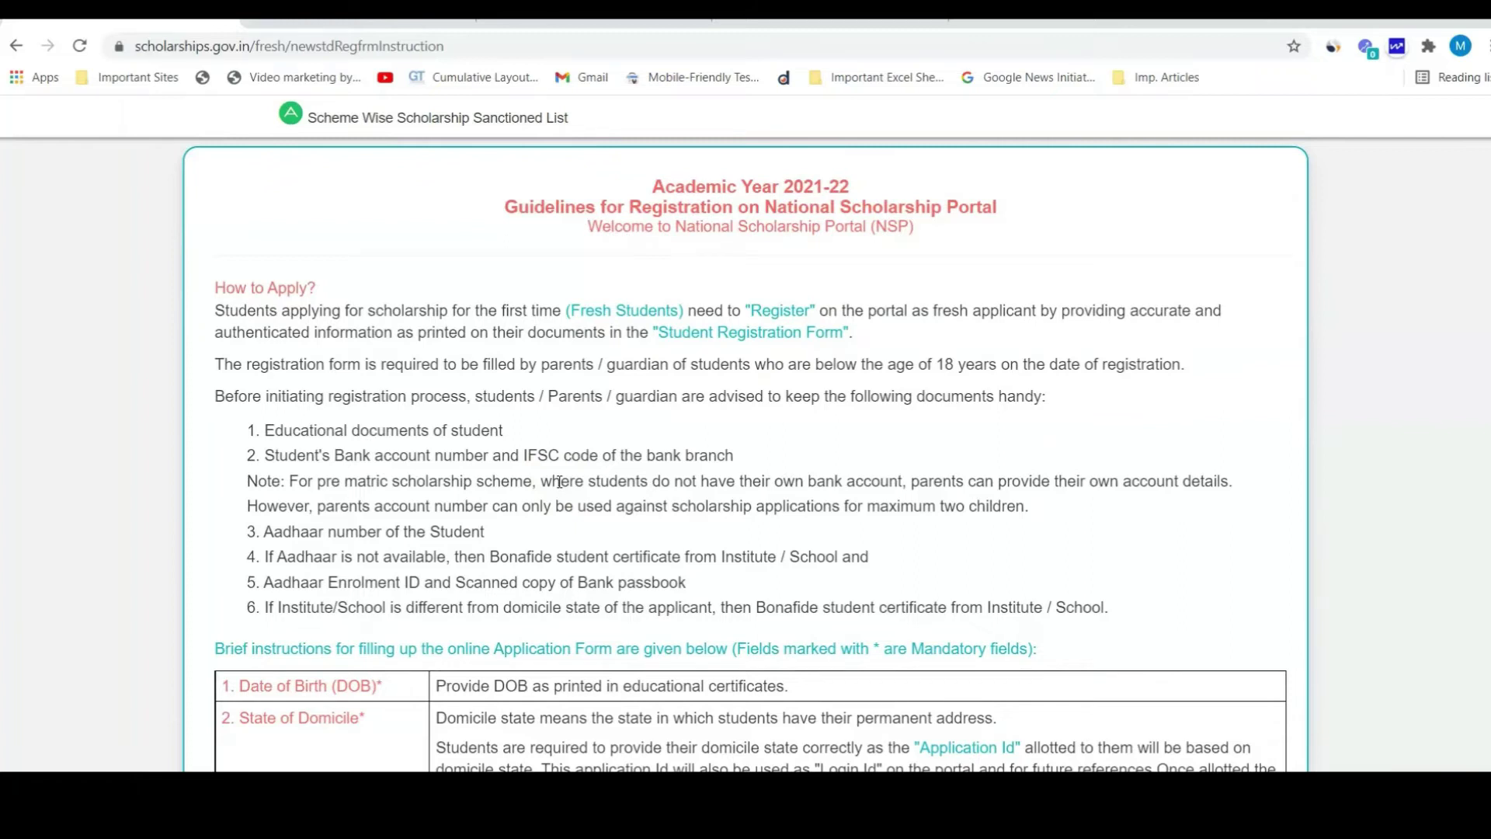
scroll(559, 481, "down", 1)
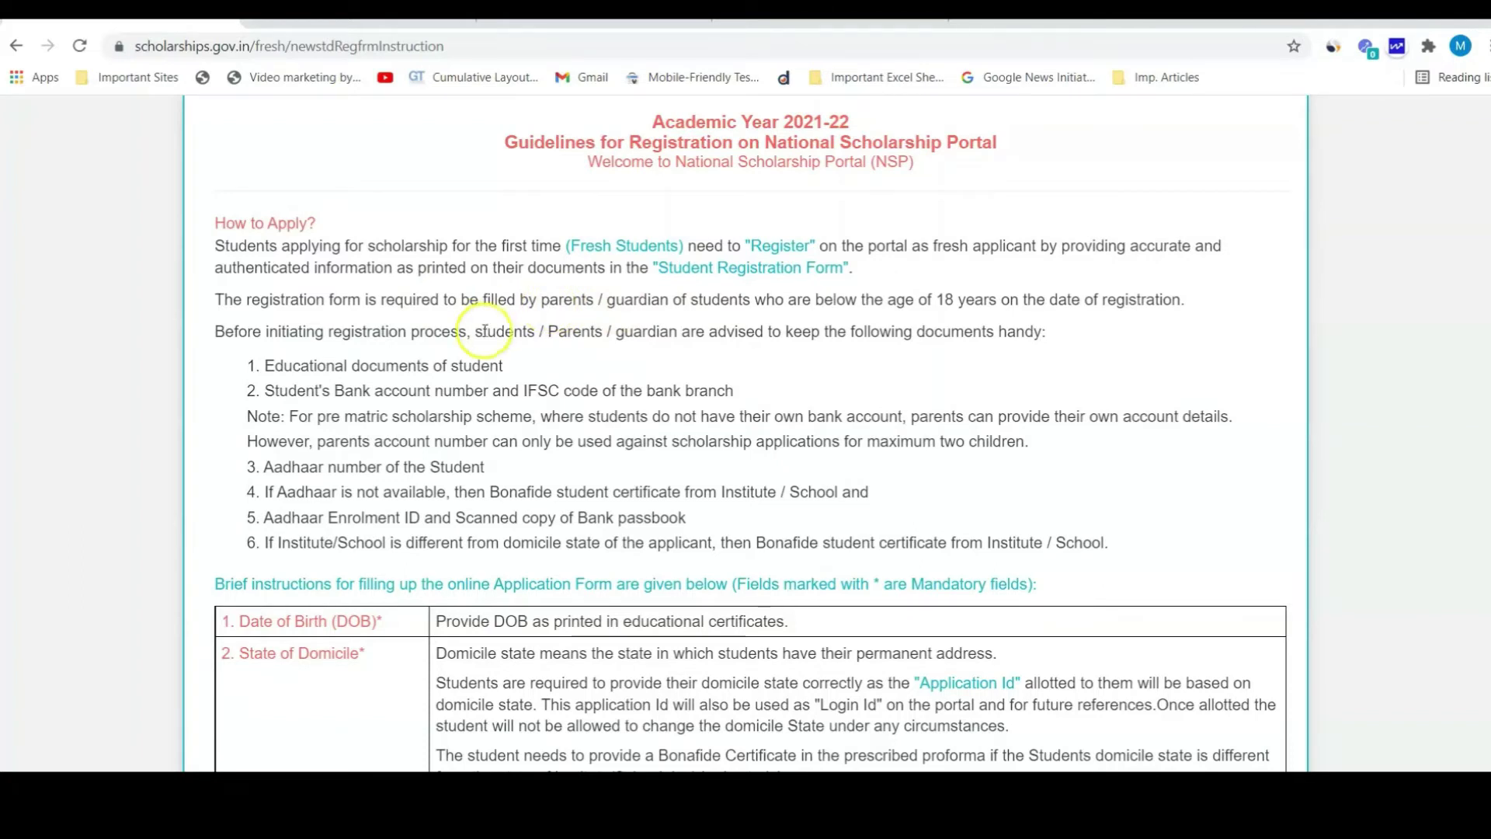
scroll(412, 381, "down", 1)
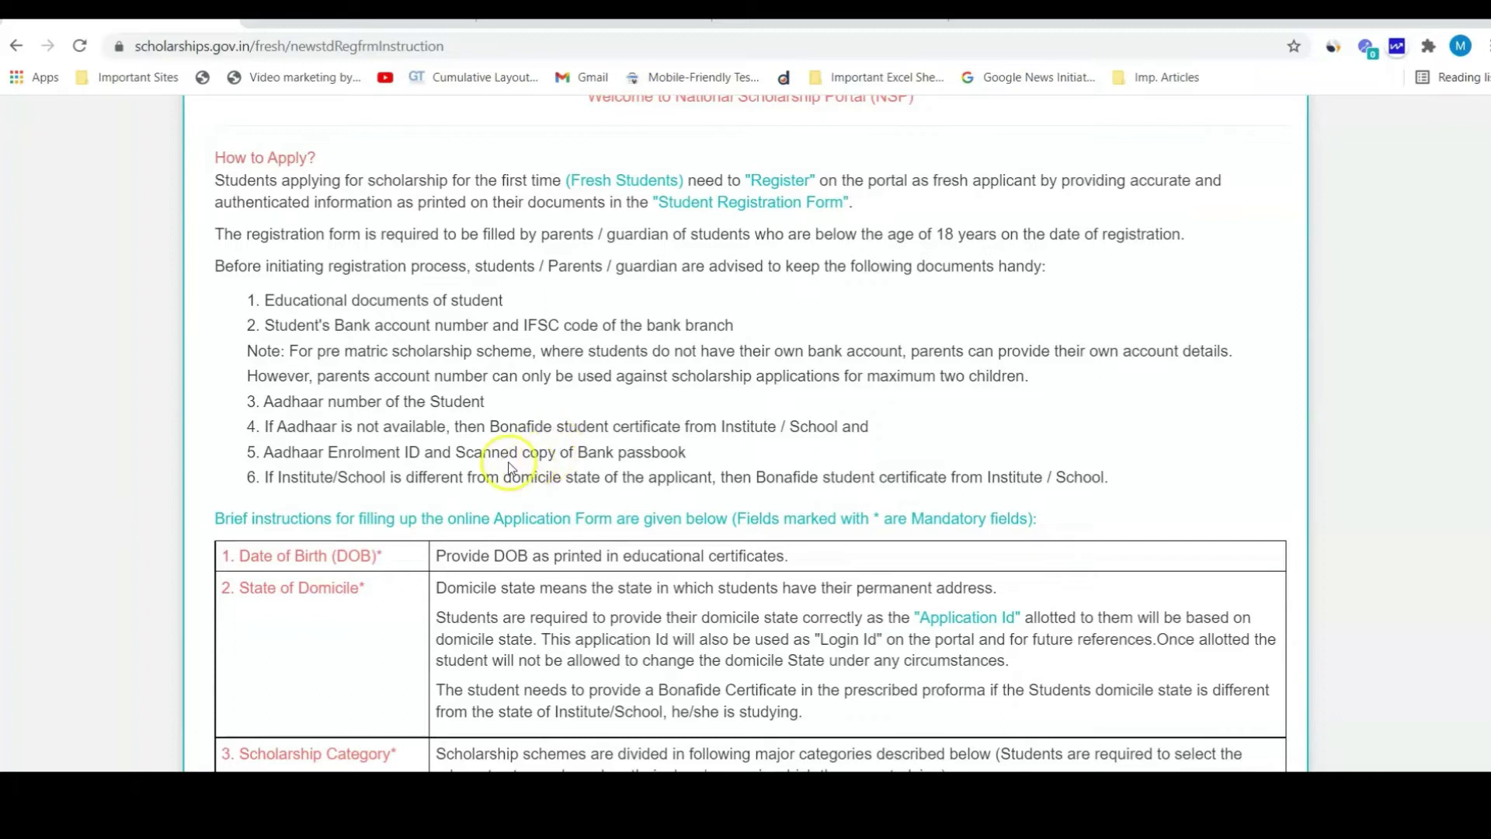
scroll(510, 467, "down", 1)
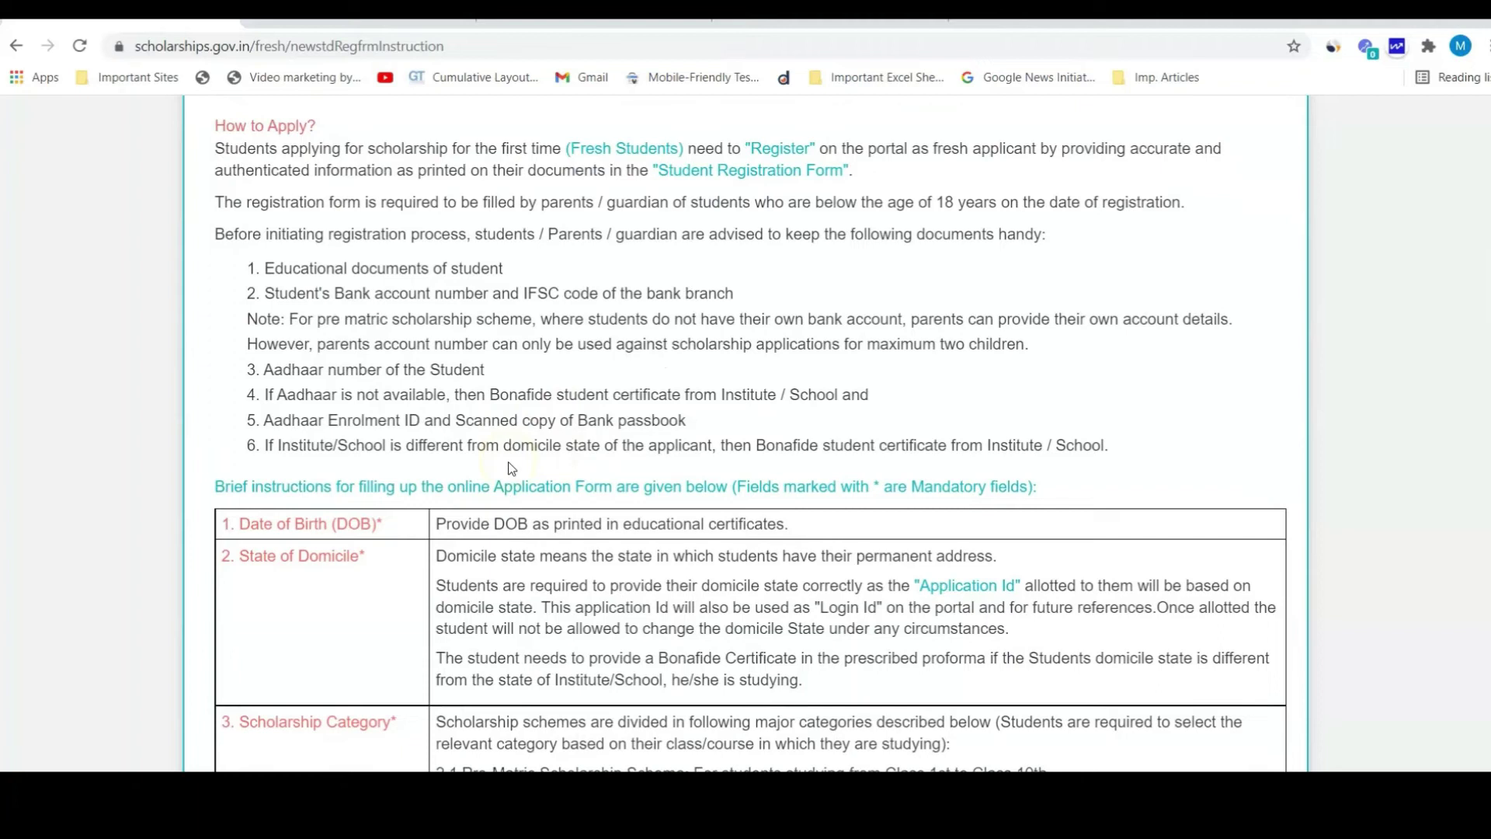
scroll(511, 466, "down", 1)
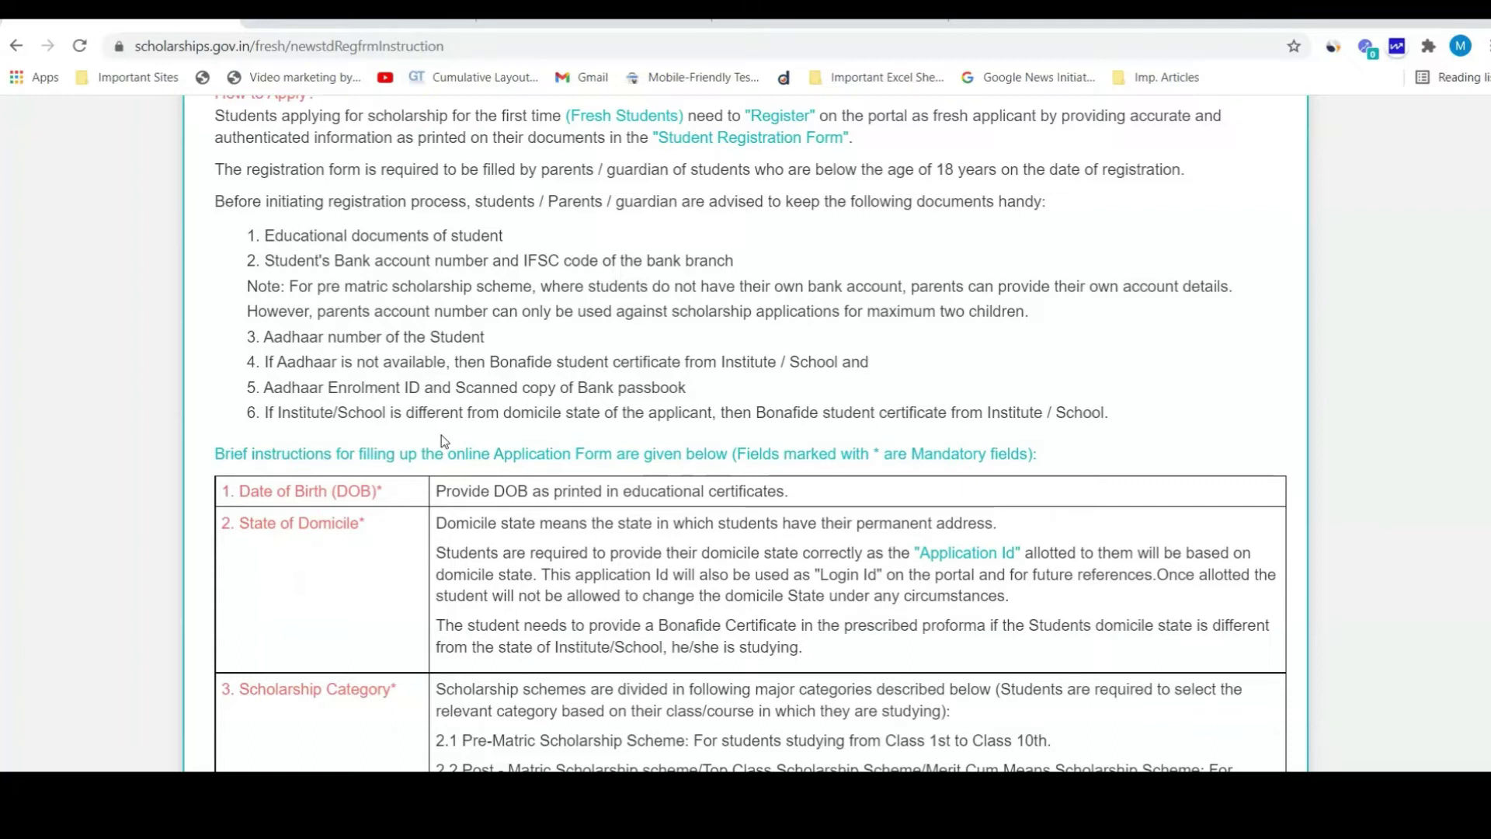
scroll(443, 440, "down", 1)
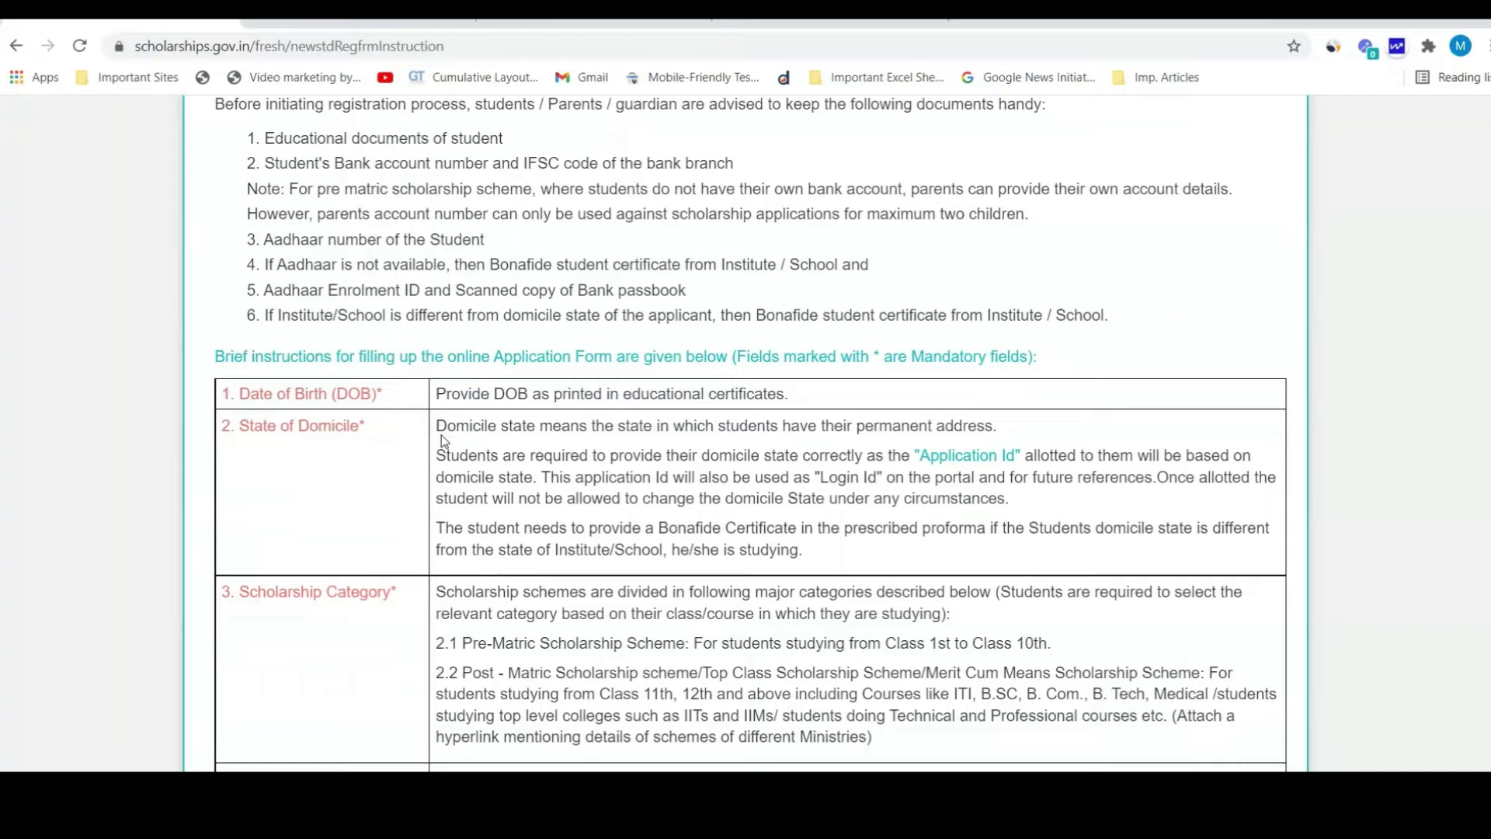
scroll(441, 435, "down", 1)
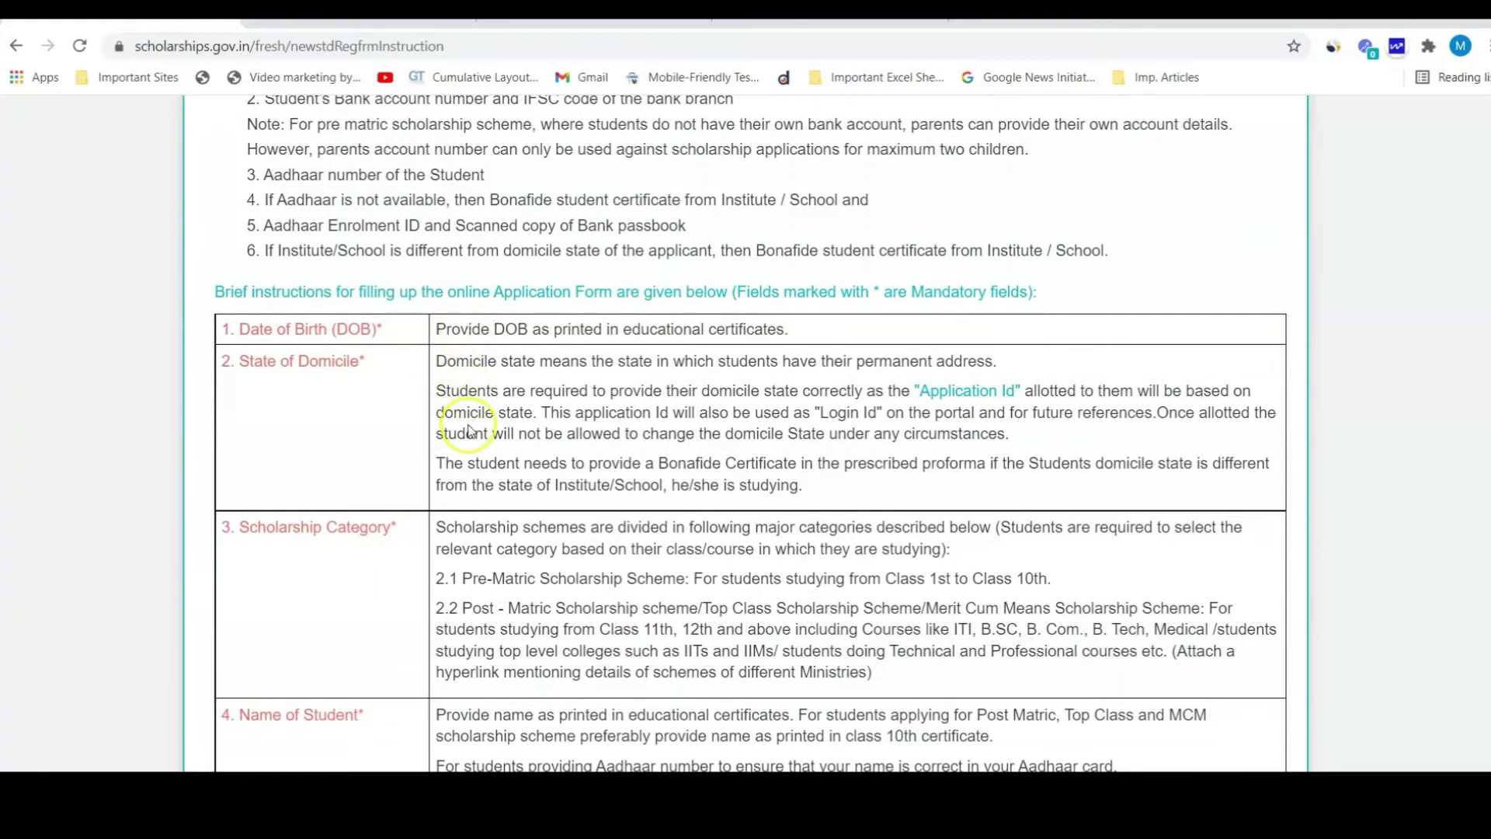
scroll(470, 423, "down", 1)
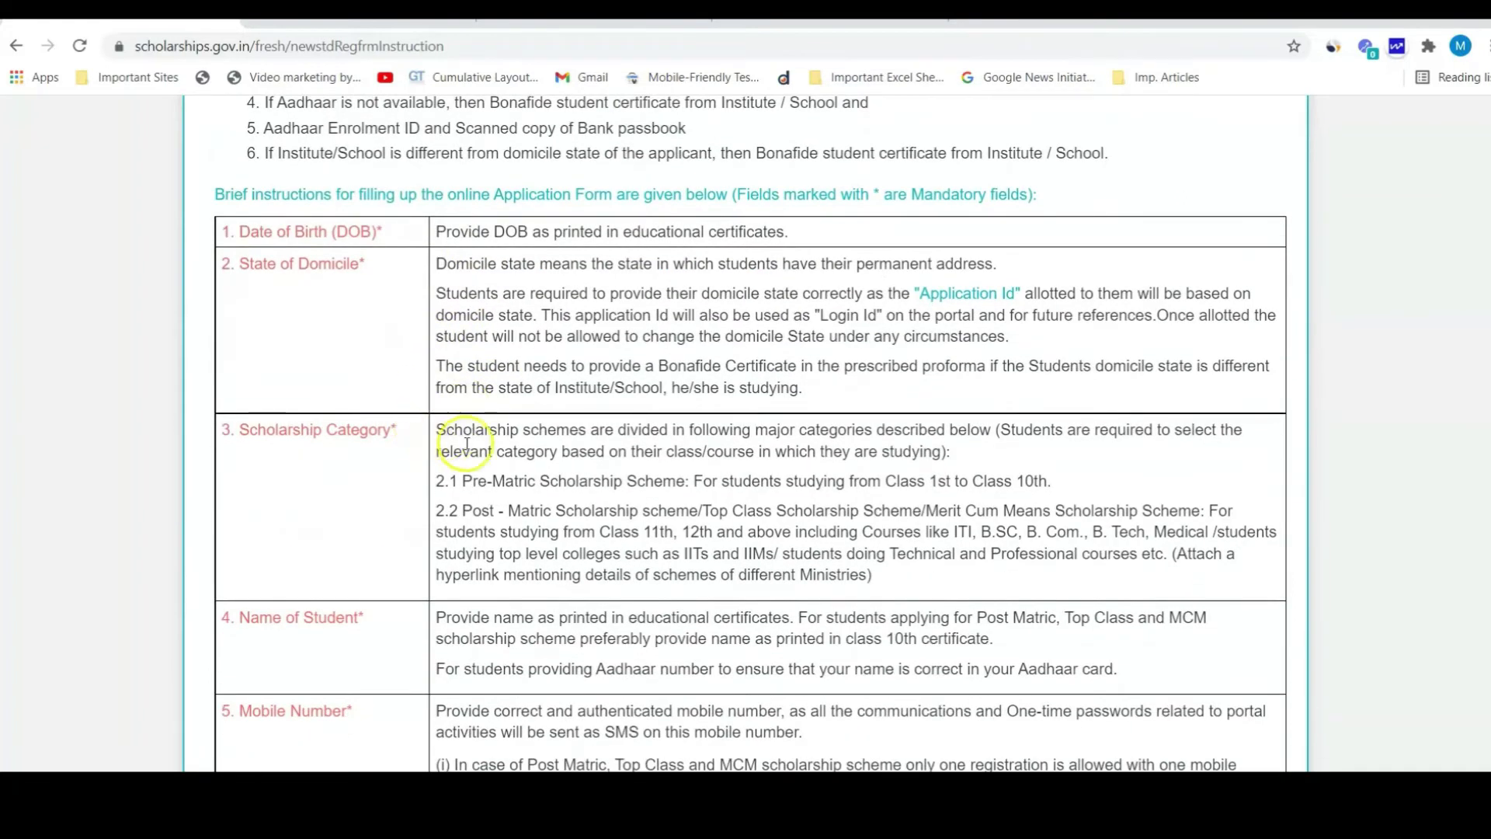
scroll(477, 486, "down", 2)
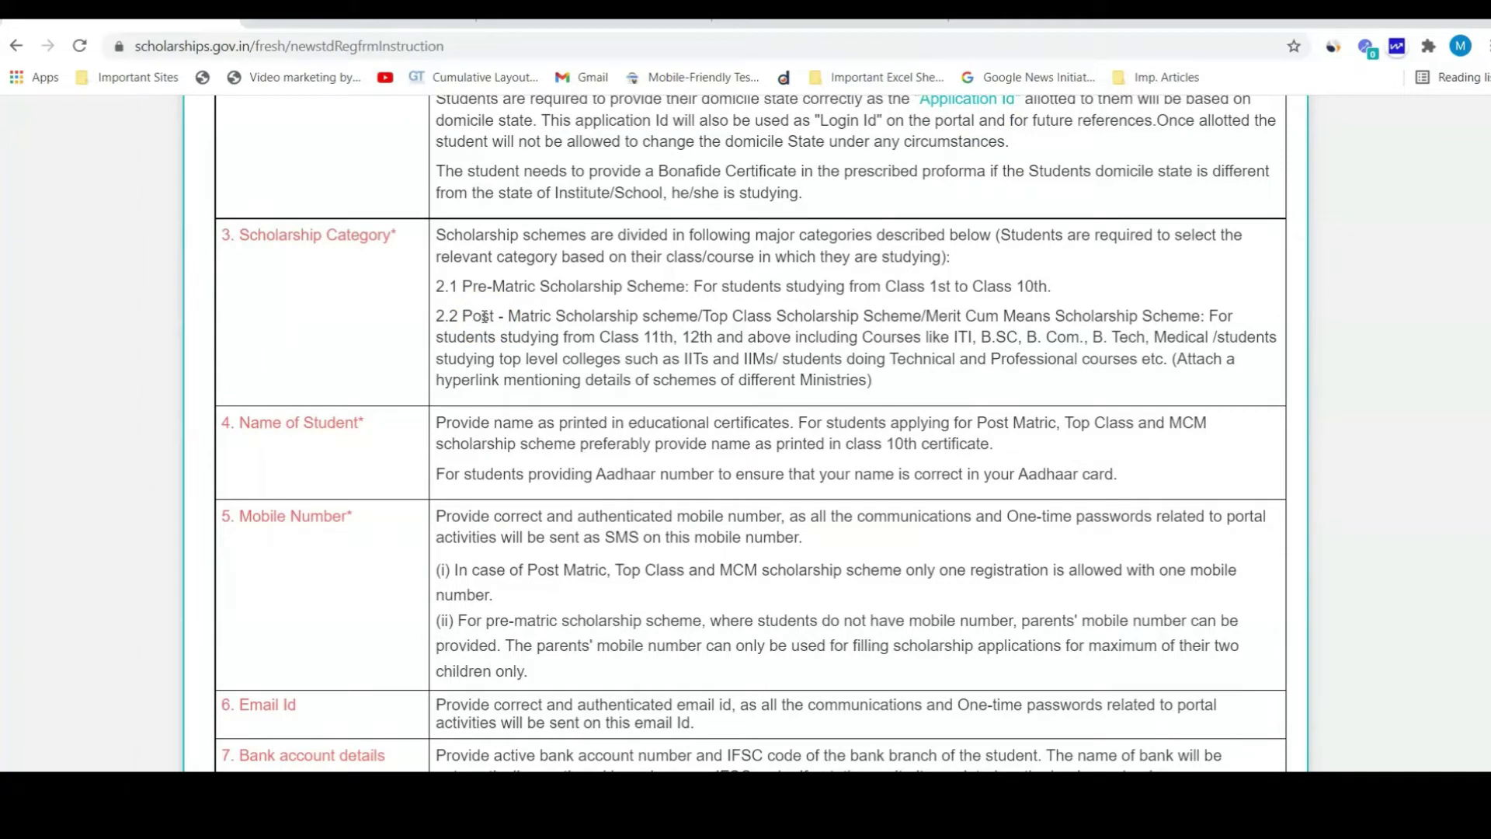
scroll(484, 317, "down", 1)
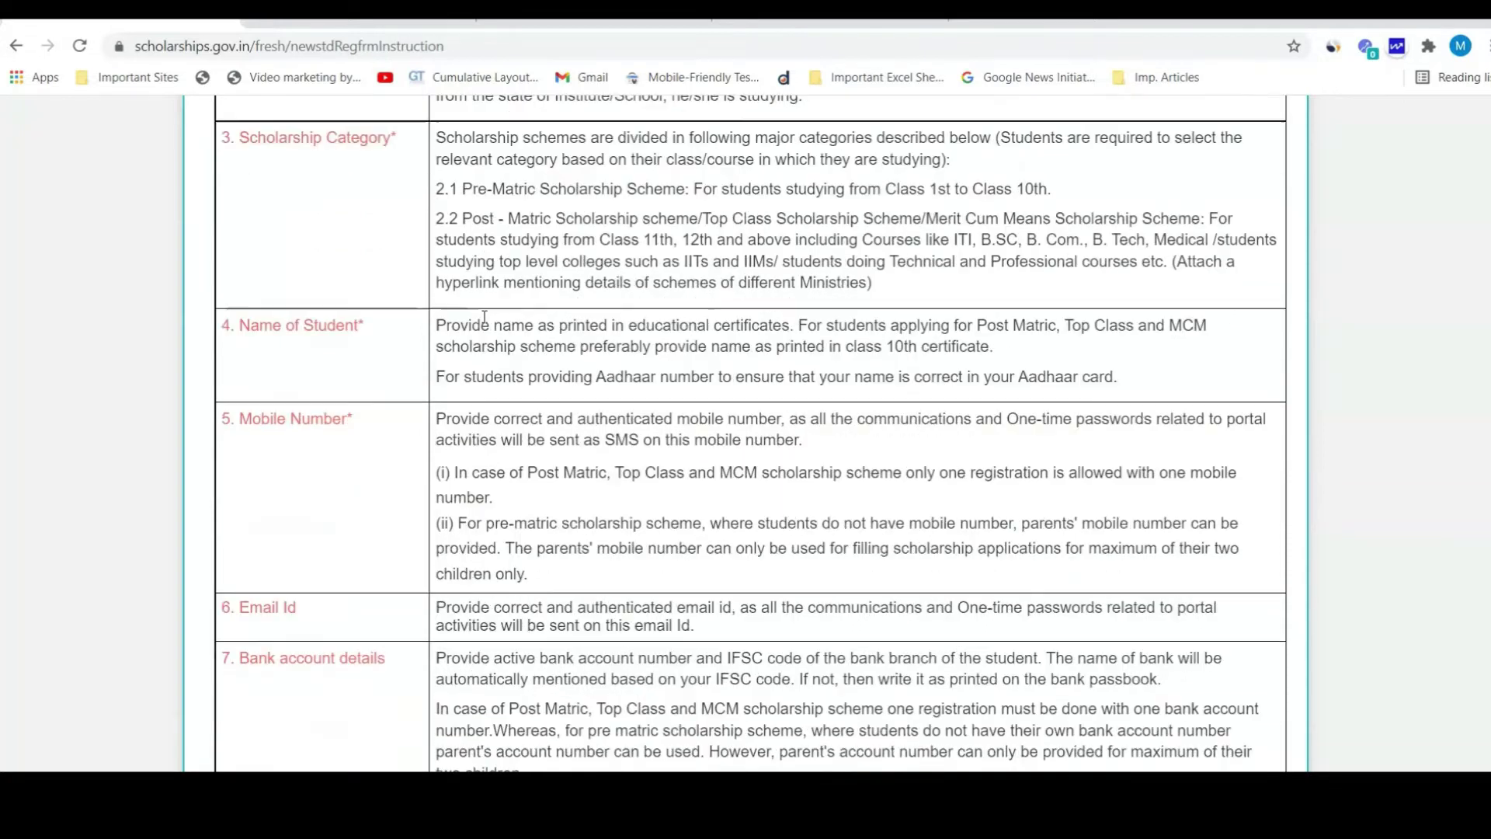
scroll(528, 462, "down", 1)
scroll(531, 466, "down", 2)
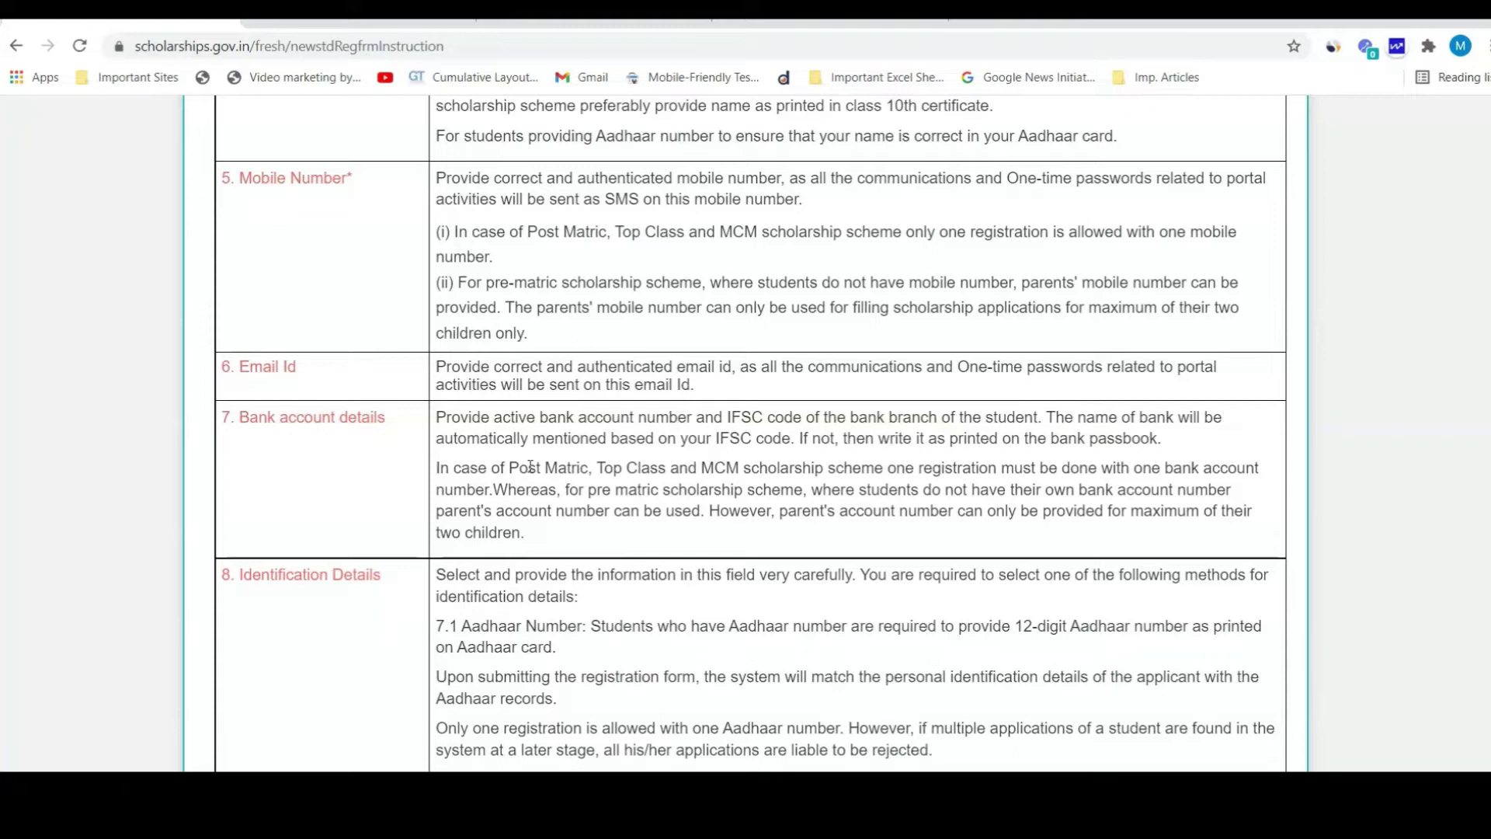
scroll(530, 466, "down", 3)
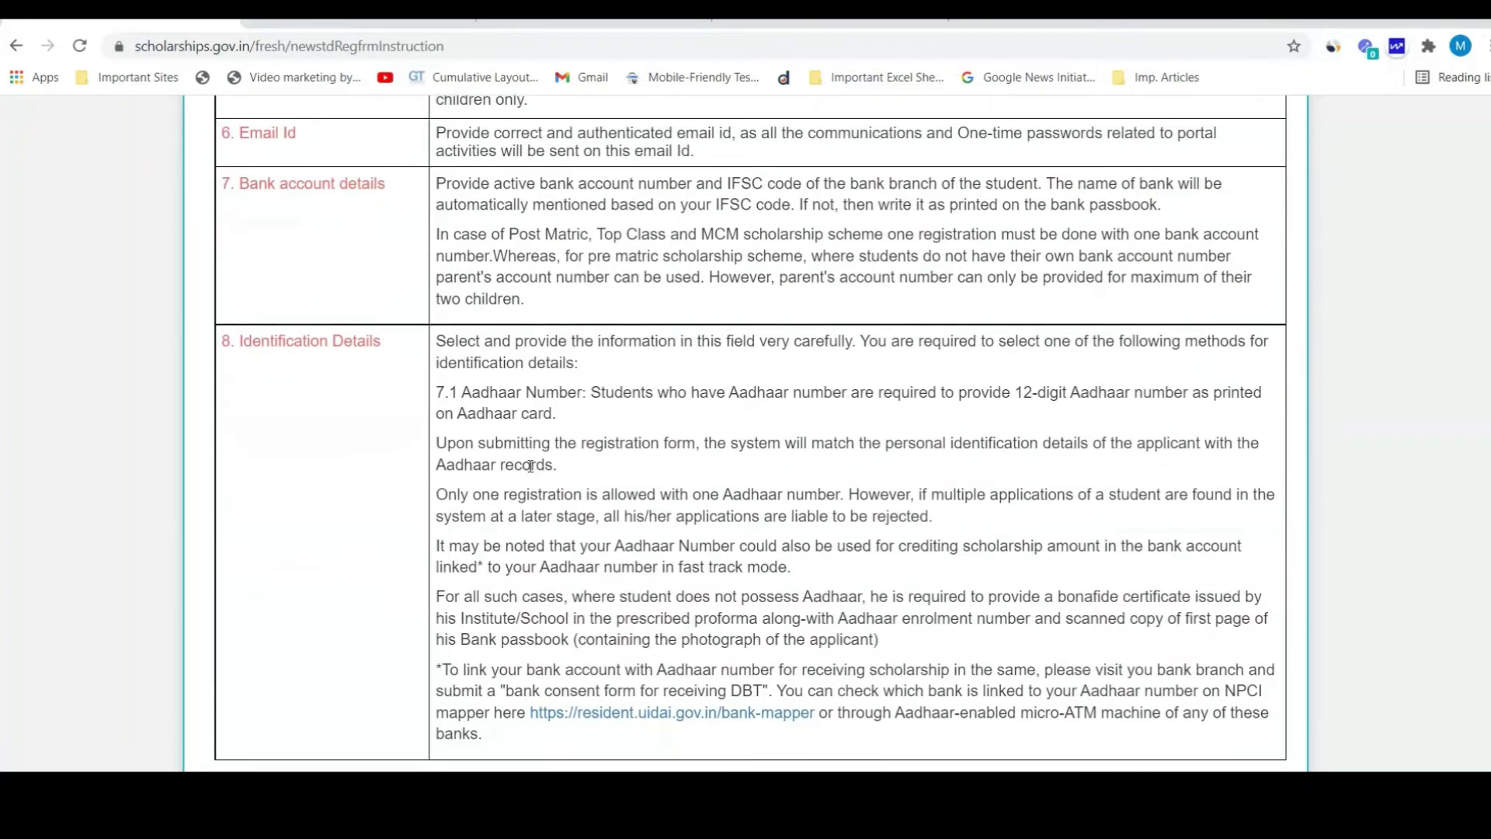
scroll(530, 466, "down", 1)
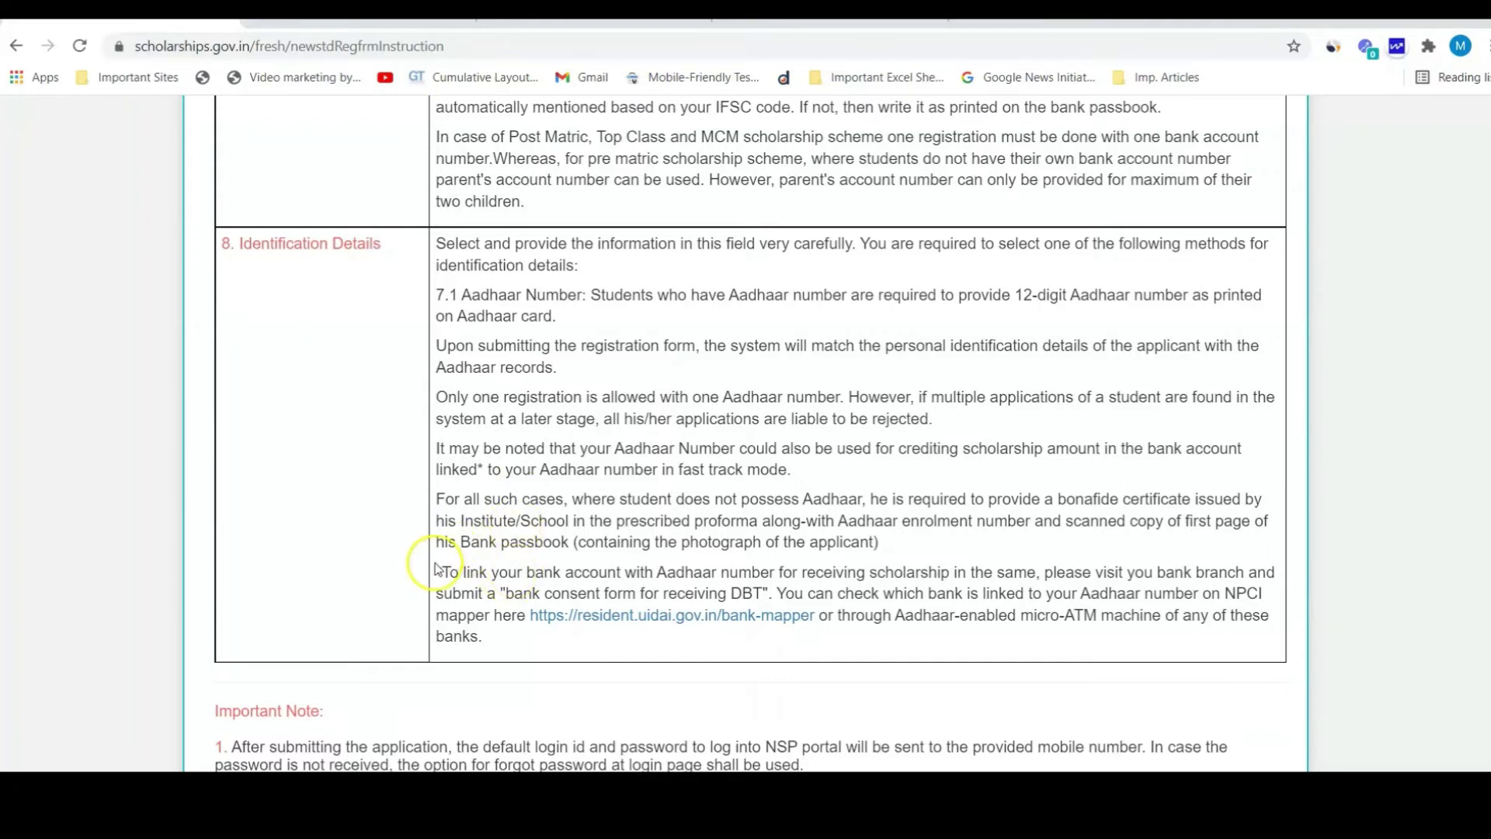
scroll(435, 567, "down", 2)
scroll(438, 569, "down", 1)
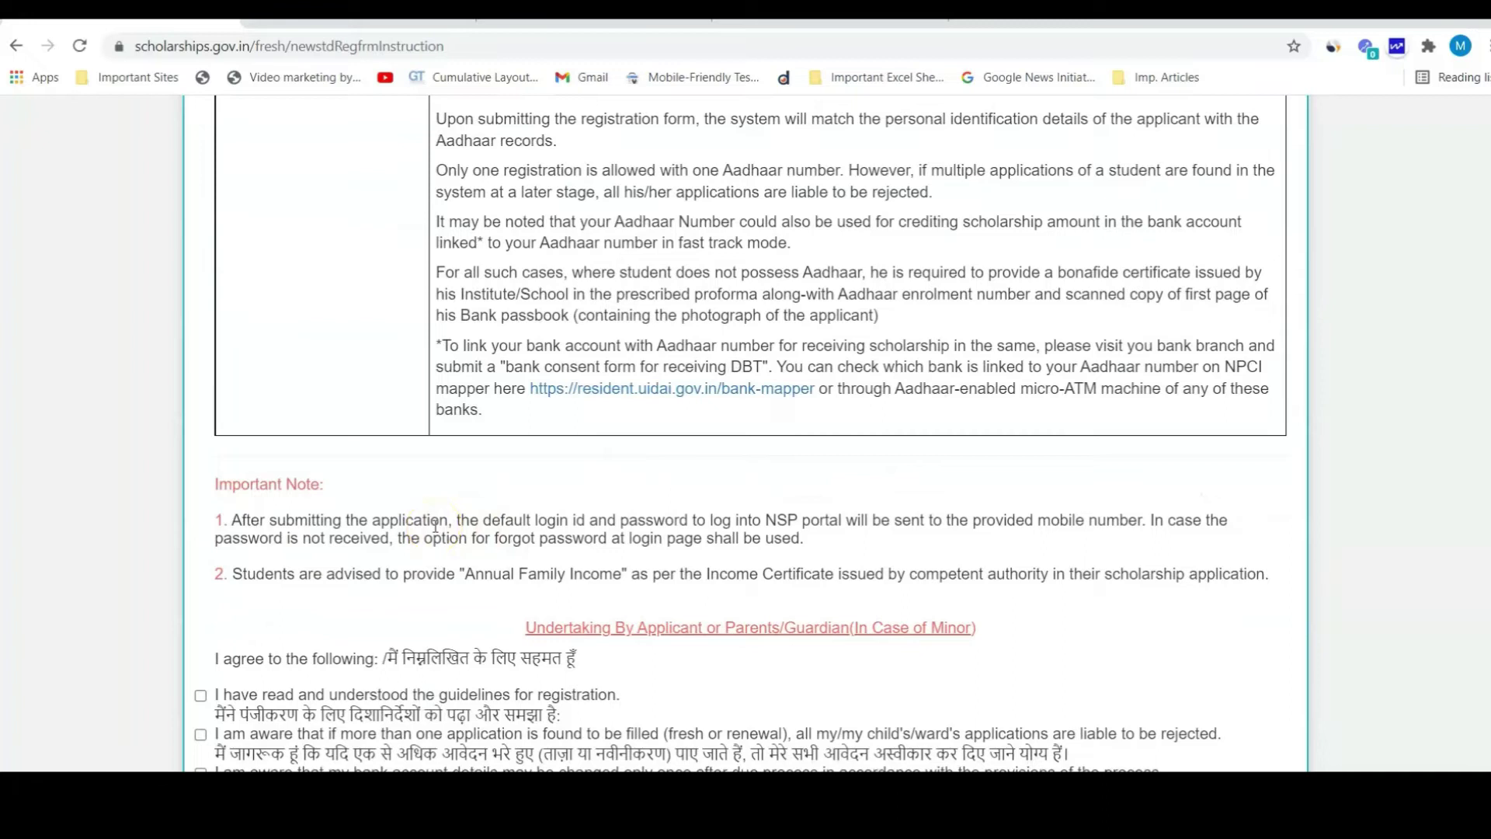
scroll(435, 526, "down", 1)
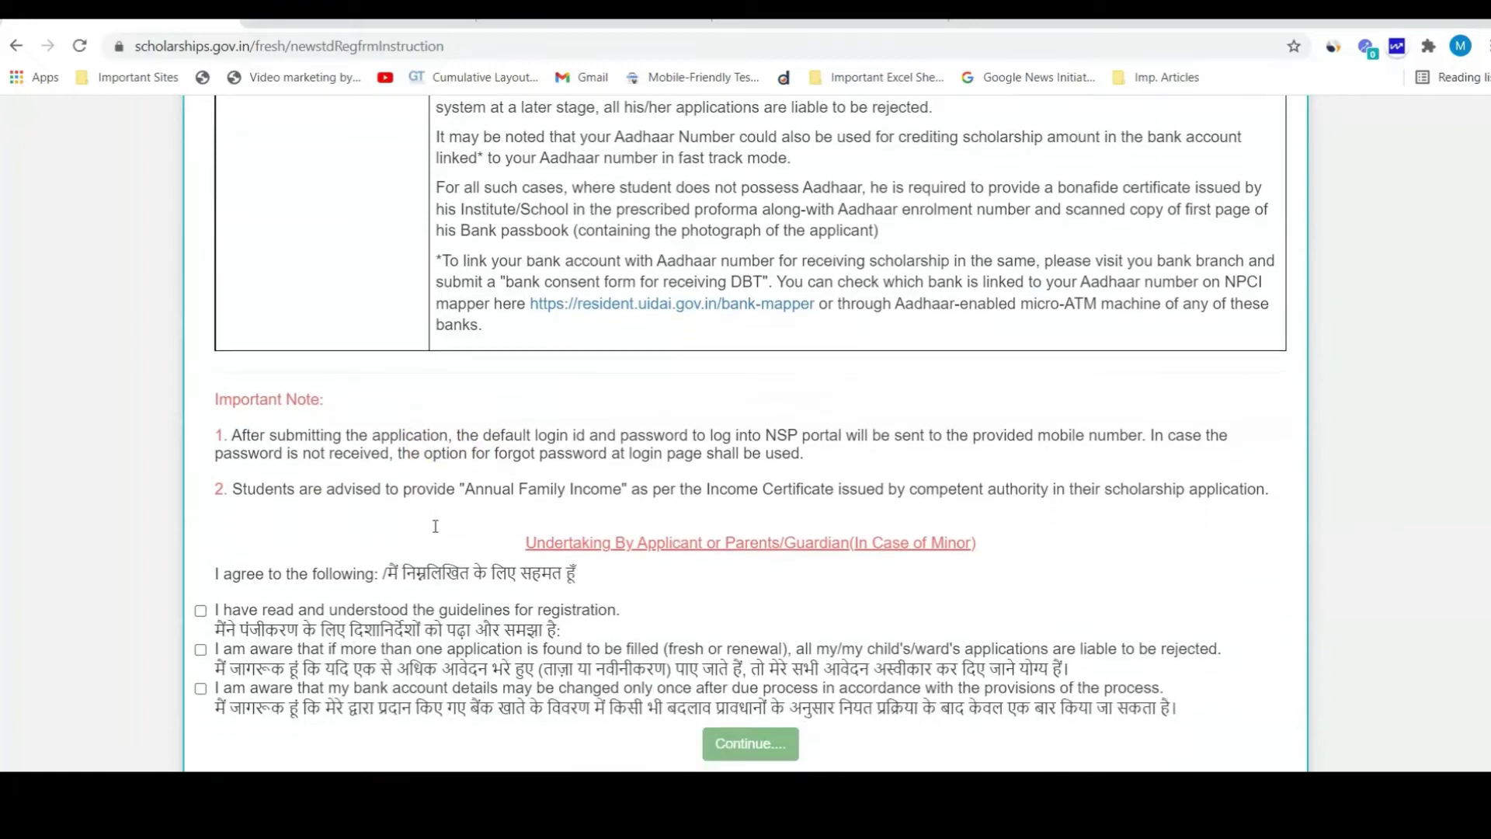
triple_click(431, 435)
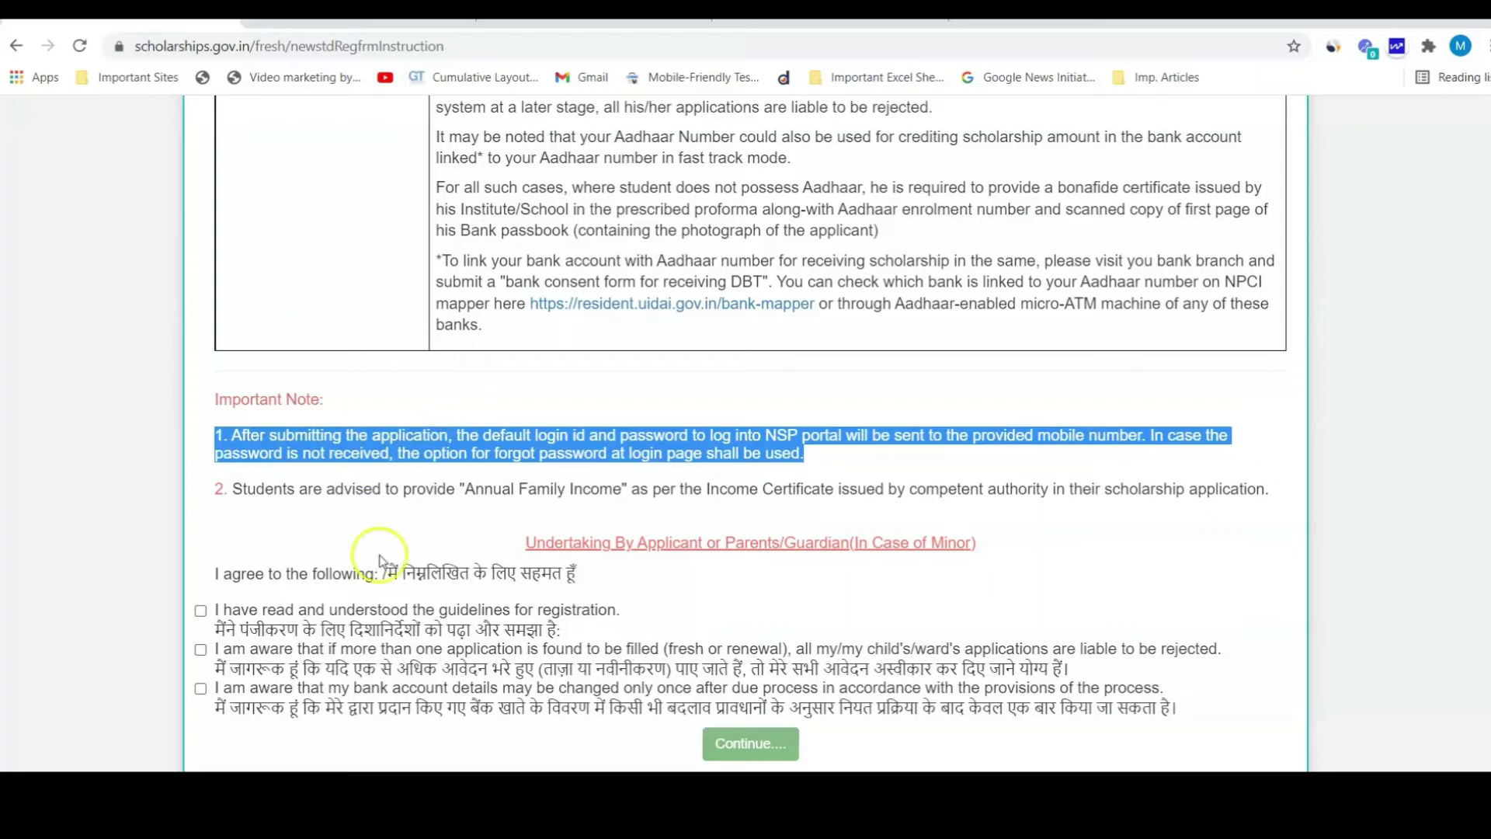
triple_click(386, 489)
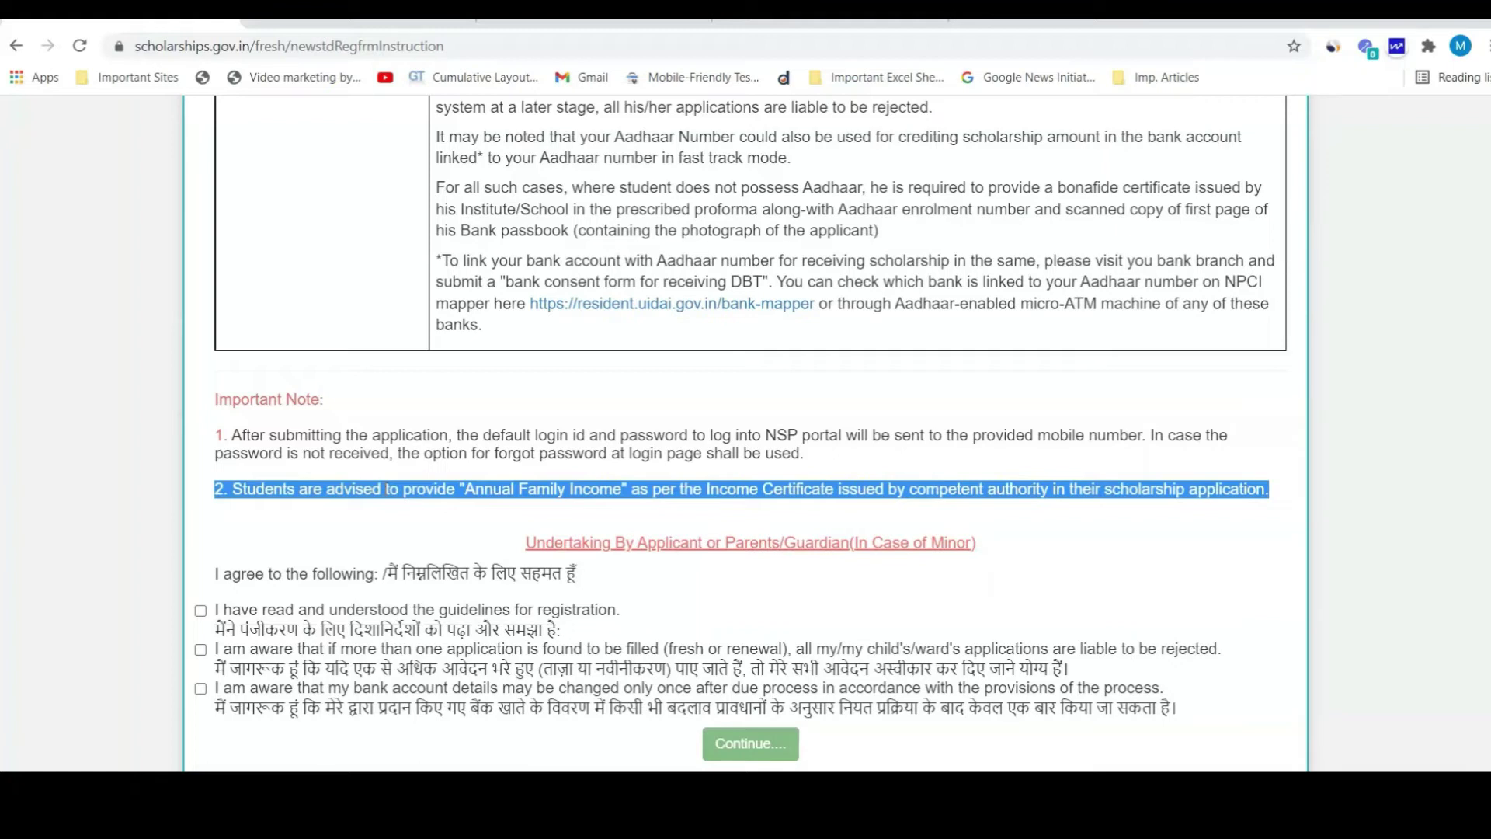
scroll(603, 322, "up", 2)
scroll(603, 322, "up", 15)
Tick the three registration undertakings and continue to the fresh registration form
left_click(201, 612)
left_click(201, 649)
left_click(200, 689)
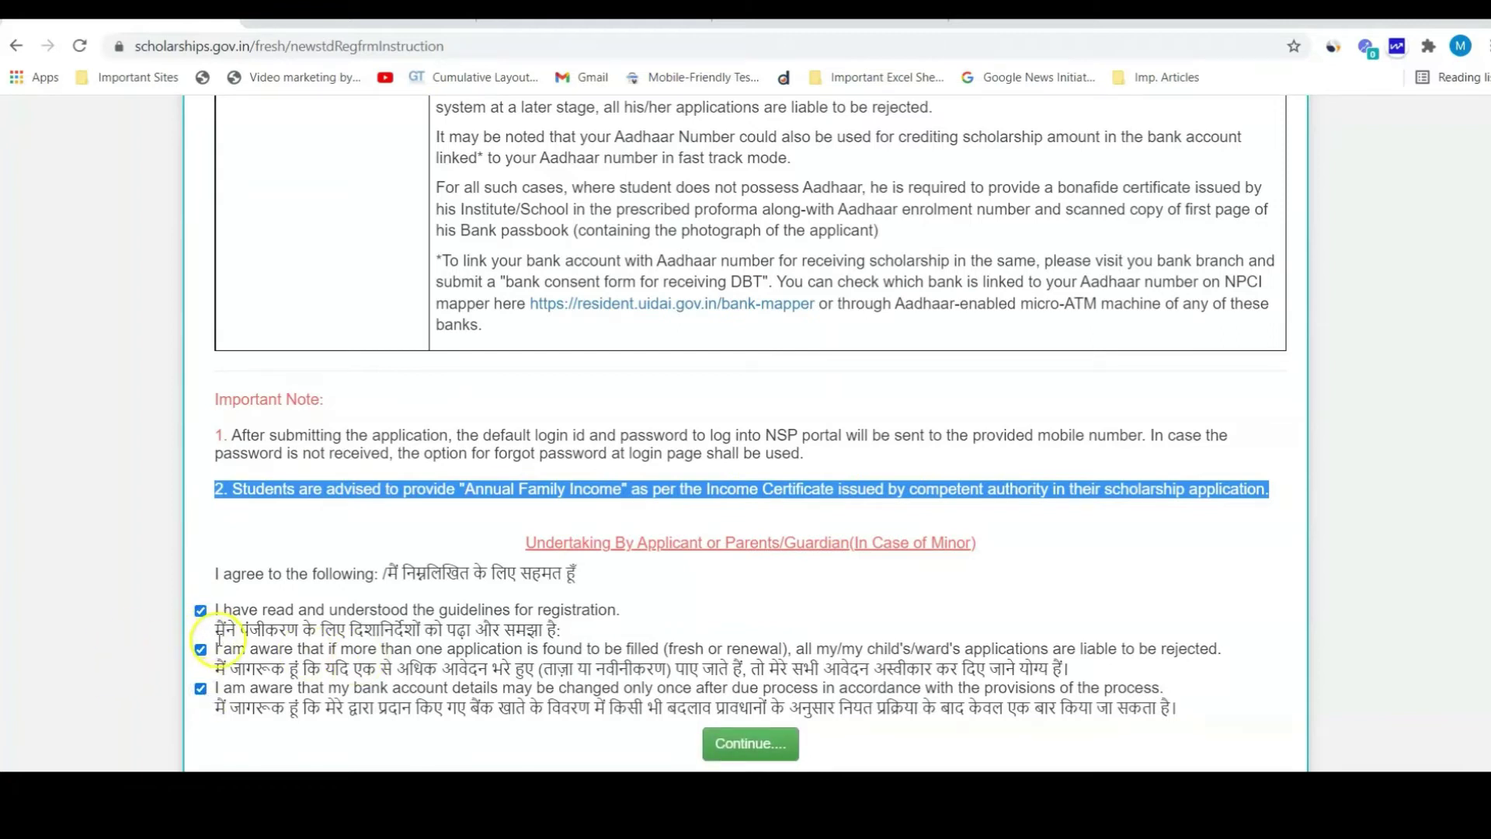
left_click(742, 744)
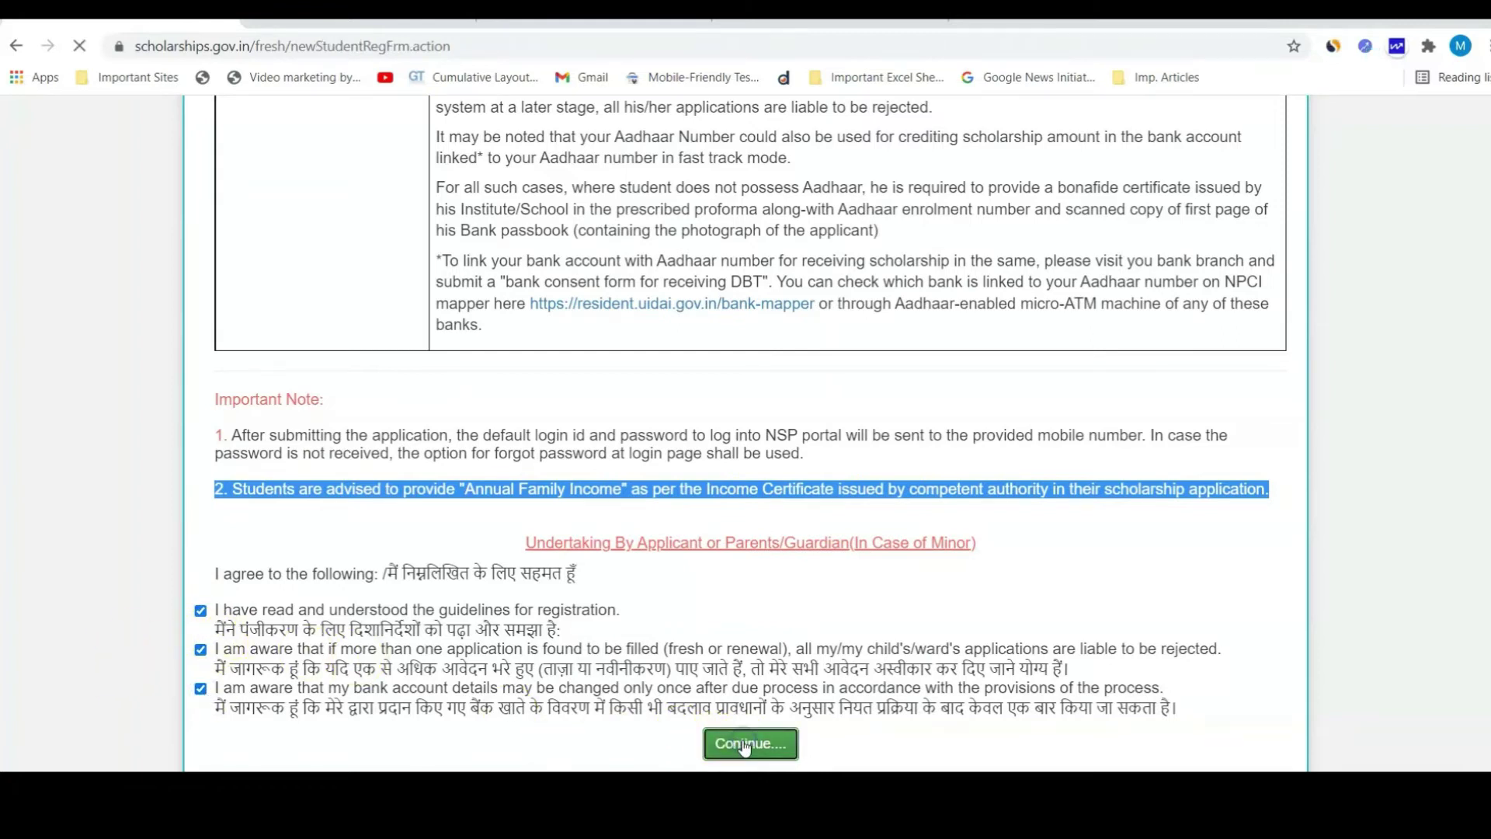
scroll(256, 593, "down", 2)
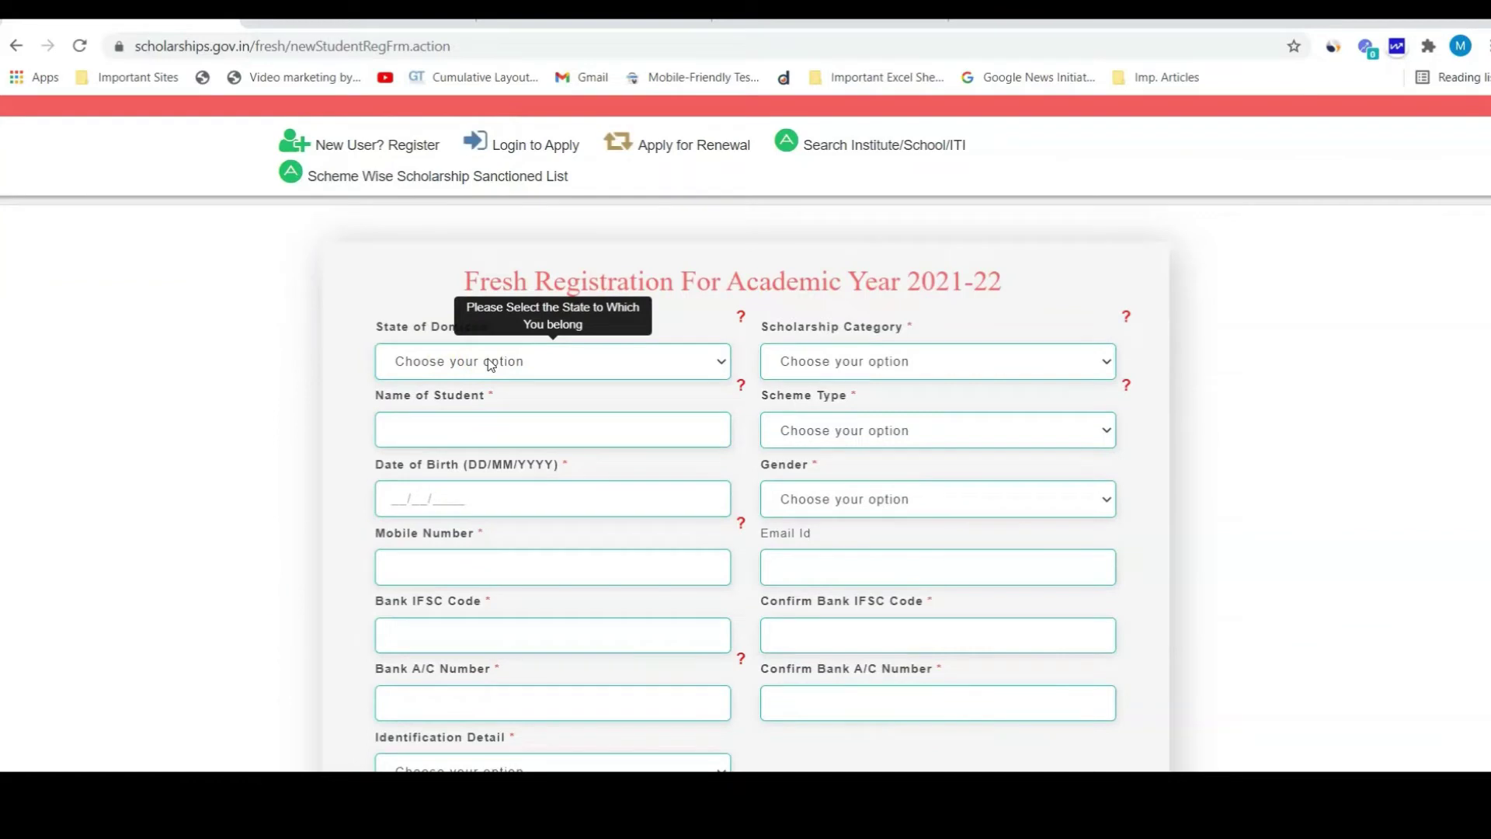
Set State of Domicile to PUNJAB and Scholarship Category to Pre Matric, leaving Scheme Type unchosen
left_click(488, 359)
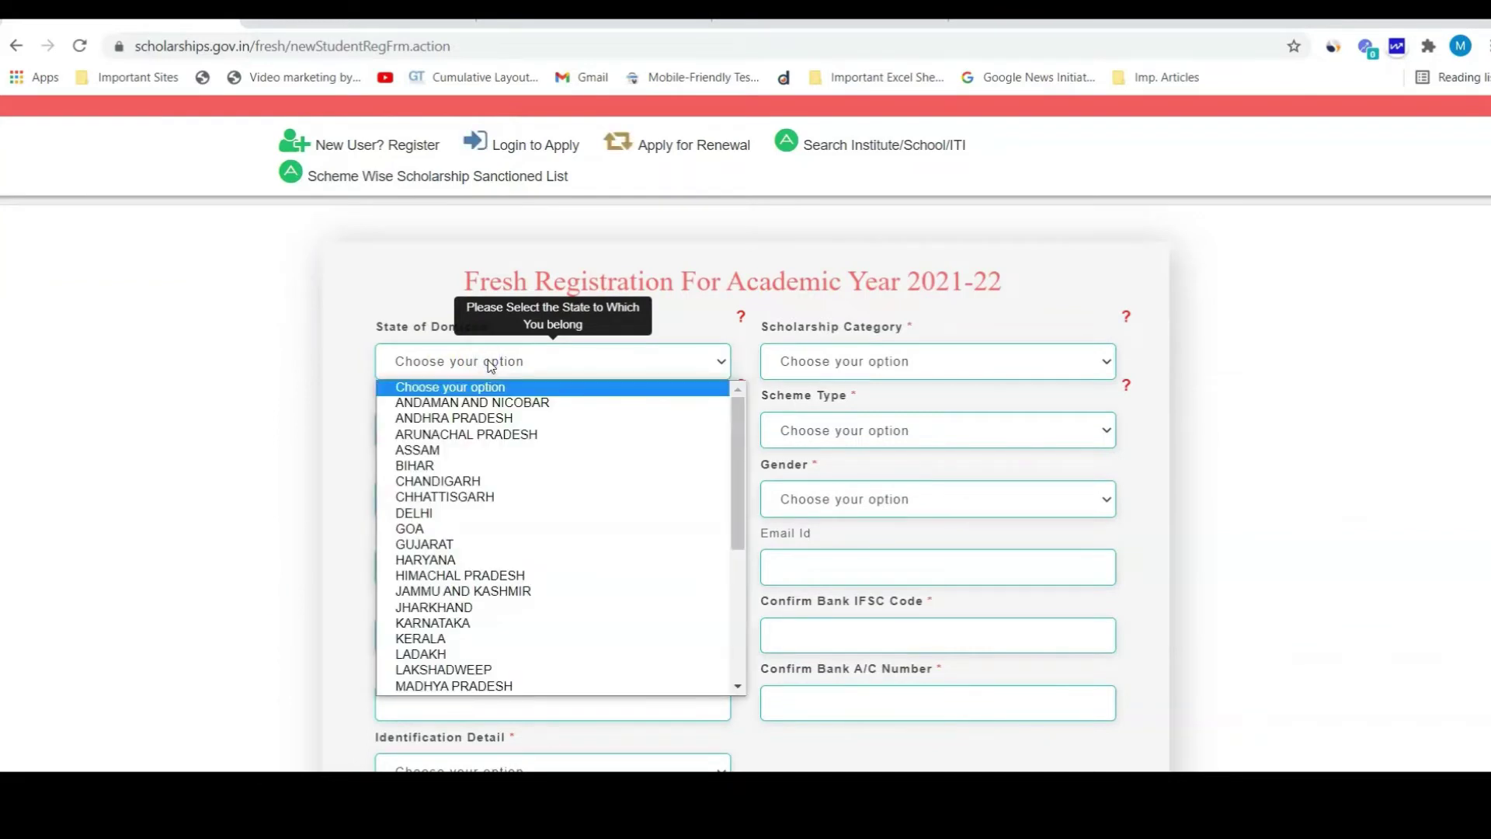
scroll(443, 637, "down", 4)
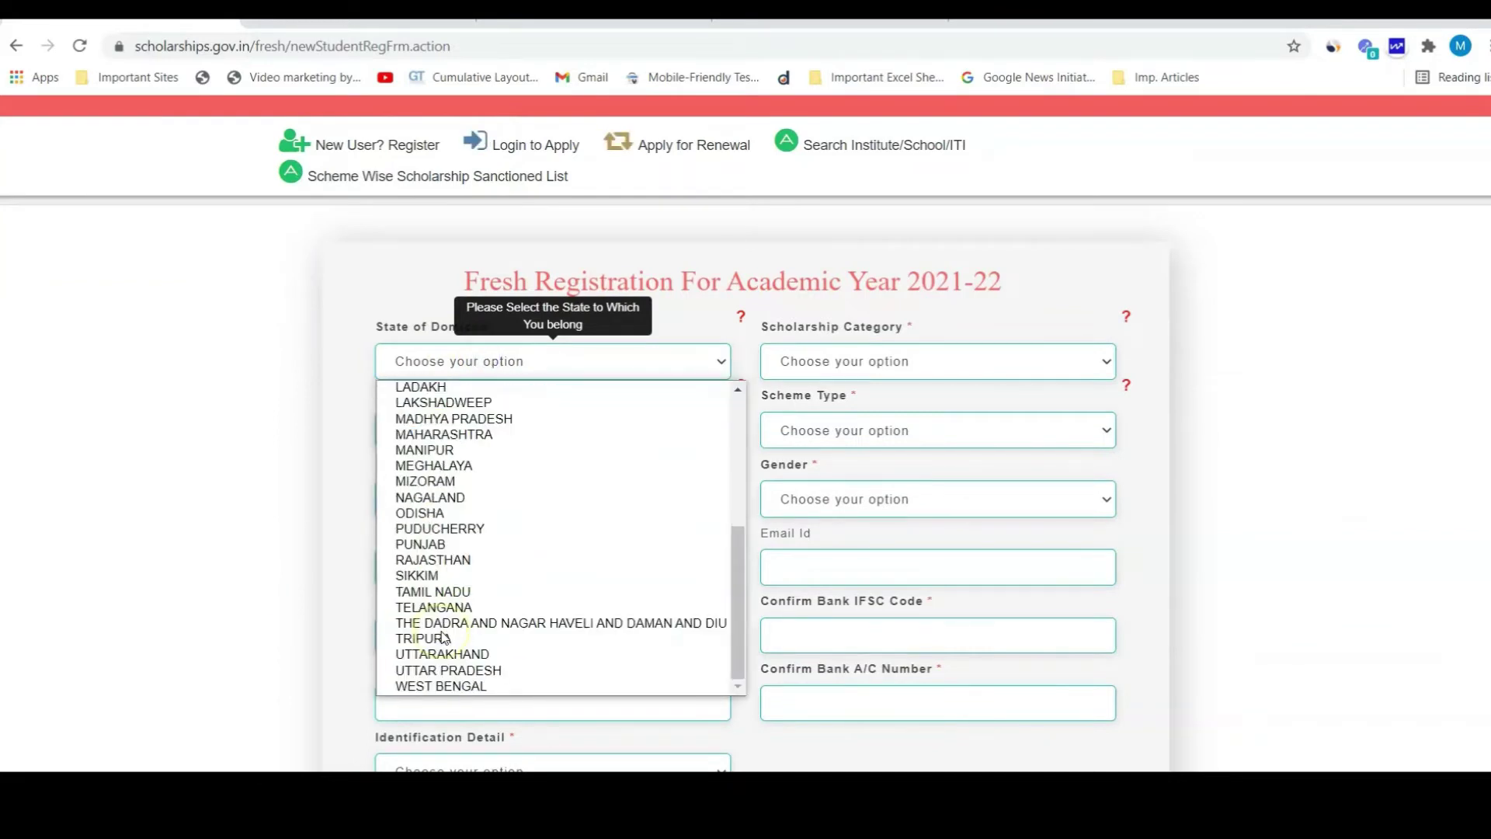
left_click(442, 543)
left_click(855, 358)
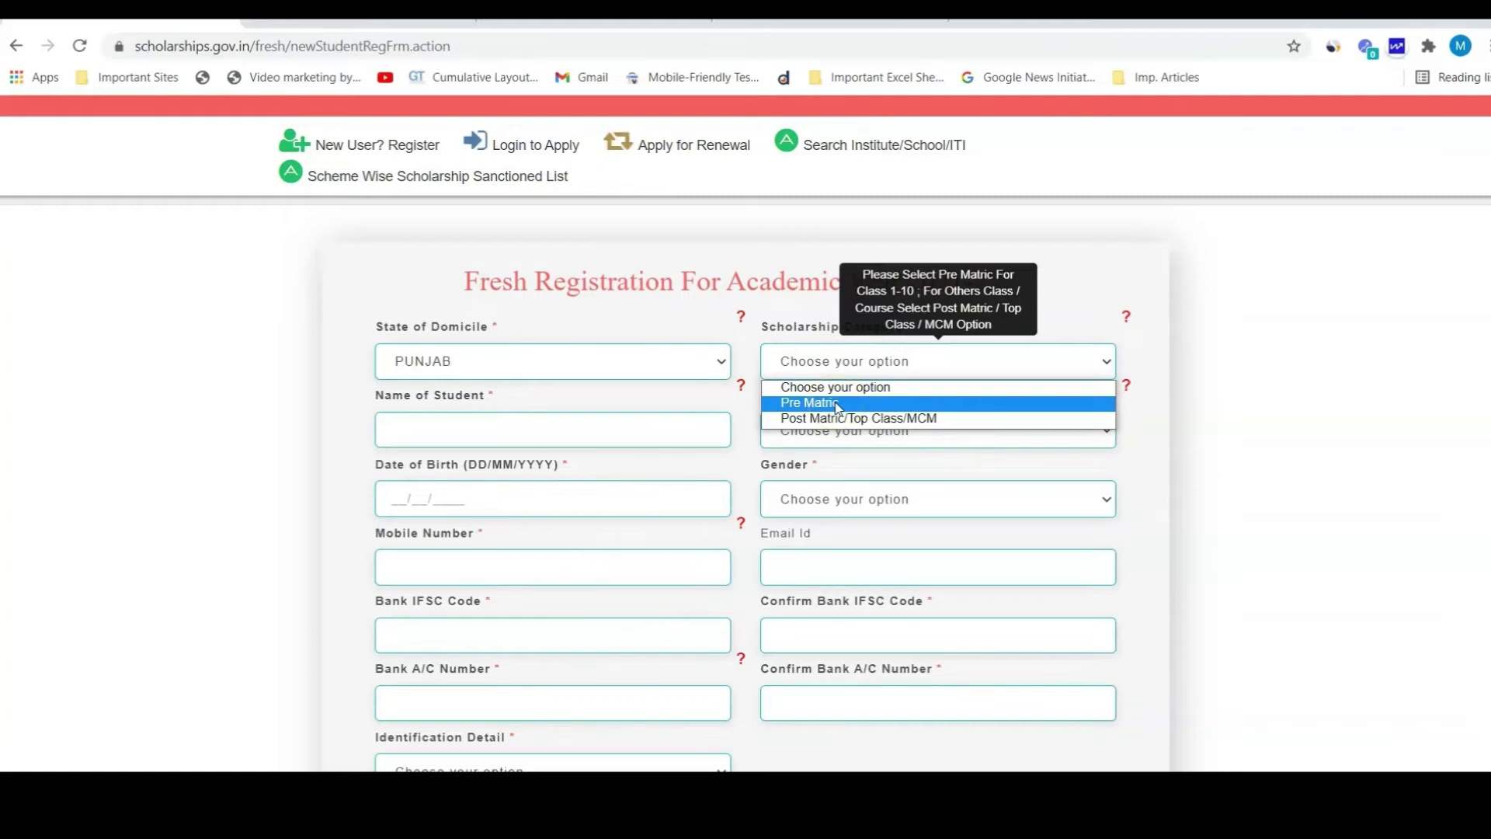
left_click(834, 406)
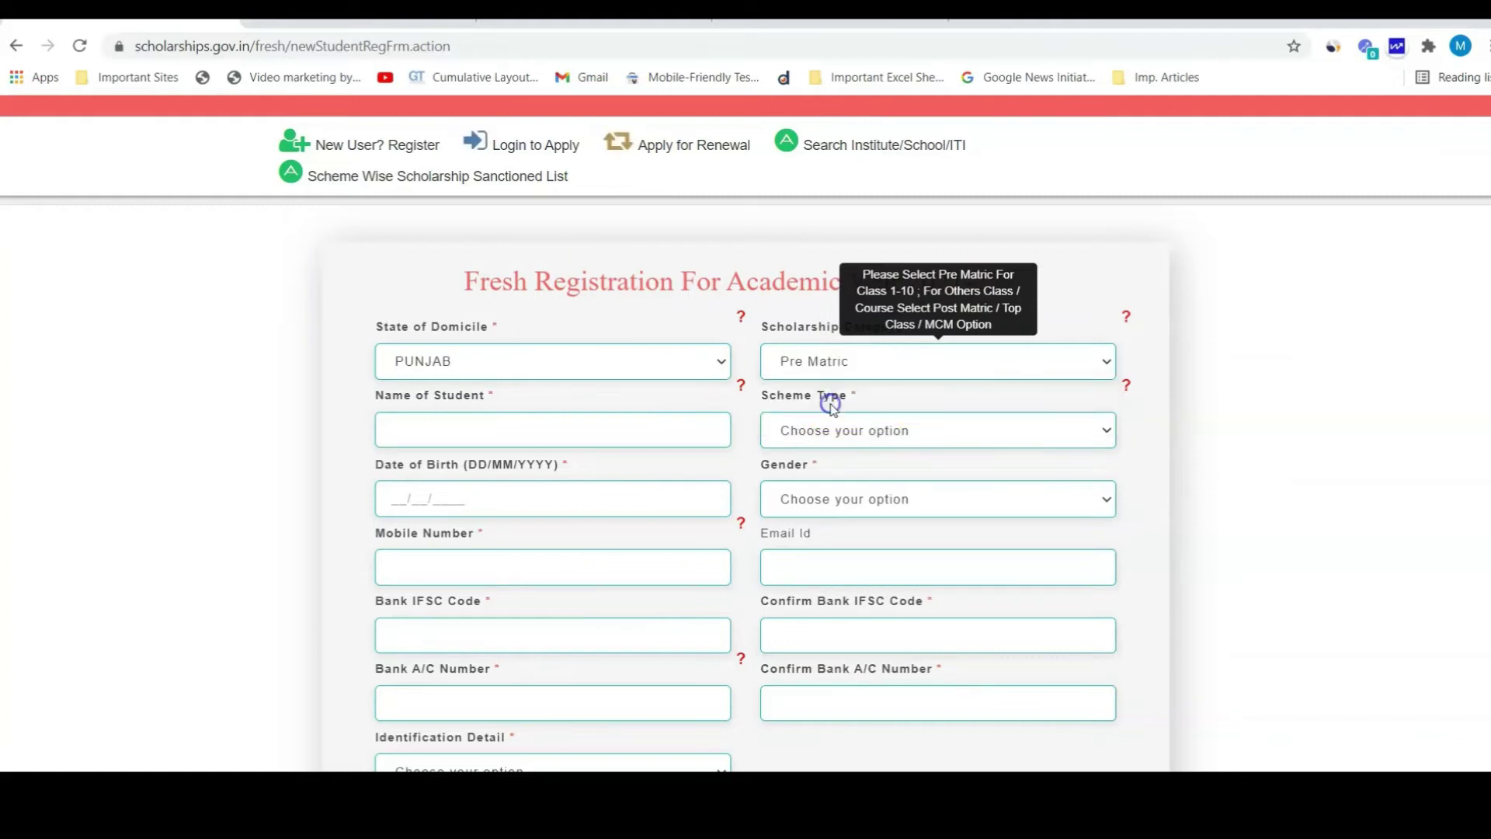
triple_click(830, 405)
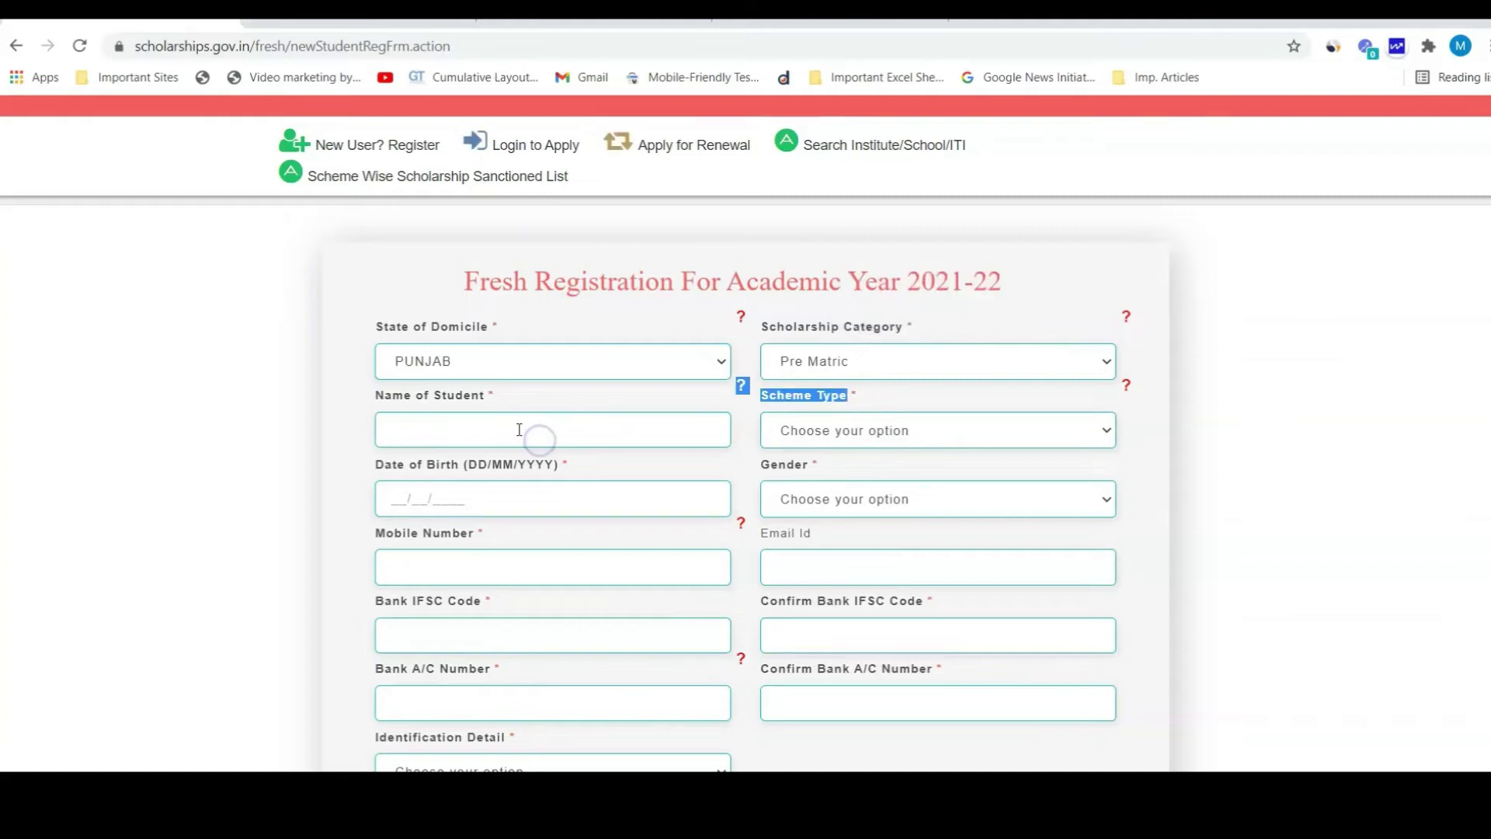
left_click(813, 432)
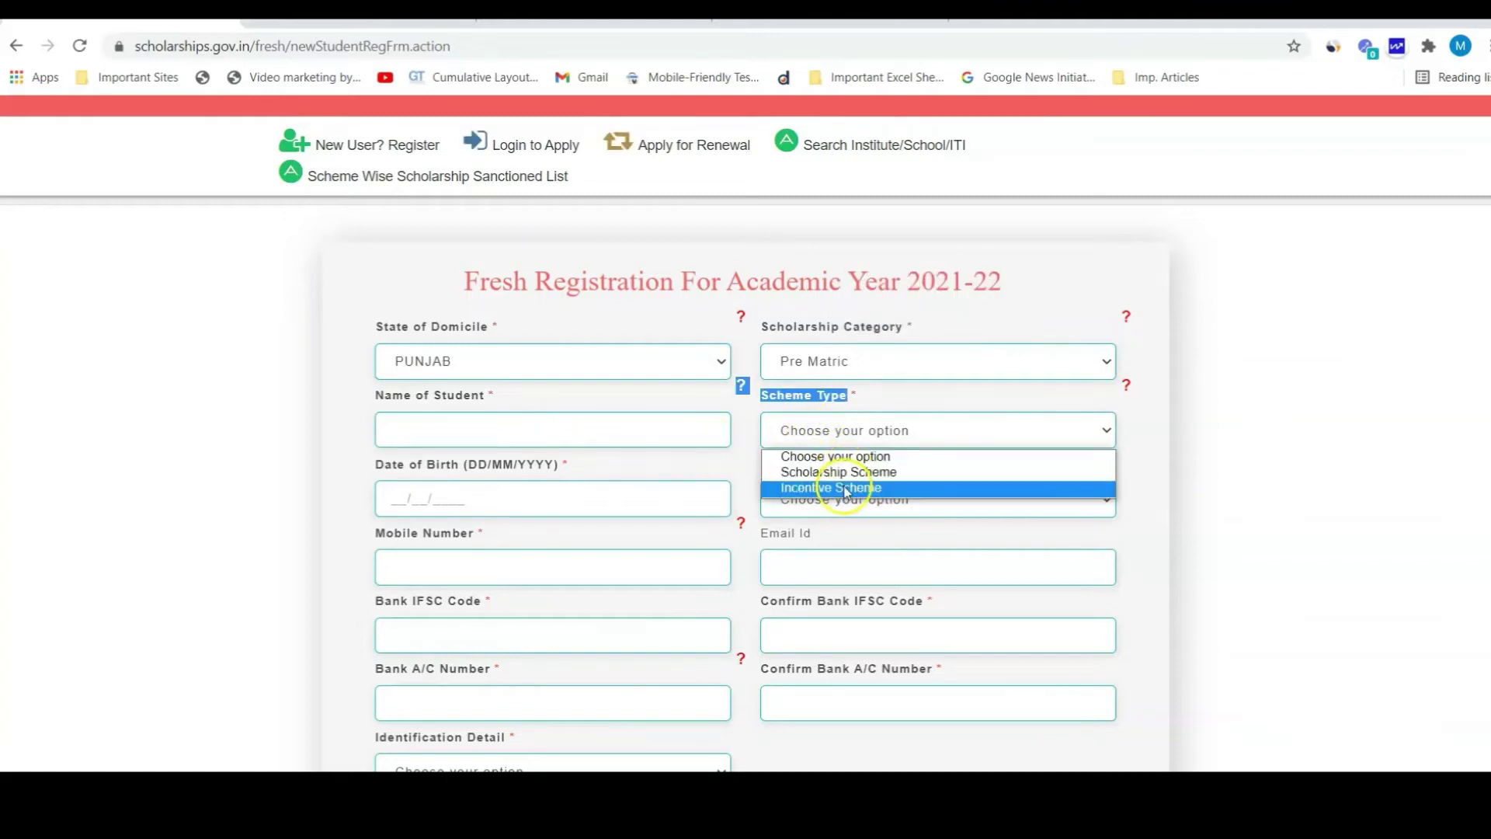
left_click(1154, 423)
scroll(1154, 424, "down", 2)
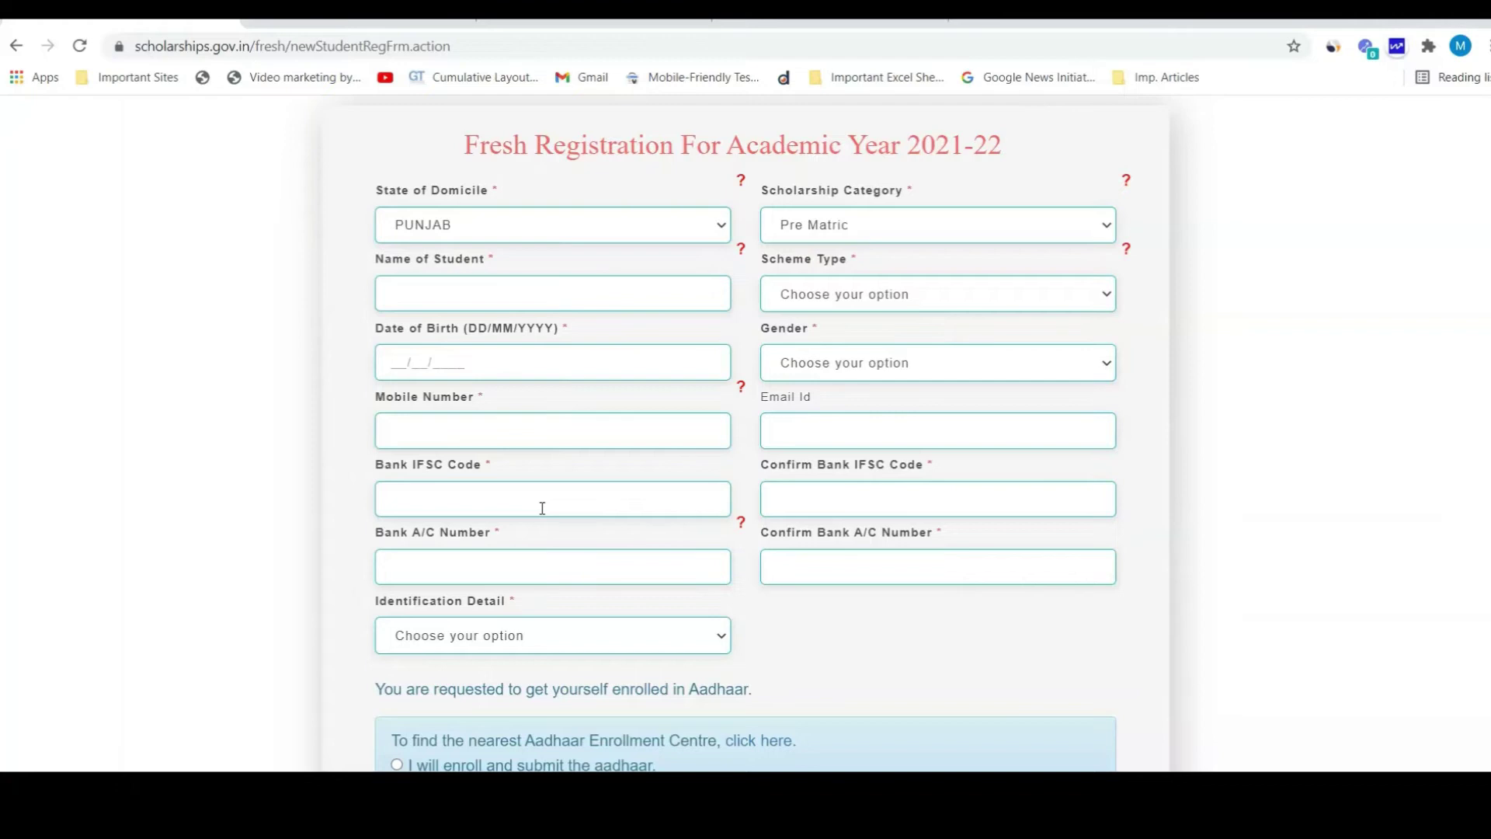
In a new tab, search Google for the Bank of Baroda Najafgarh IFSC code
key("ctrl+t")
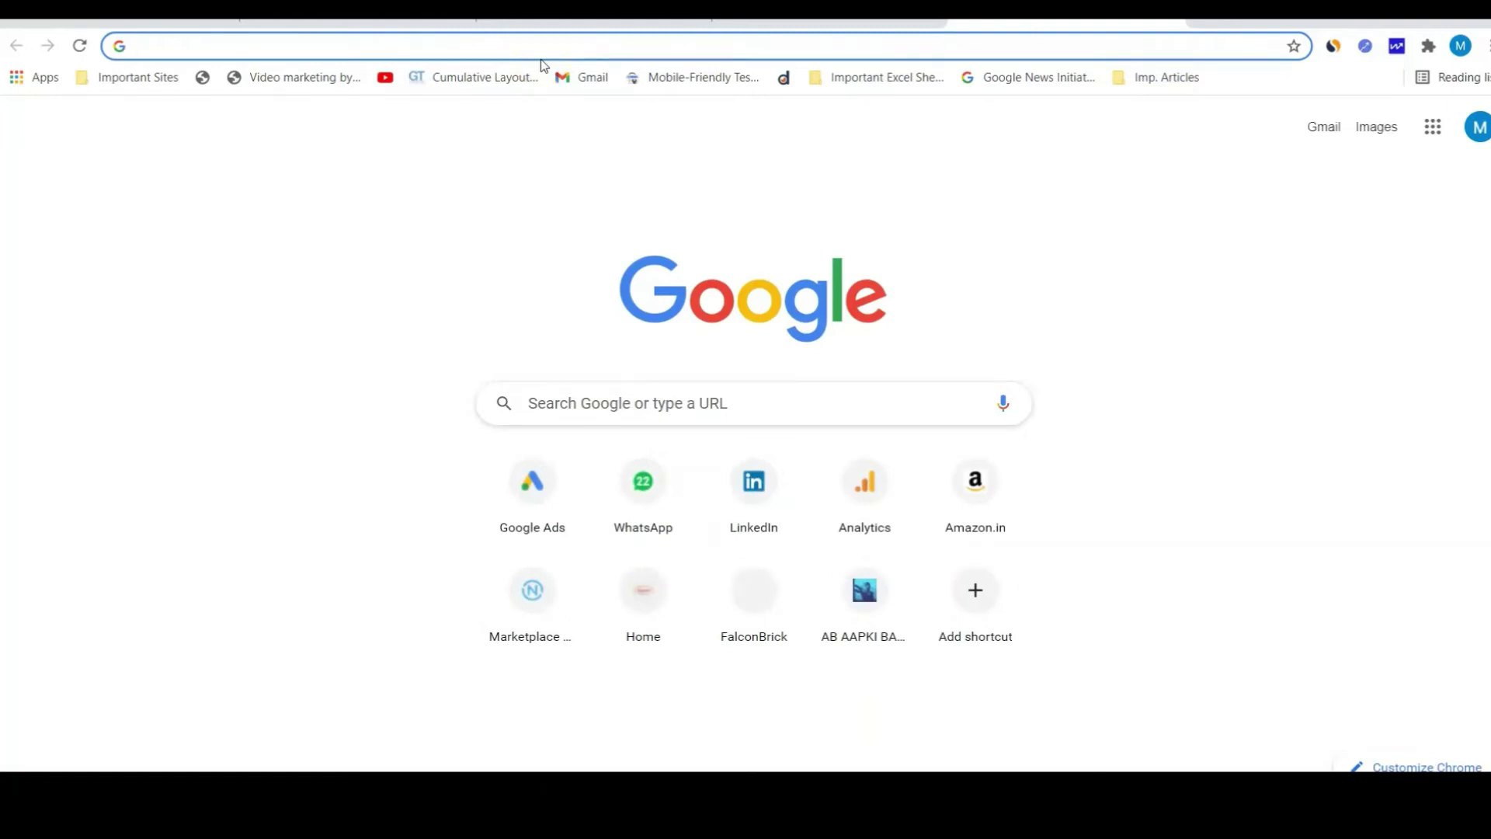
type("BANK")
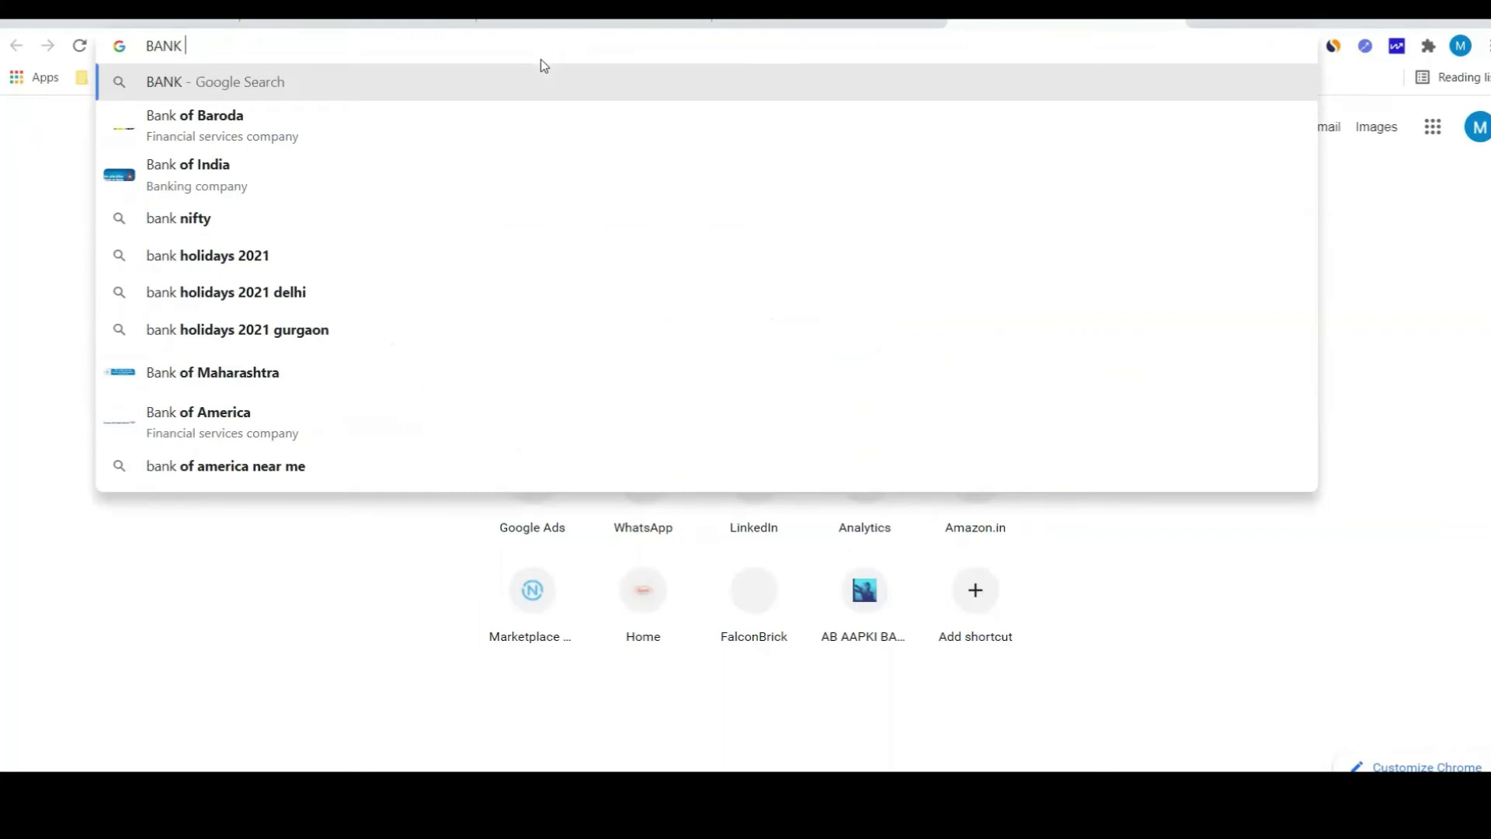
key("Down")
type("IF")
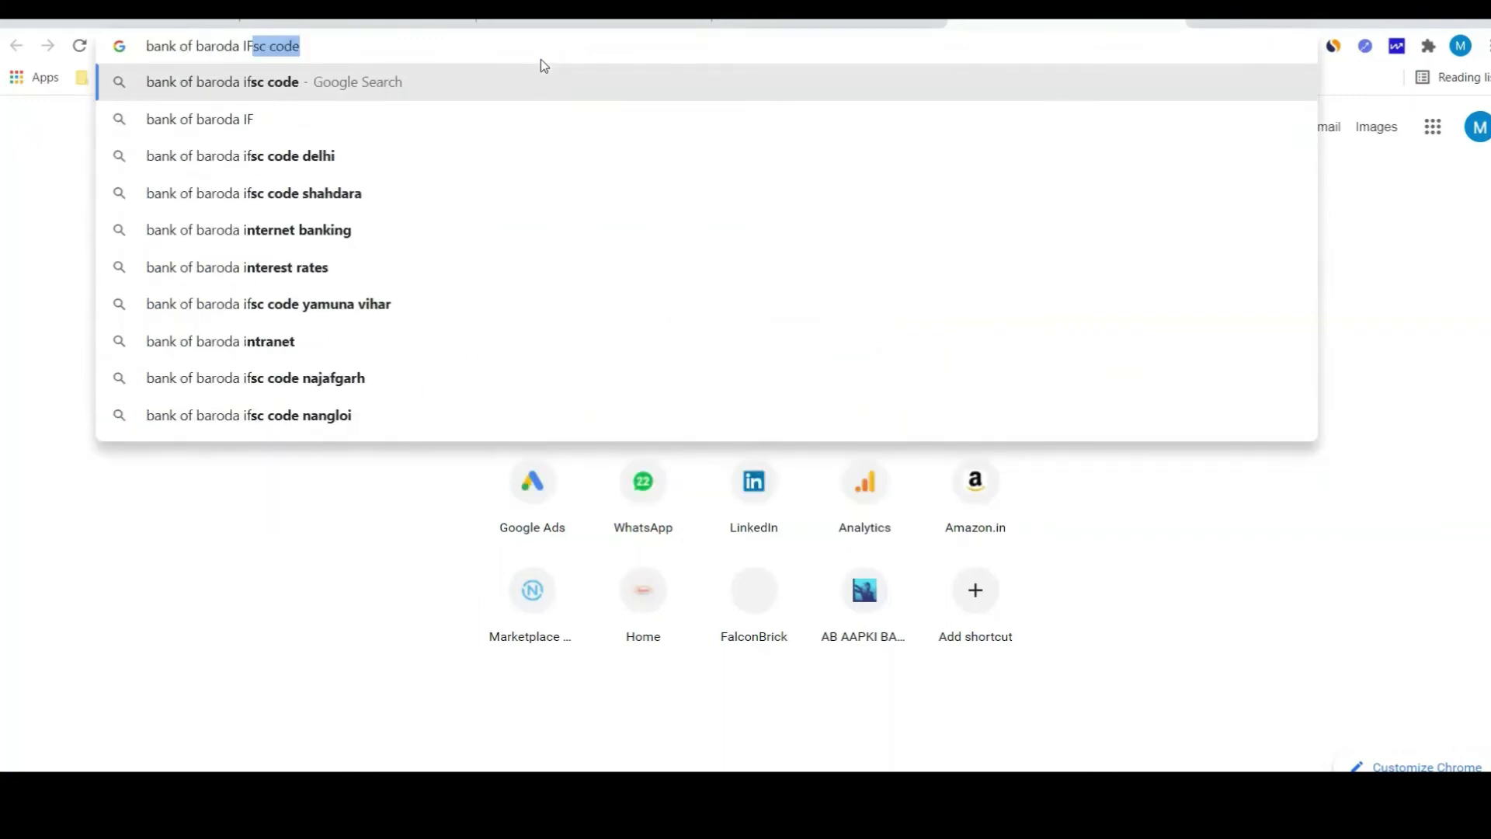
type("SC")
key("Down")
key("Down")
key("Down")
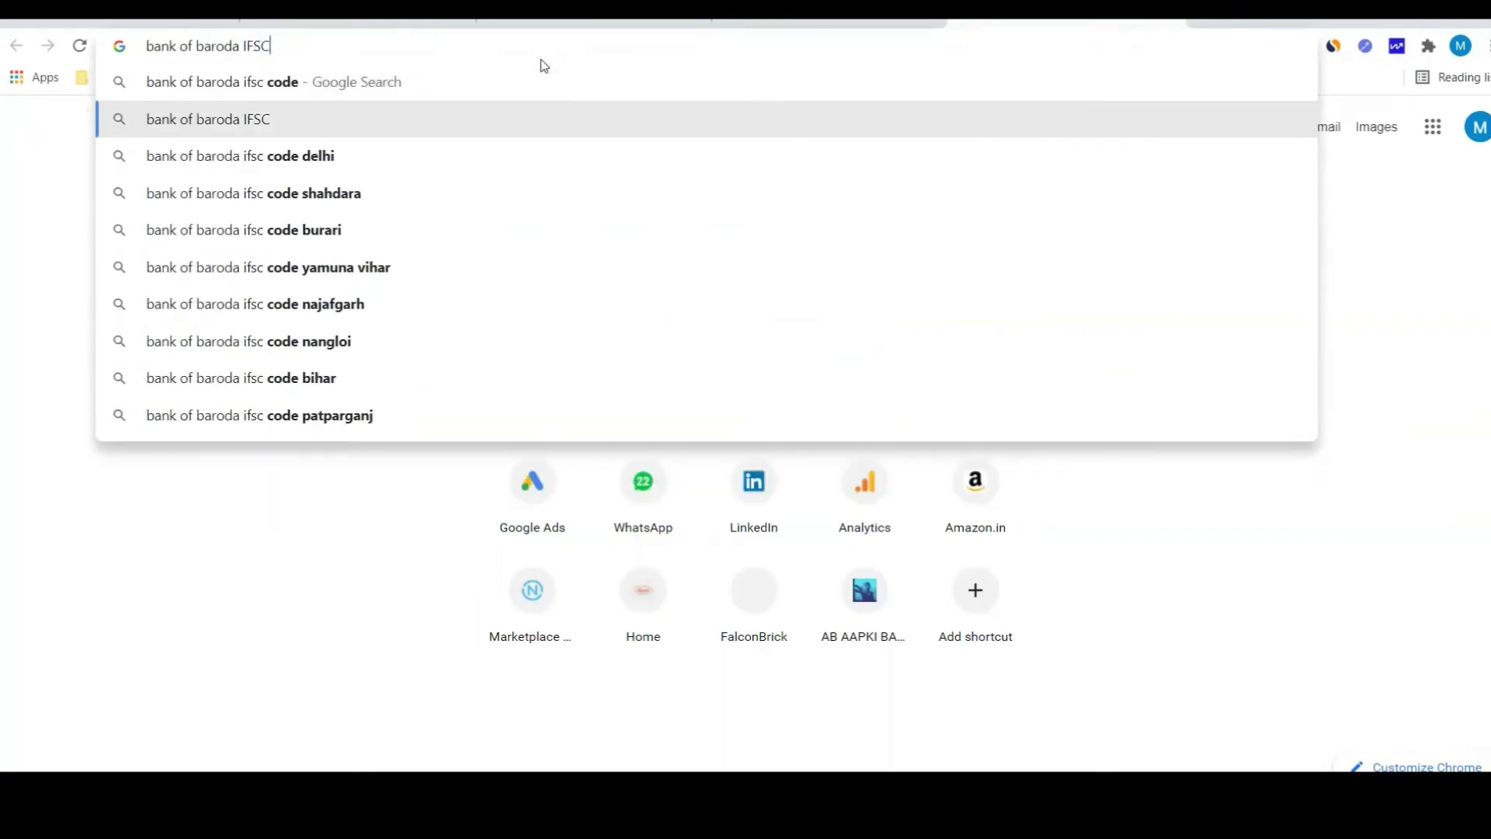
key("Down")
key("Down")
key("Down")
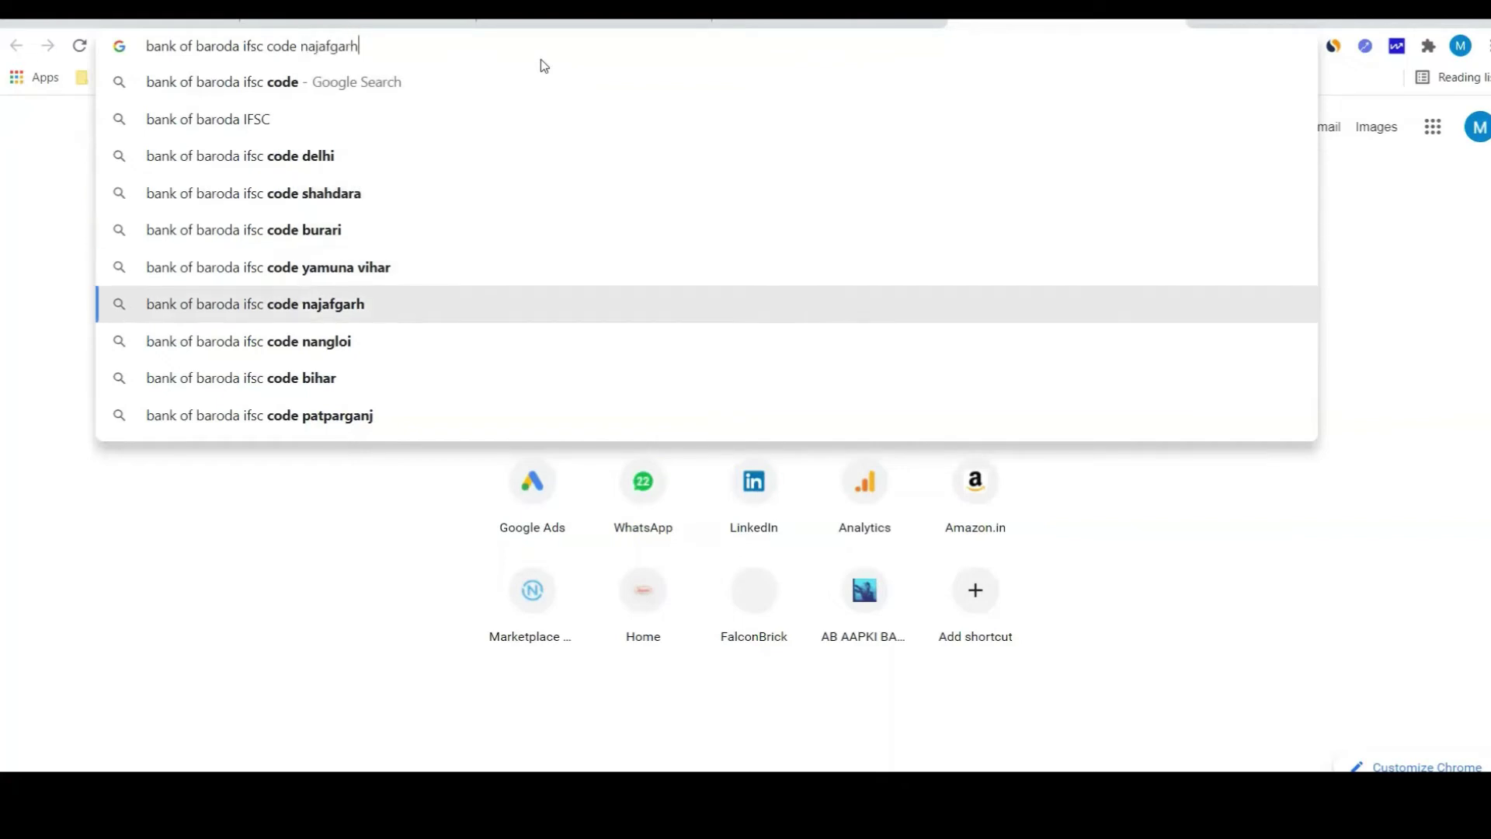
key("Return")
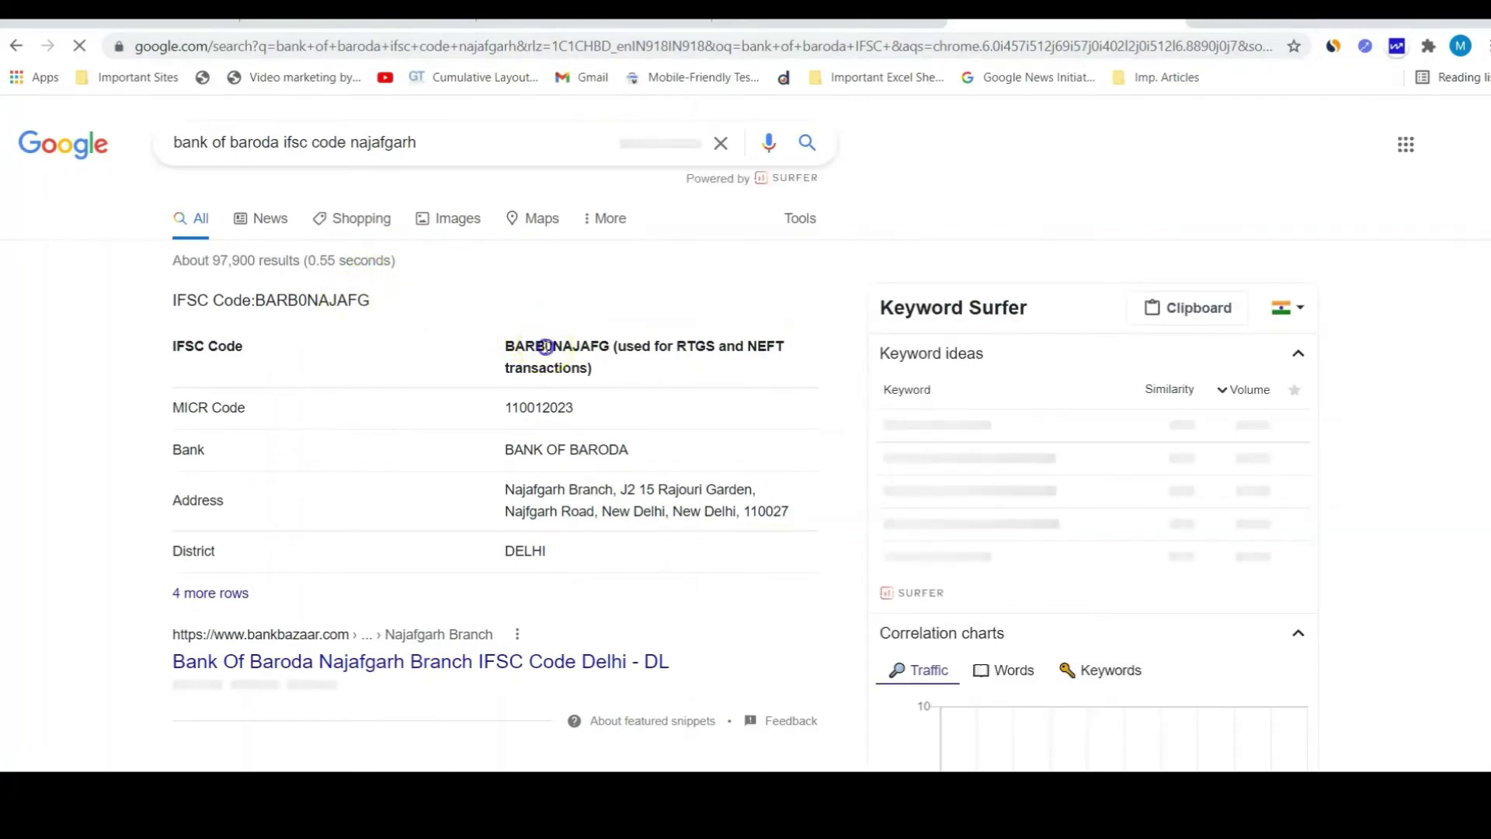
Highlight the IFSC code BARB0NAJAFG and branch address, then return to the registration form
triple_click(546, 346)
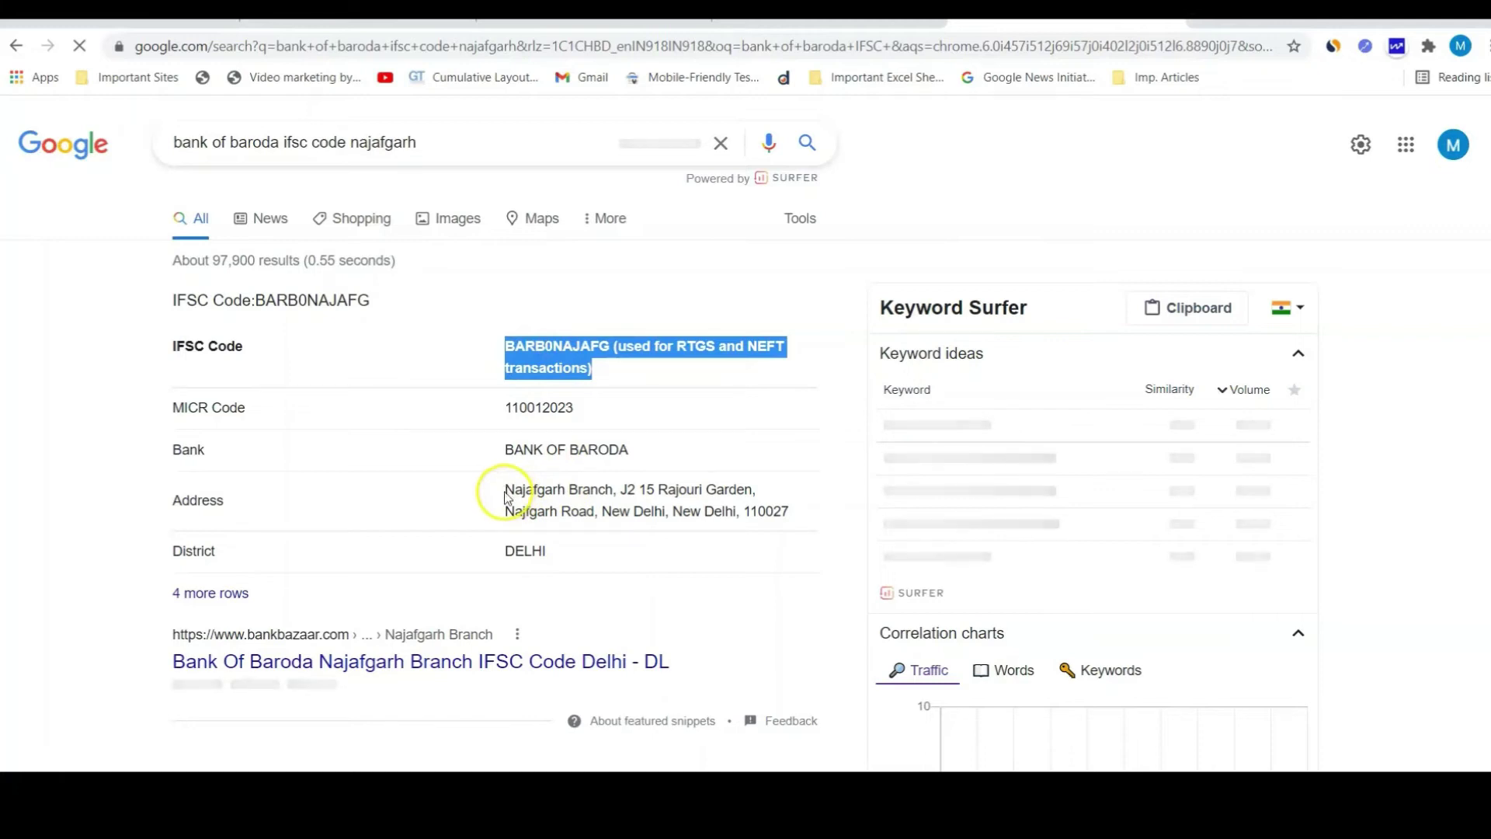
left_click_drag(507, 493, 599, 492)
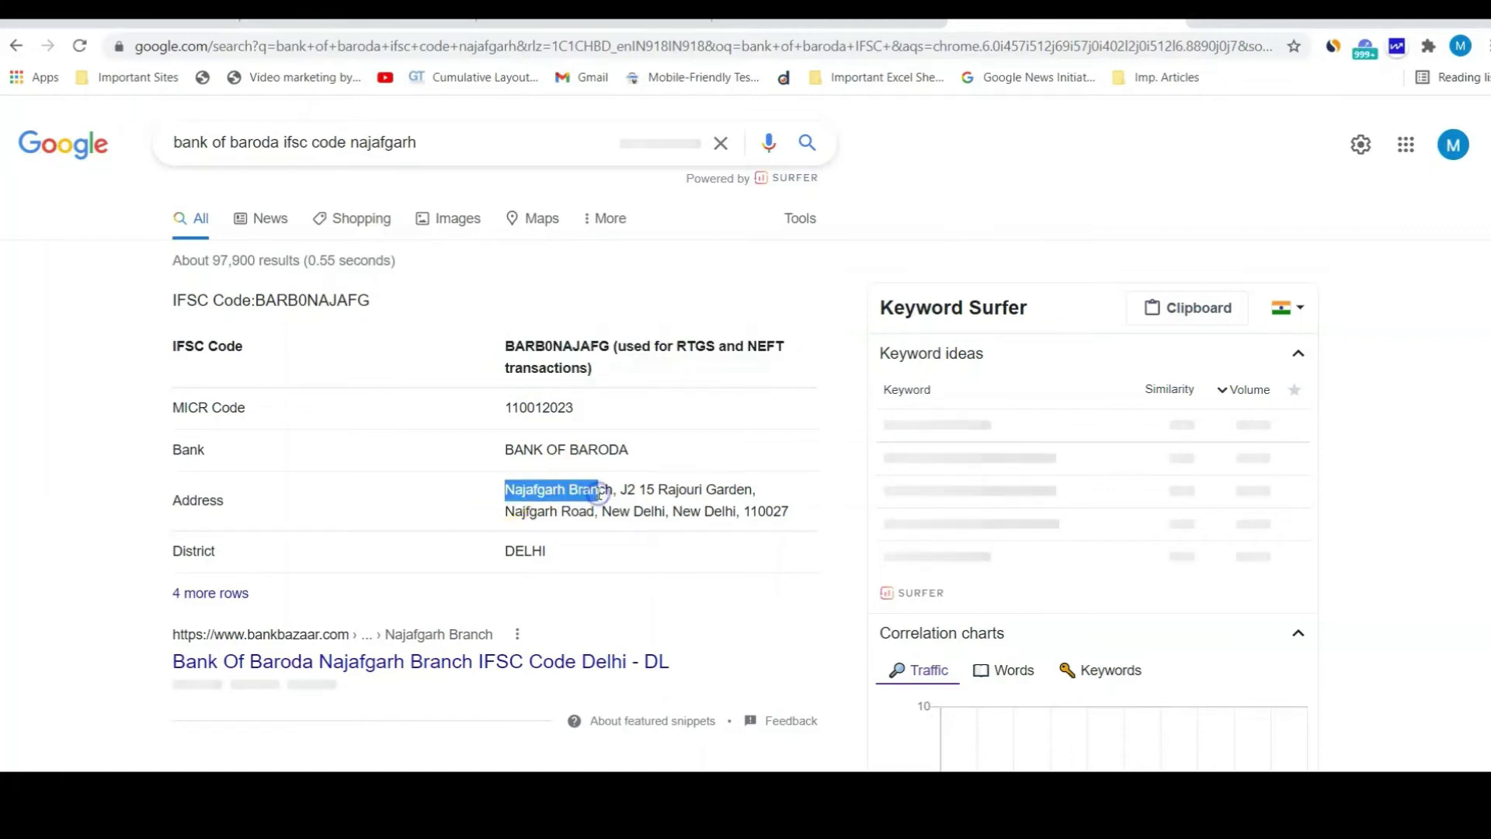
left_click(631, 490)
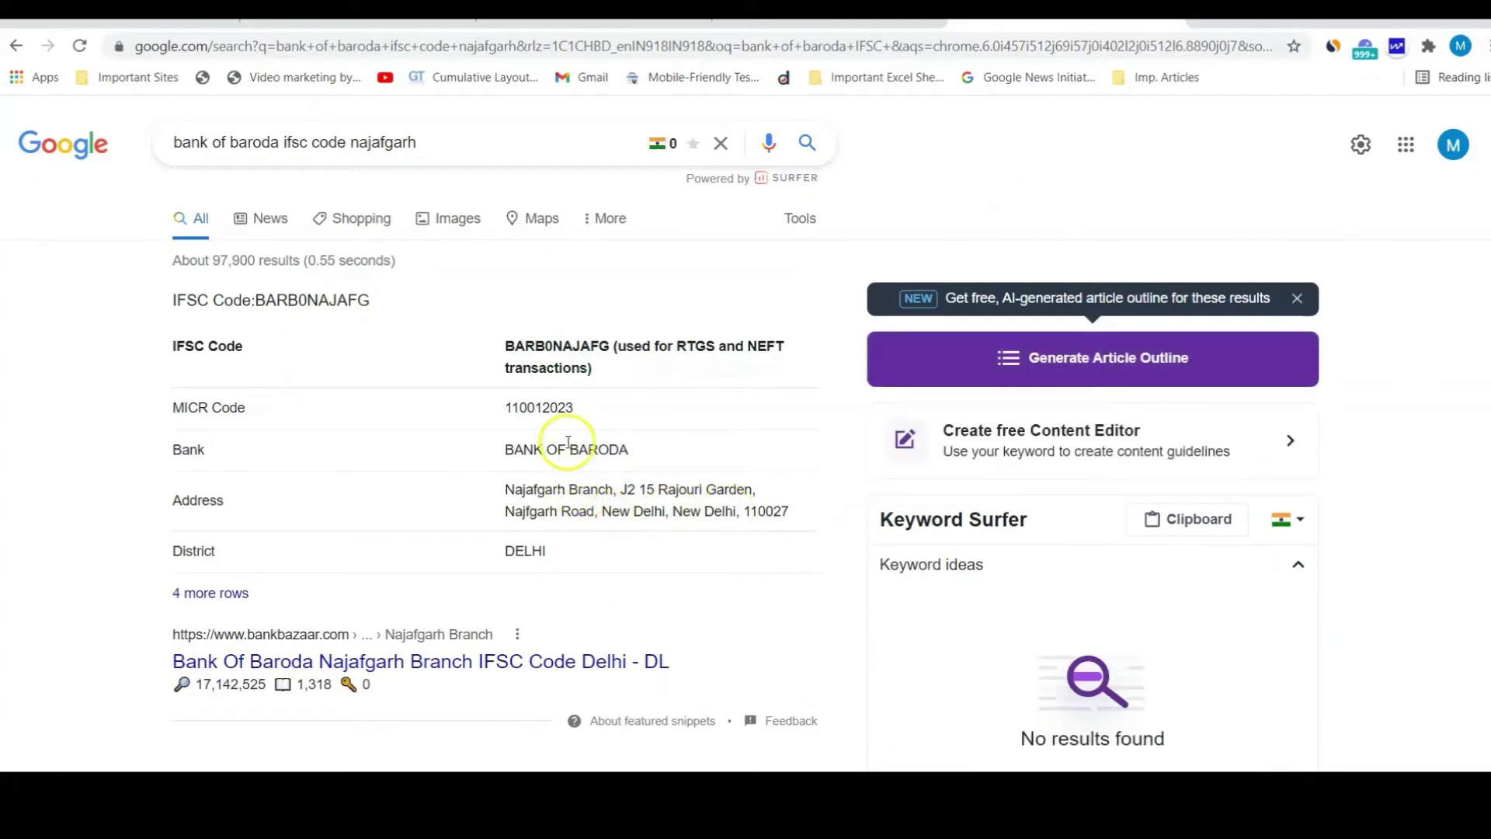
double_click(576, 510)
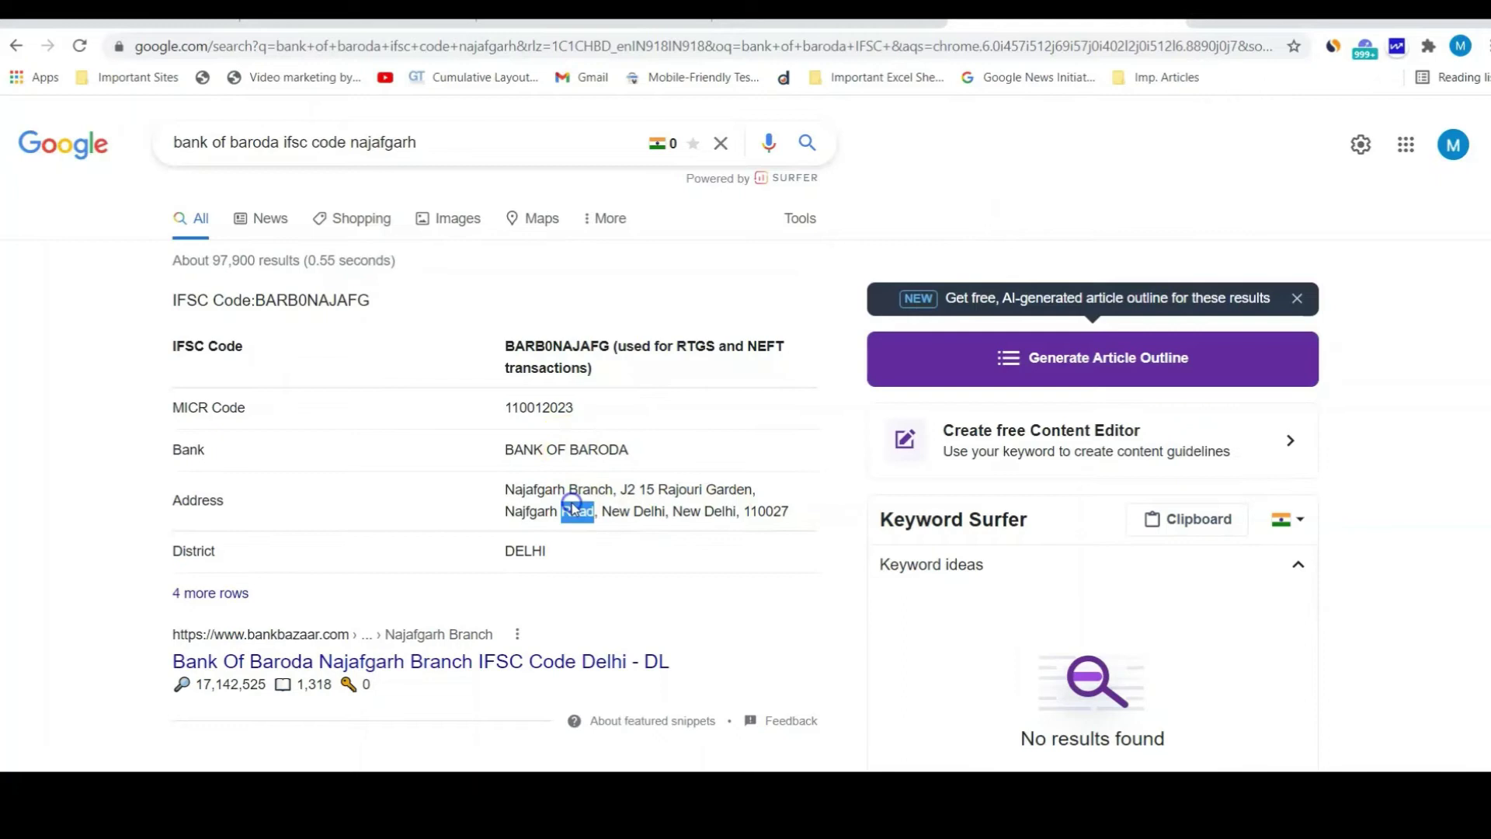
double_click(541, 345)
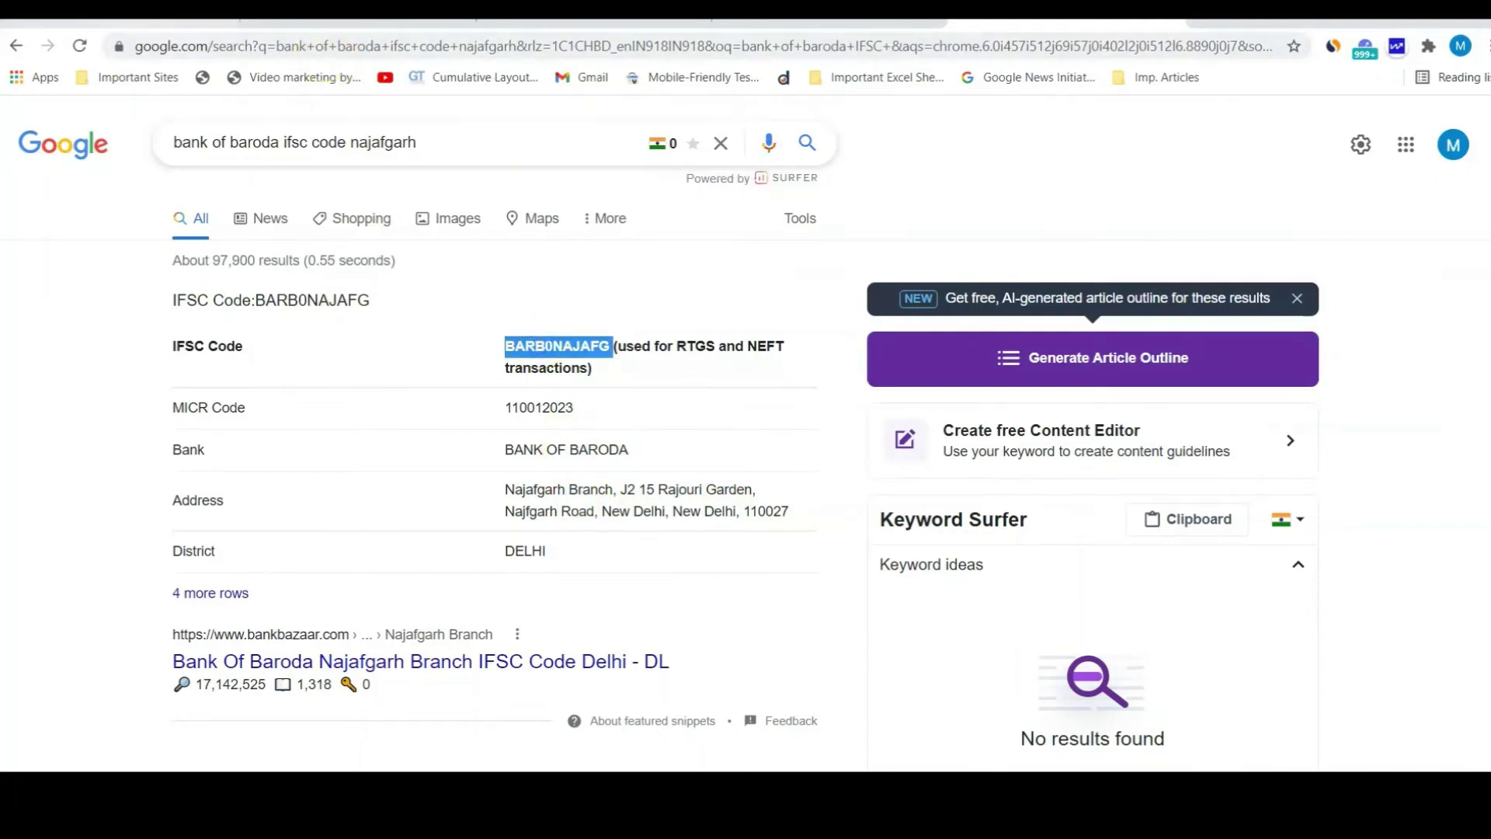
left_click(178, 20)
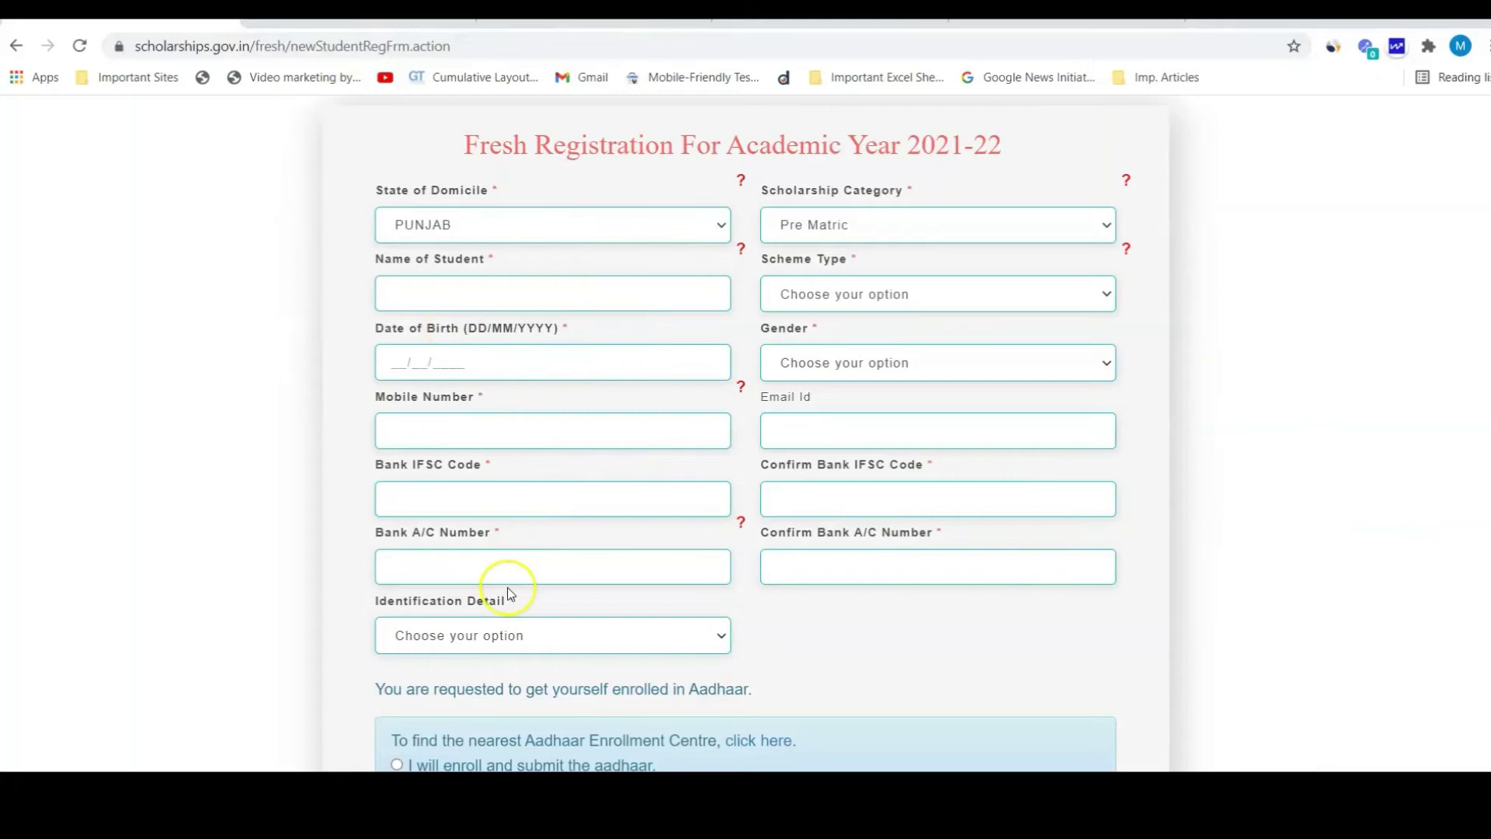
scroll(515, 539, "down", 2)
Choose an identification detail type, dismiss the invalid date-of-birth alert, and enter the captcha
left_click(525, 494)
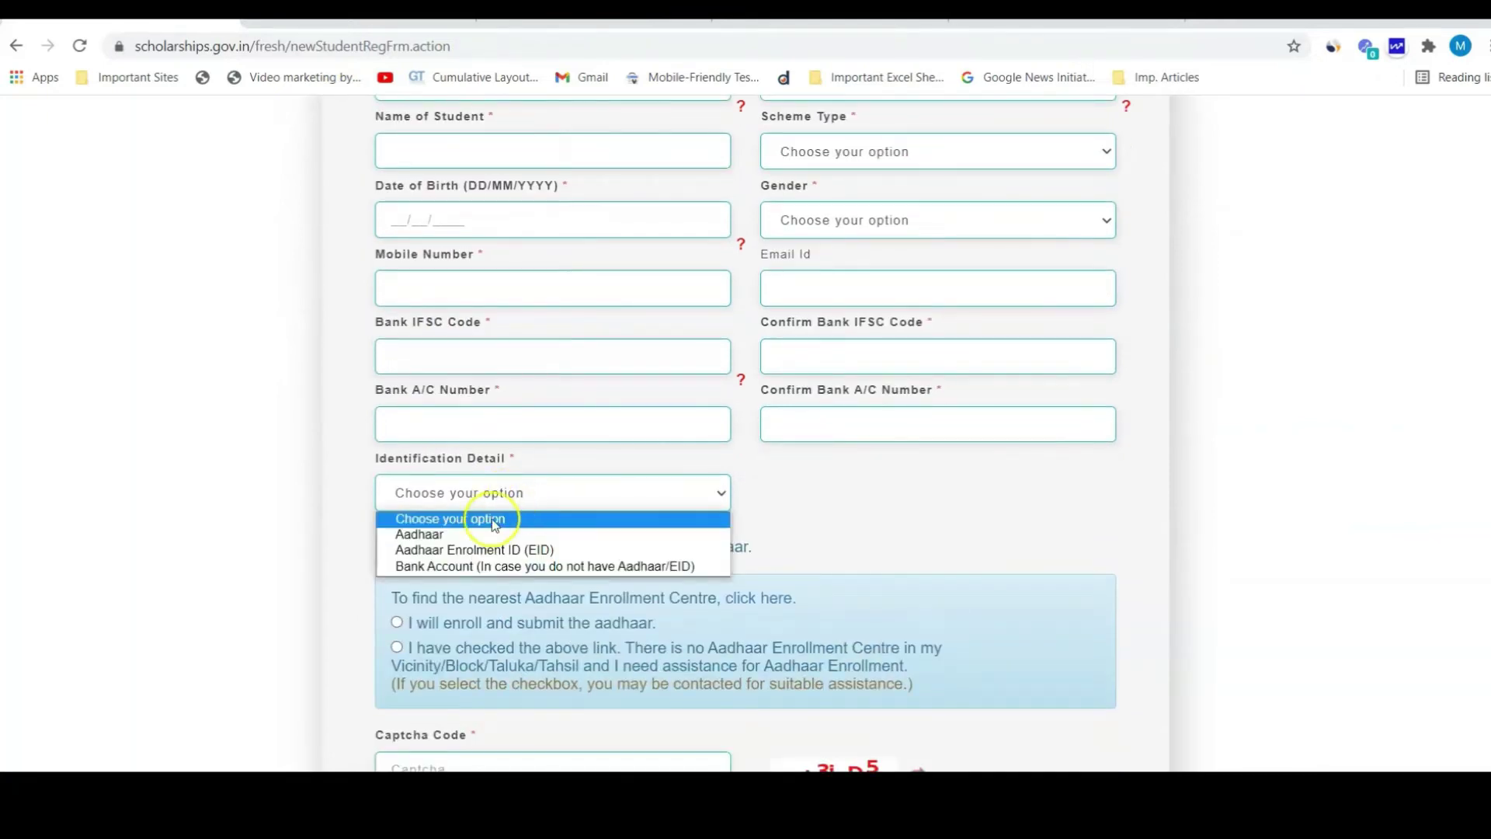
left_click(477, 567)
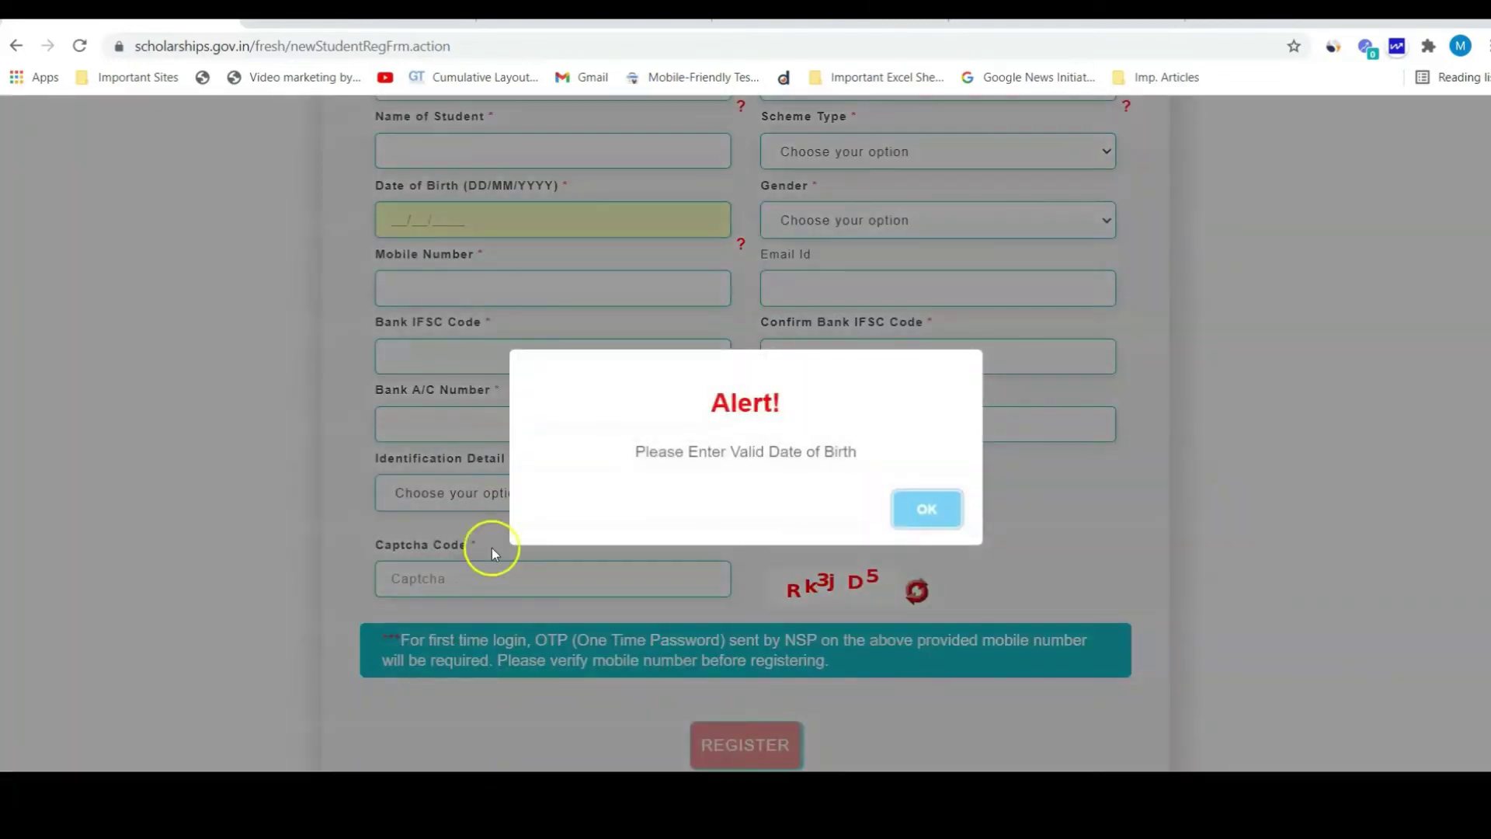
left_click(941, 514)
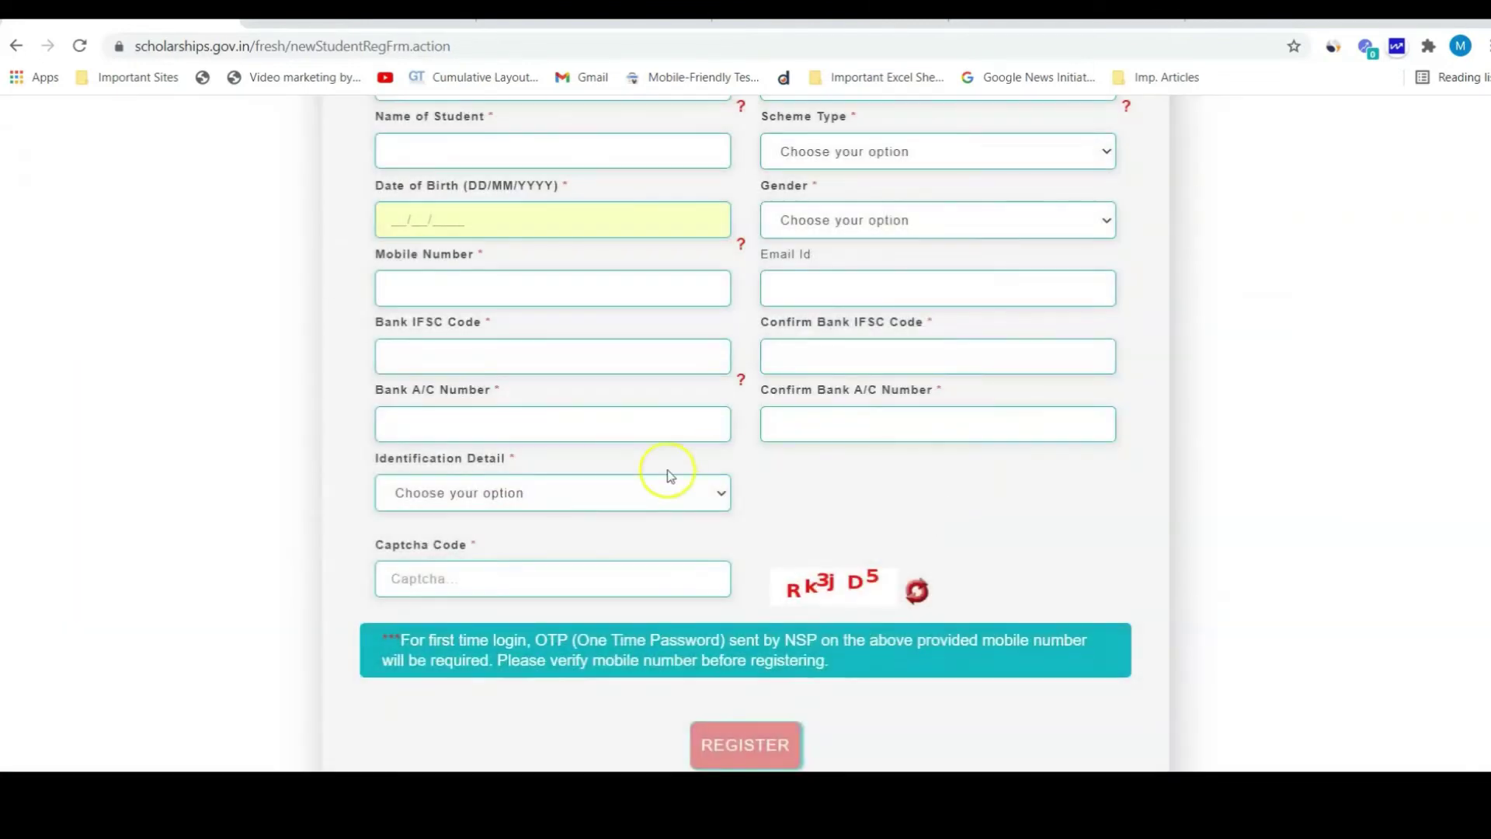
scroll(665, 472, "down", 1)
left_click(471, 552)
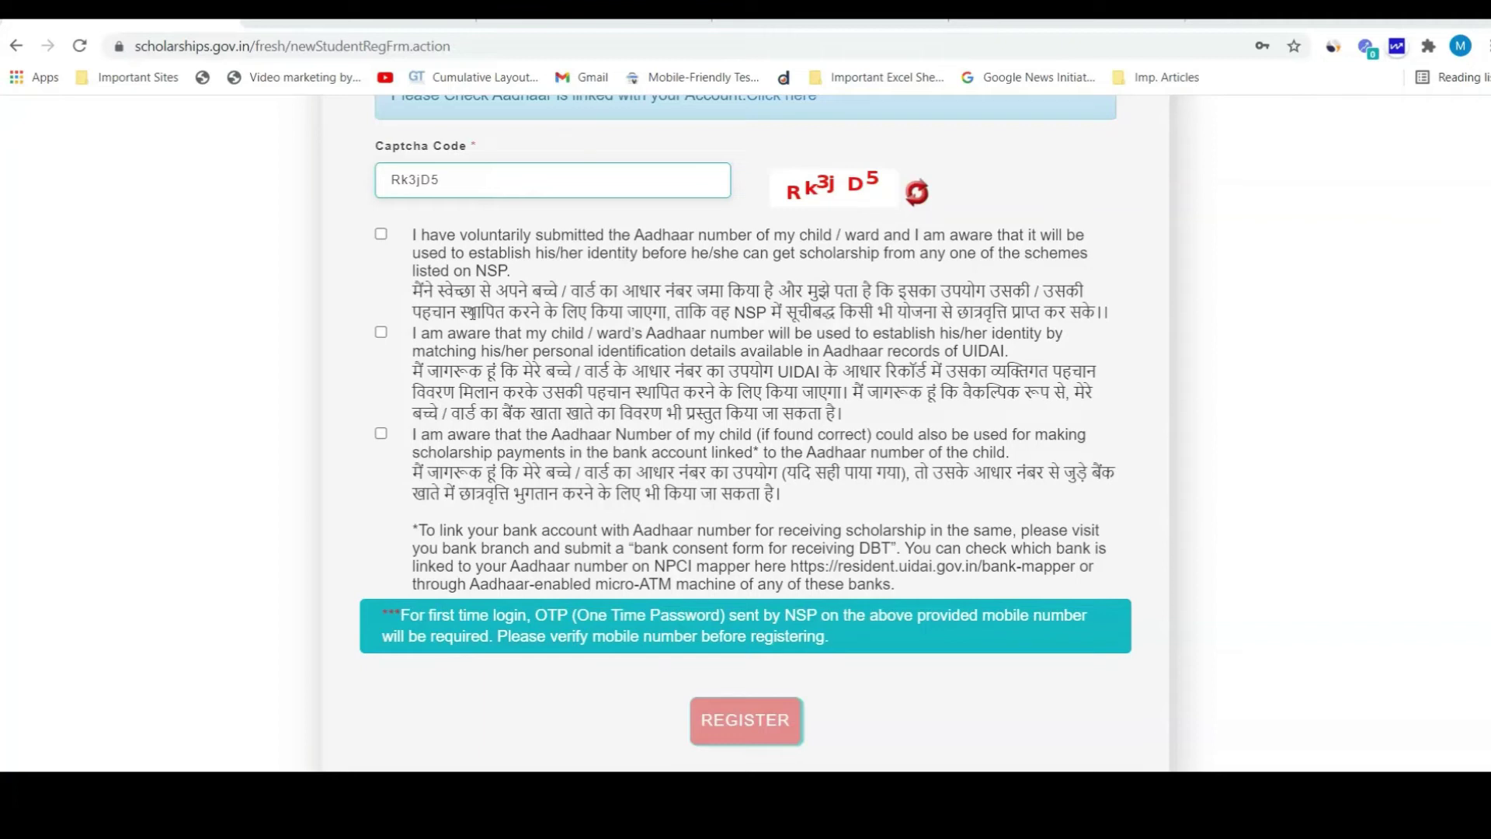
Tick the three Aadhaar consent checkboxes and register the student
left_click(380, 234)
left_click(467, 257)
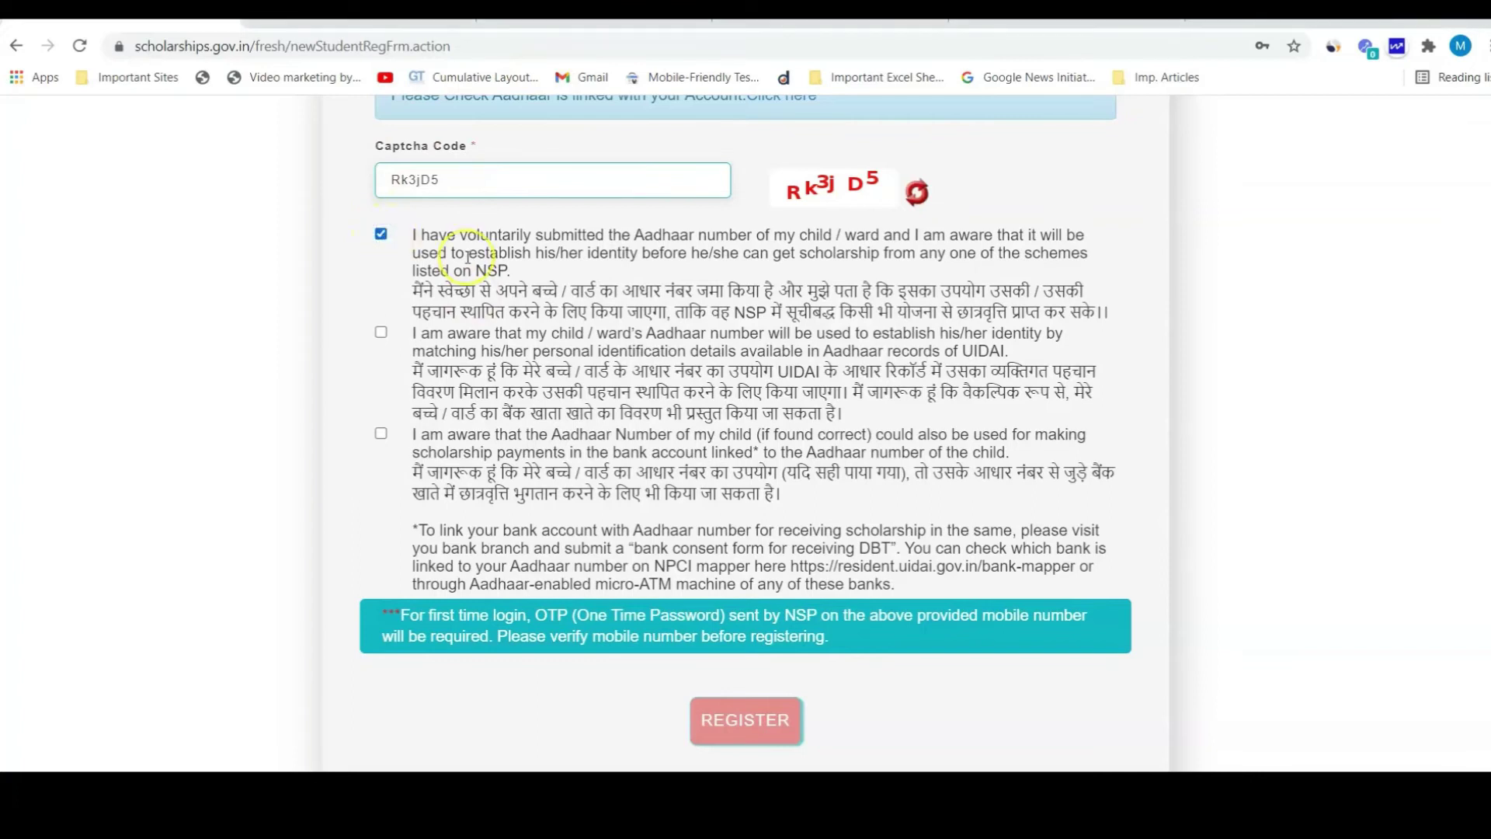
left_click(381, 332)
left_click(381, 433)
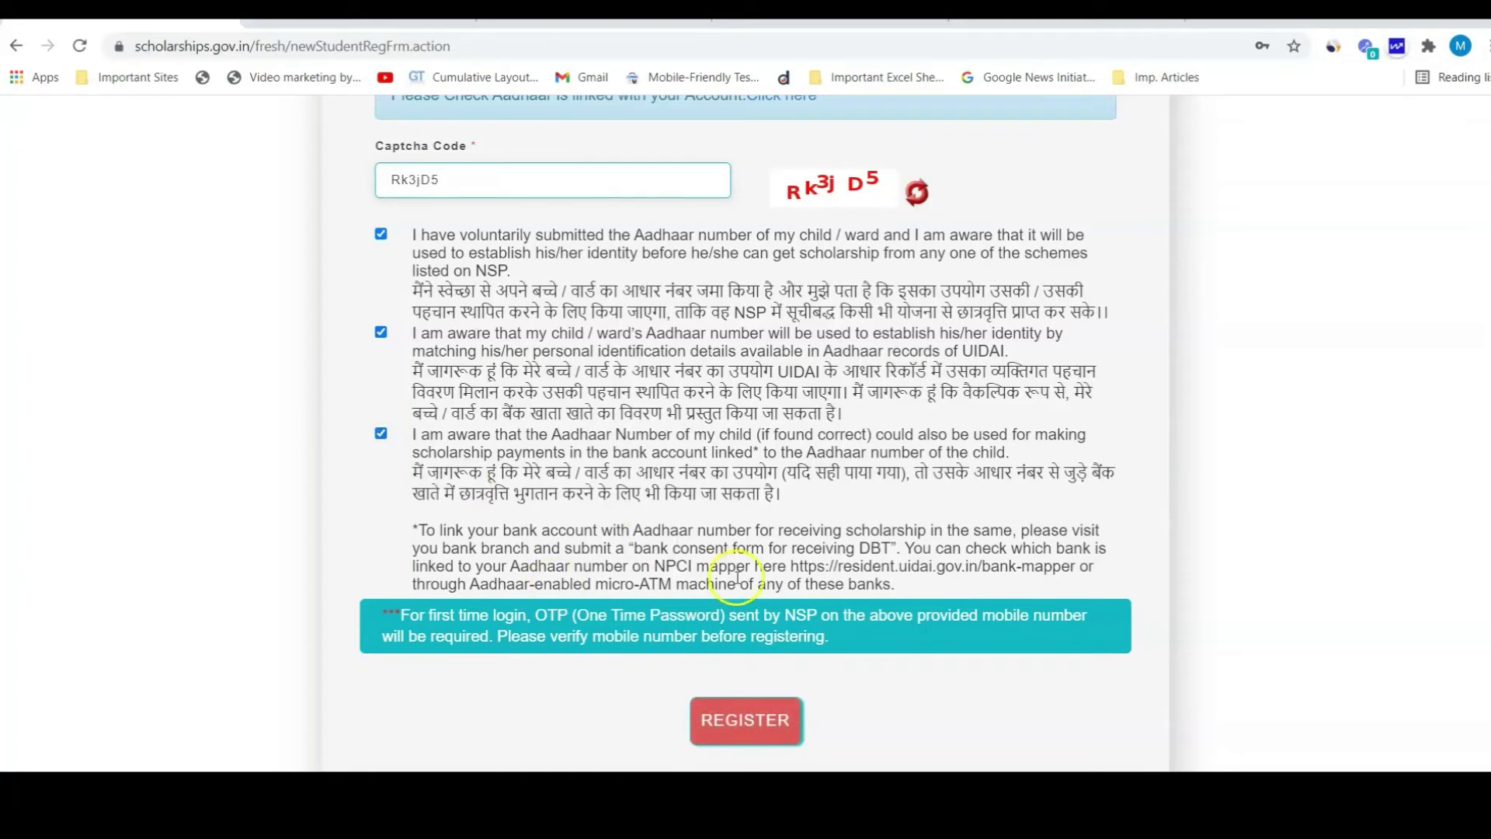
left_click(761, 716)
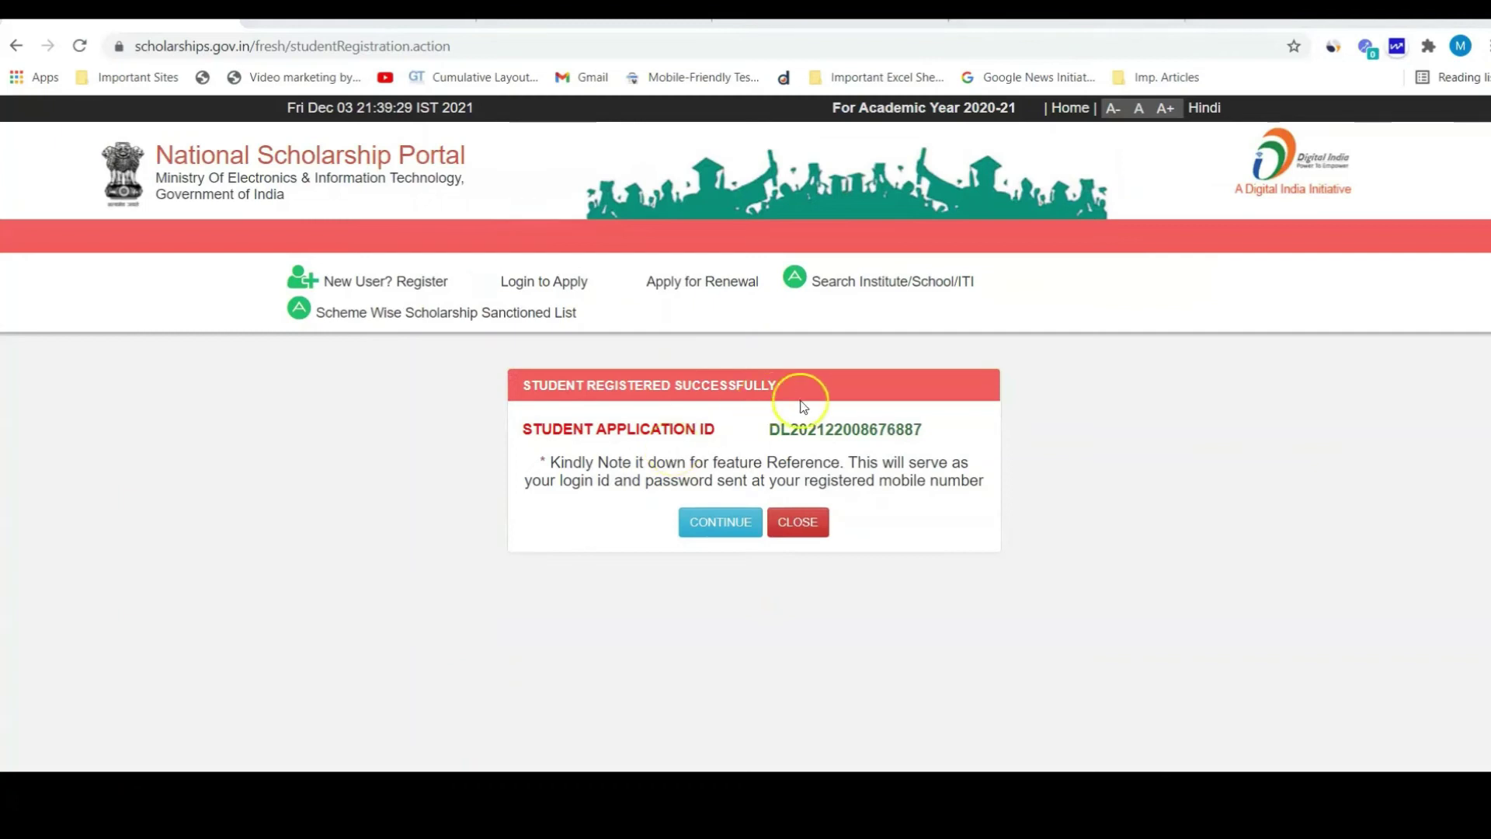
Note the Student Application ID, submit the fresh-application login, and dismiss the wrong-captcha warning
double_click(816, 428)
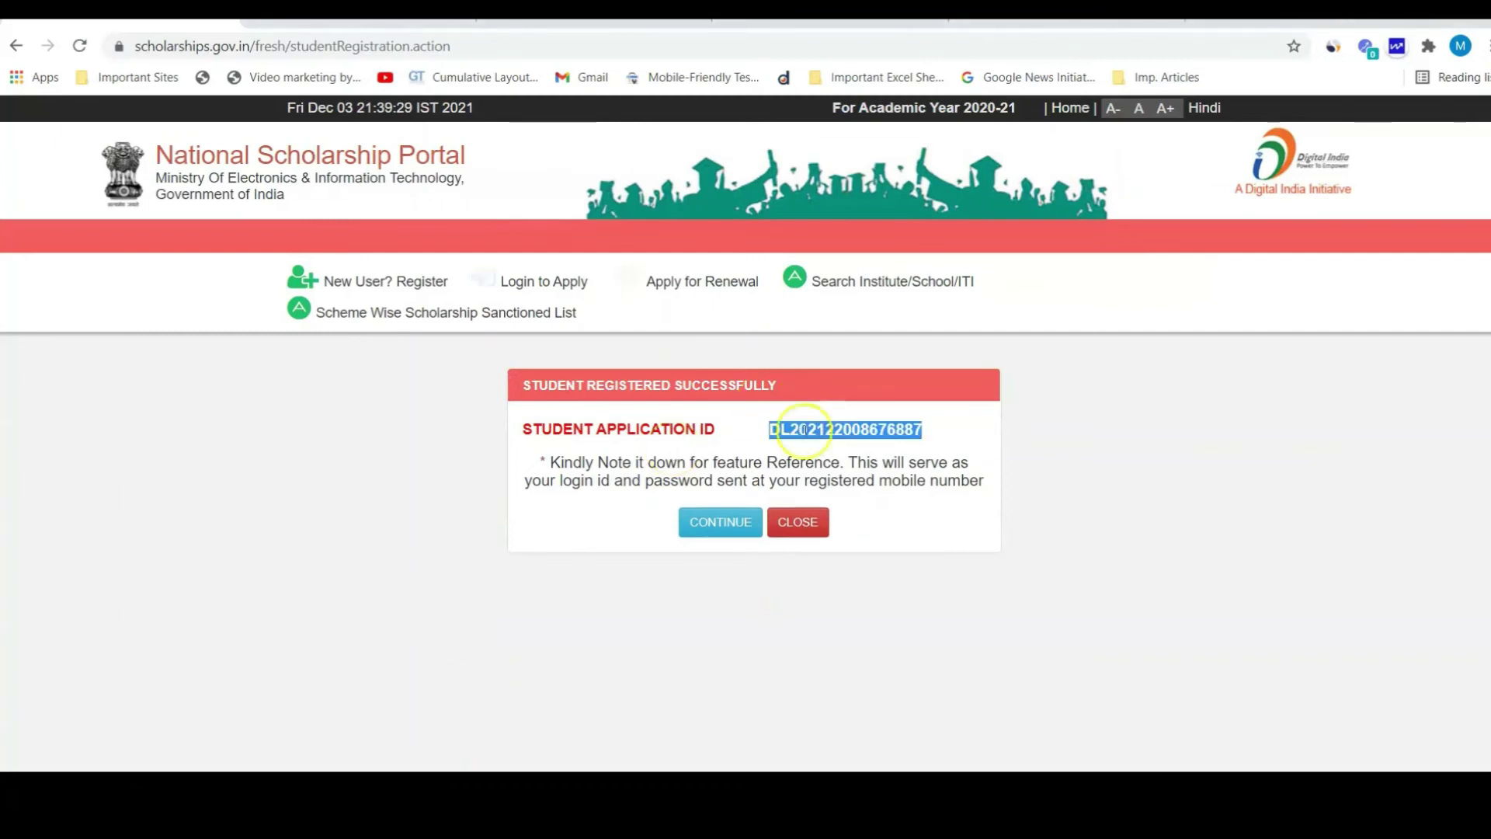
left_click(722, 523)
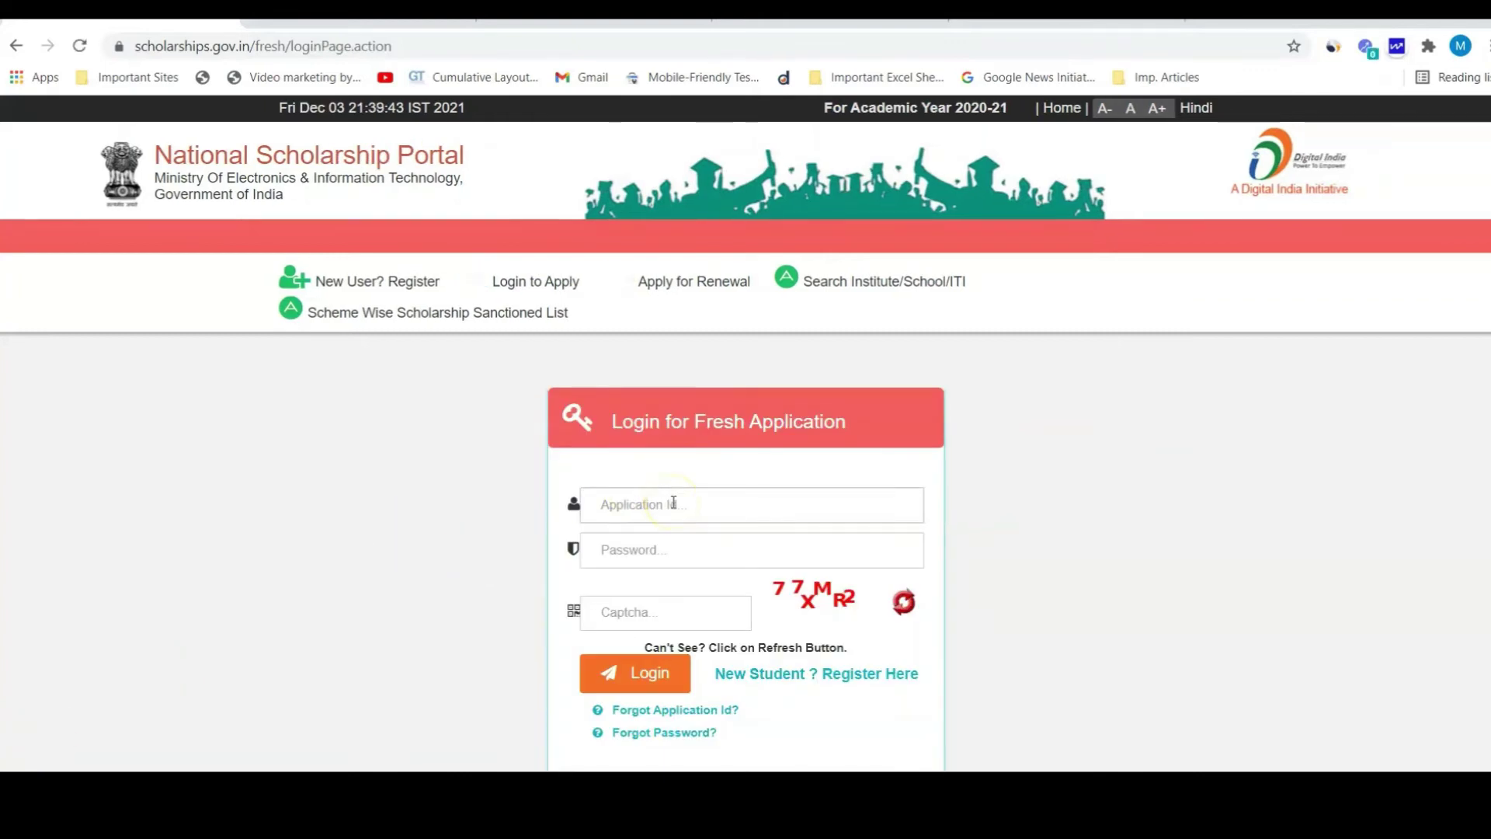
scroll(665, 549, "down", 1)
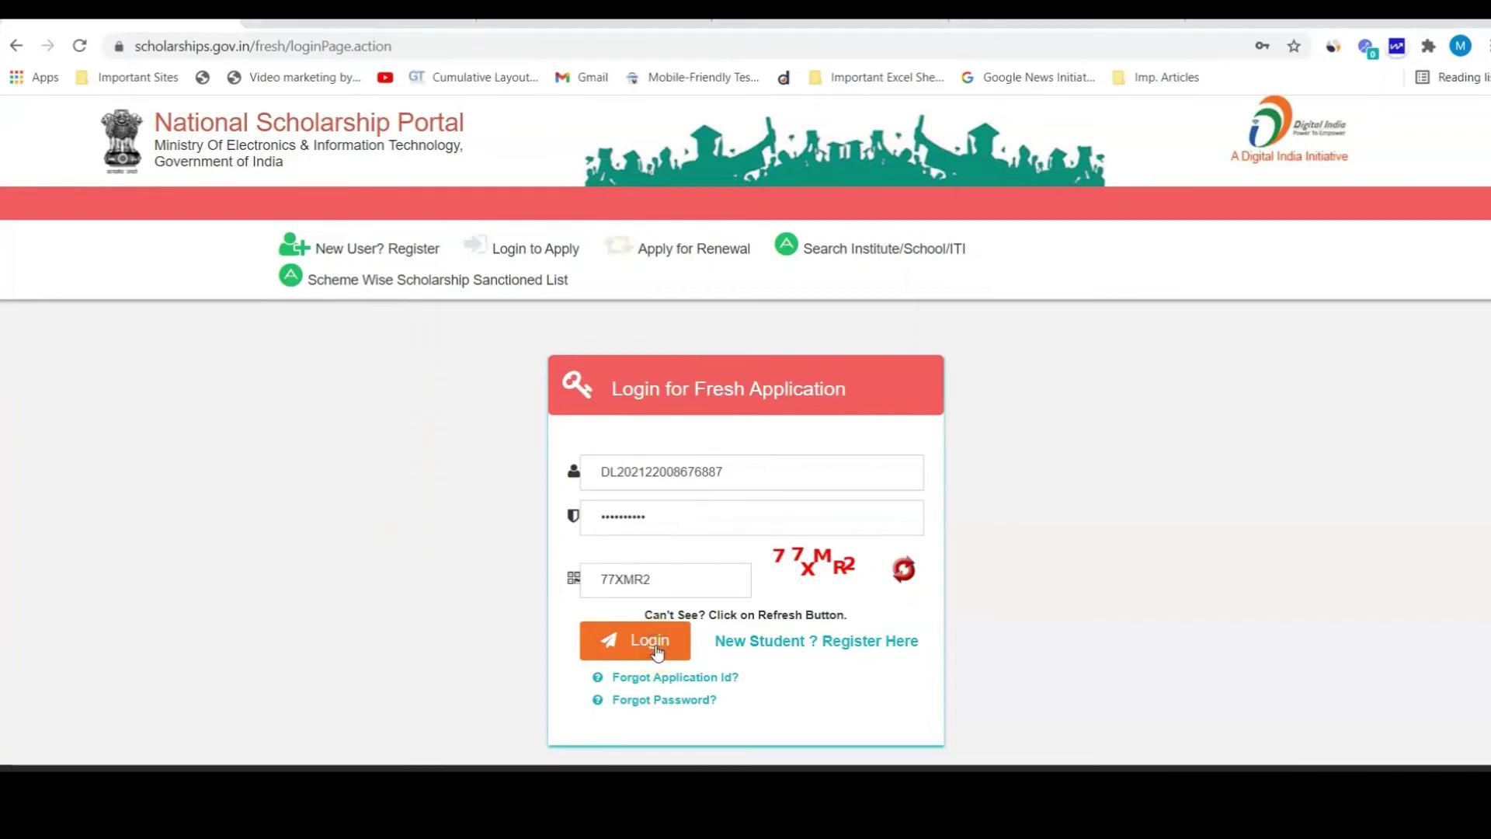
left_click(657, 650)
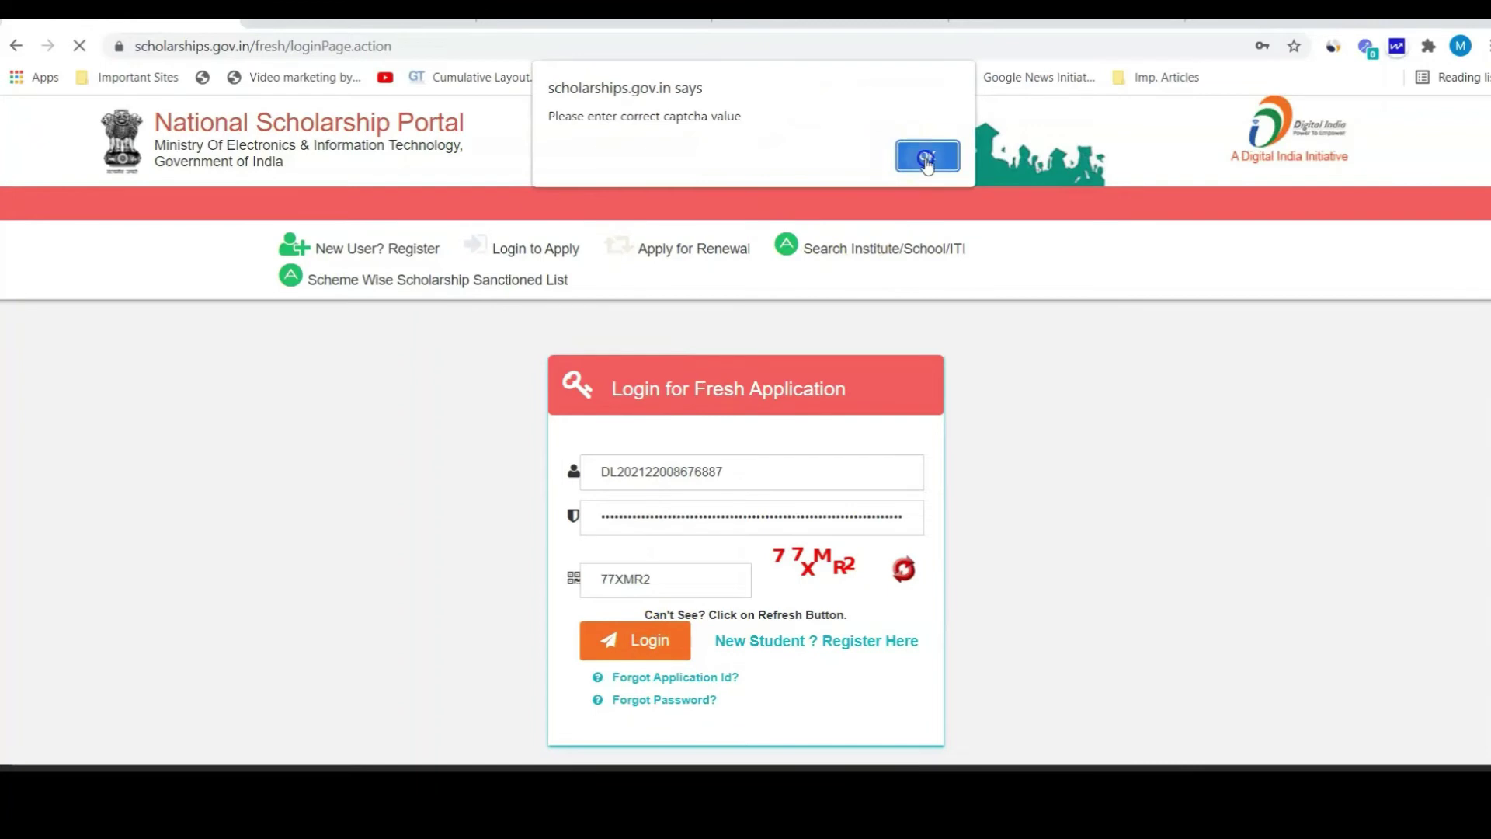
left_click(910, 156)
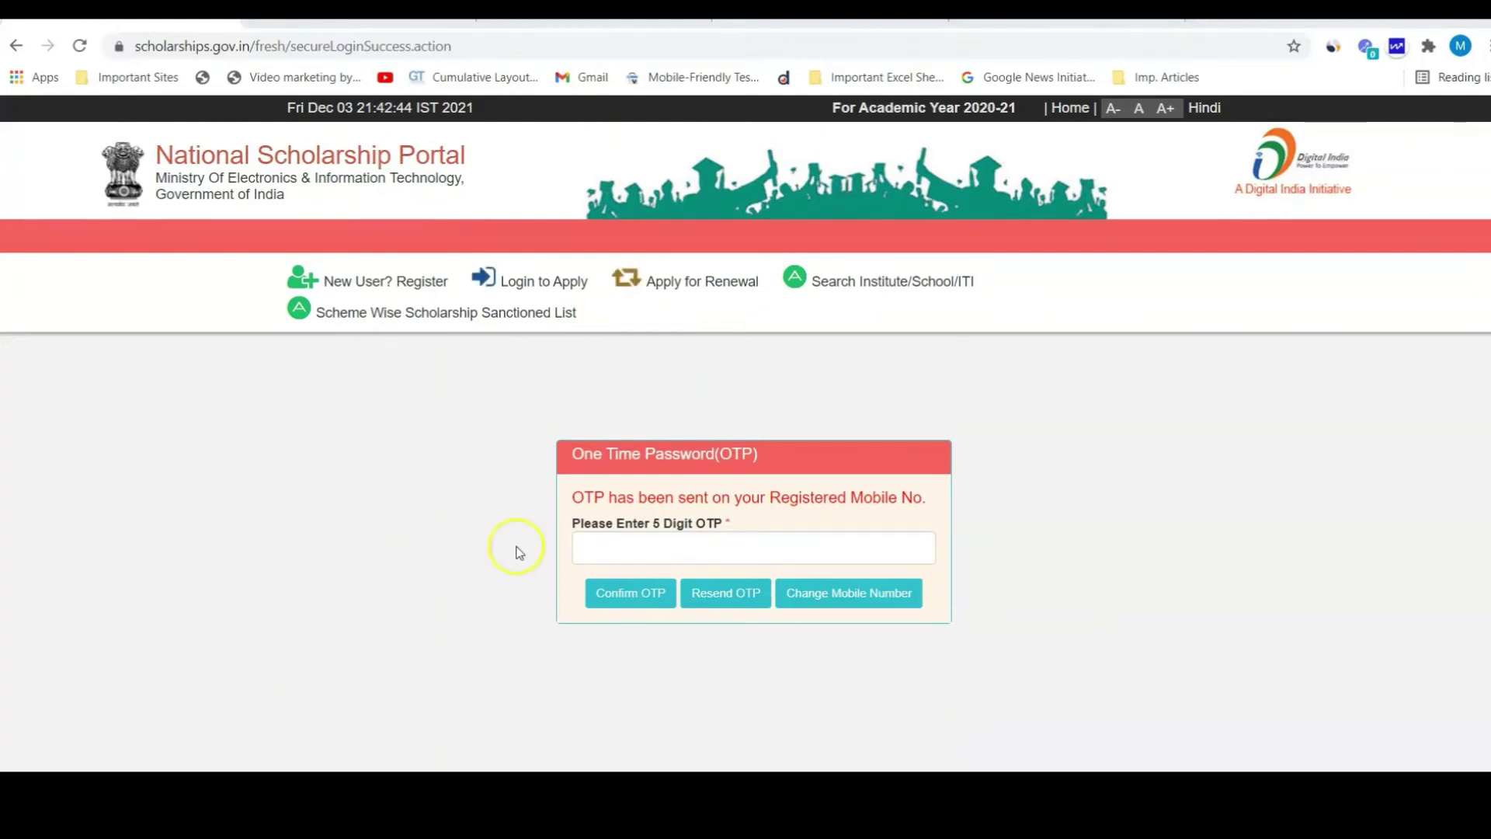
Enter the one-time password, correcting a mistyped digit, and confirm it
left_click(601, 548)
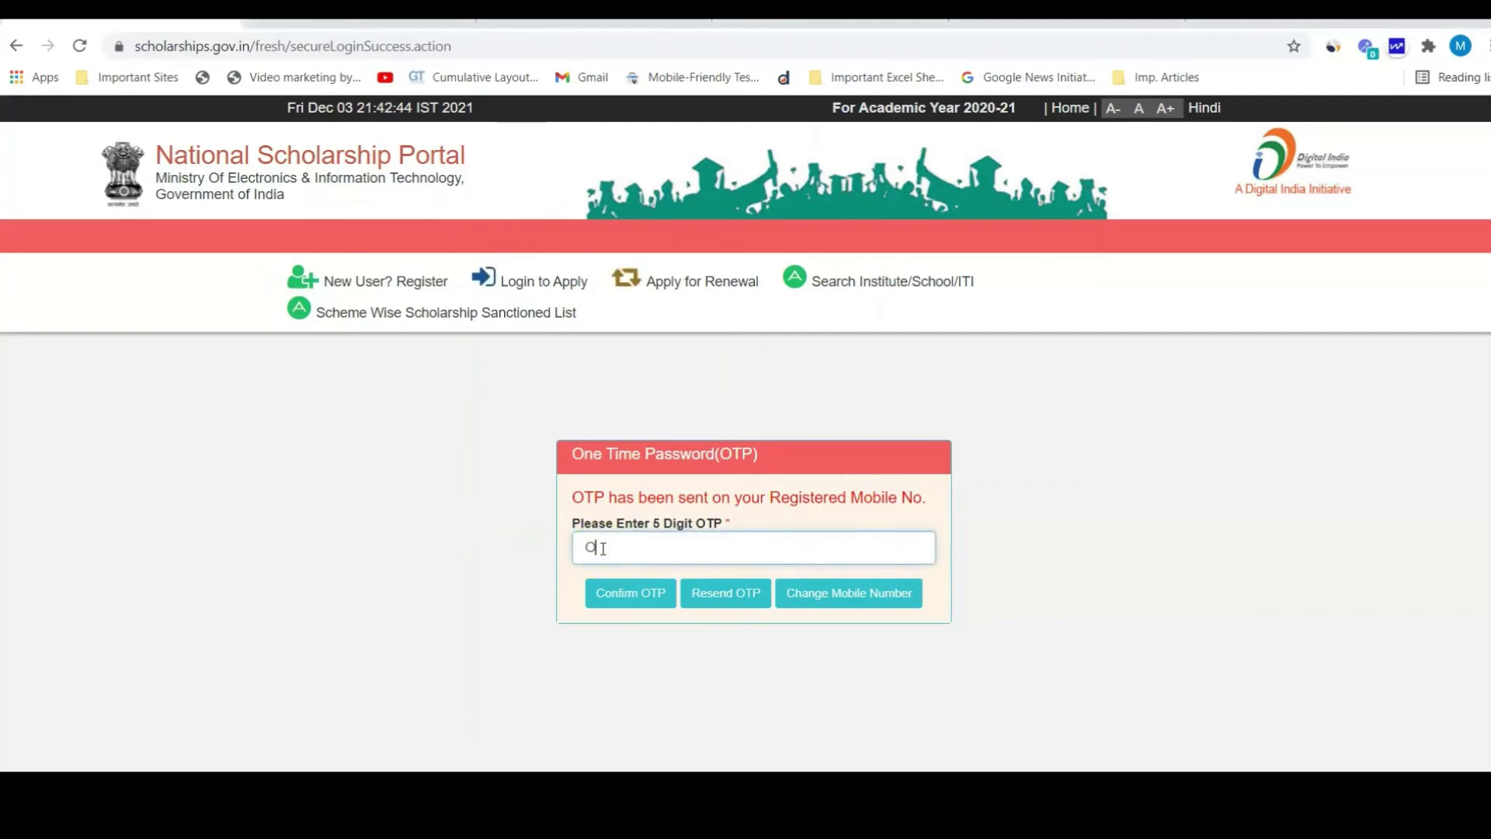
left_click(627, 596)
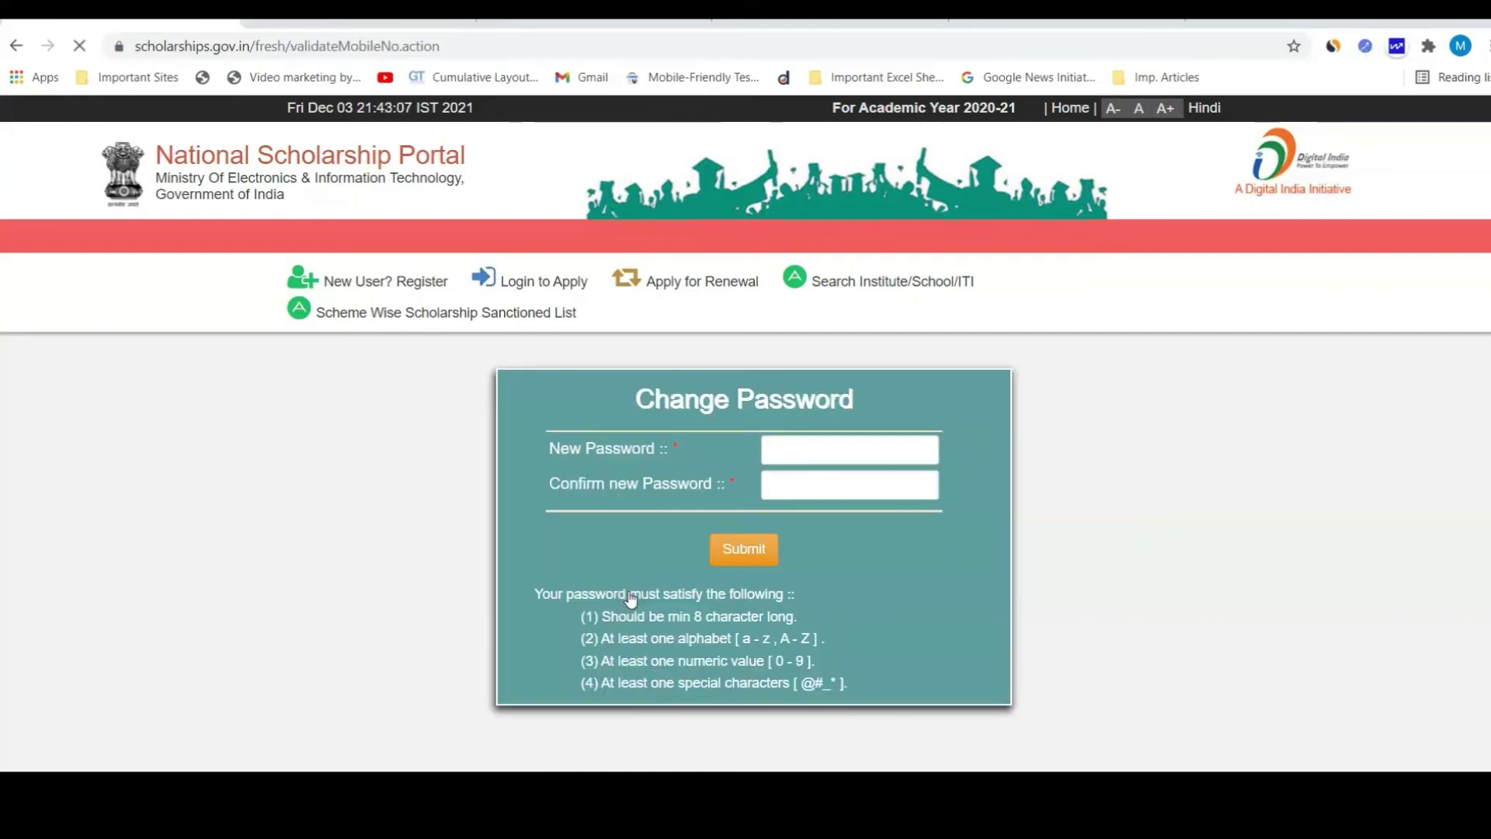
Get past the Change Password form and reach the dashboard's current status section
left_click(845, 445)
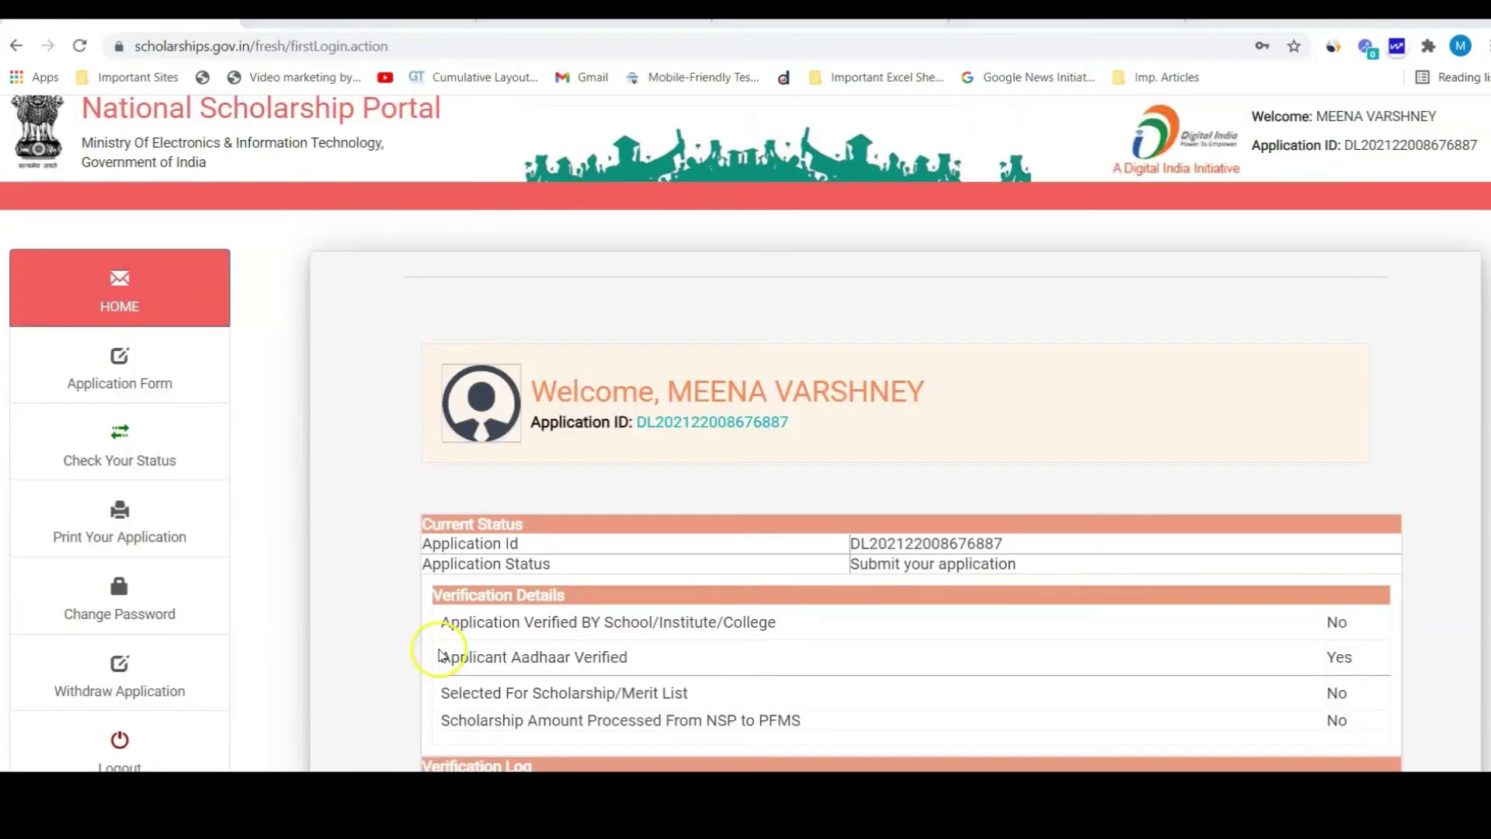
left_click(659, 584)
left_click(544, 518)
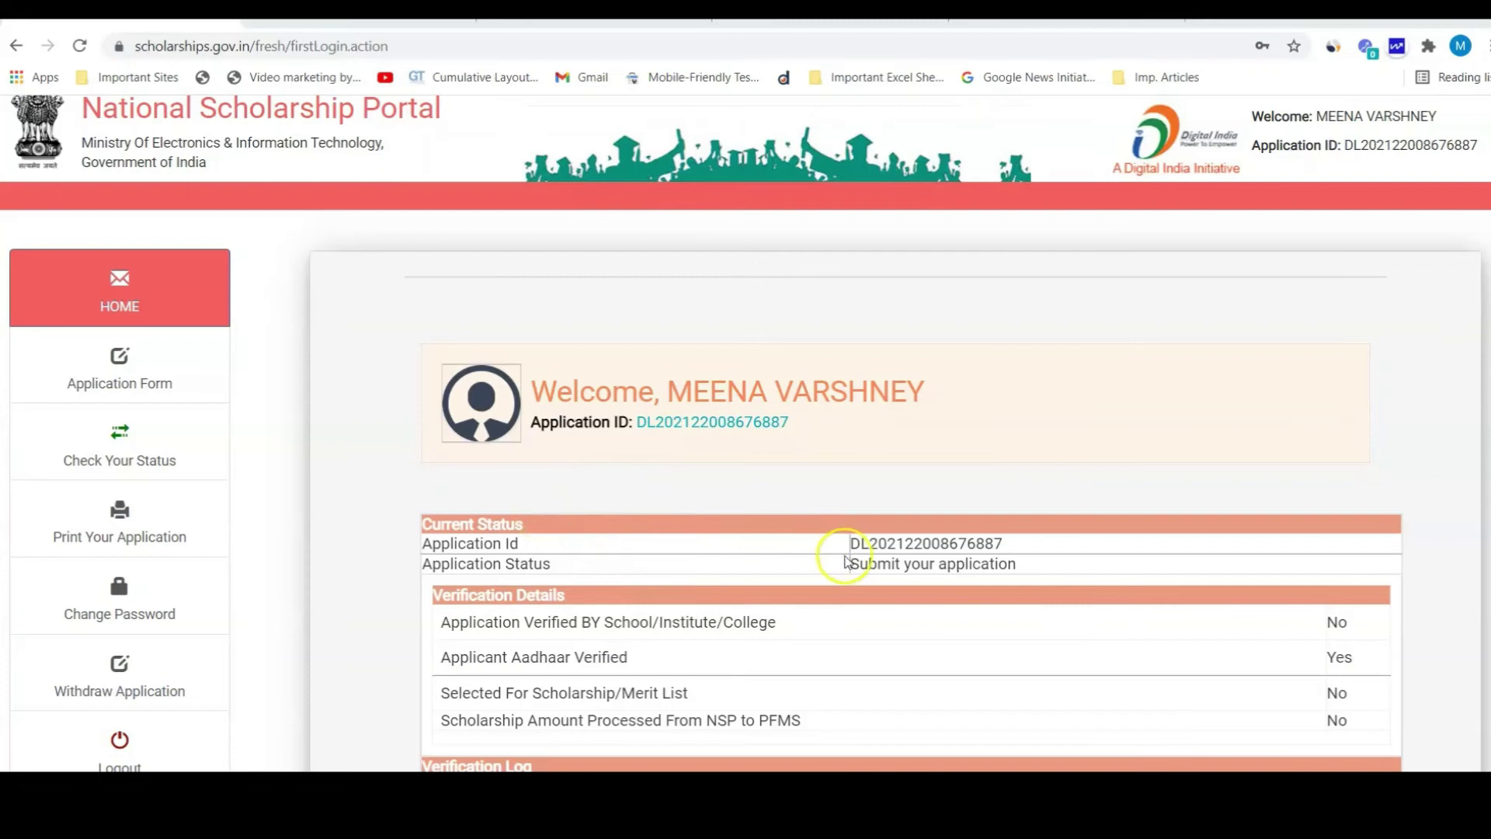
Check the application status value and the institute verification line on the dashboard
double_click(901, 563)
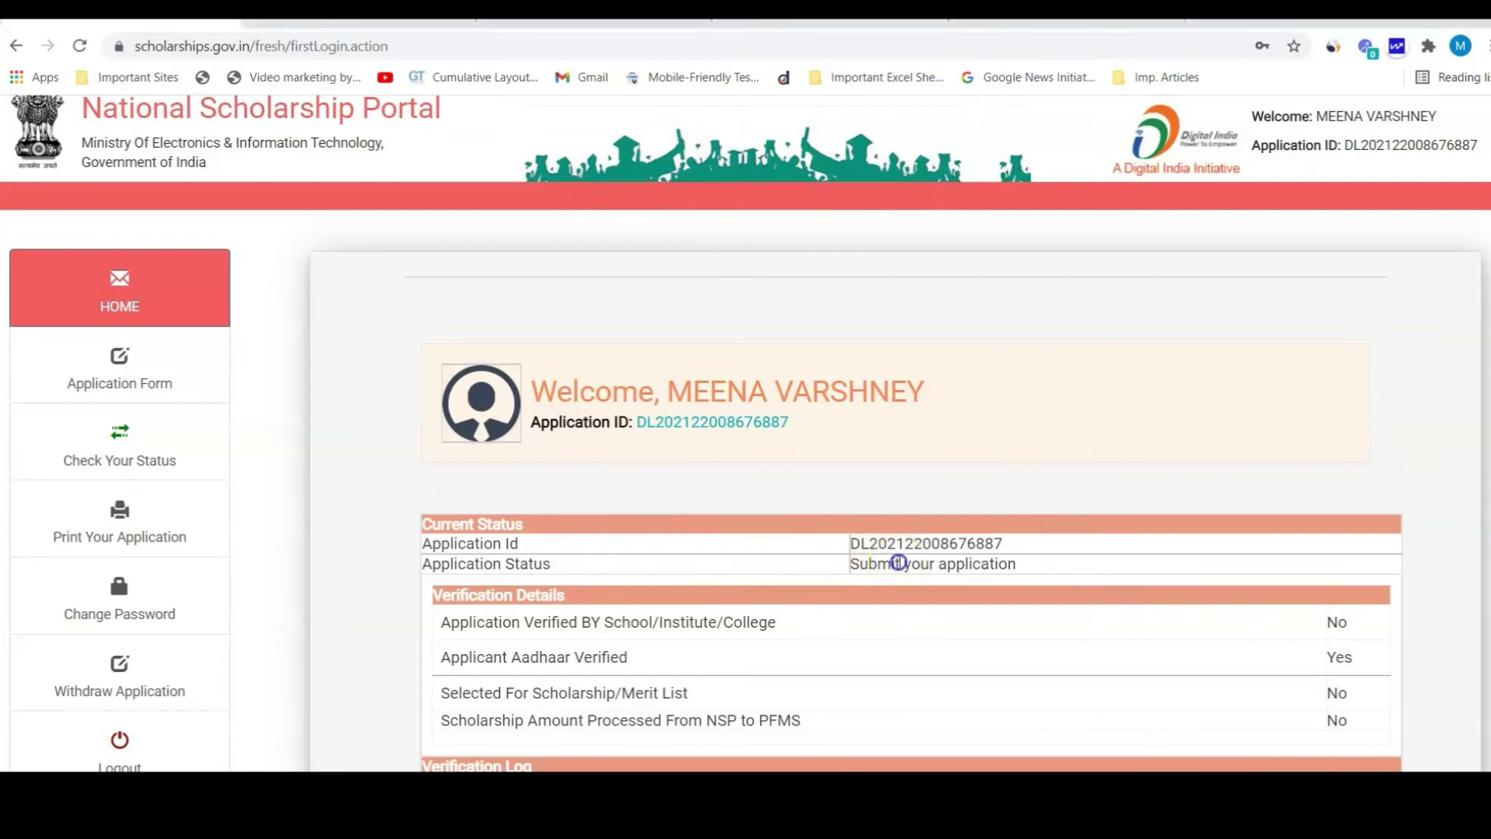
left_click(935, 565)
triple_click(702, 621)
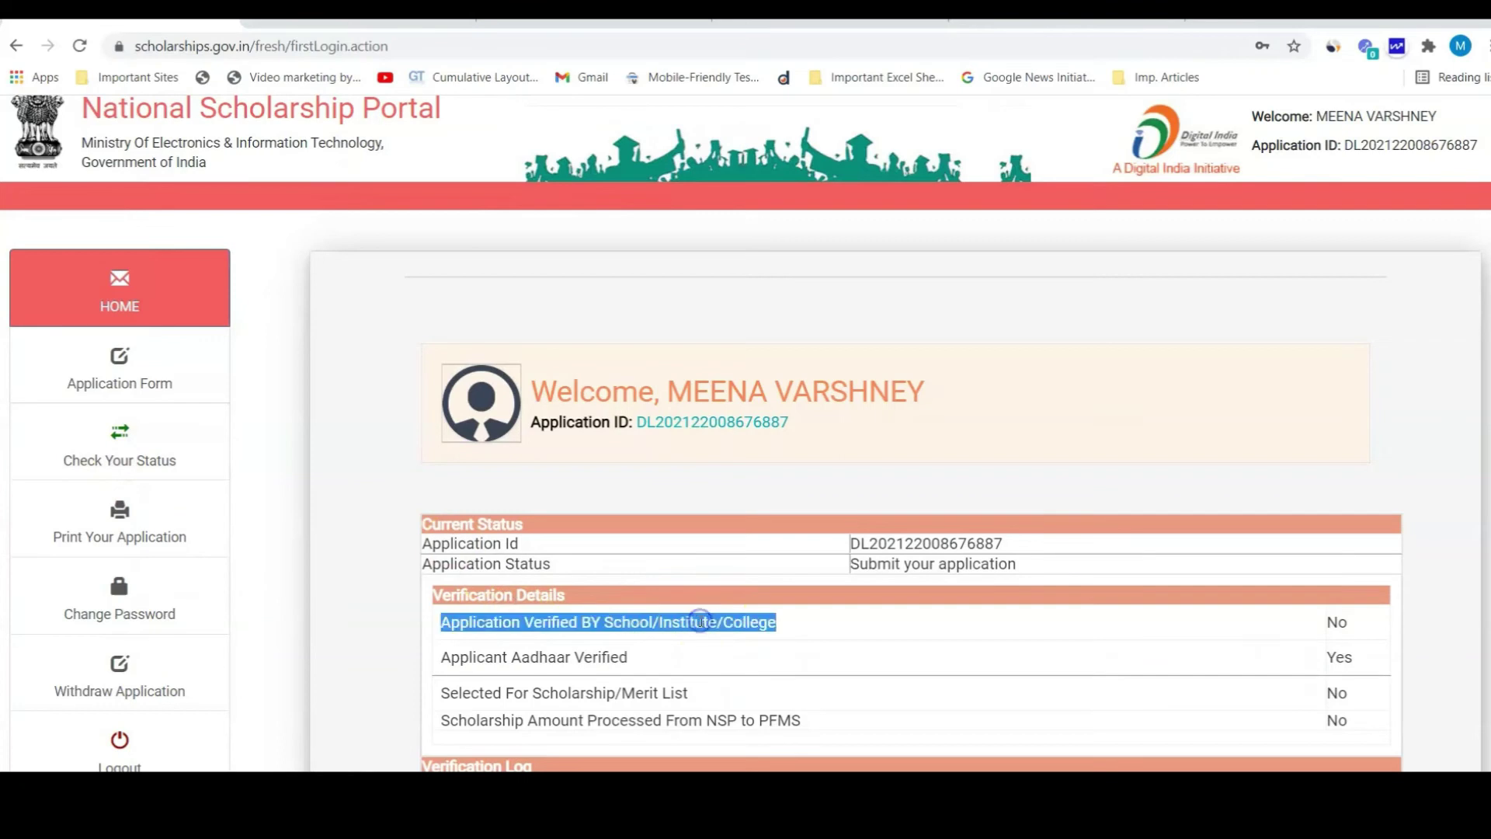
left_click(825, 621)
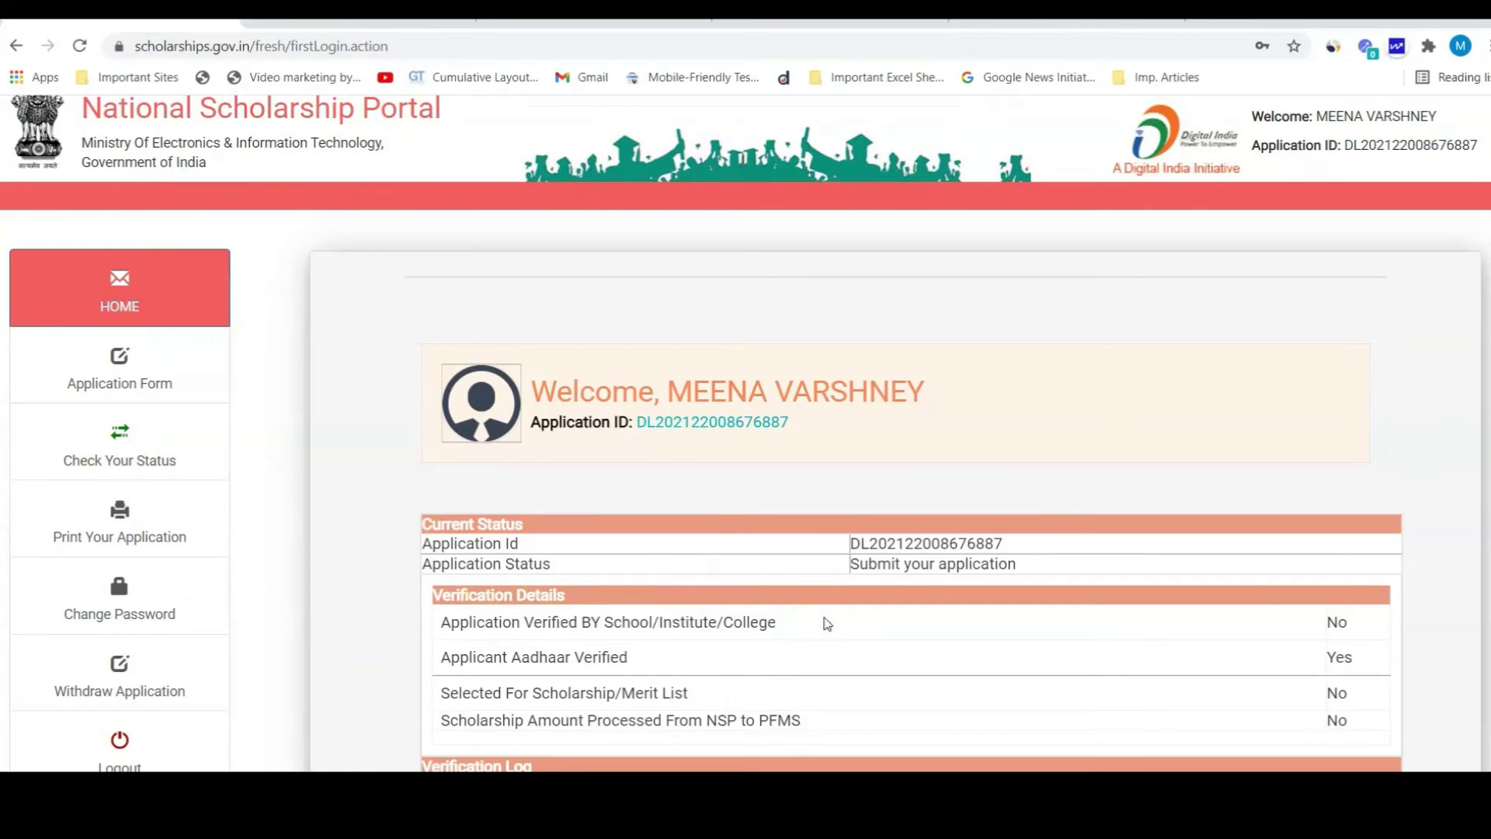
Open the fresh Application Form from the left menu
scroll(827, 624, "down", 2)
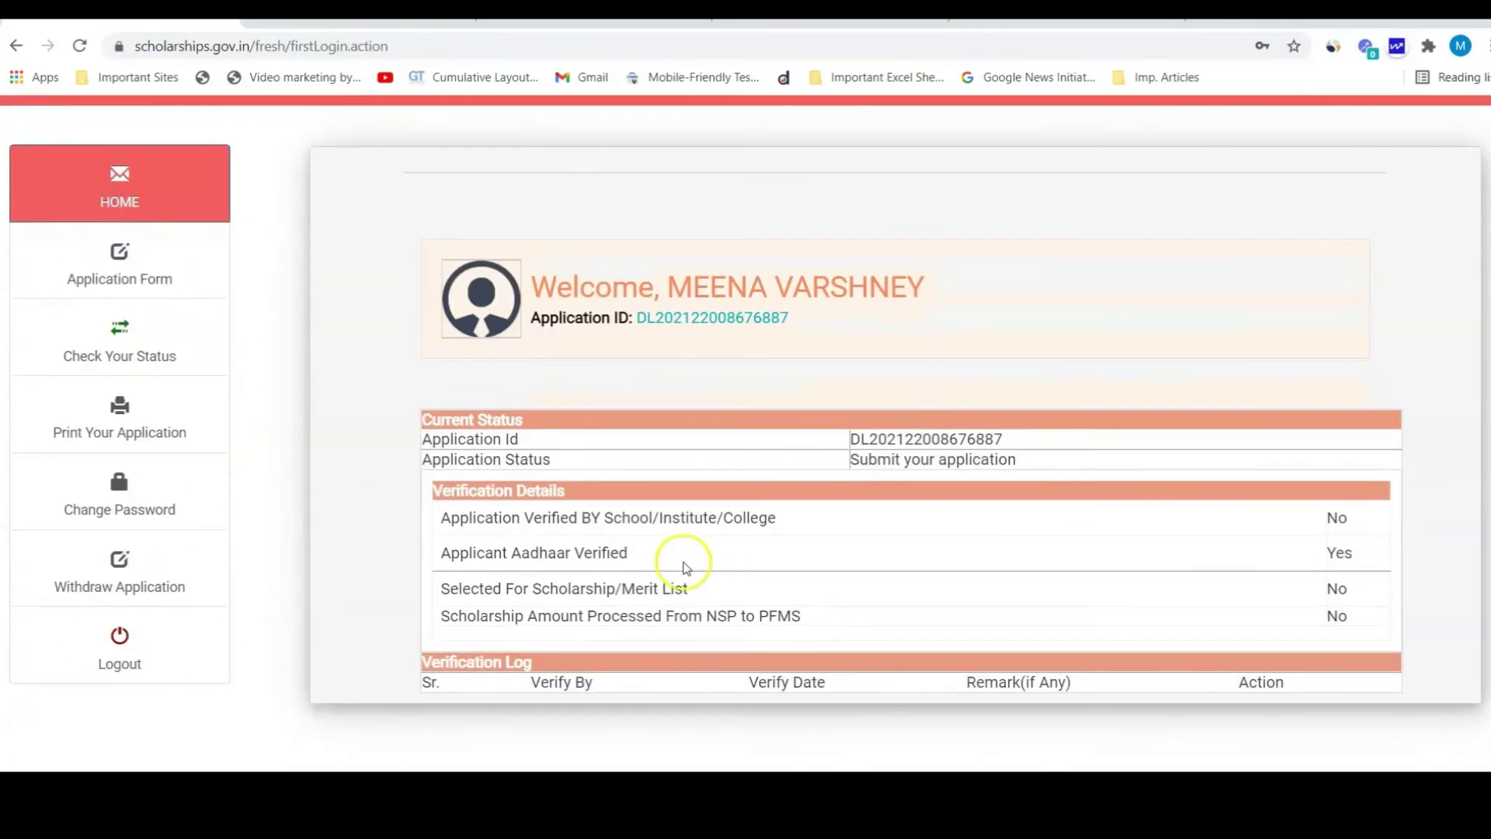
scroll(677, 573, "down", 1)
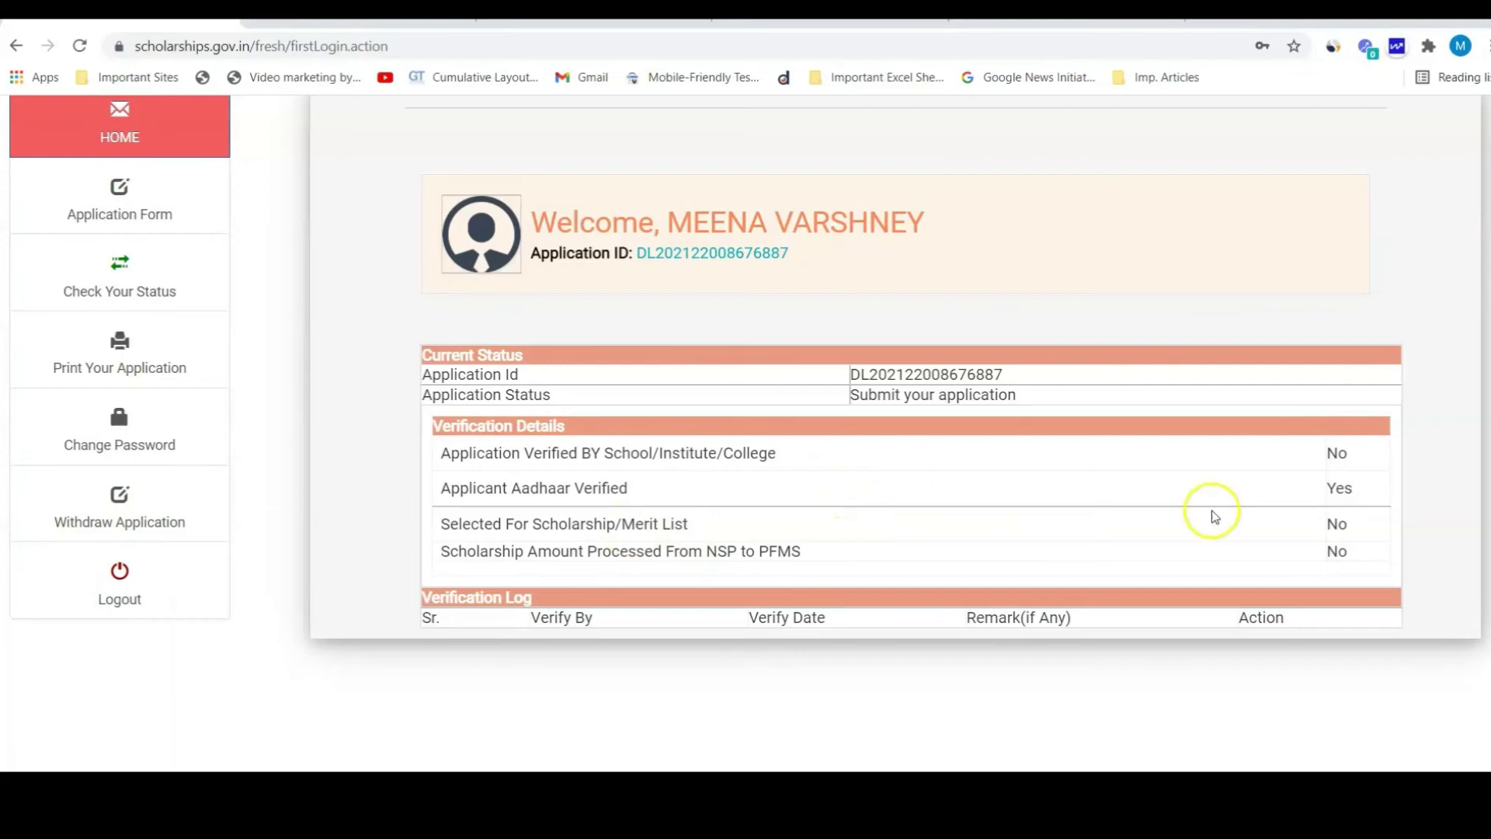
left_click(166, 194)
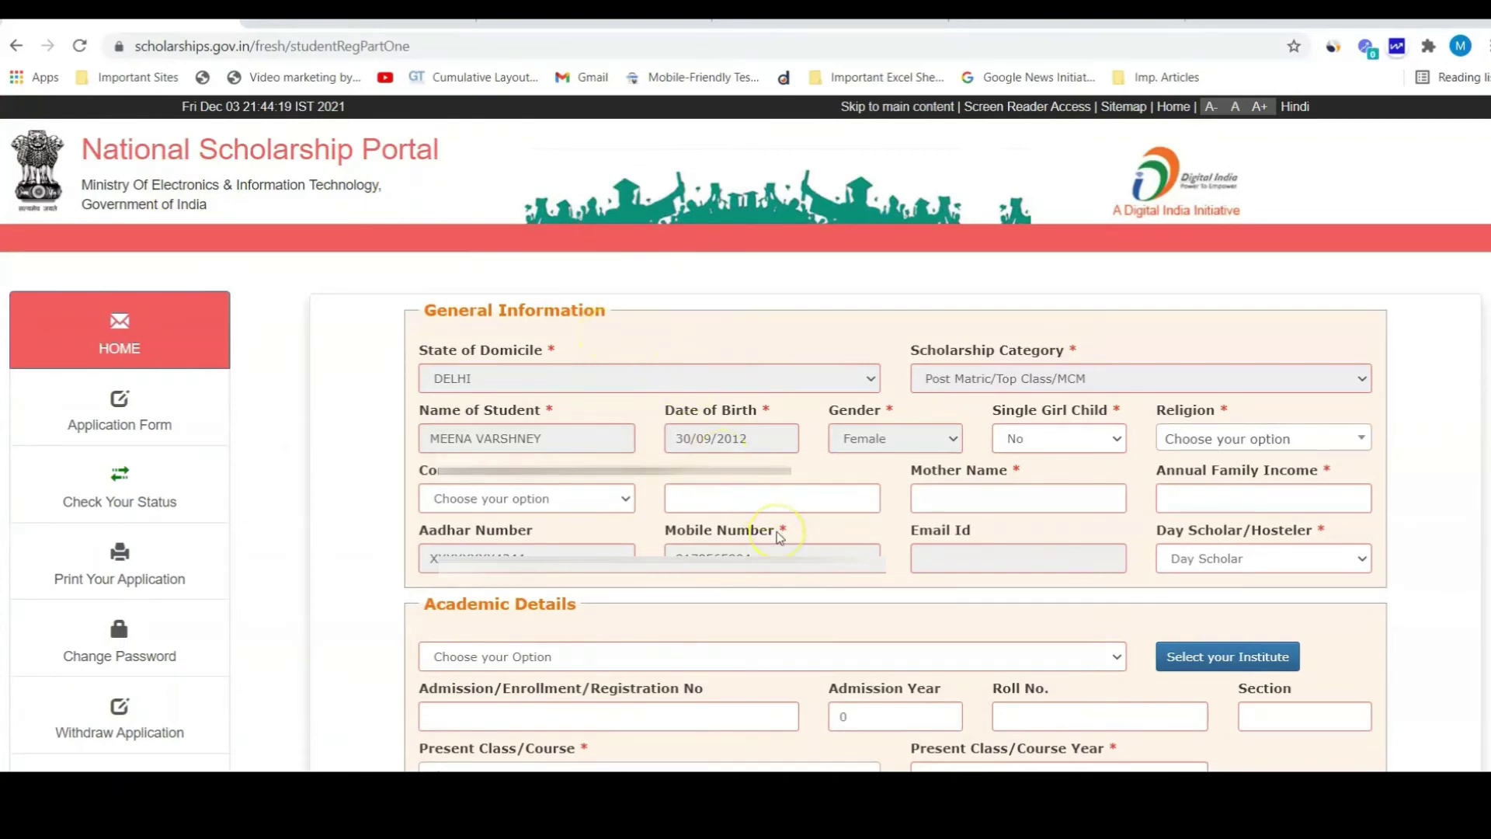
Set religion to Hindu and community category to GENERAL
scroll(780, 537, "down", 1)
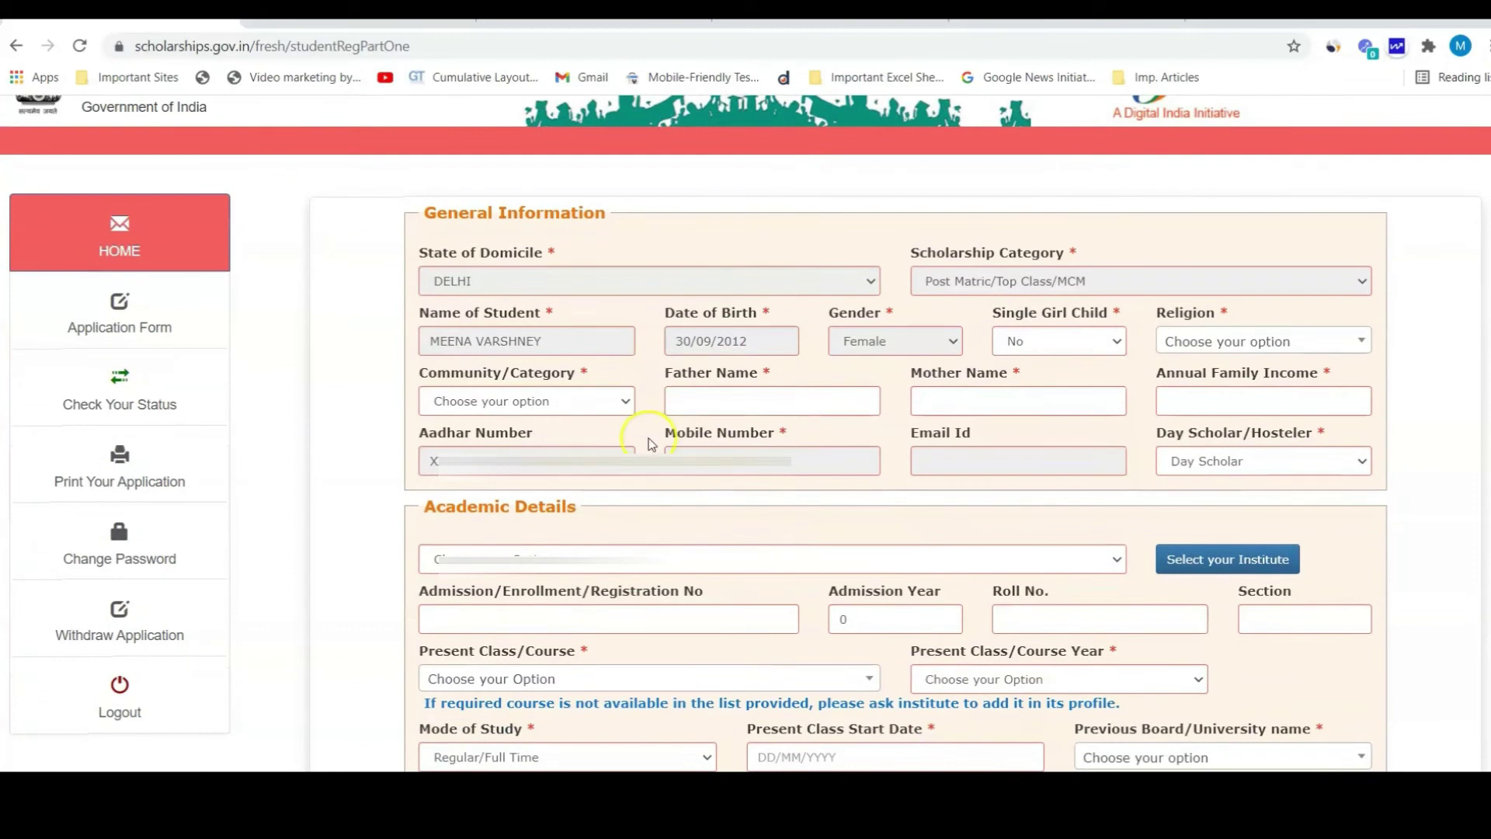
left_click(1087, 341)
left_click(1255, 330)
left_click(1257, 334)
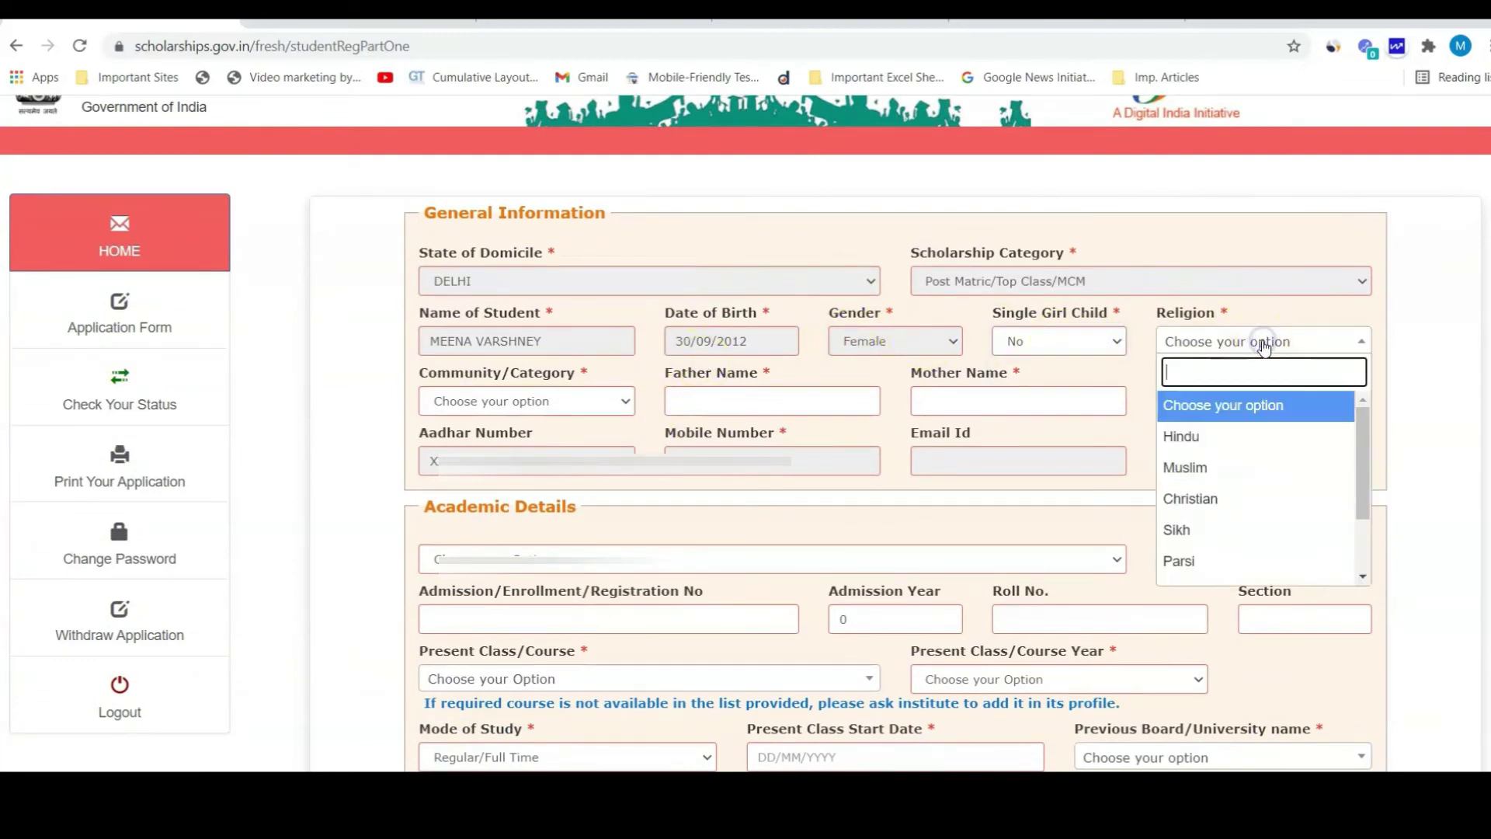
left_click(1221, 436)
left_click(522, 402)
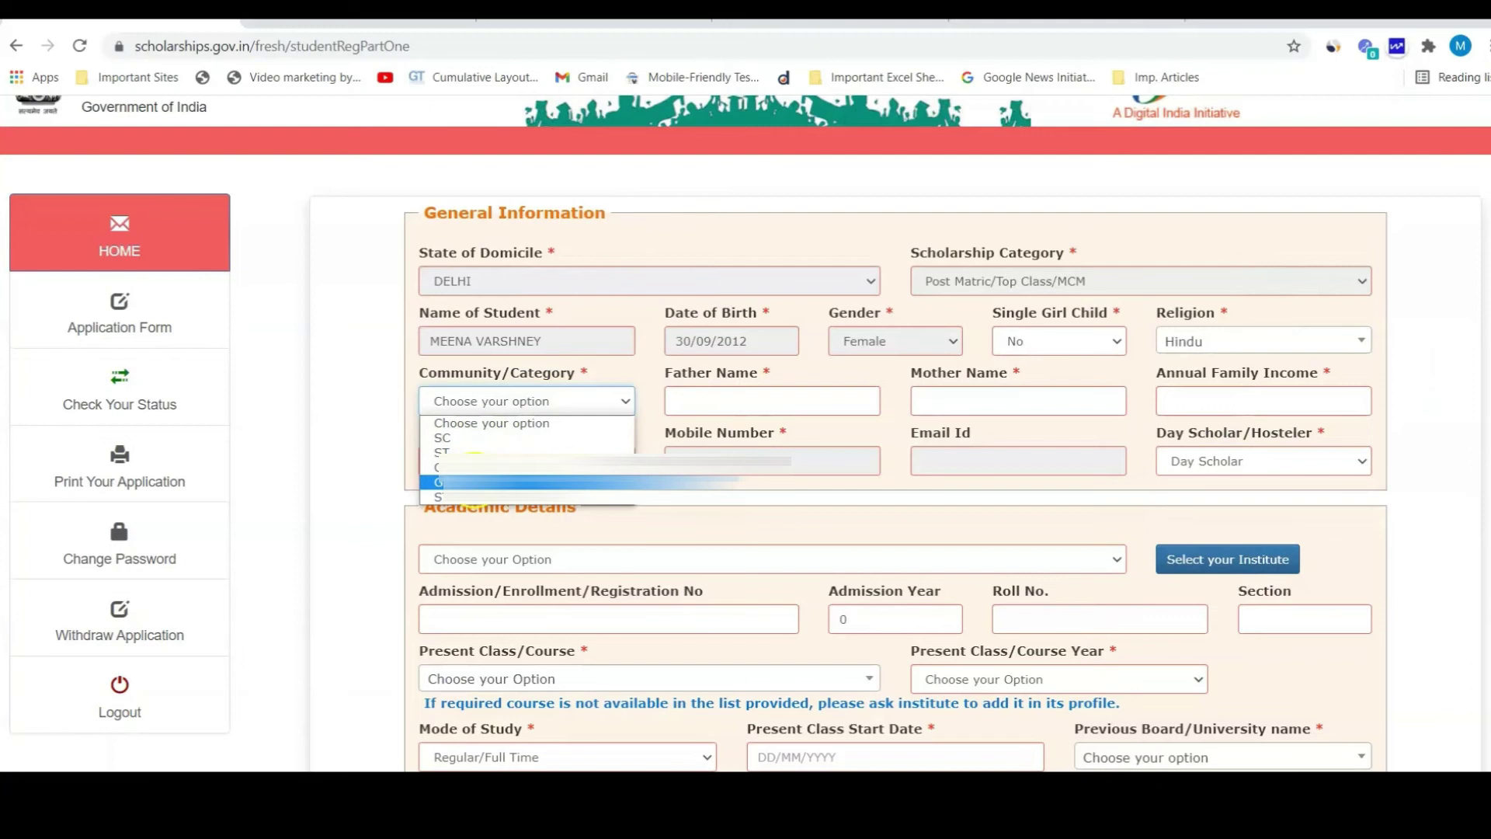
left_click(505, 482)
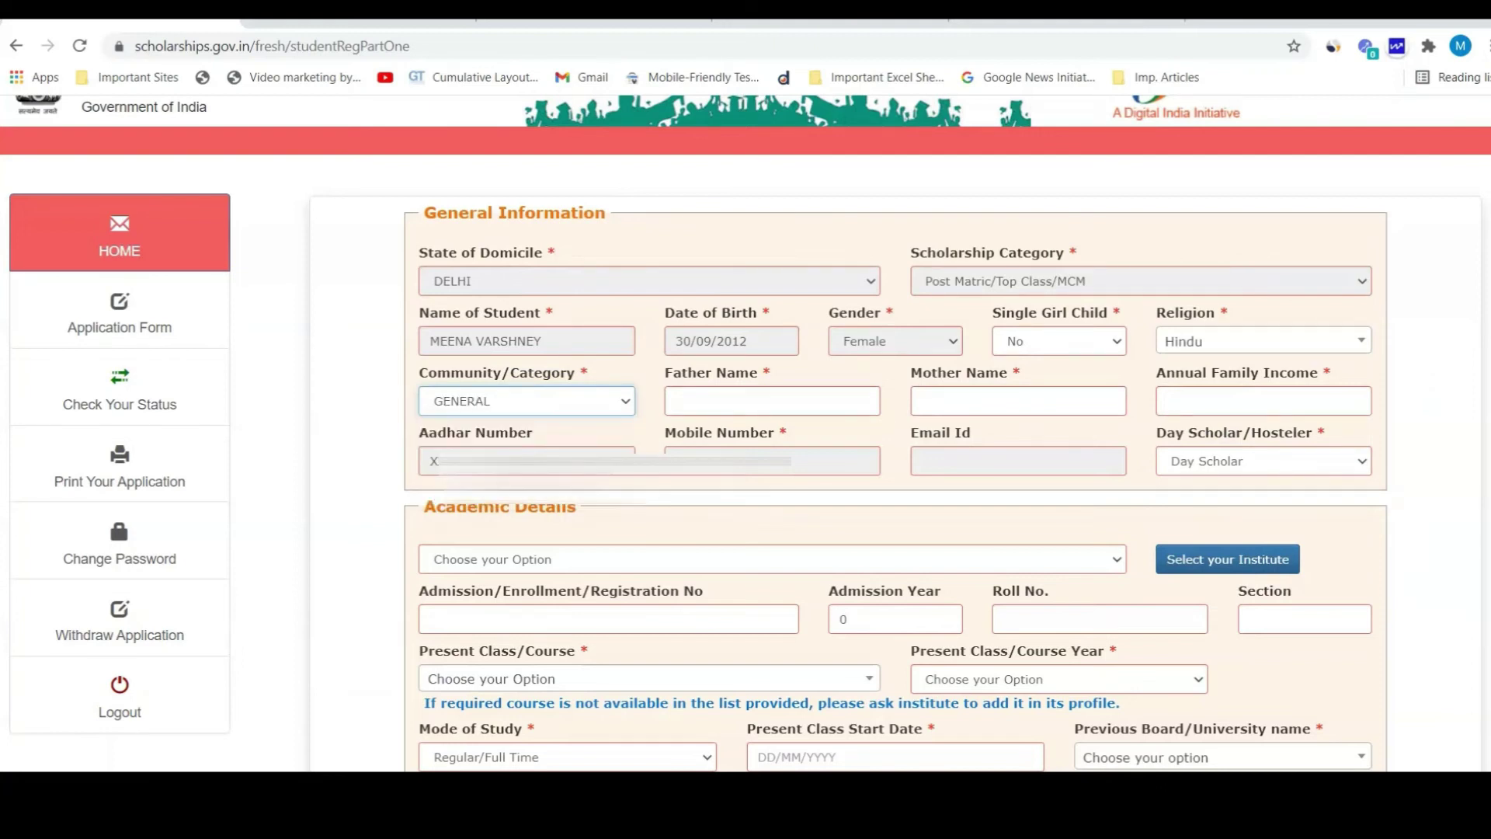
Visit the Father Name and Annual Family Income fields and keep Day Scholar status
left_click(780, 396)
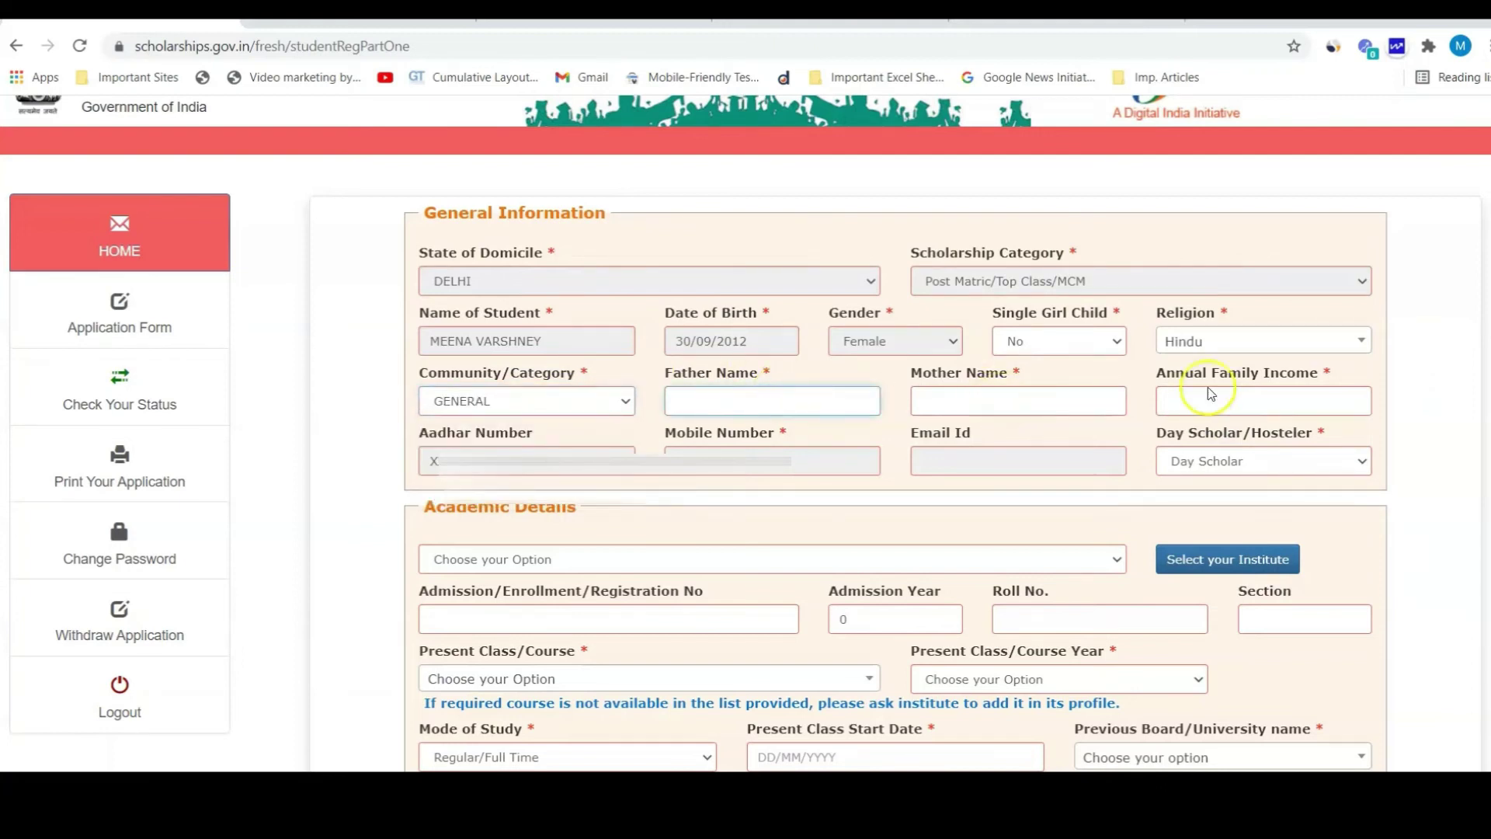
left_click(1283, 400)
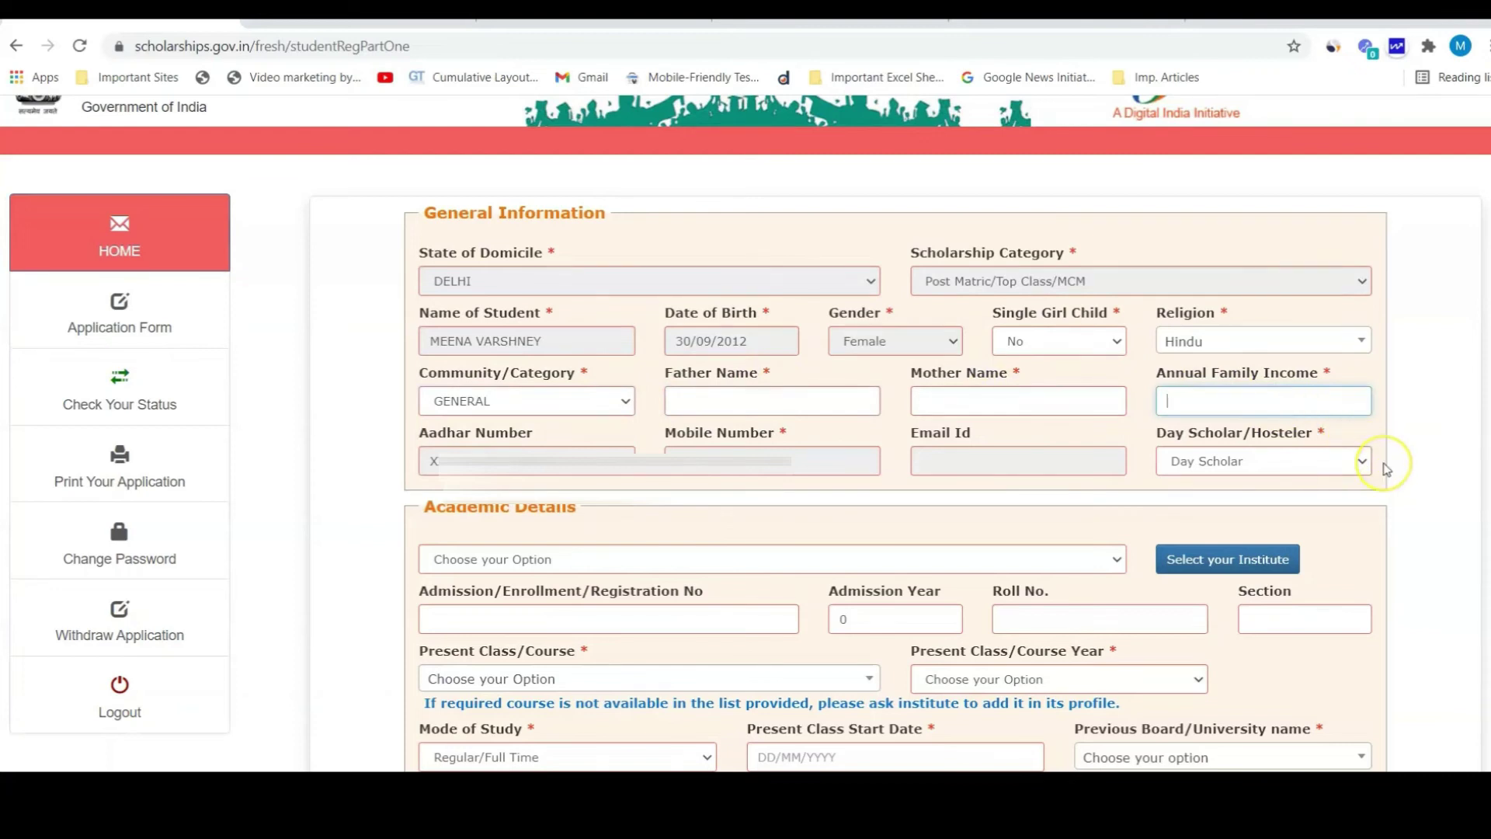
scroll(1386, 469, "down", 2)
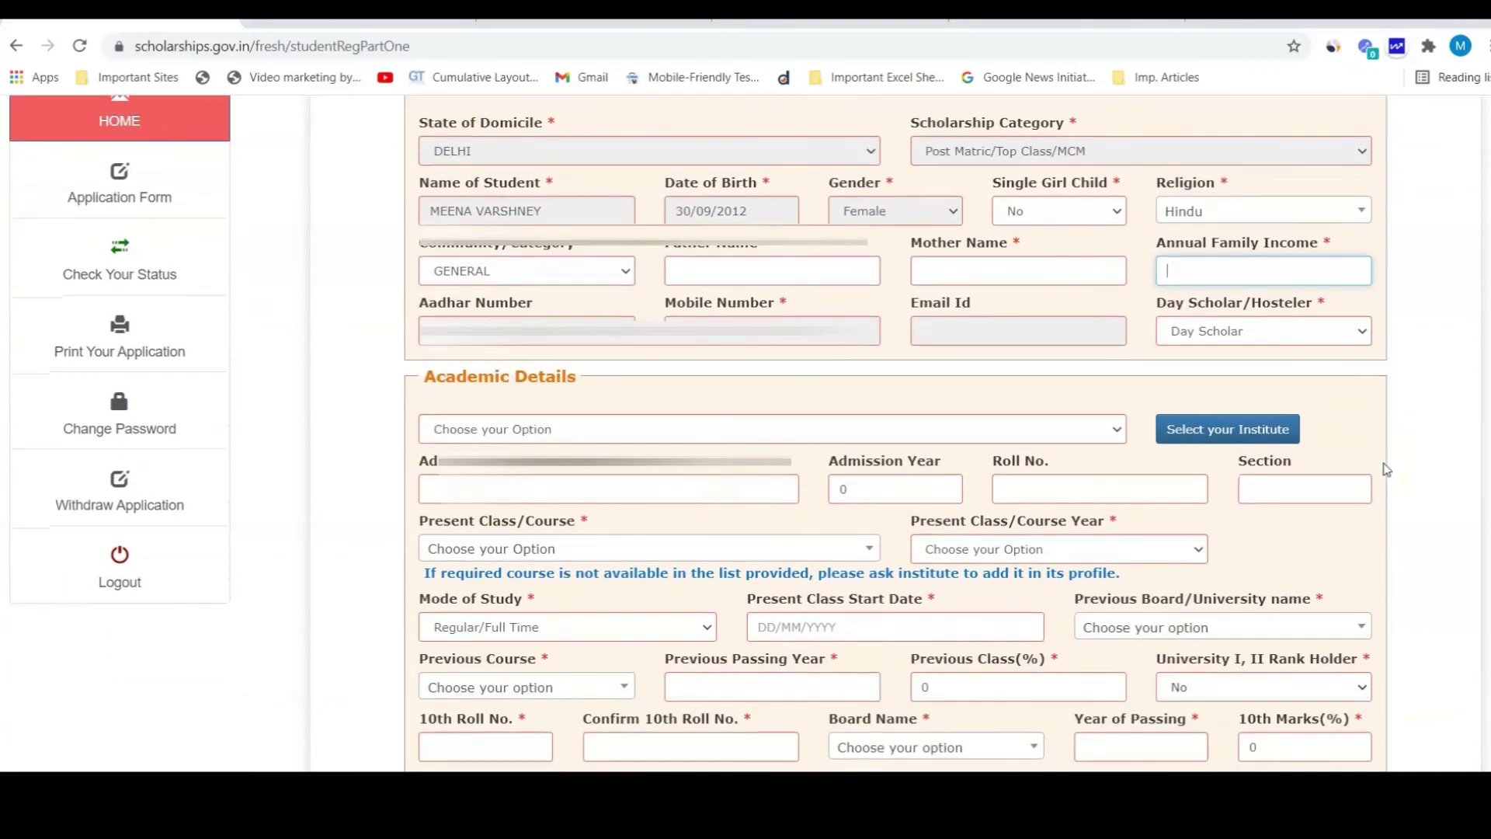
scroll(1386, 469, "down", 1)
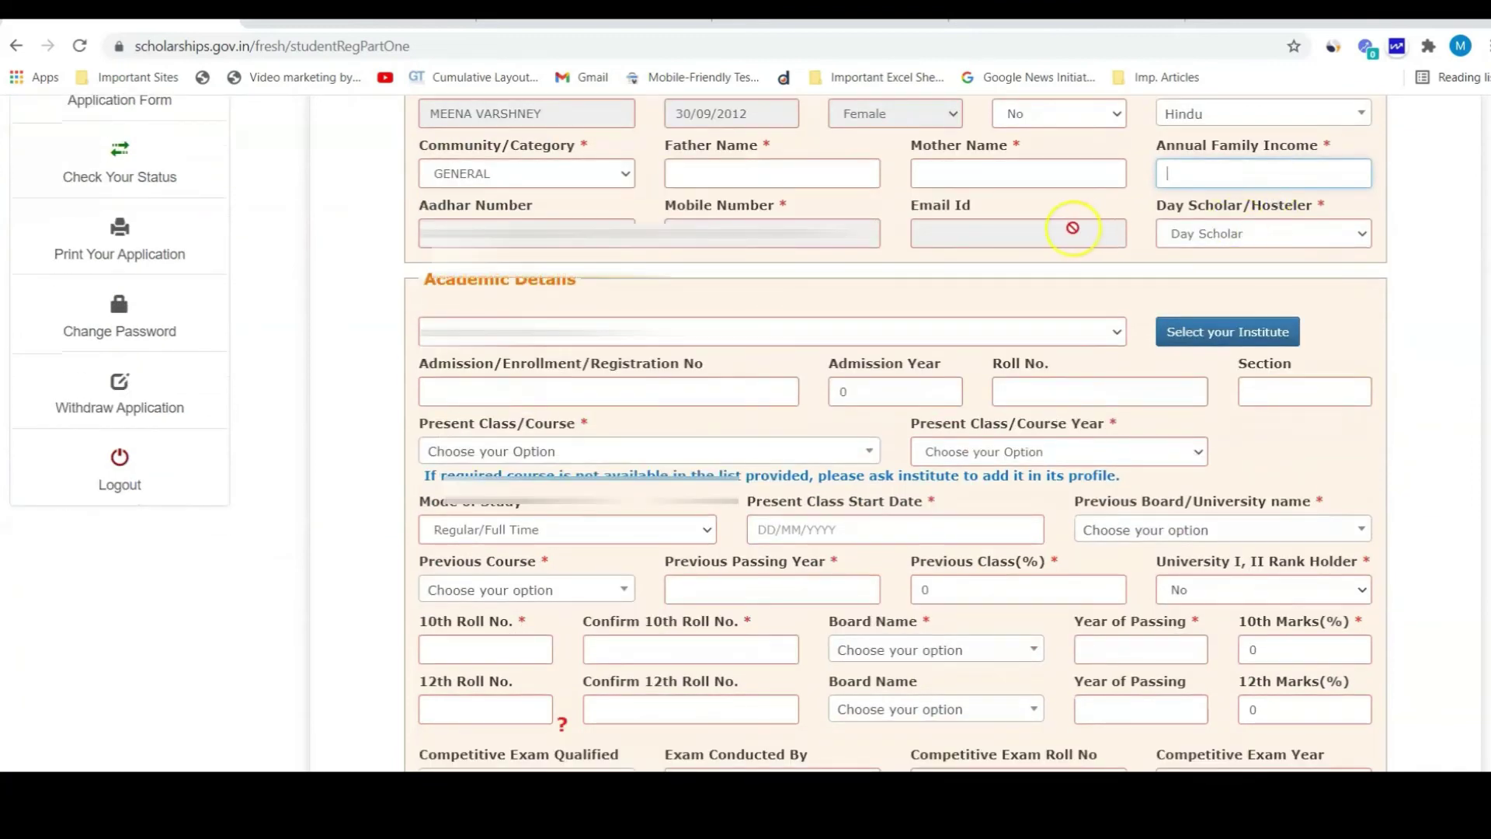
left_click(1265, 233)
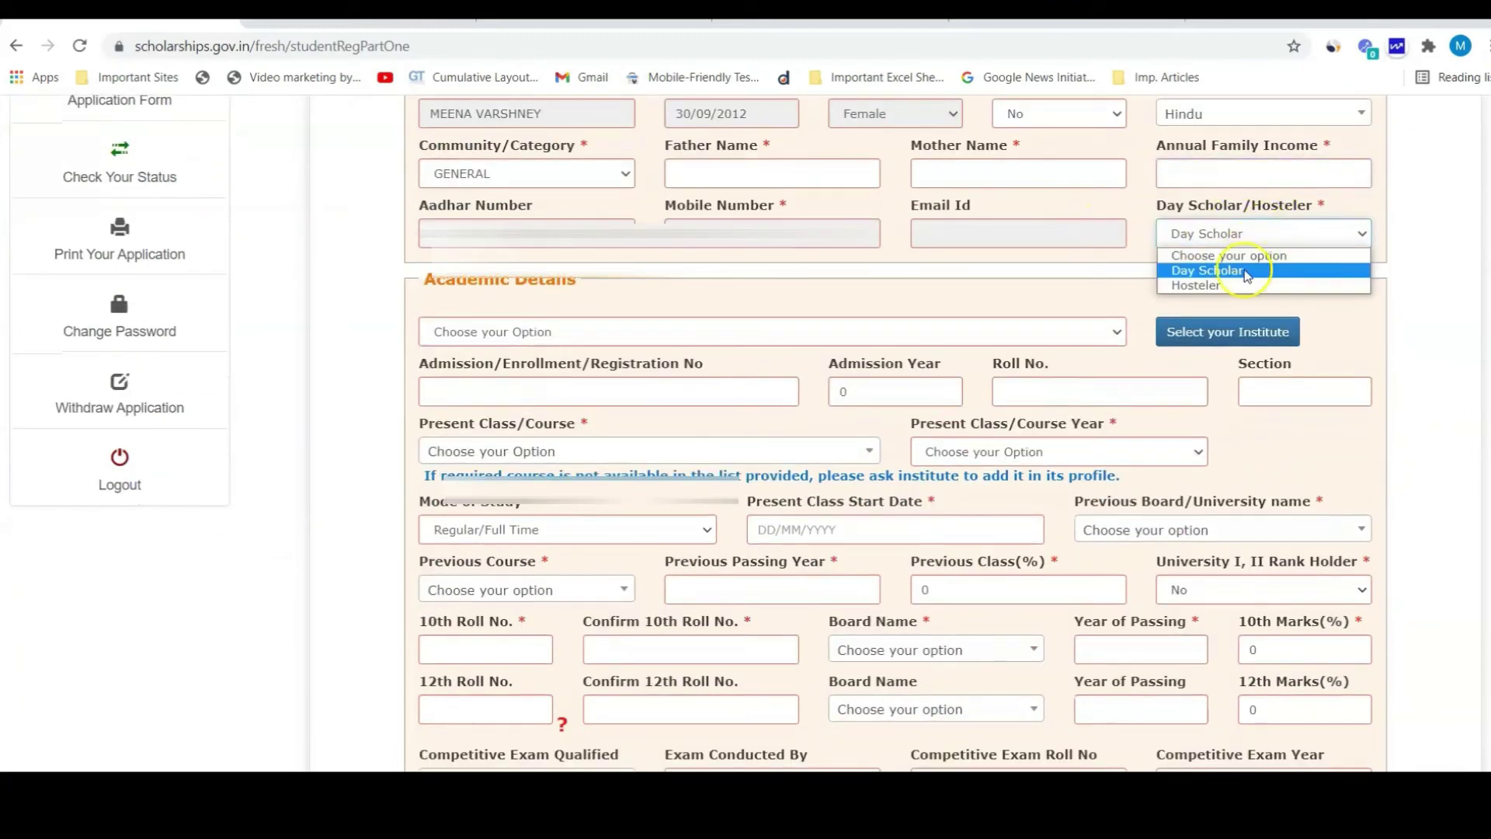
left_click(1408, 291)
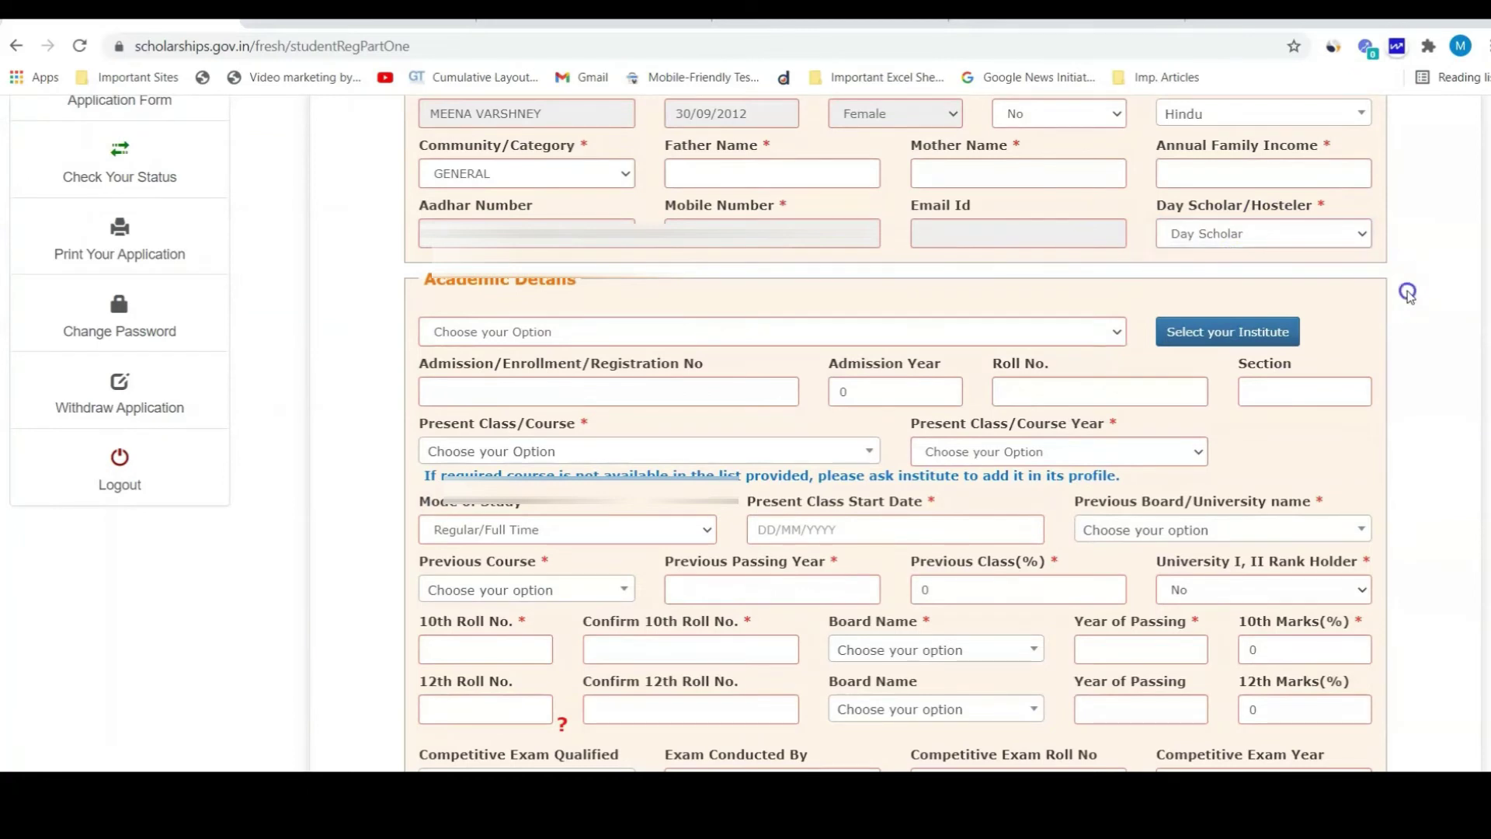
List the institutions for state DELHI and district WEST
left_click(1227, 332)
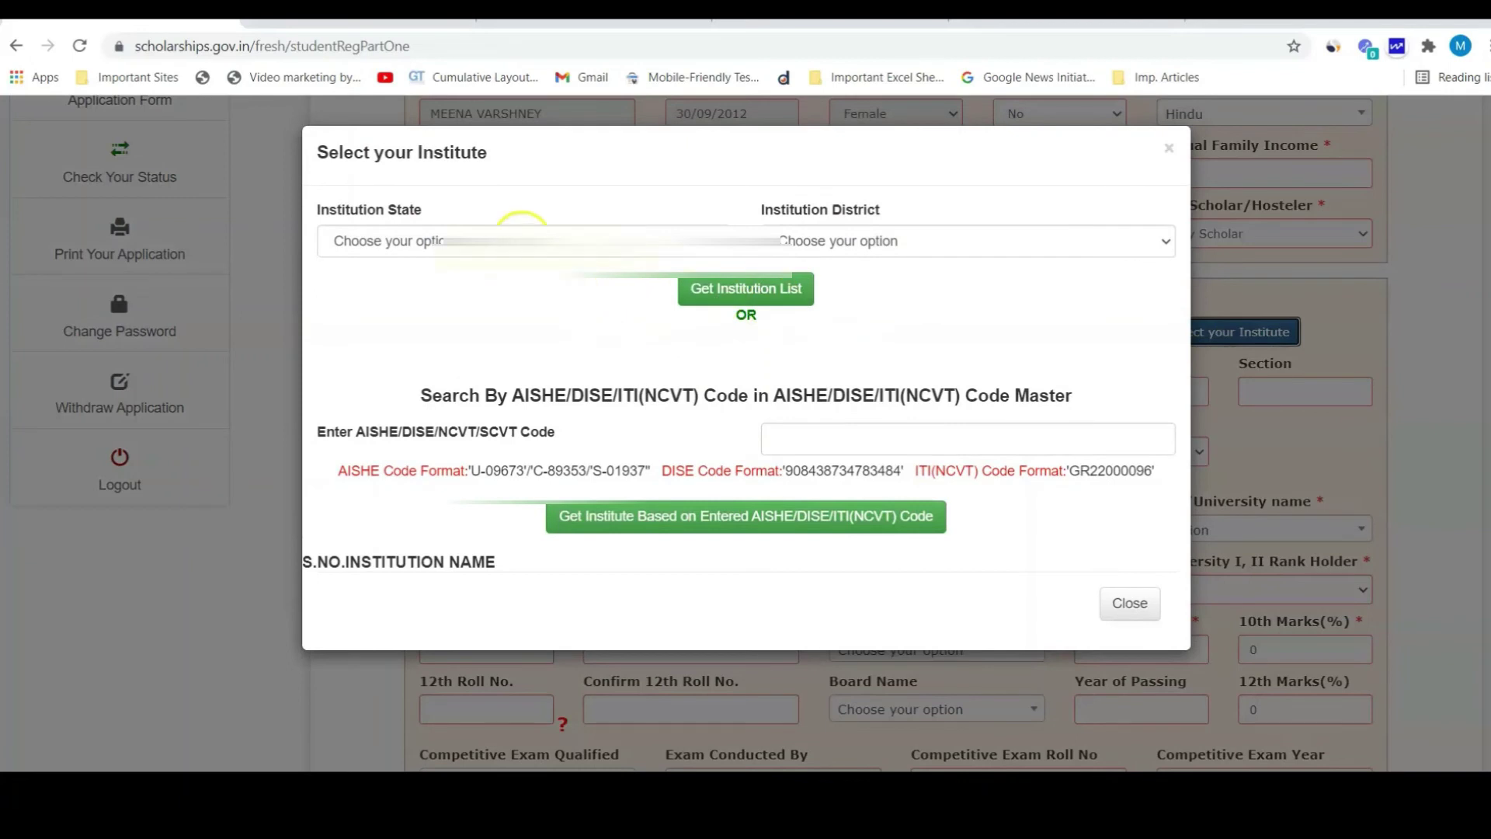
left_click(520, 237)
left_click(384, 407)
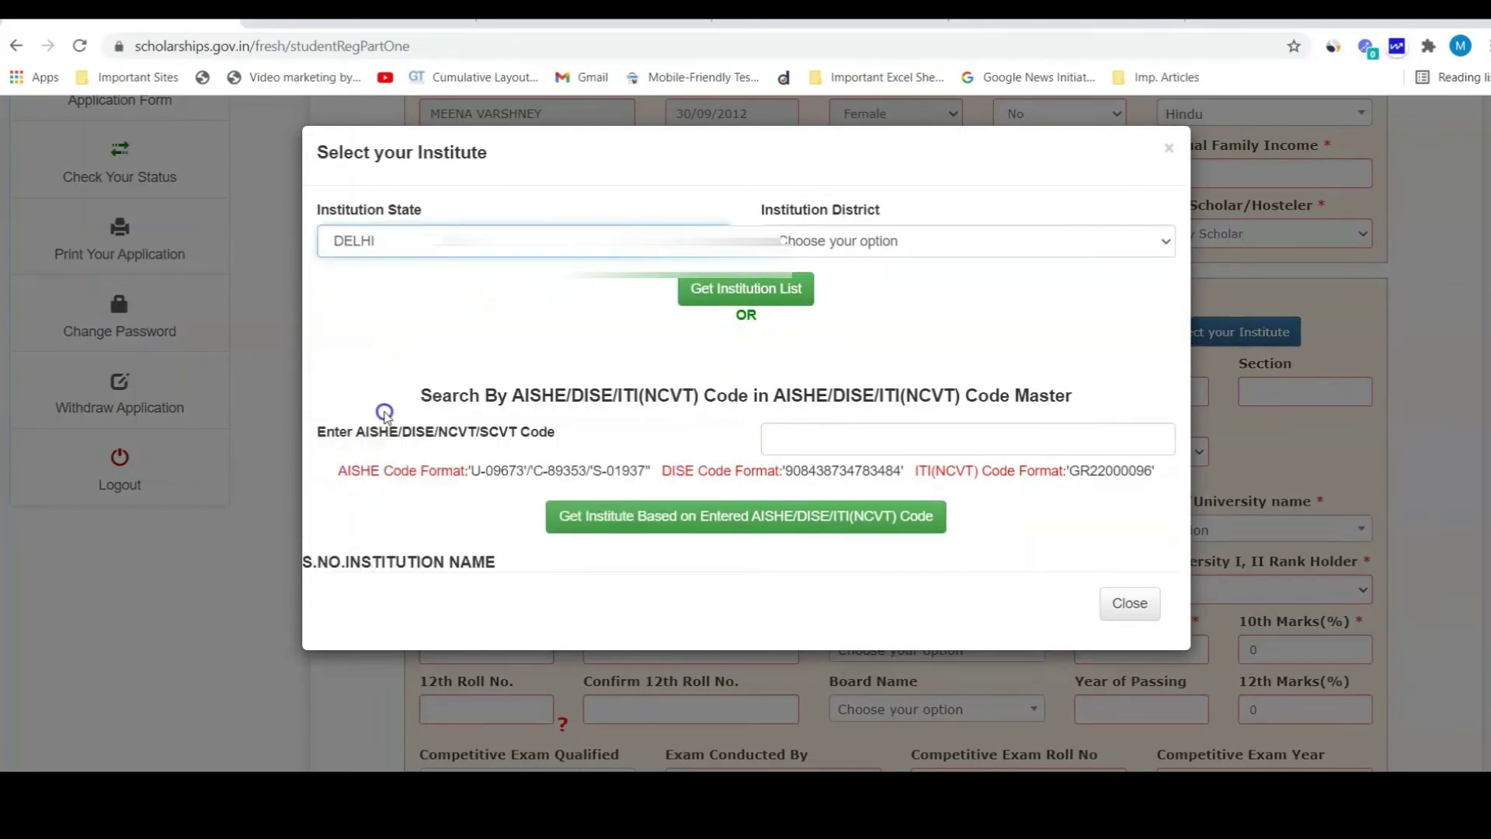
left_click(874, 240)
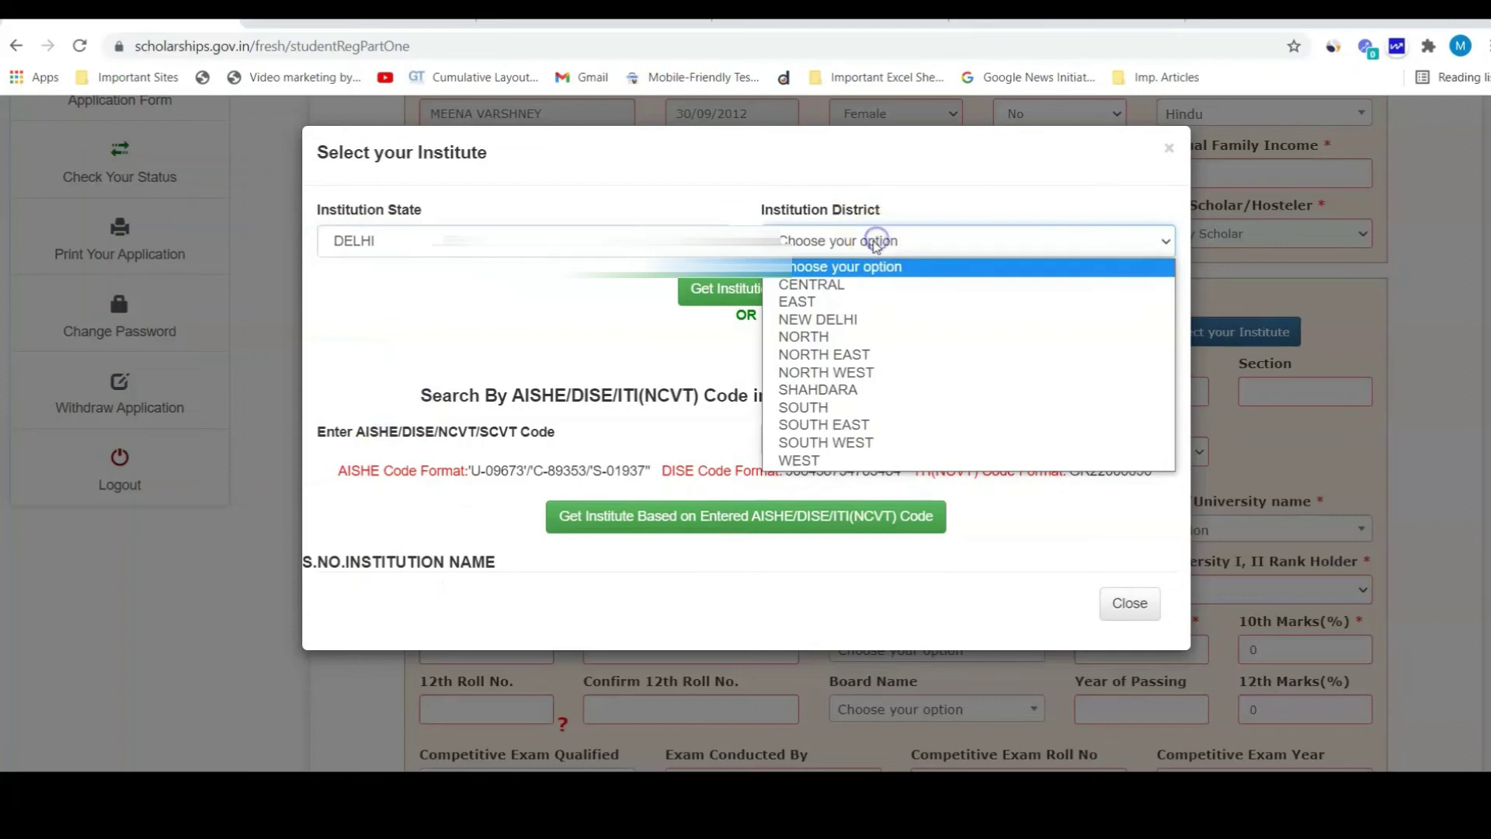
left_click(815, 460)
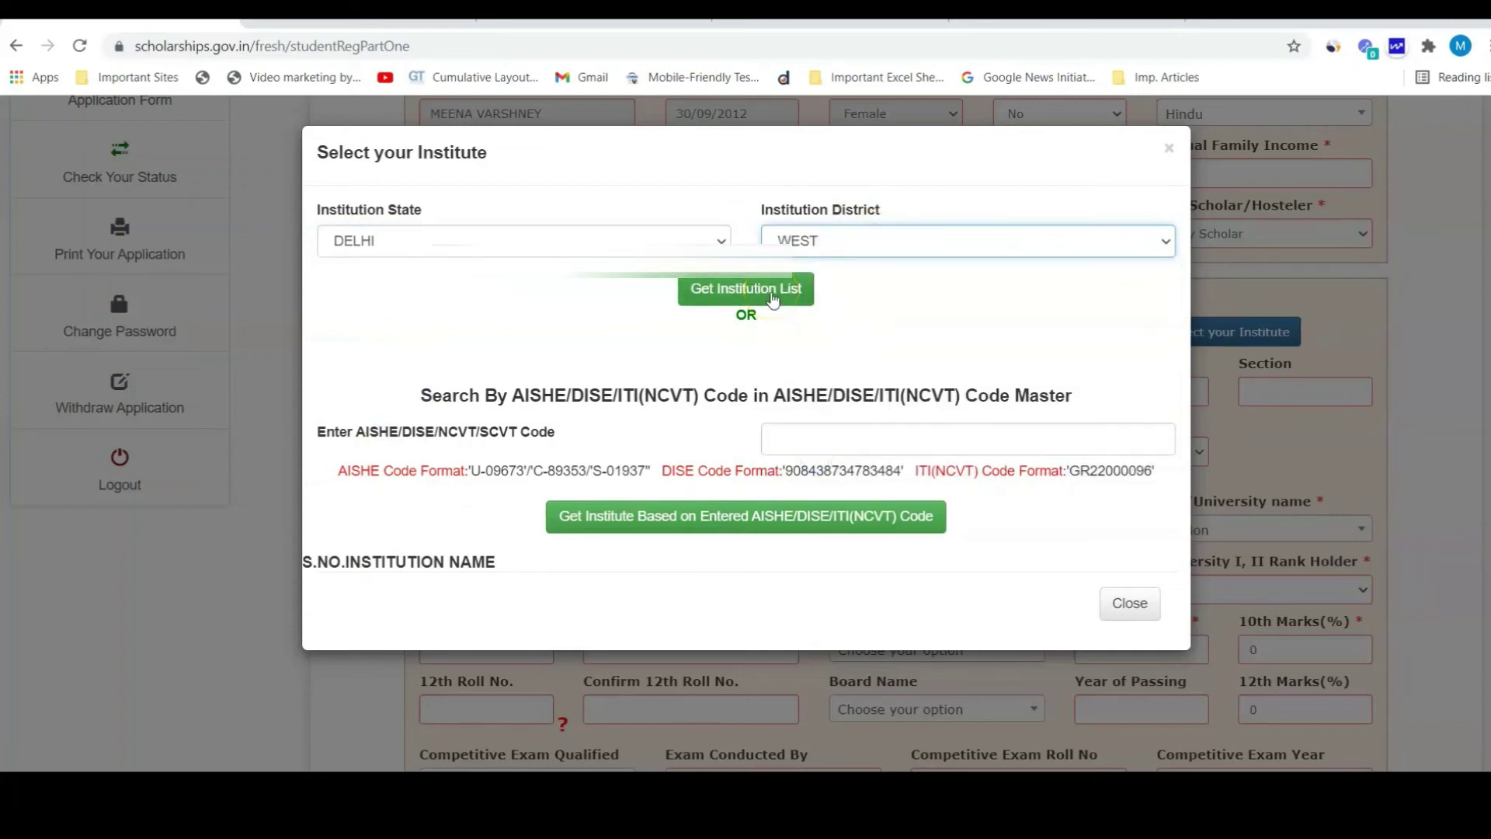
left_click(773, 299)
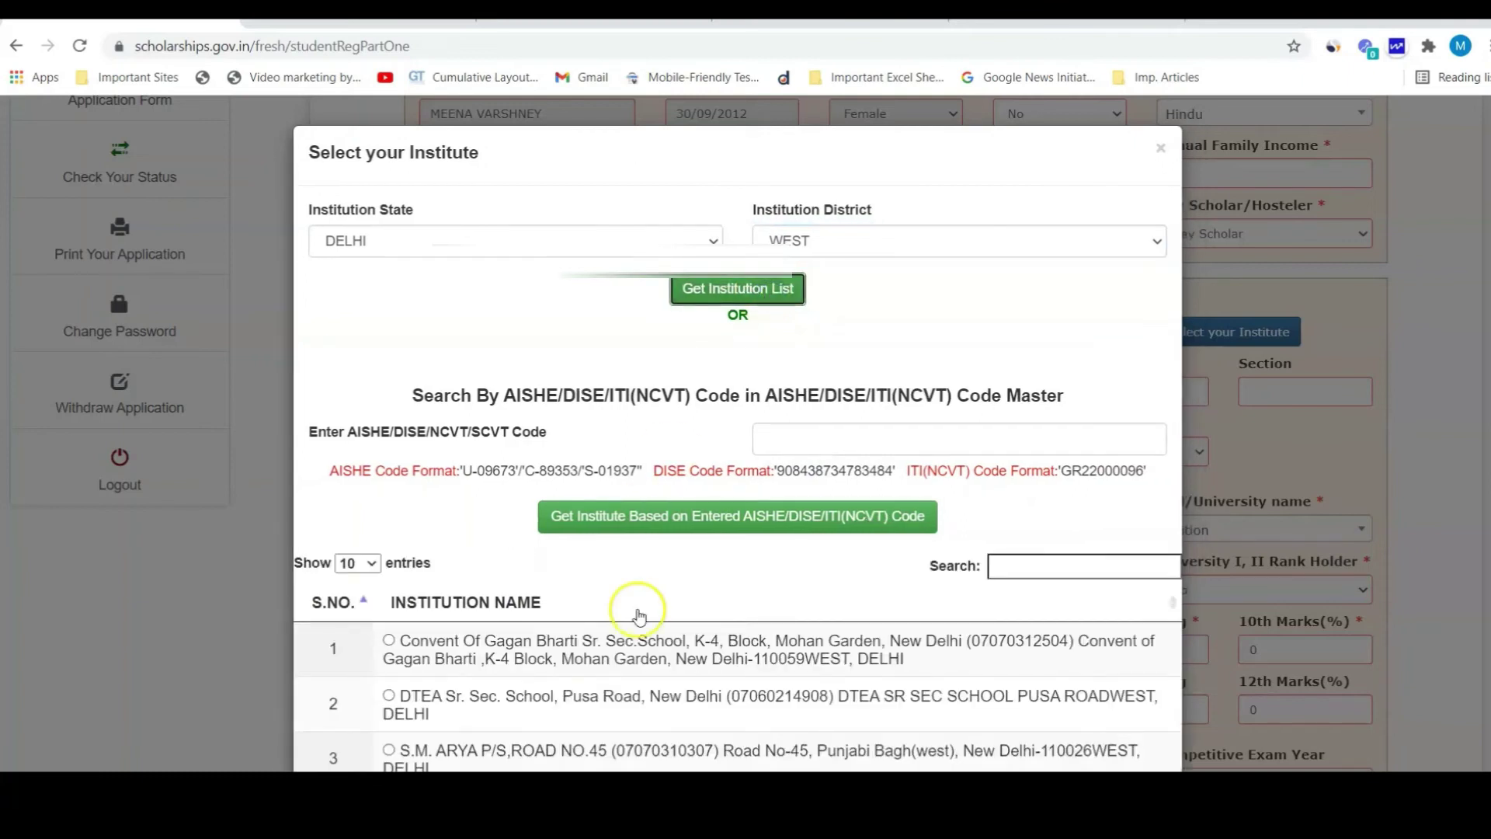
Select Govt. Sarvodaya Bal Vidyalaya No.2, Tilak Nagar as the institute
scroll(634, 610, "down", 2)
scroll(638, 615, "down", 3)
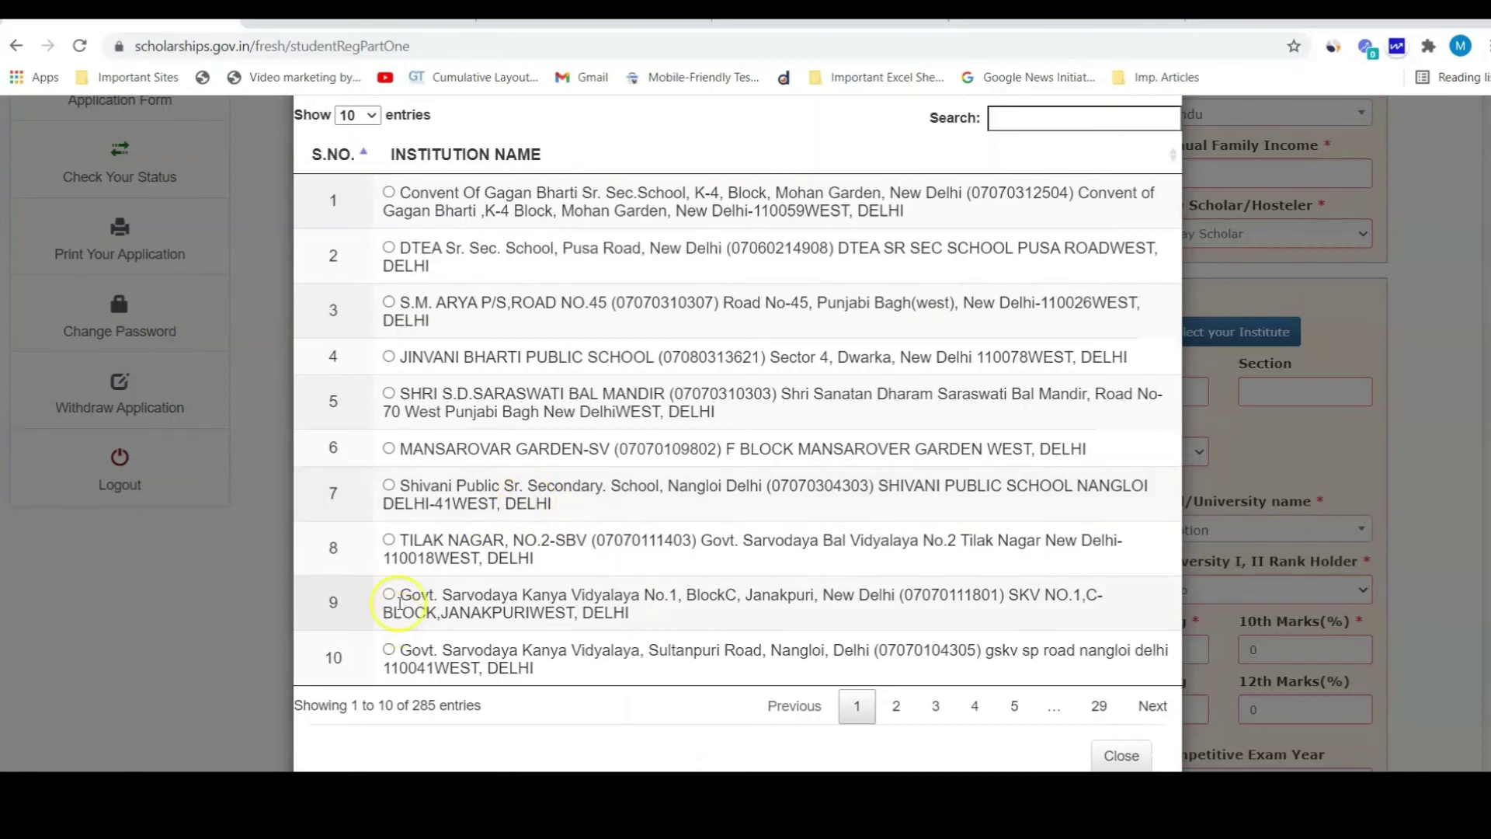
left_click(389, 541)
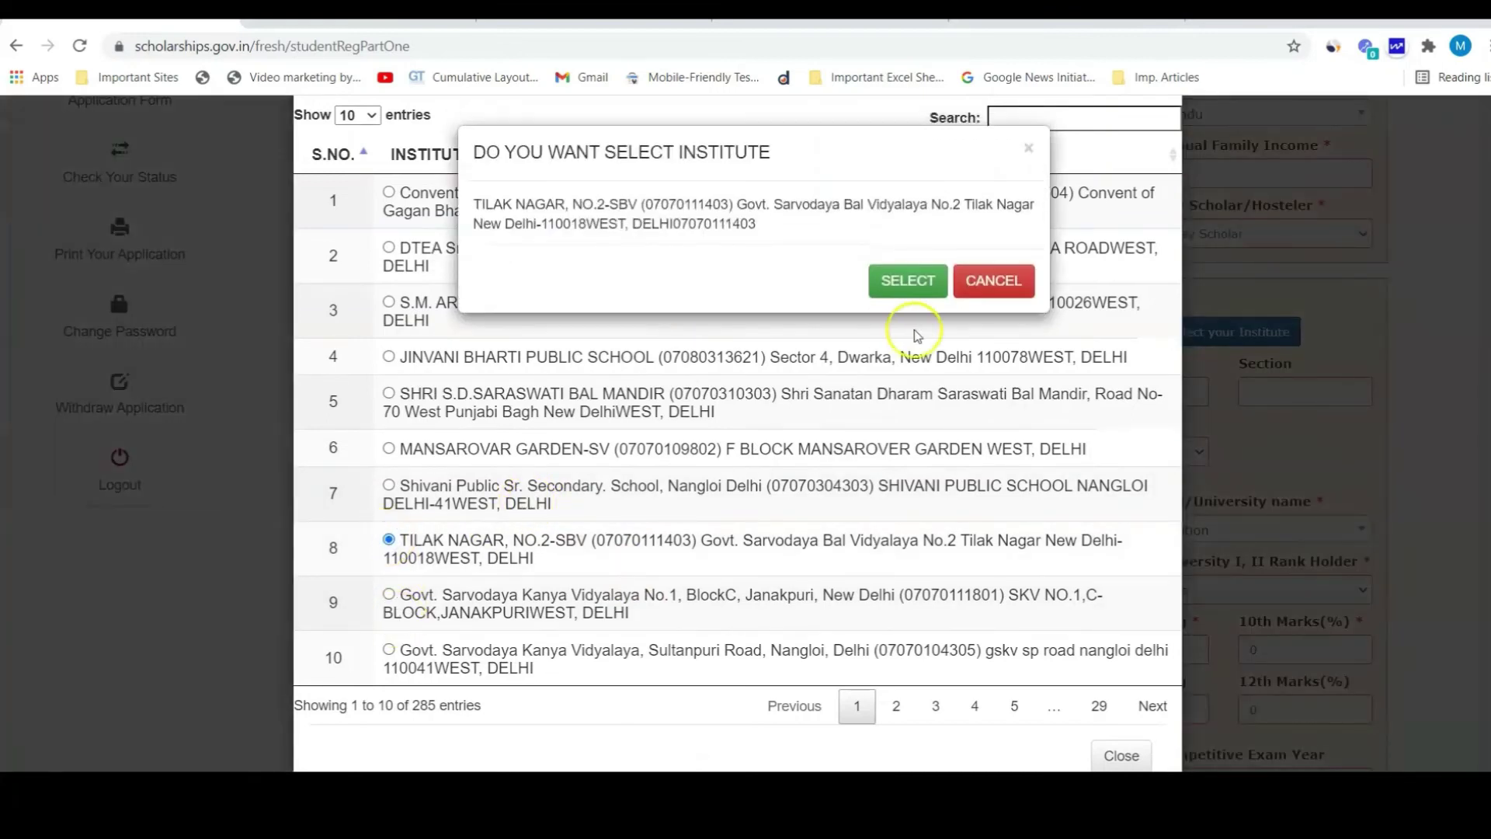
left_click(919, 281)
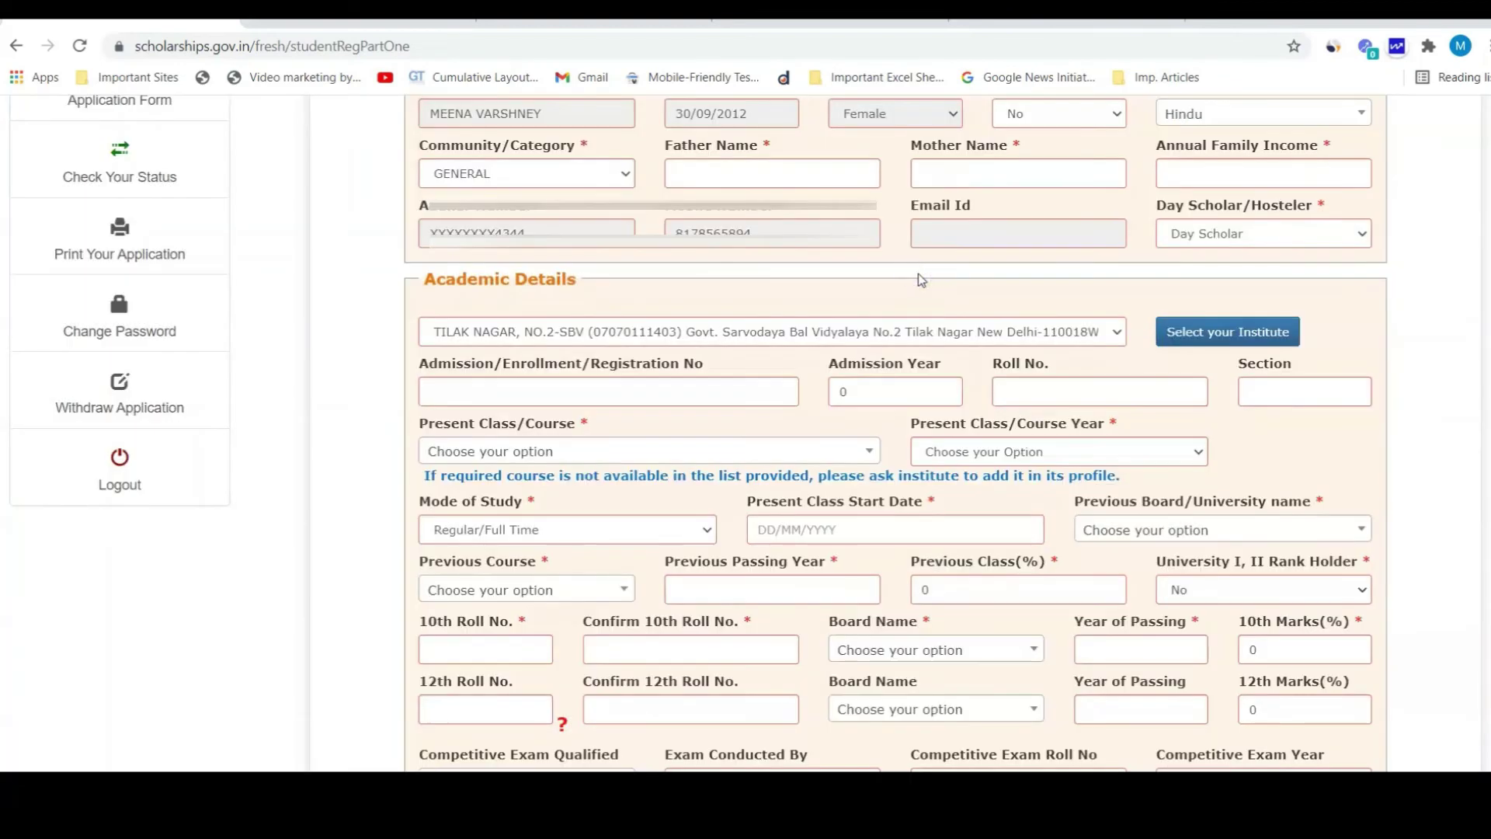
left_click(871, 390)
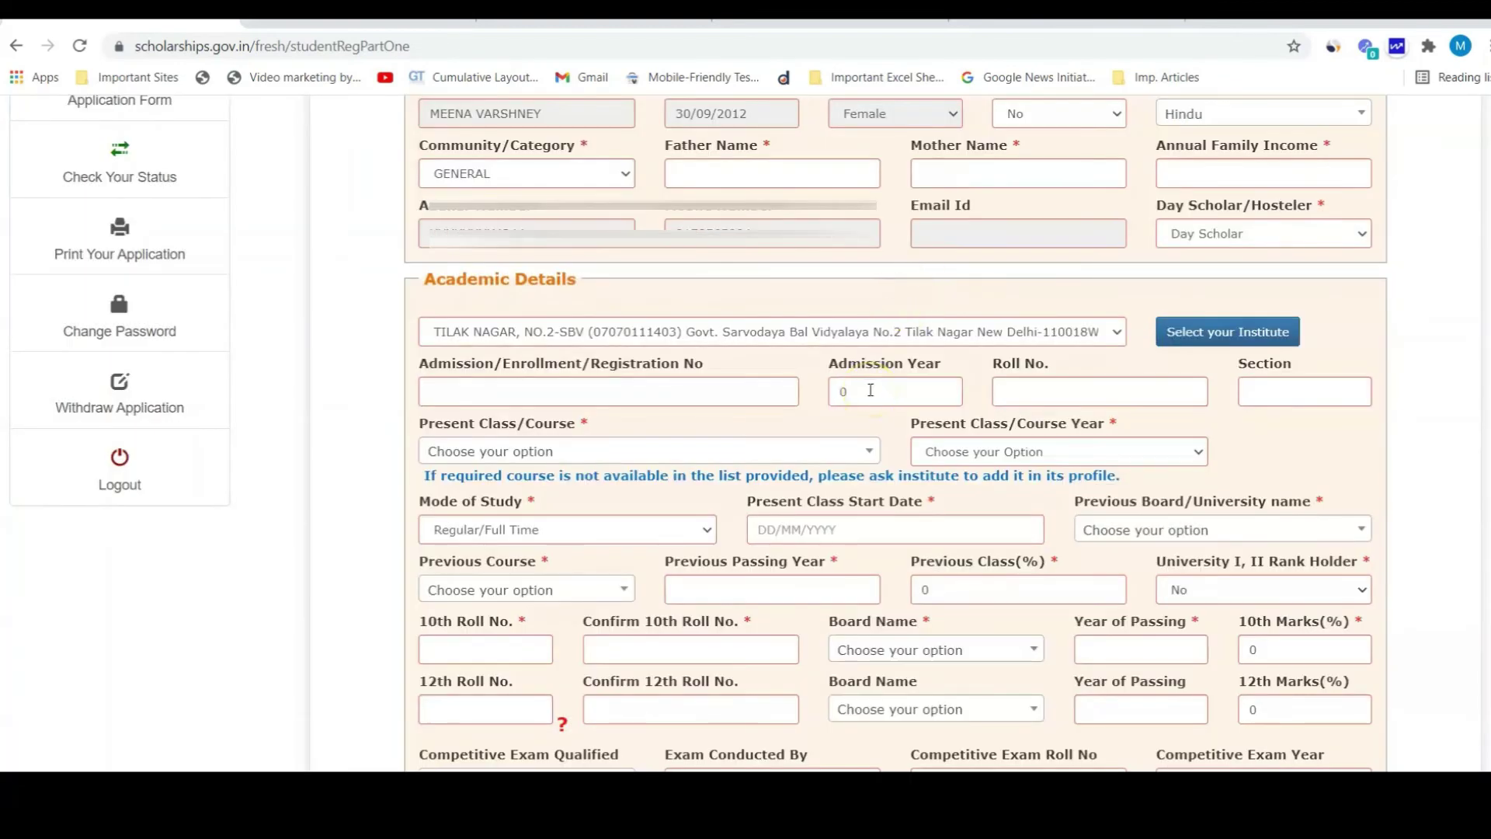
scroll(871, 390, "down", 1)
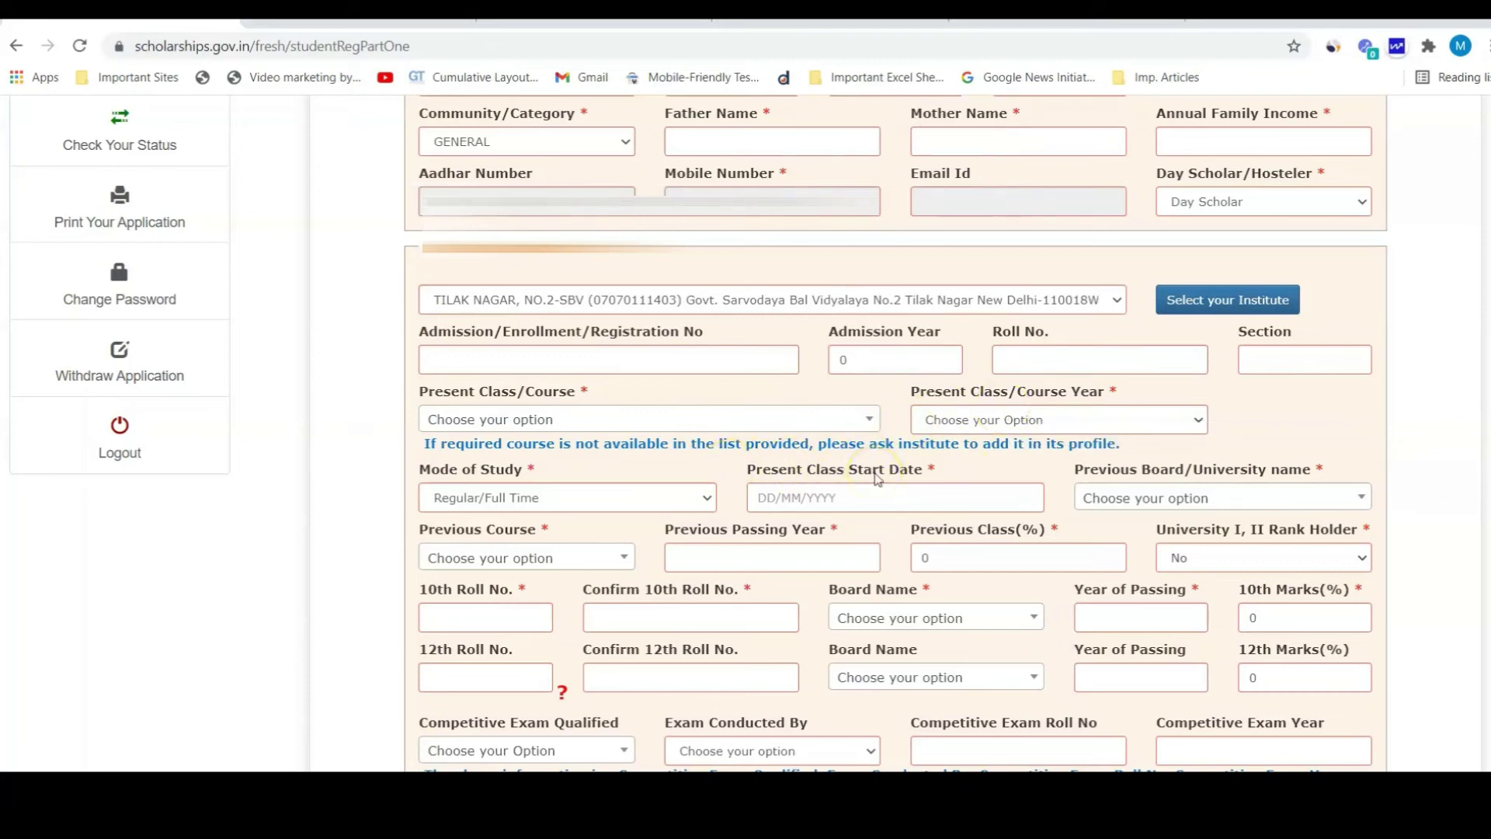
left_click(704, 498)
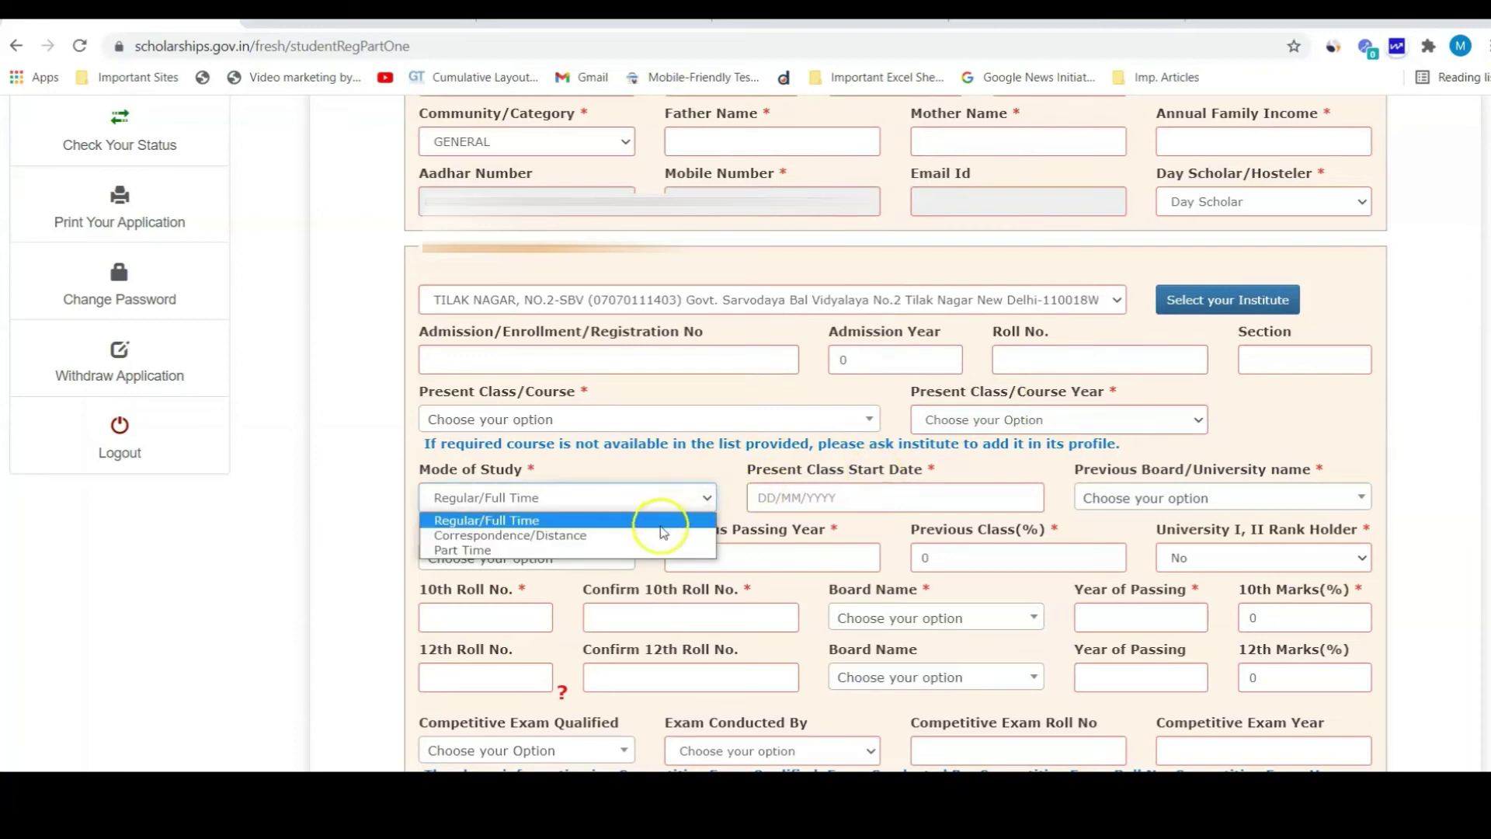
left_click(877, 499)
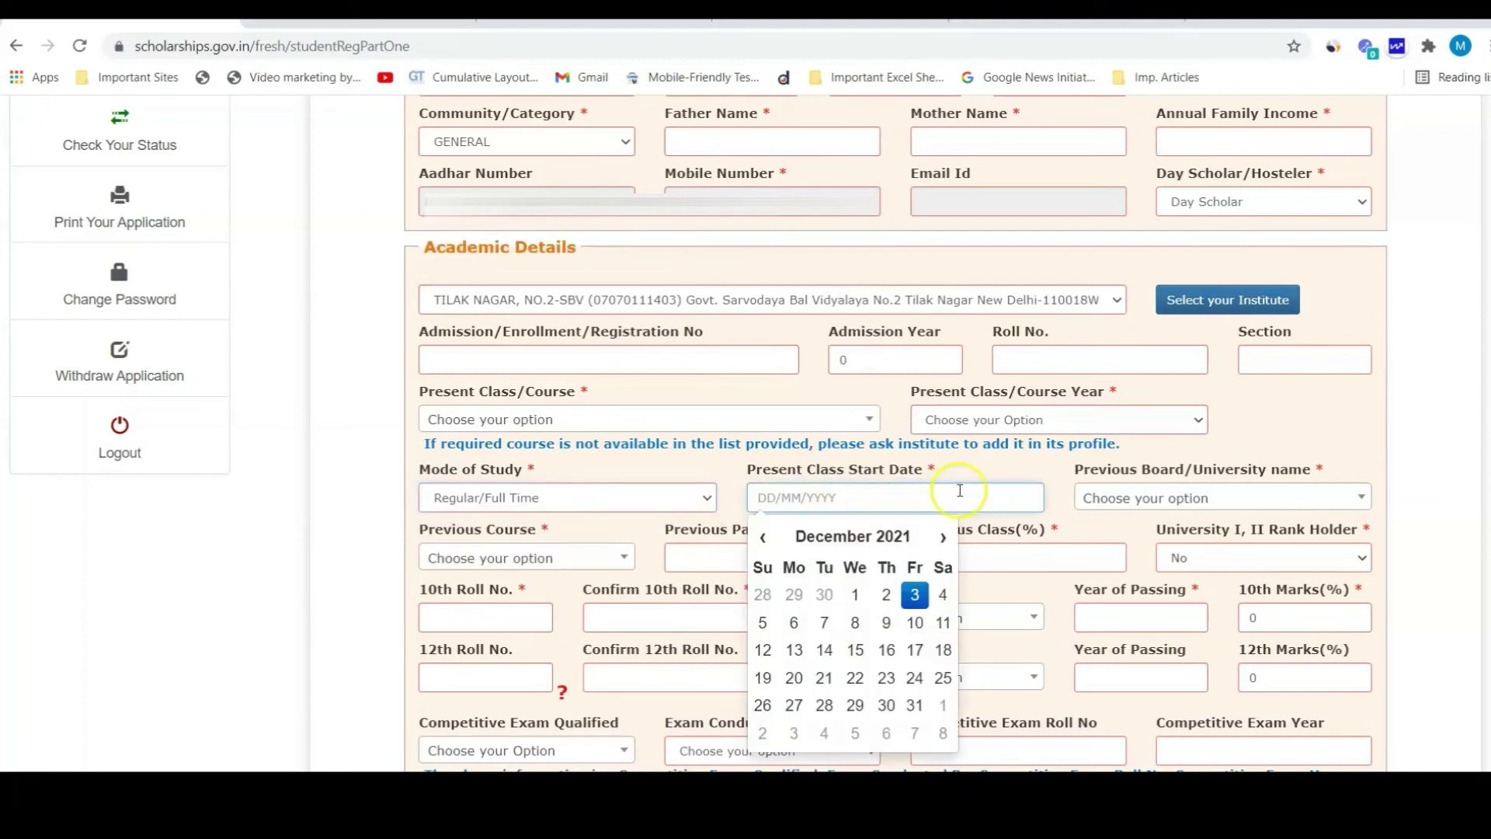
left_click(1058, 459)
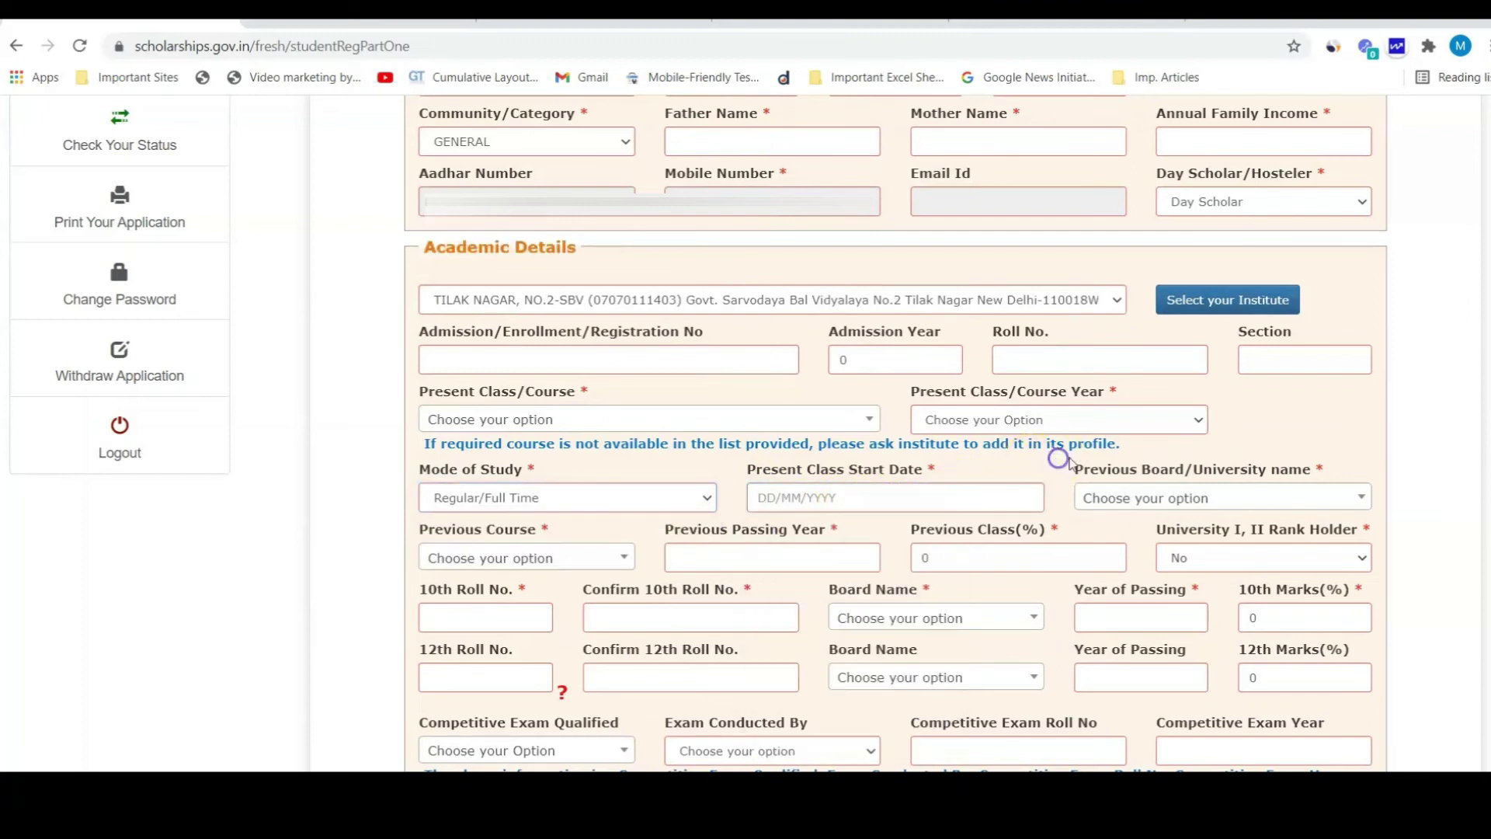
left_click(1128, 499)
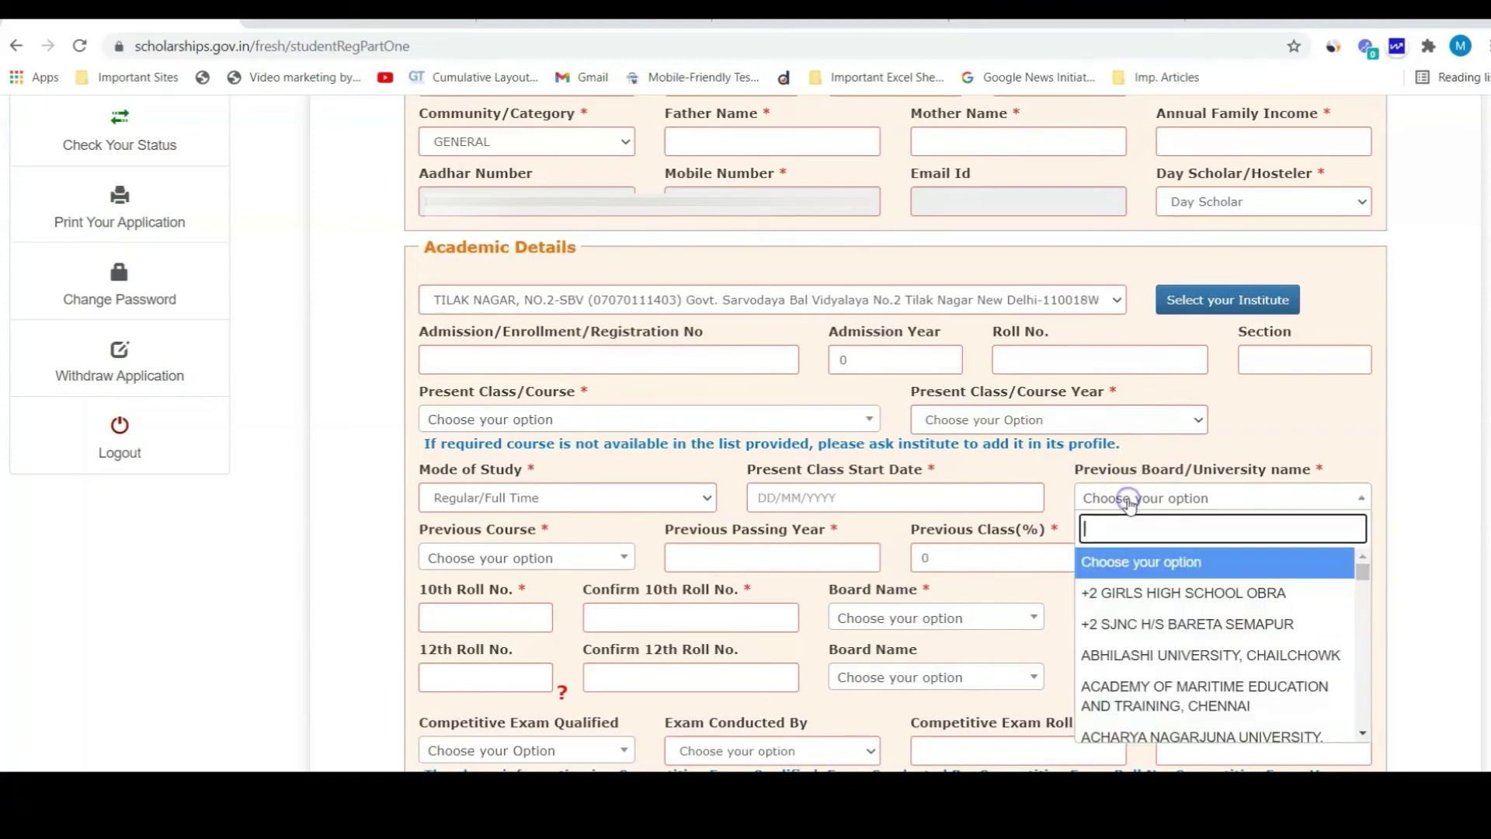
left_click(1208, 458)
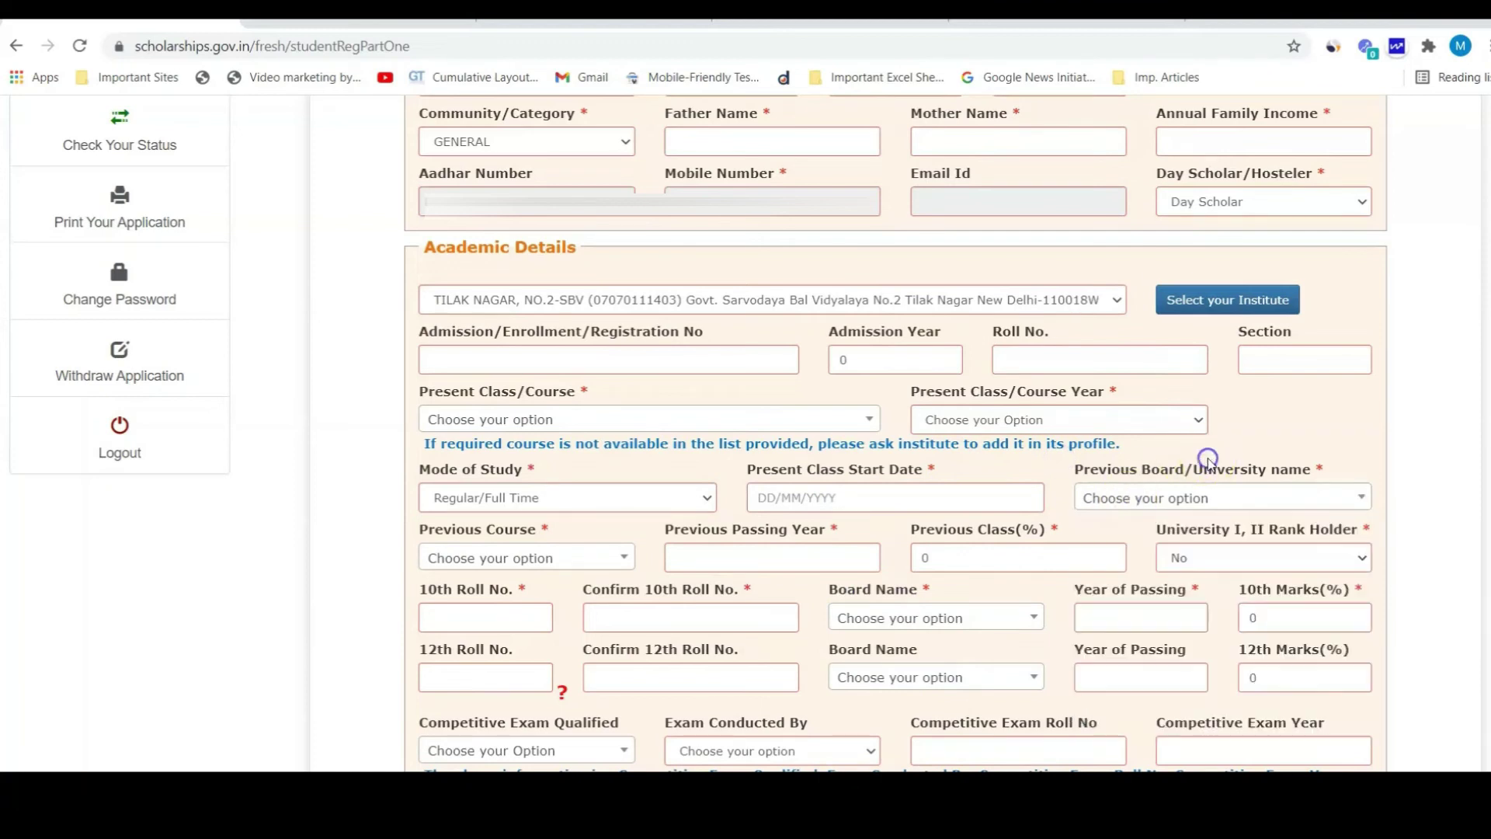
left_click(607, 562)
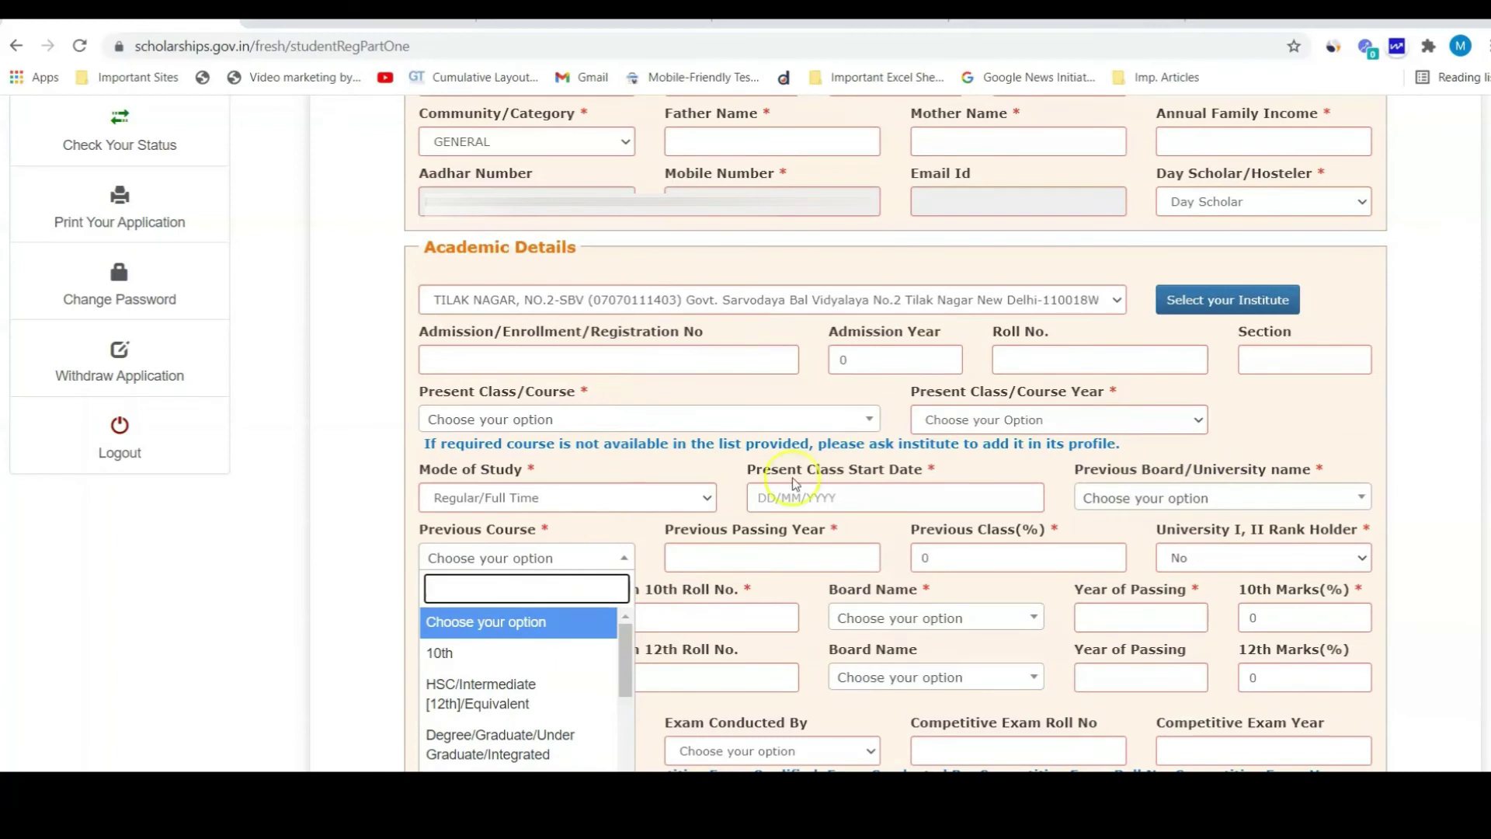
left_click(731, 488)
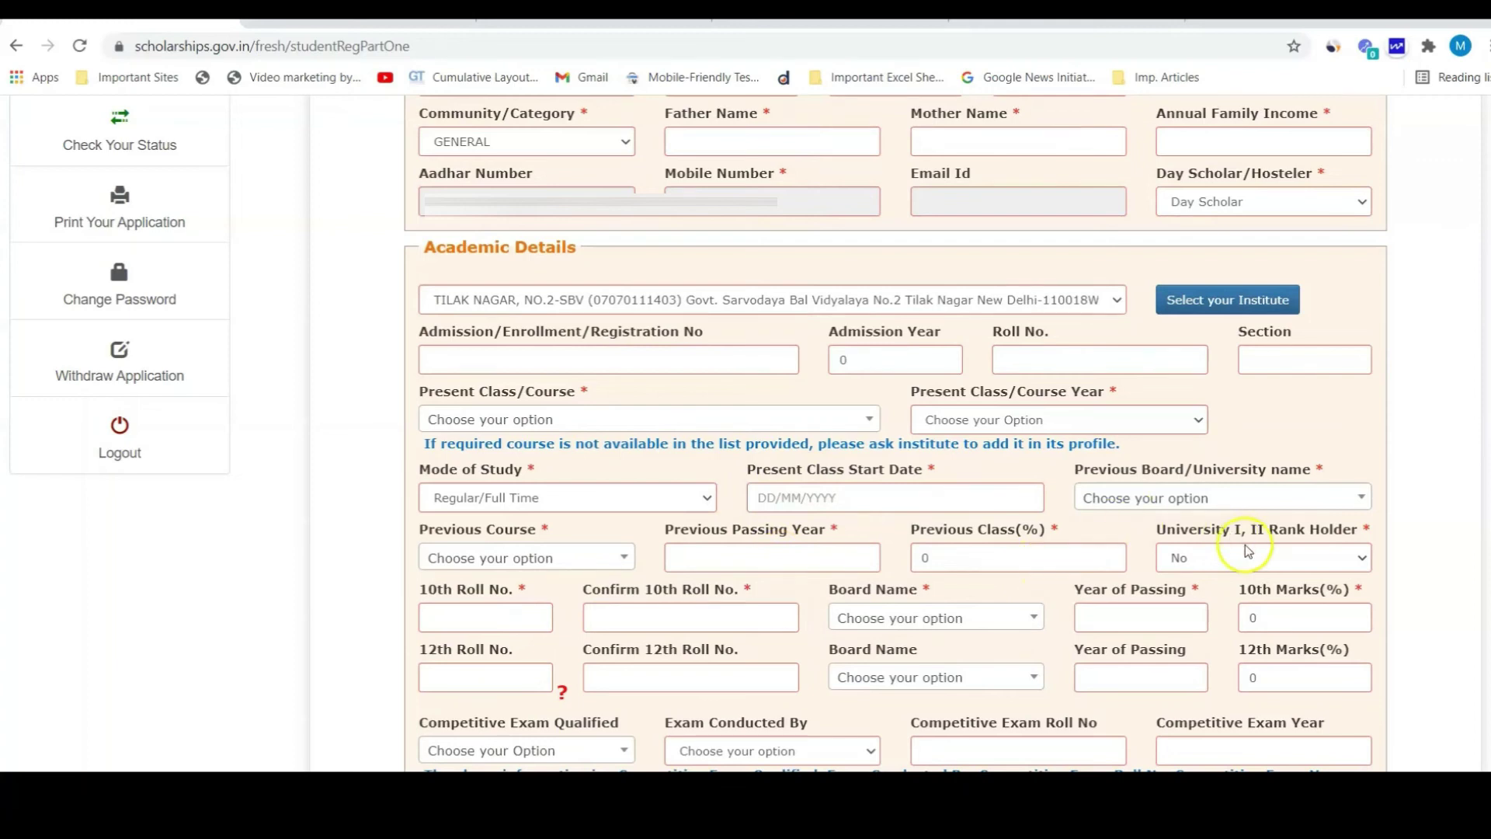
scroll(1033, 501, "down", 2)
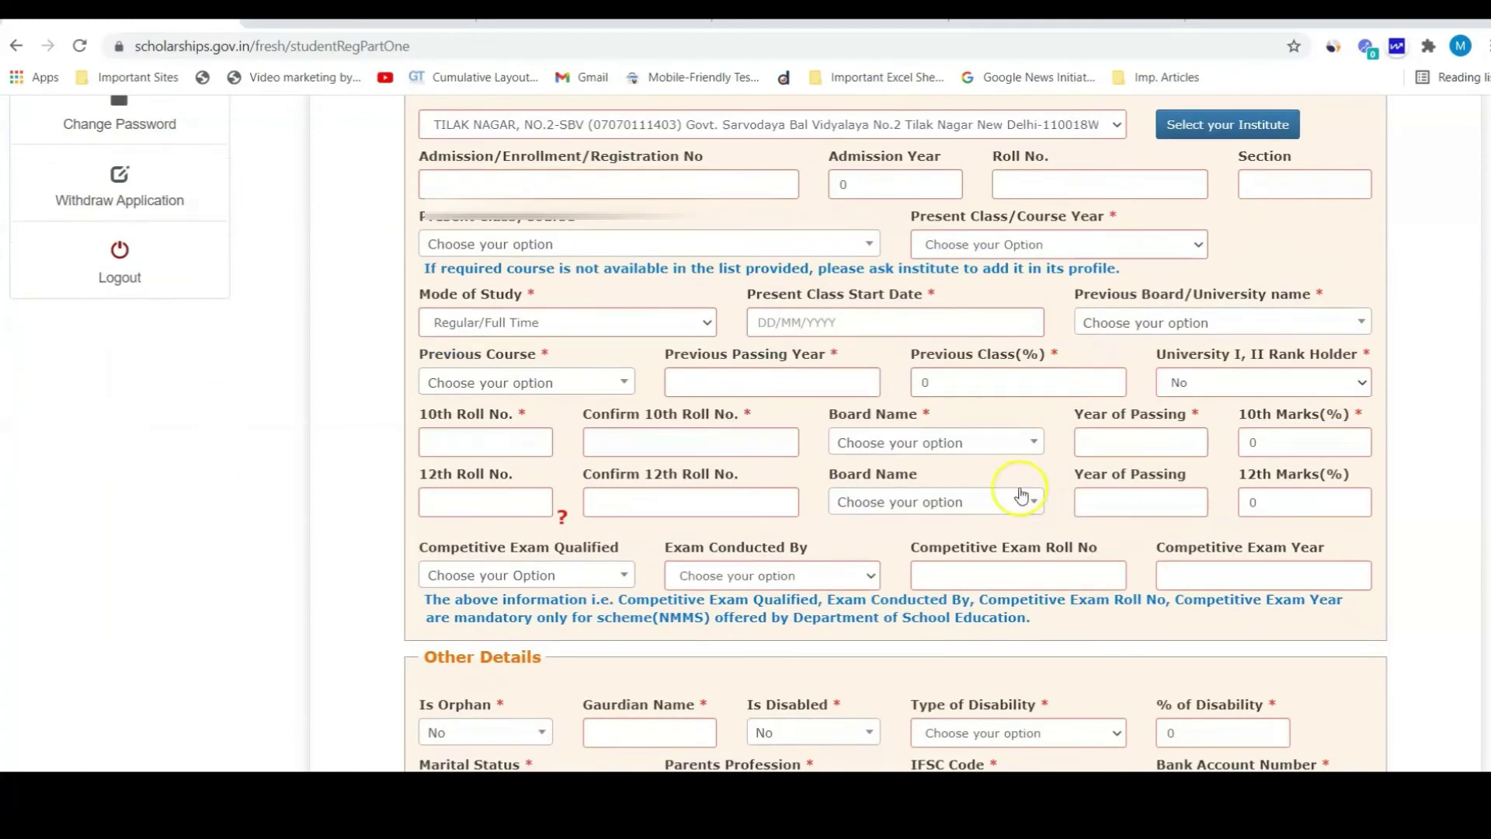
left_click(1264, 388)
left_click(1391, 409)
left_click(516, 444)
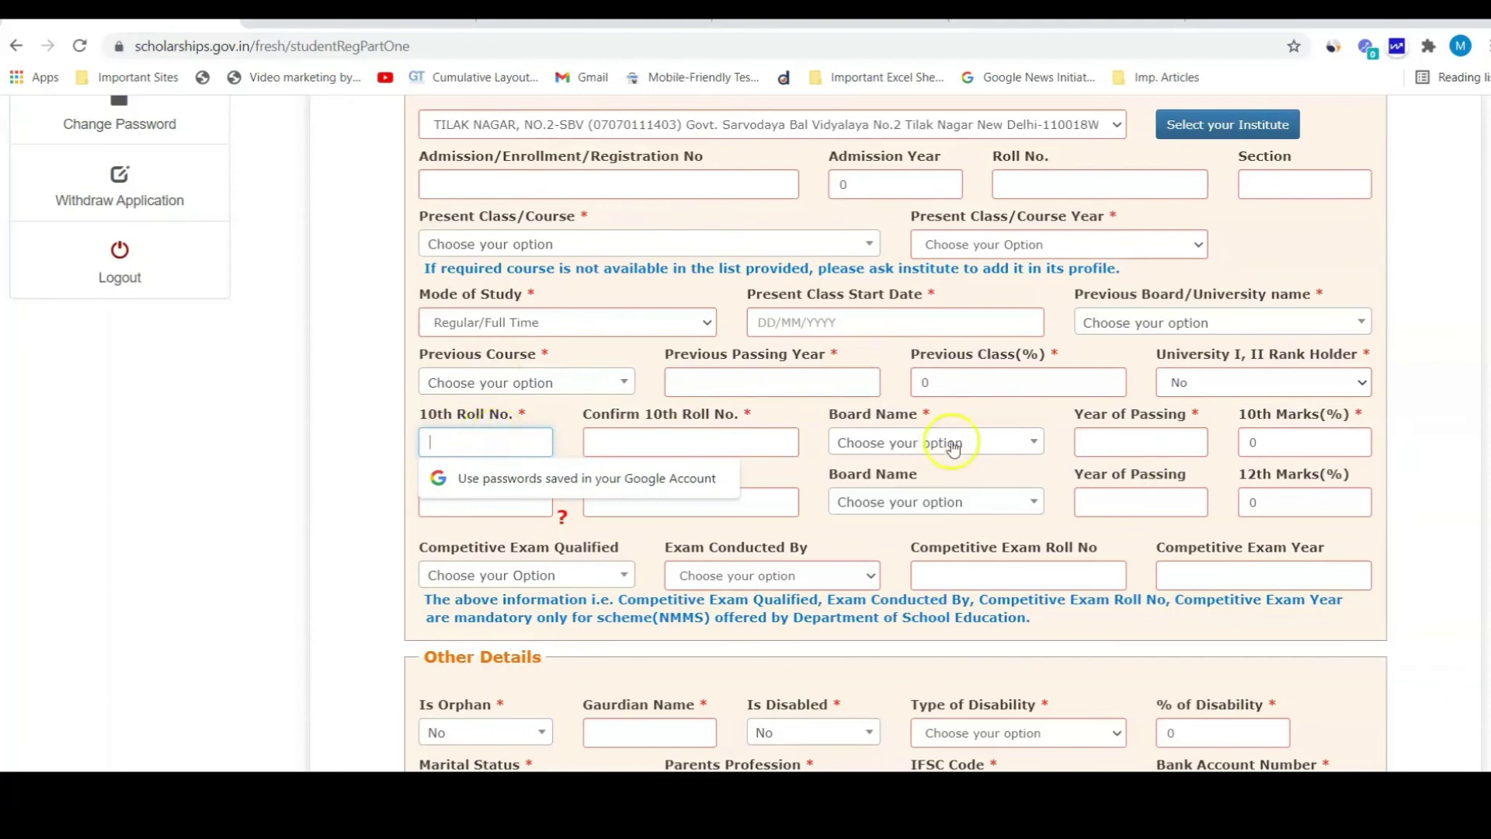
left_click(998, 444)
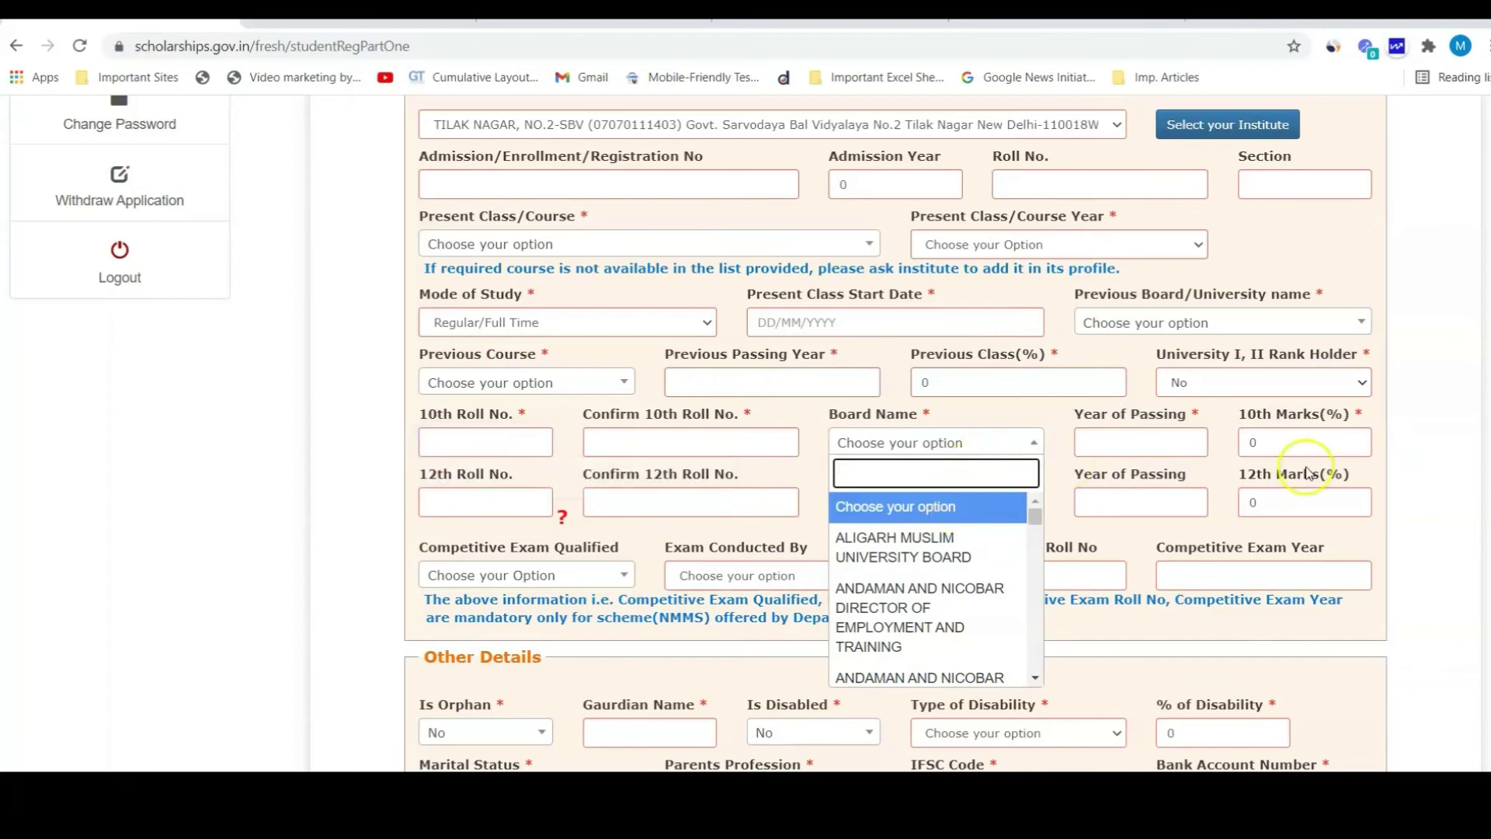
left_click(1227, 466)
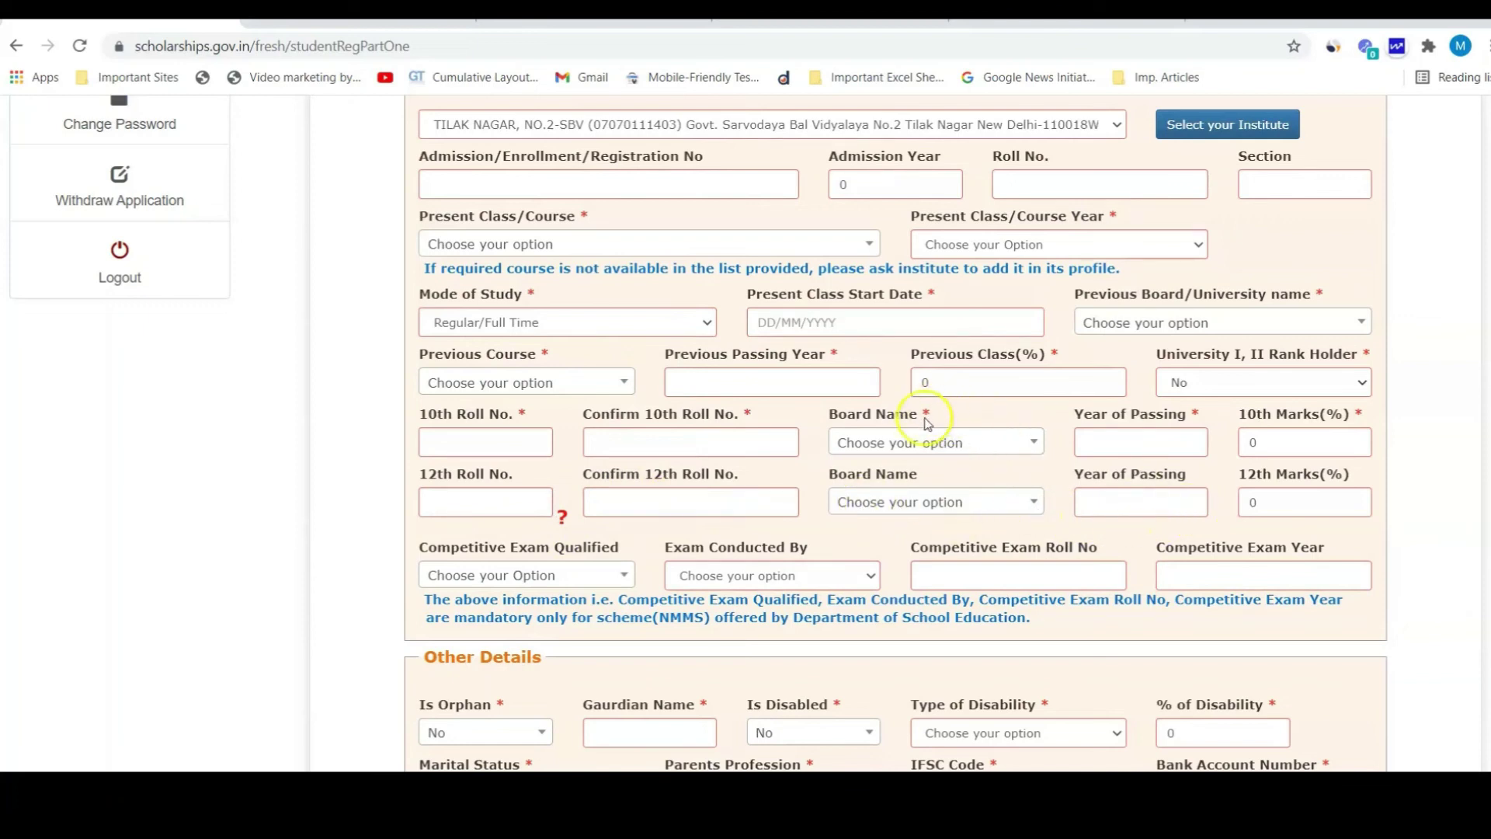
scroll(893, 444, "down", 3)
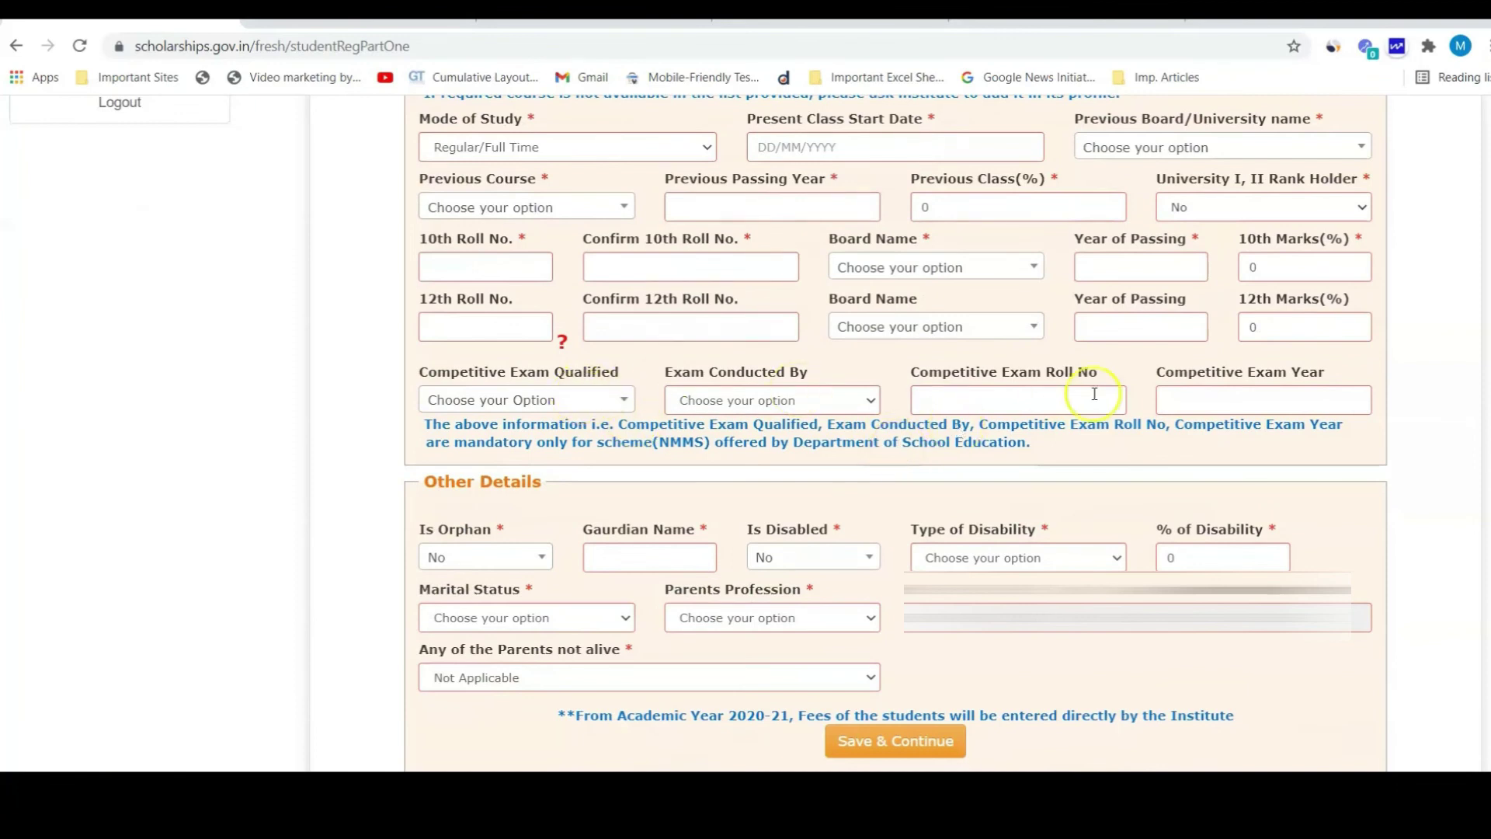
scroll(938, 483, "down", 1)
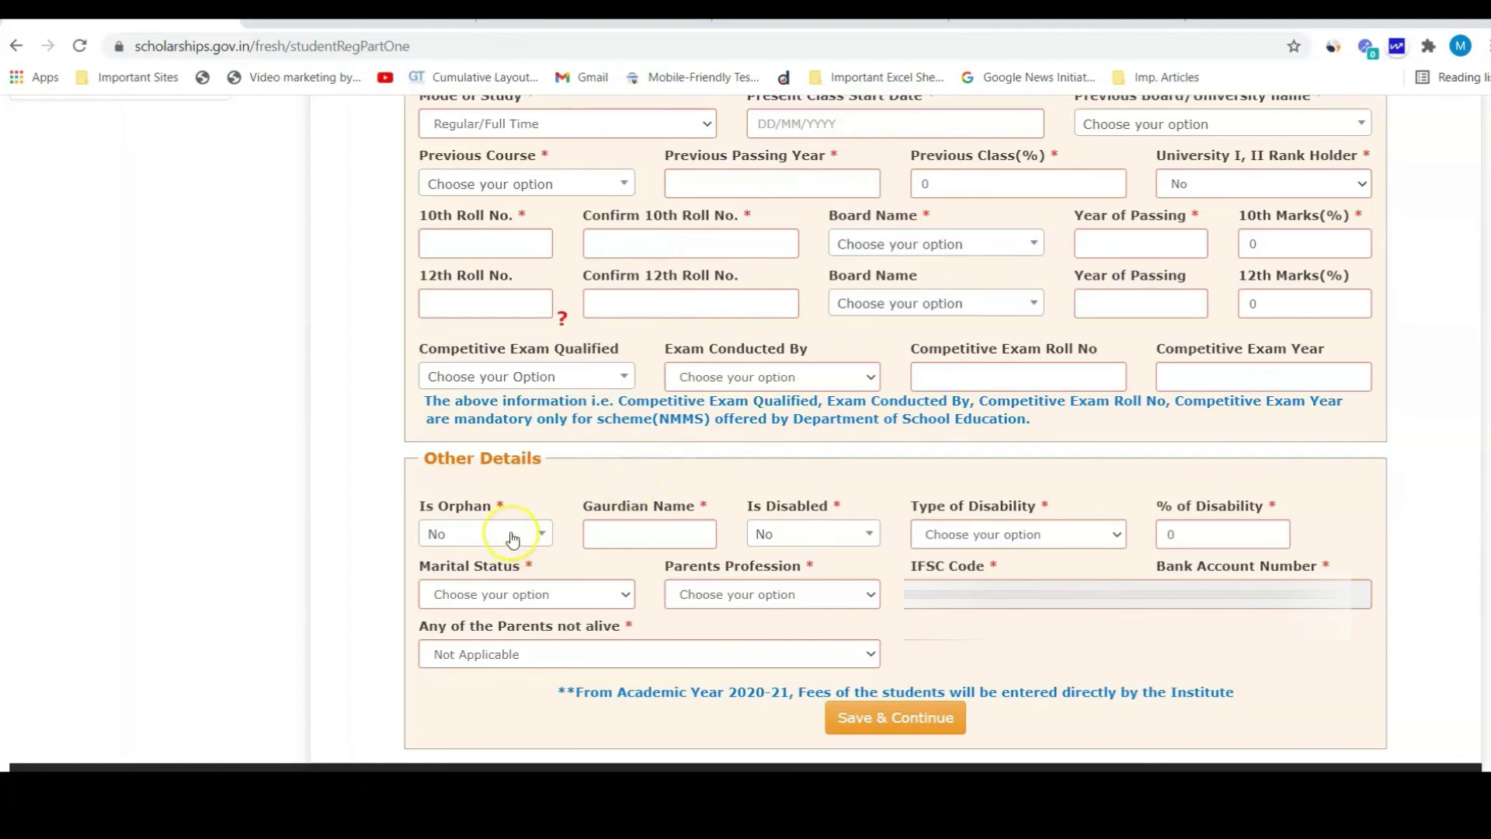
left_click(680, 531)
left_click(858, 478)
left_click(567, 593)
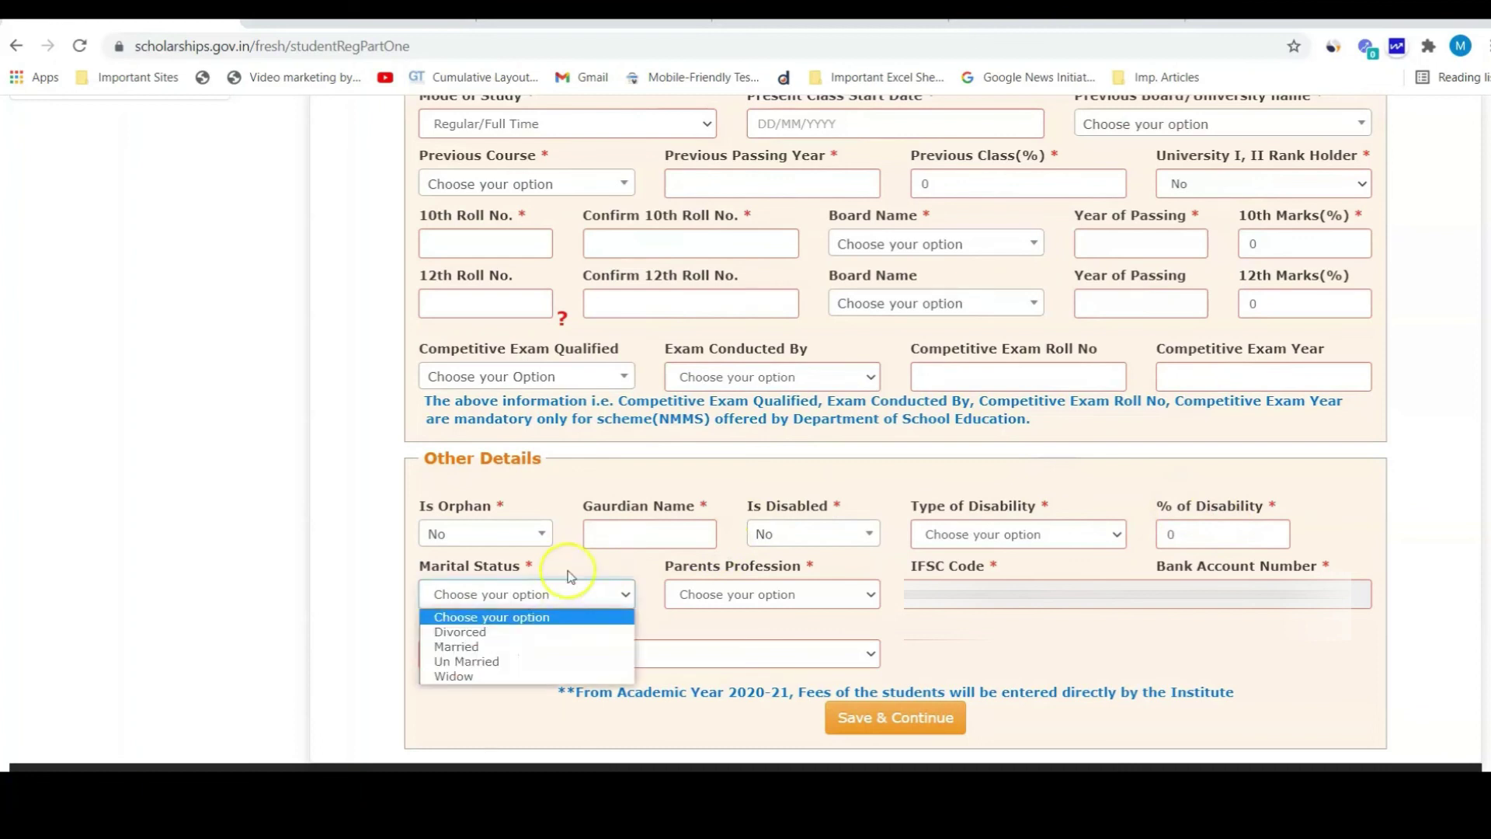
left_click(568, 493)
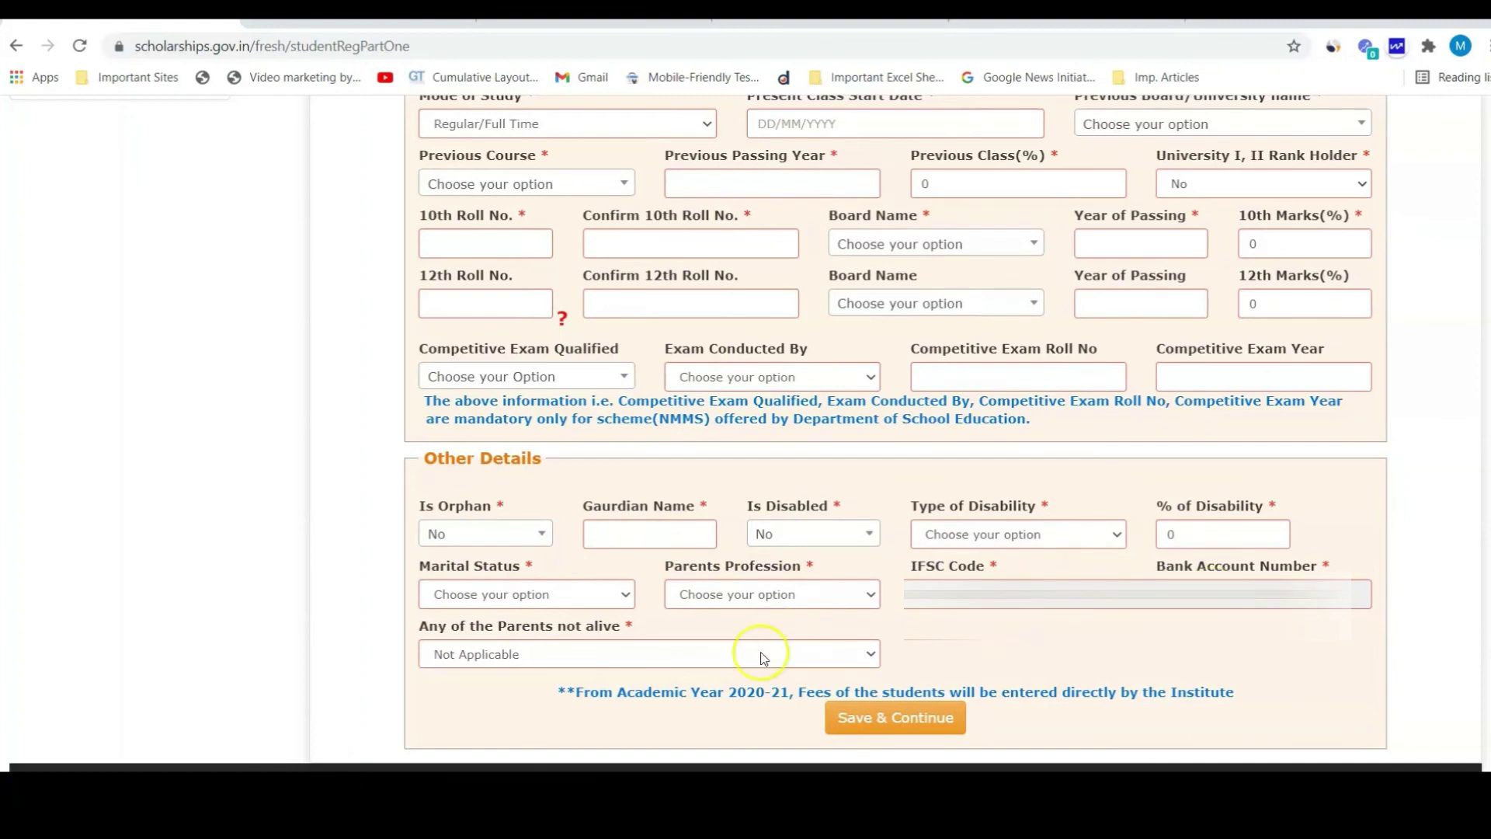
left_click(632, 655)
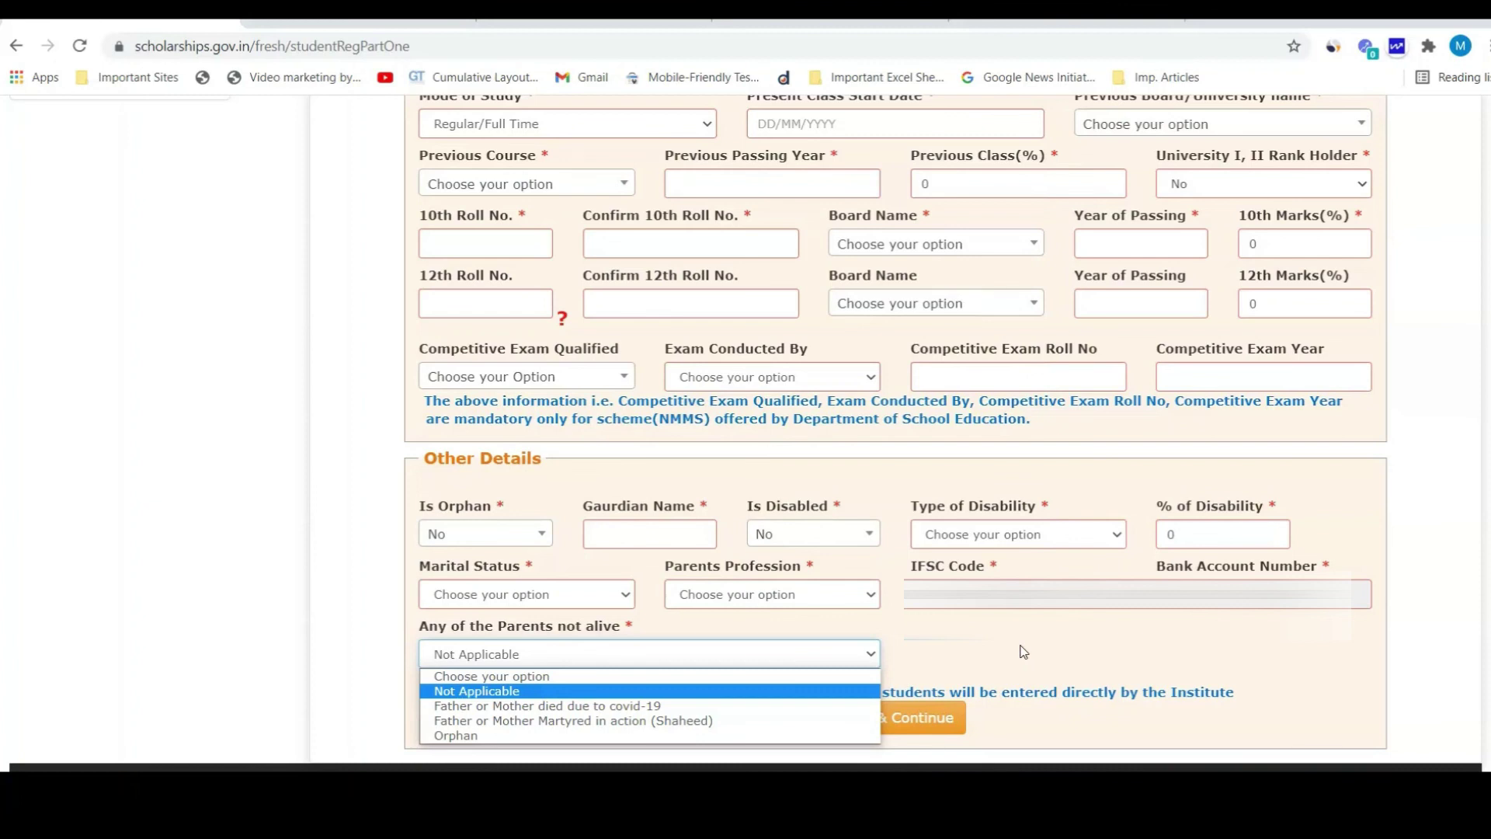
left_click(1022, 650)
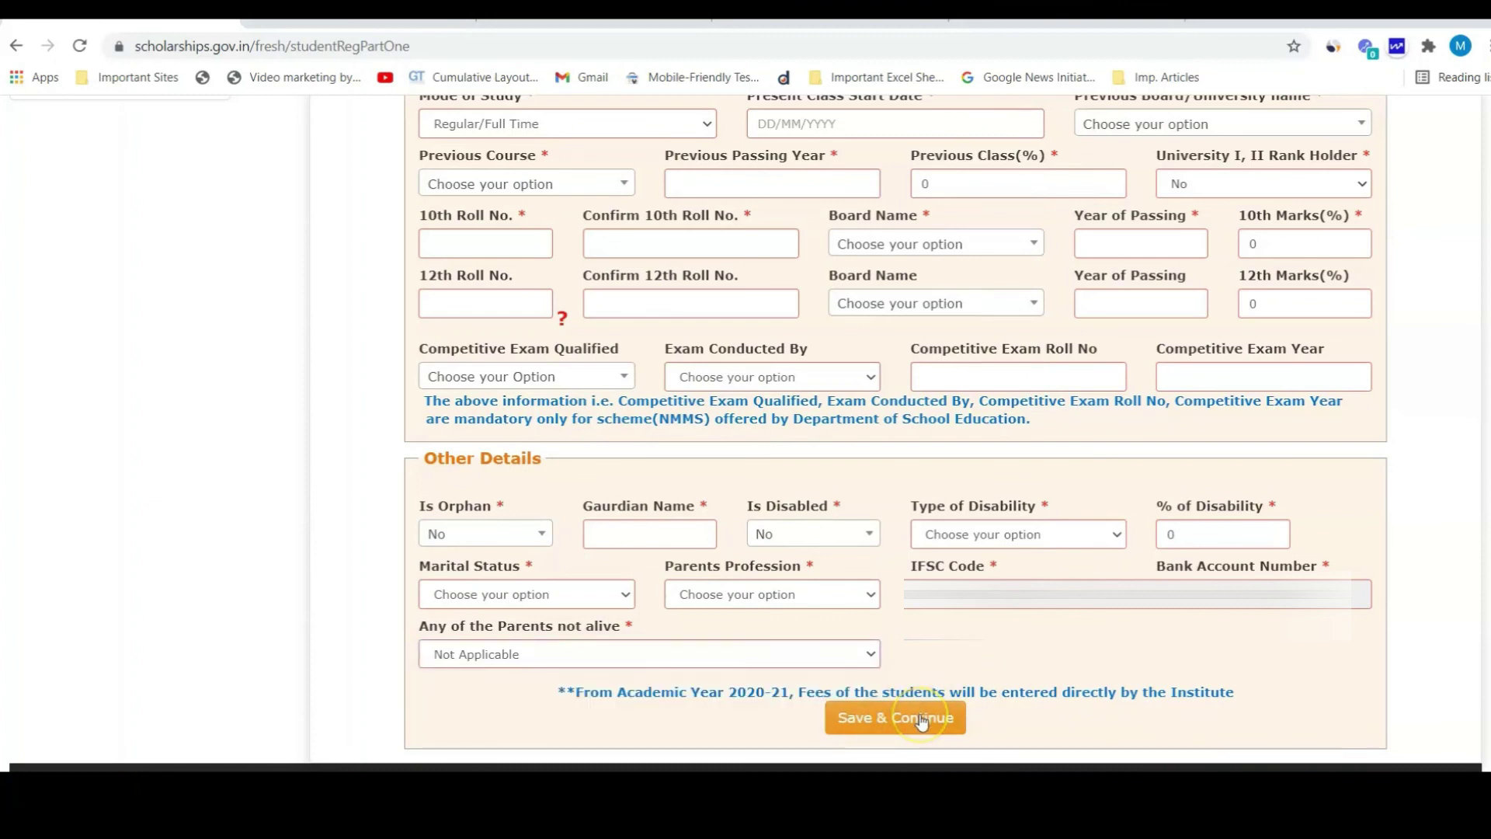
scroll(860, 465, "up", 2)
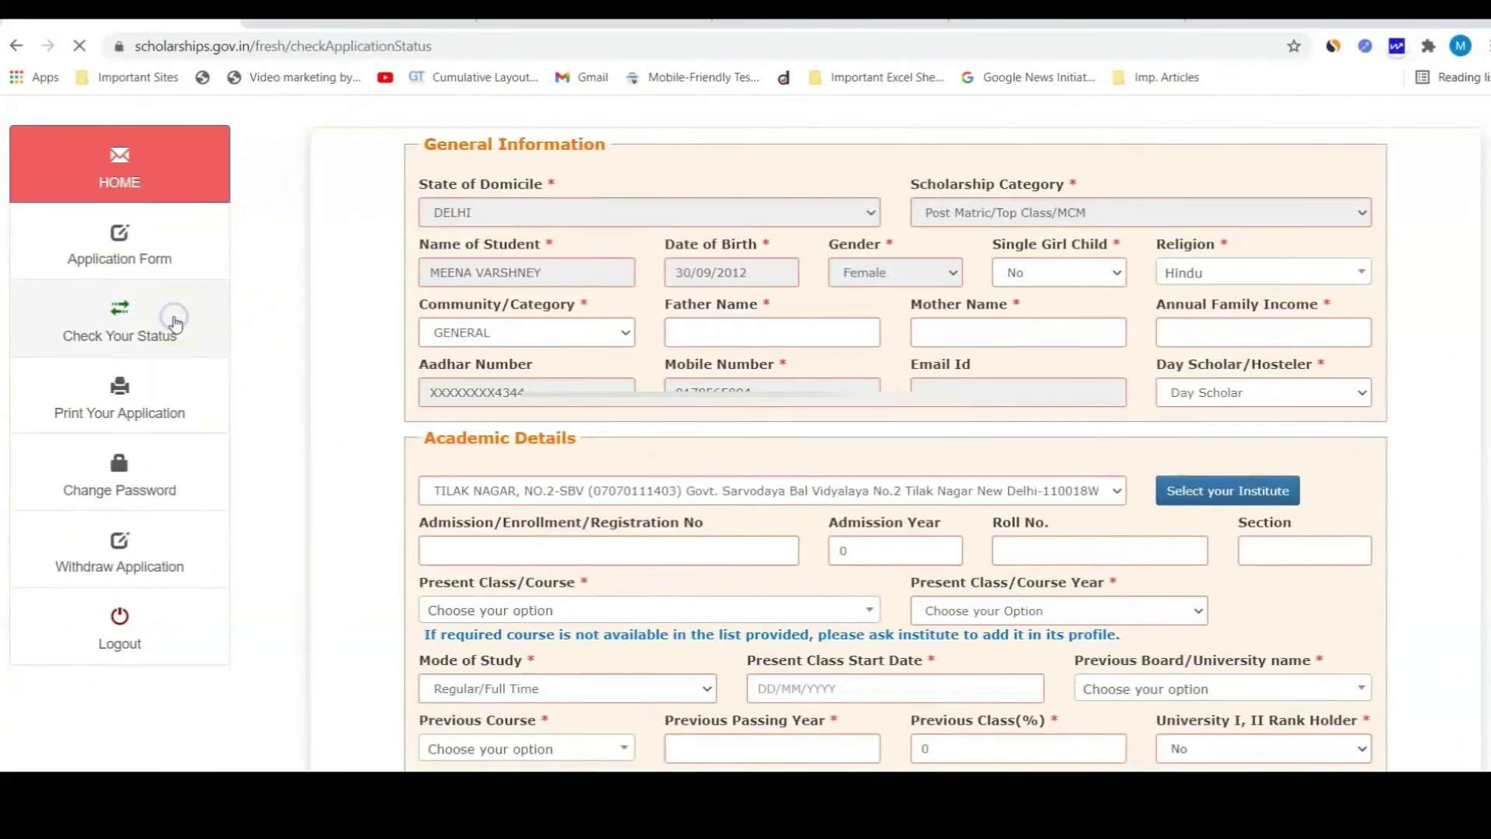
left_click(166, 318)
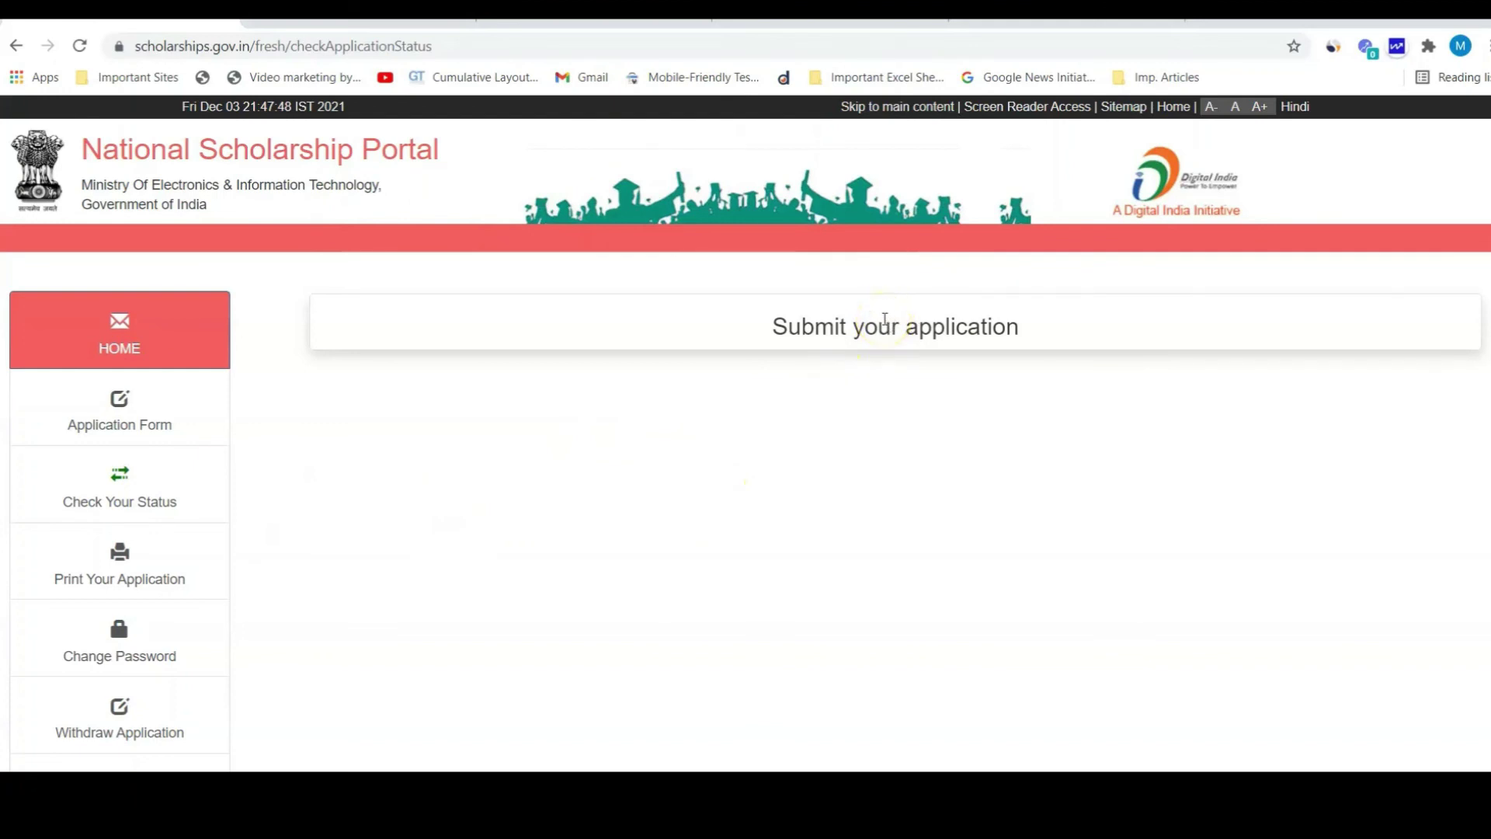
left_click(157, 558)
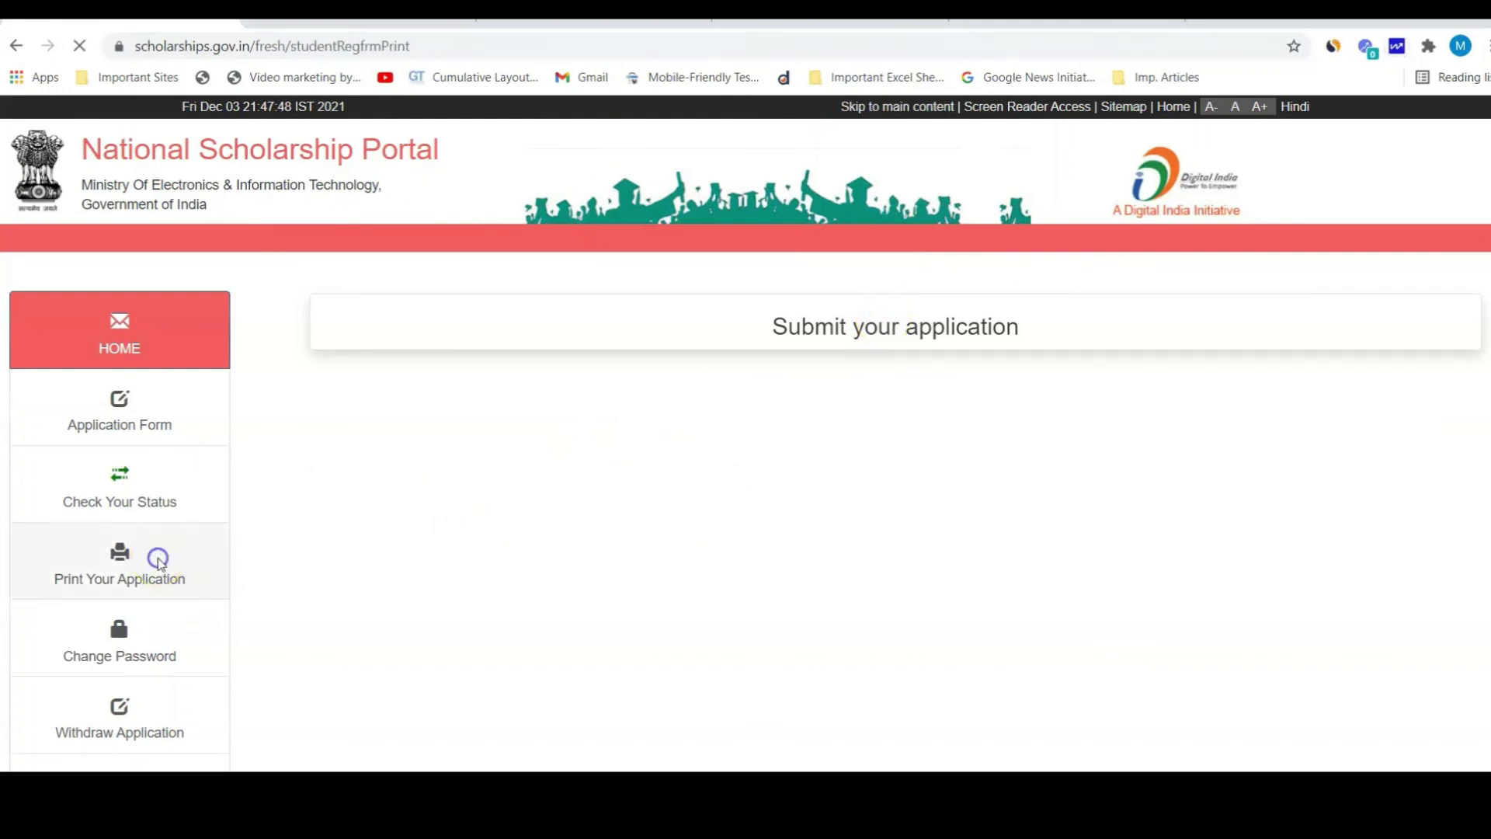
left_click(155, 626)
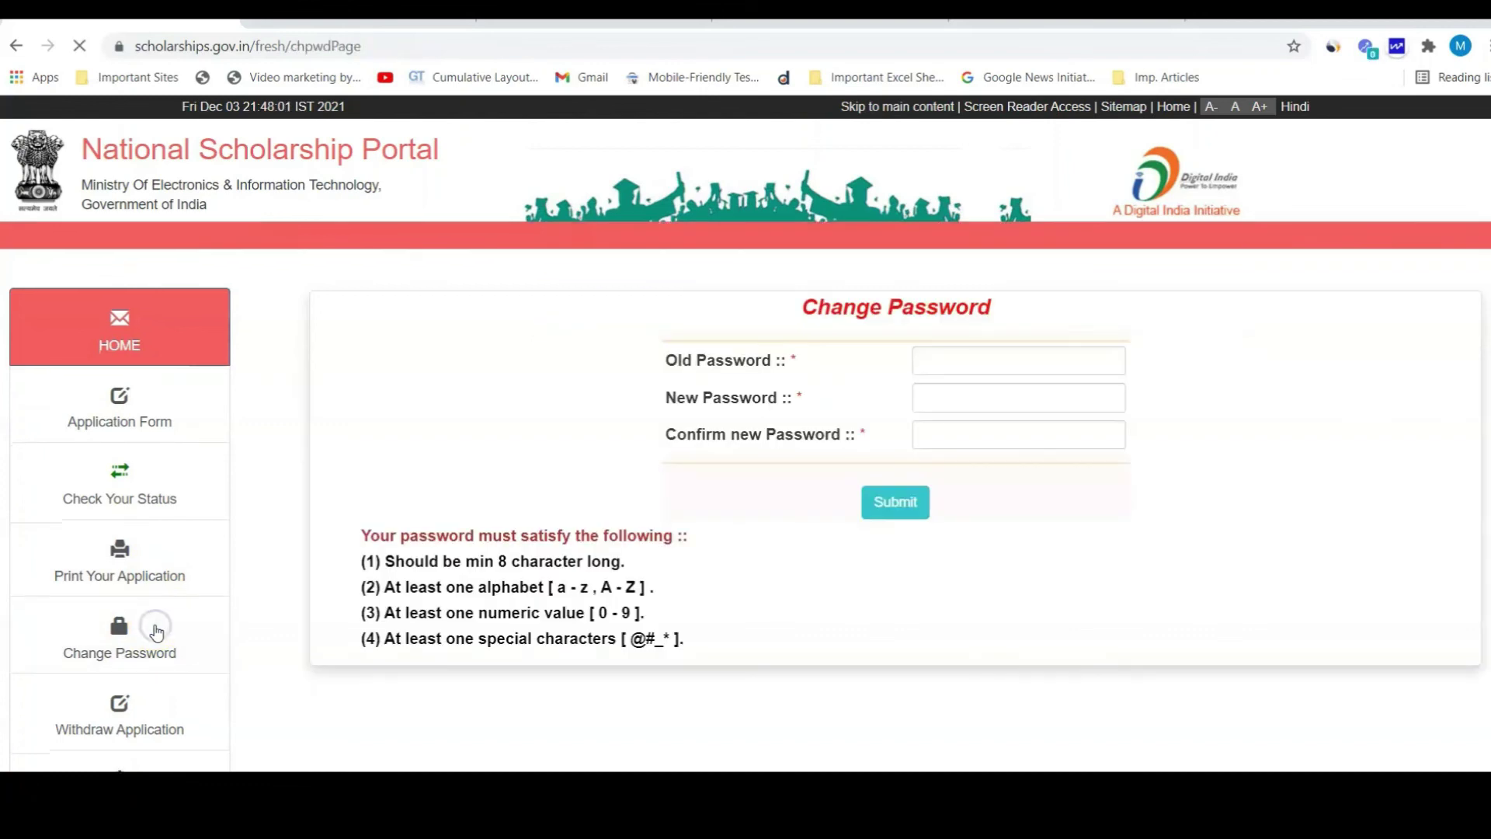
left_click(151, 711)
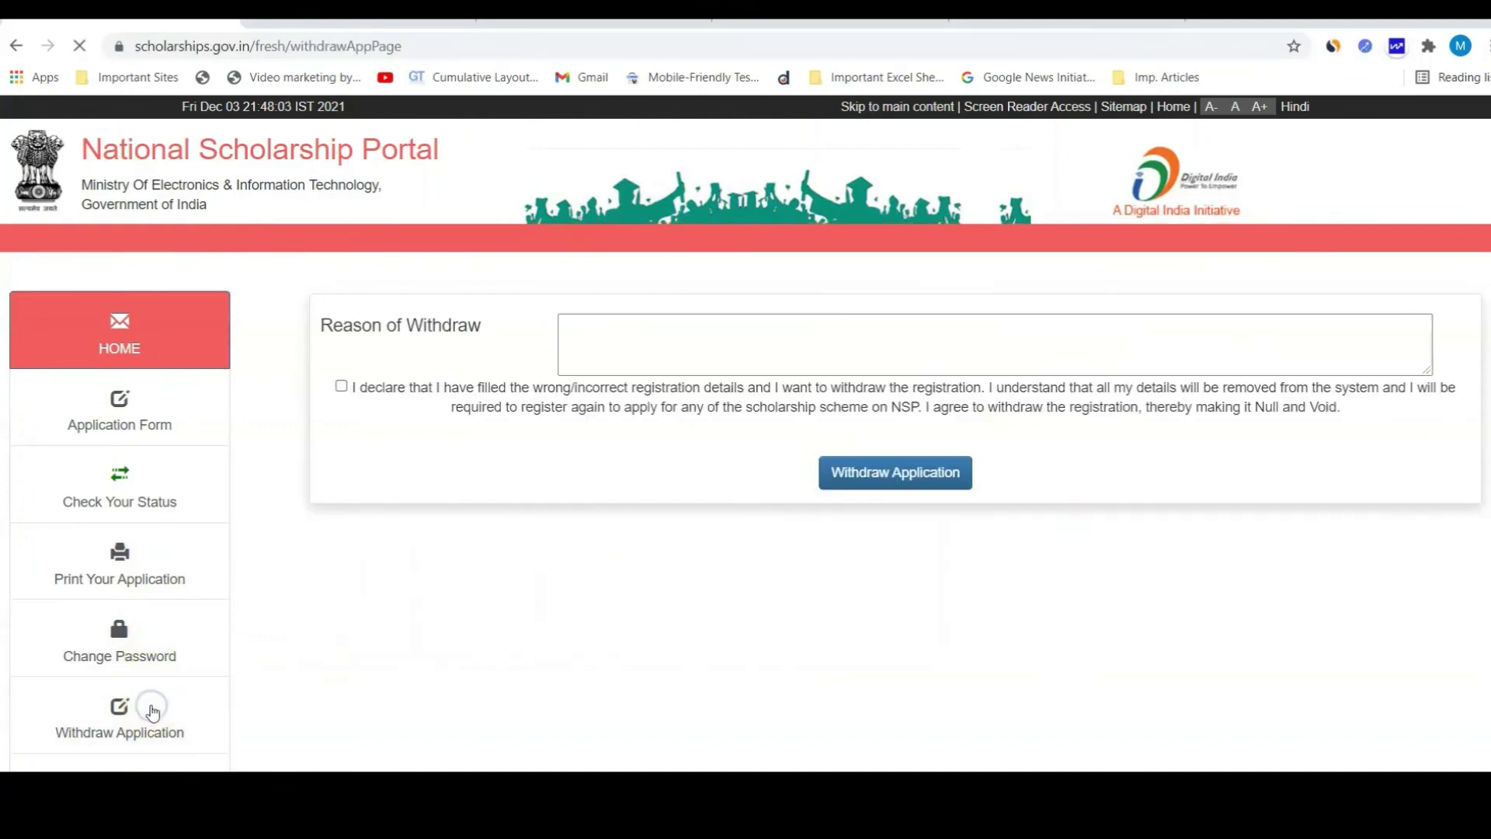
left_click(619, 343)
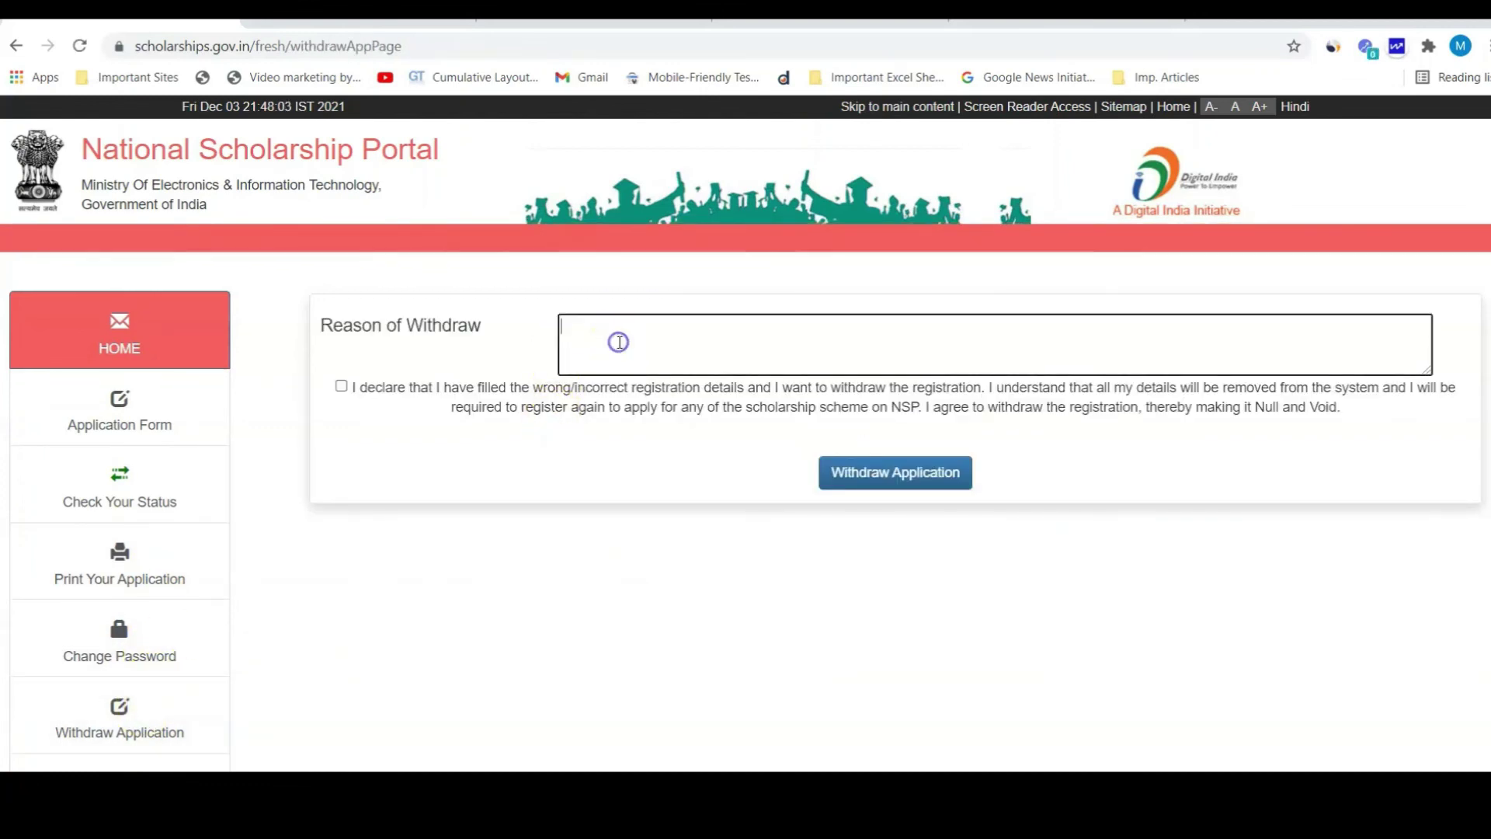
left_click(539, 386)
left_click(341, 386)
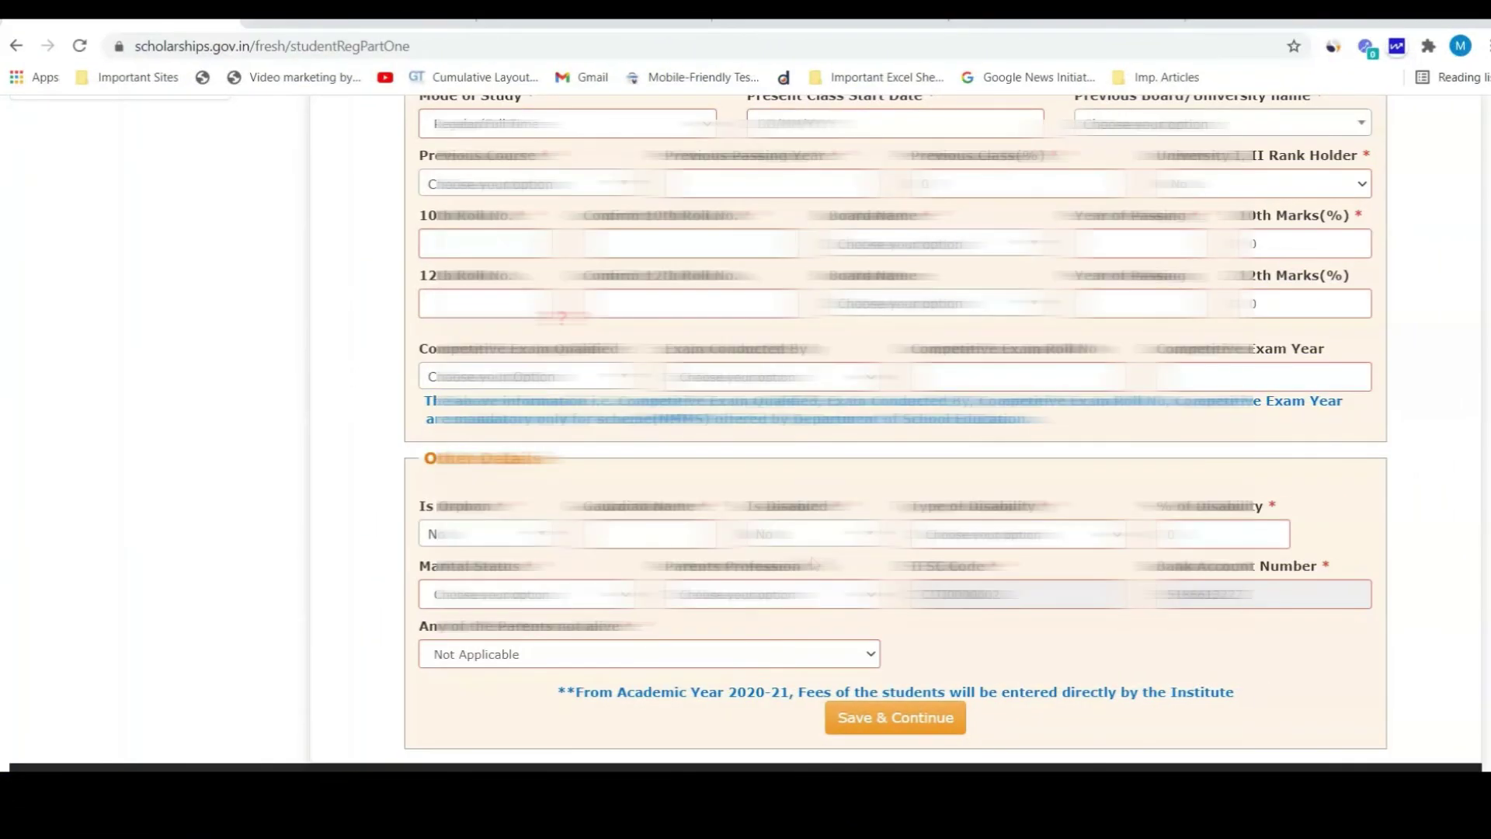
scroll(657, 500, "up", 6)
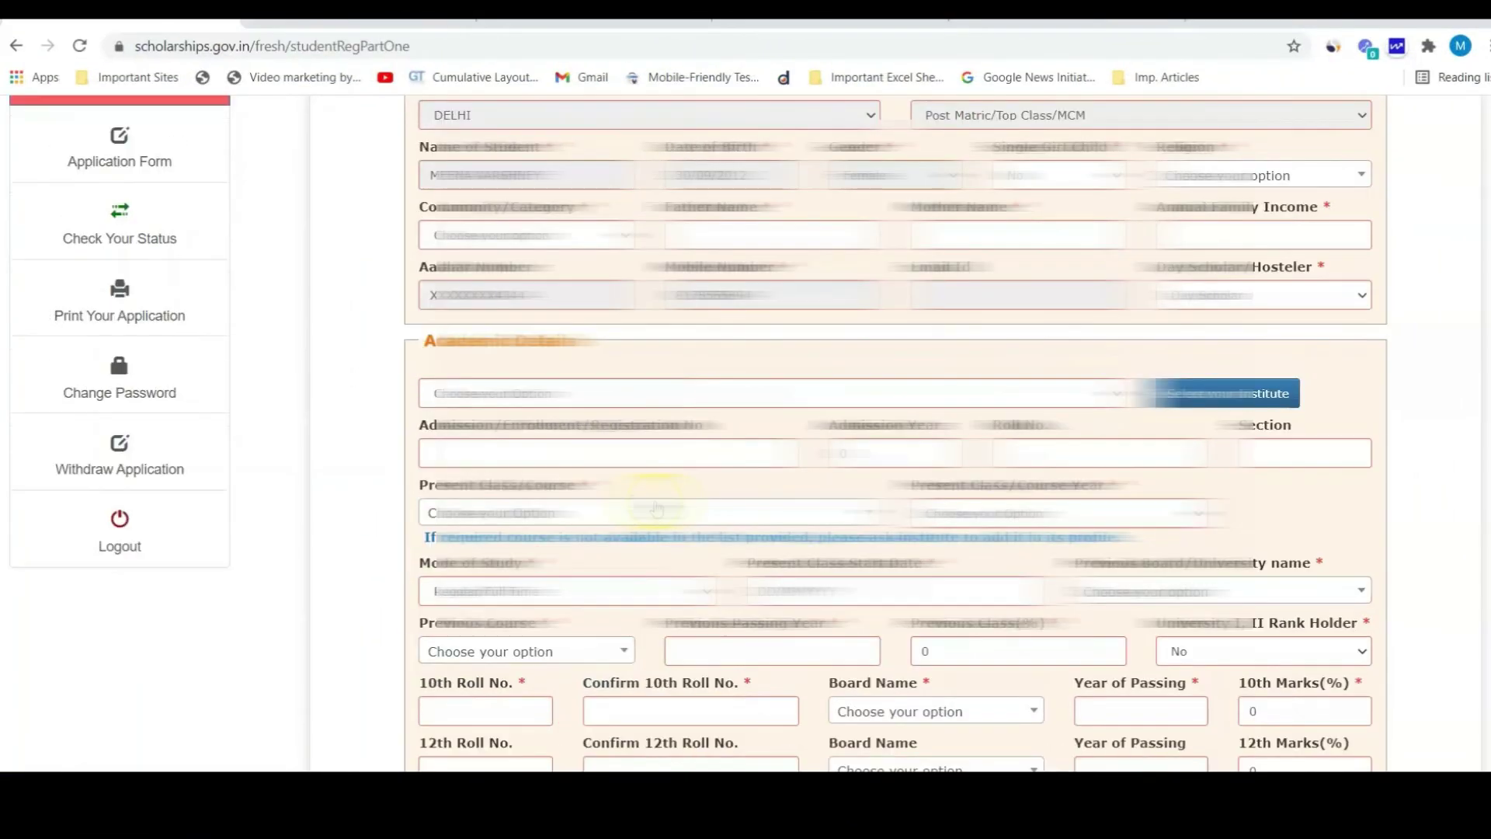
left_click(656, 509)
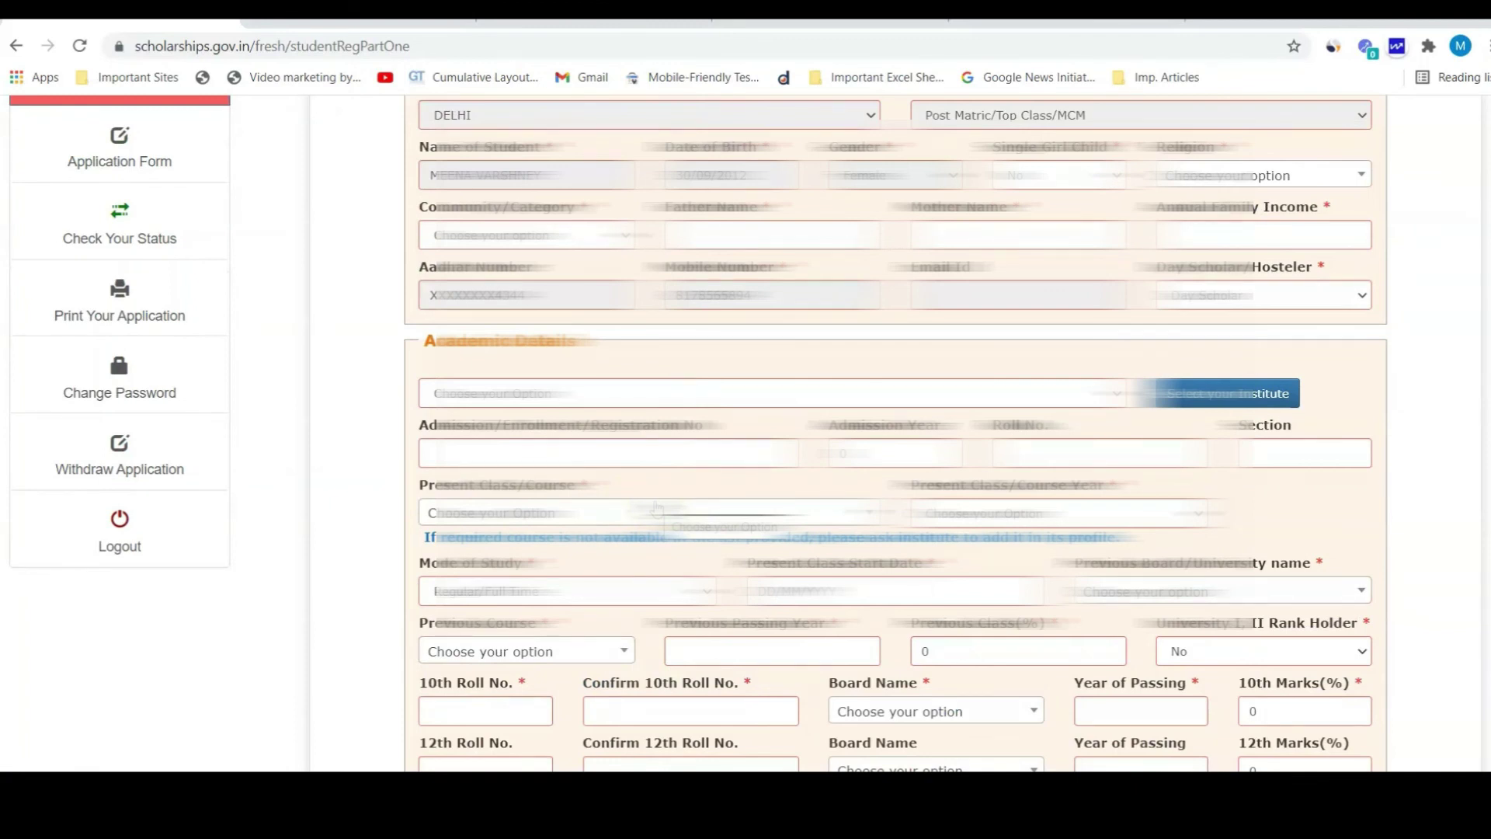
scroll(656, 509, "up", 2)
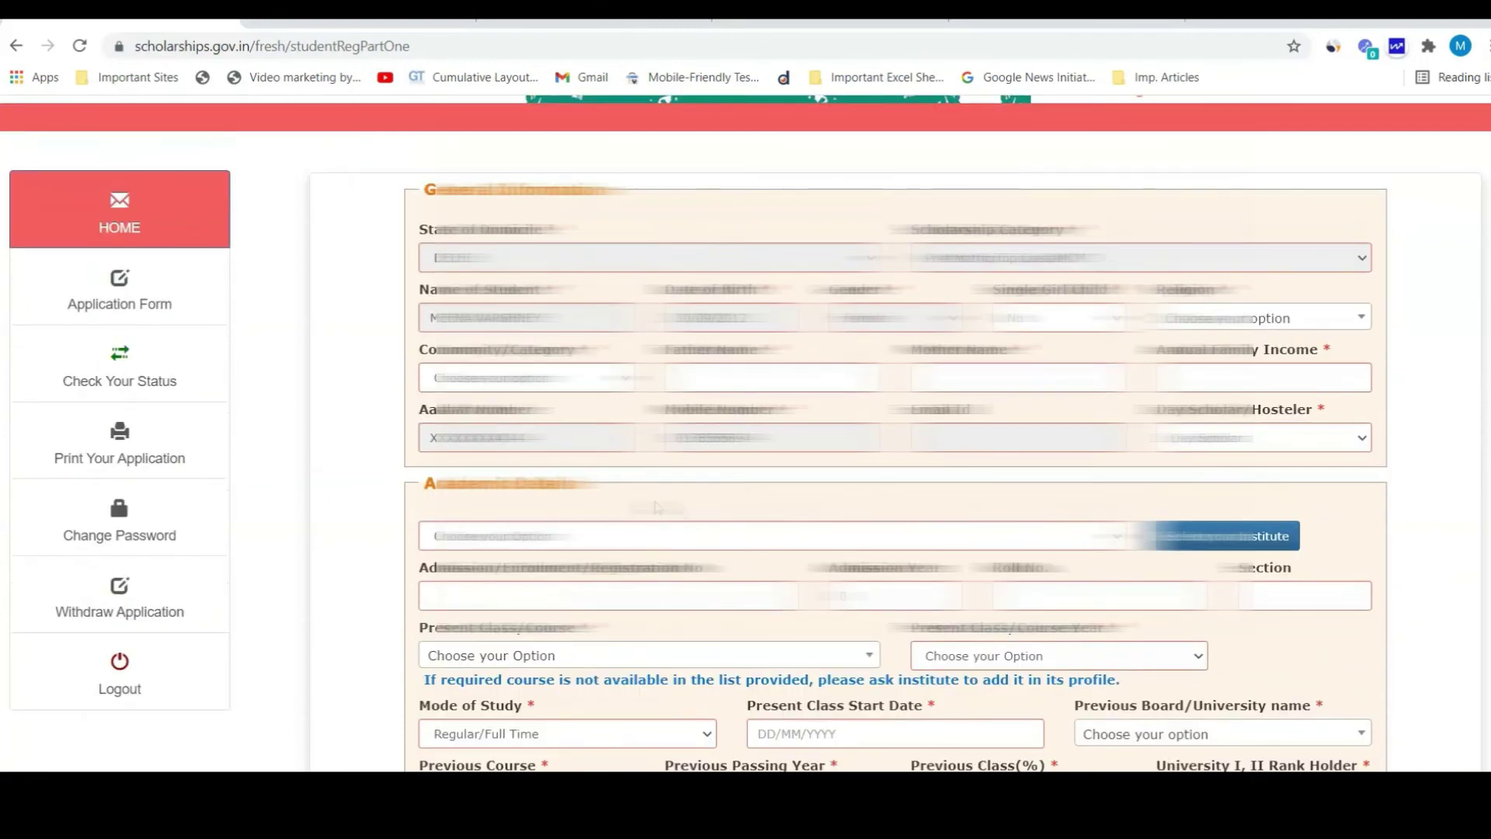